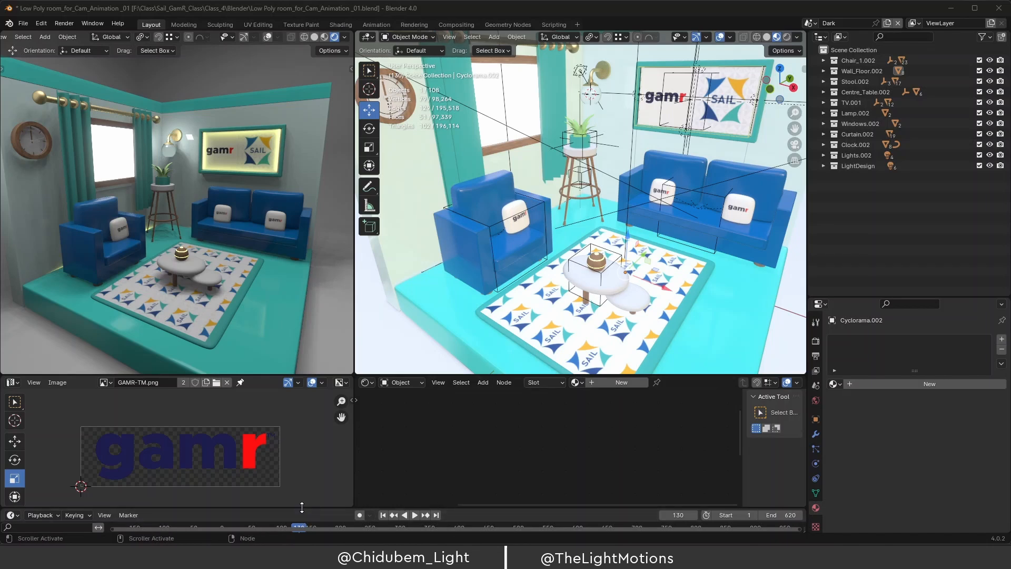
# Enlarge the timeline to show its Summary row and pan the right viewport toward the TV.
pyautogui.moveTo(302, 508); pyautogui.dragTo(346, 516)
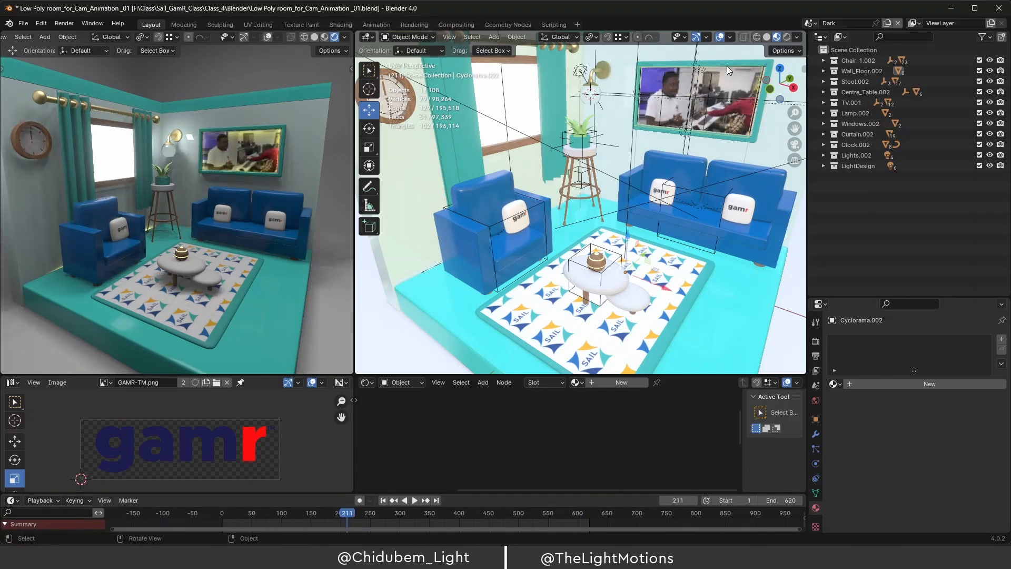
pyautogui.moveTo(796, 129); pyautogui.dragTo(741, 193)
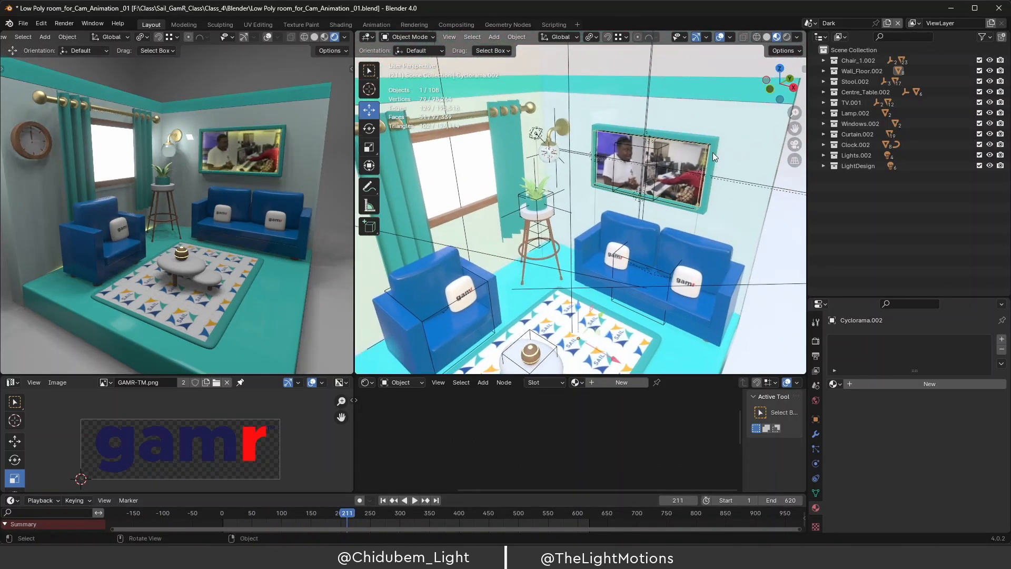
pyautogui.scroll(3, 693, 175)
pyautogui.moveTo(796, 130); pyautogui.dragTo(656, 203)
pyautogui.moveTo(655, 200); pyautogui.dragTo(665, 186, button='middle')
# Zoom in on the TV and scrub to frame 117 to check the gamr SAIL video texture.
pyautogui.scroll(2, 674, 177)
pyautogui.scroll(1, 674, 178)
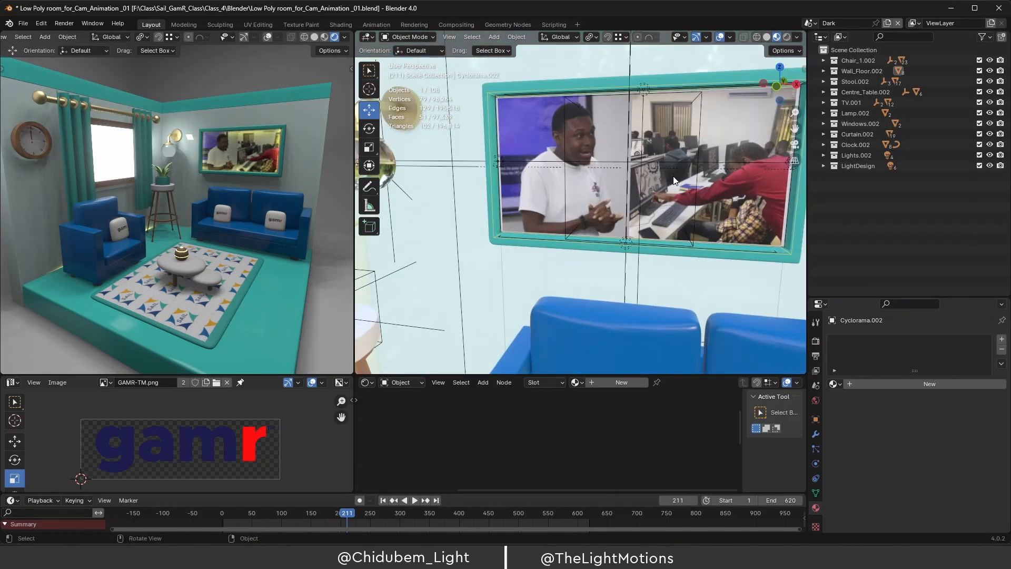
pyautogui.moveTo(794, 129); pyautogui.dragTo(750, 167)
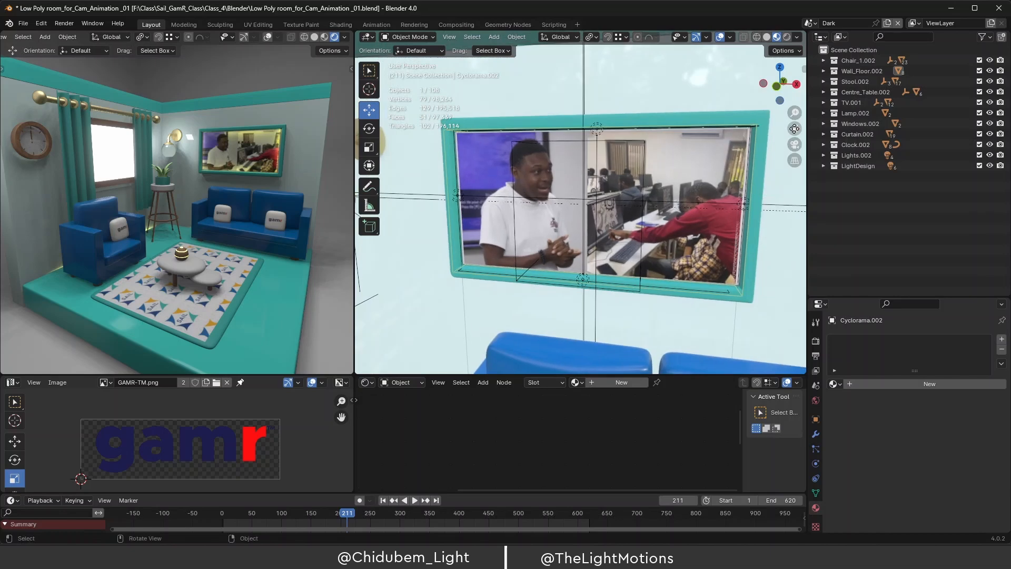
pyautogui.moveTo(347, 516); pyautogui.dragTo(283, 519)
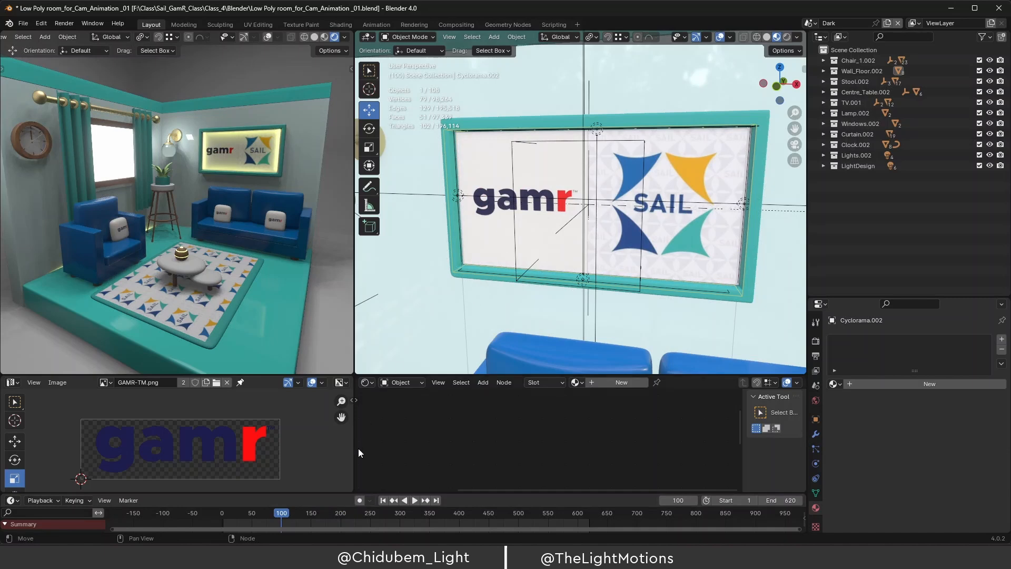
pyautogui.moveTo(284, 518)
pyautogui.mouseDown()
pyautogui.moveTo(505, 521)
pyautogui.moveTo(292, 528)
pyautogui.mouseUp()
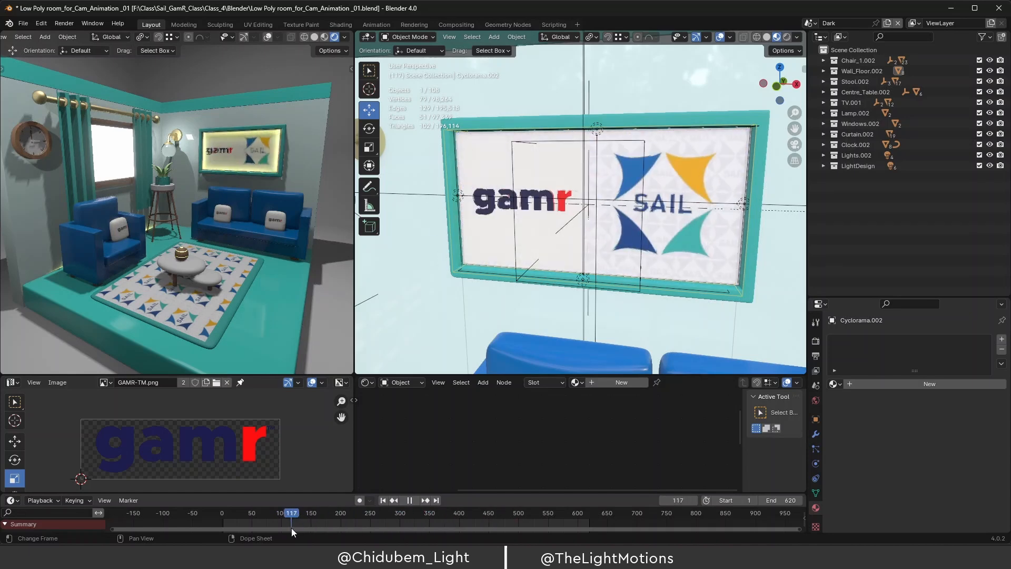
# Zoom out and pan past the armchair, table and rug to bring the stool close.
pyautogui.scroll(-5, 671, 80)
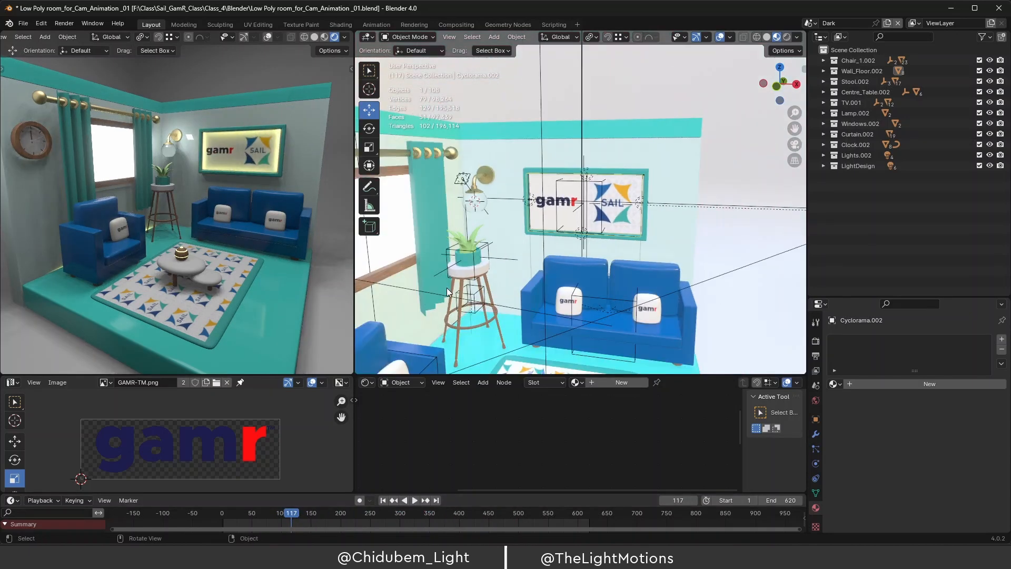
pyautogui.moveTo(796, 130); pyautogui.dragTo(826, 26)
pyautogui.scroll(6, 564, 254)
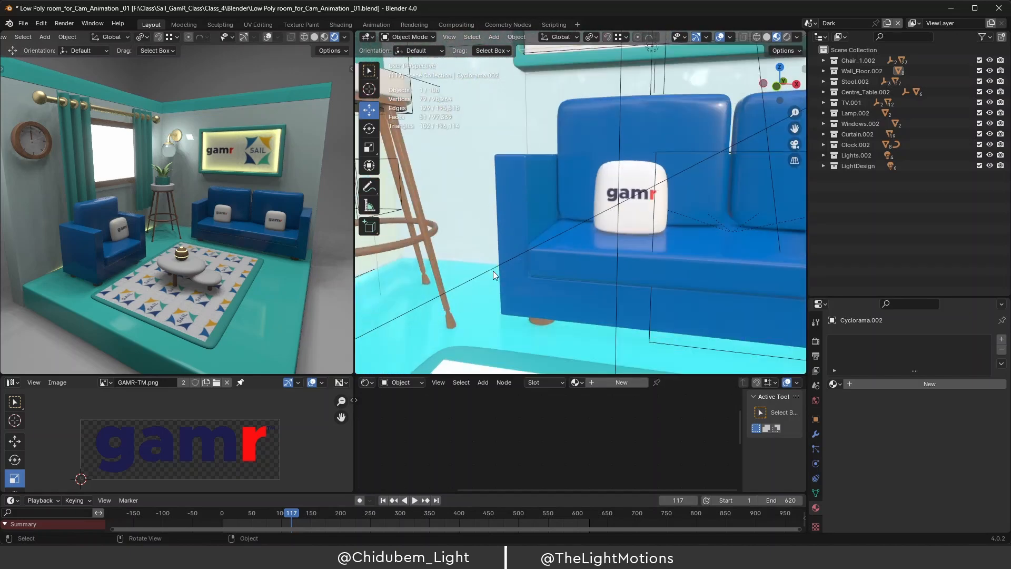
pyautogui.moveTo(795, 128); pyautogui.dragTo(925, 86)
pyautogui.moveTo(620, 211); pyautogui.dragTo(578, 216, button='middle')
pyautogui.scroll(2, 428, 284)
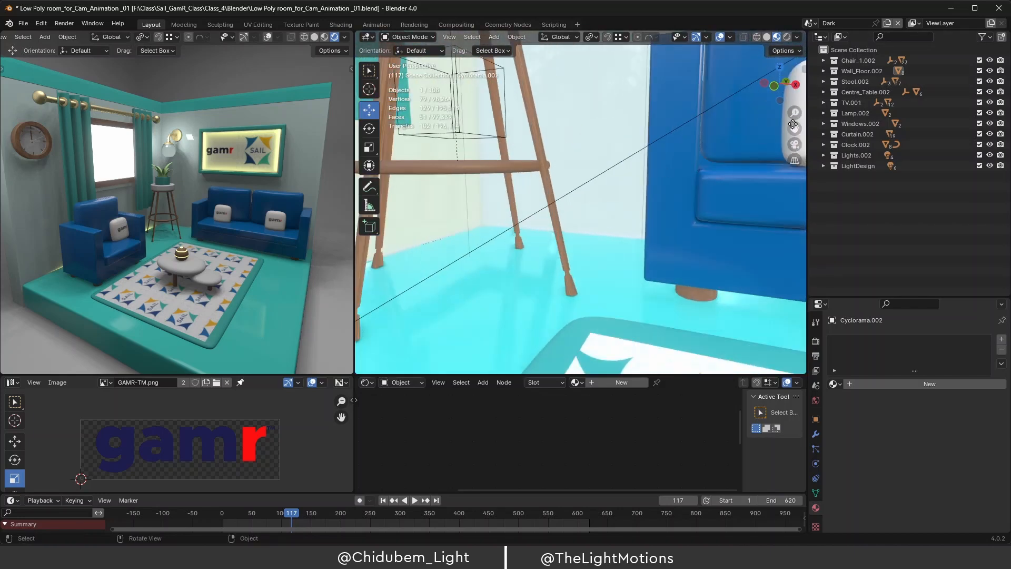
pyautogui.moveTo(795, 128); pyautogui.dragTo(983, 68)
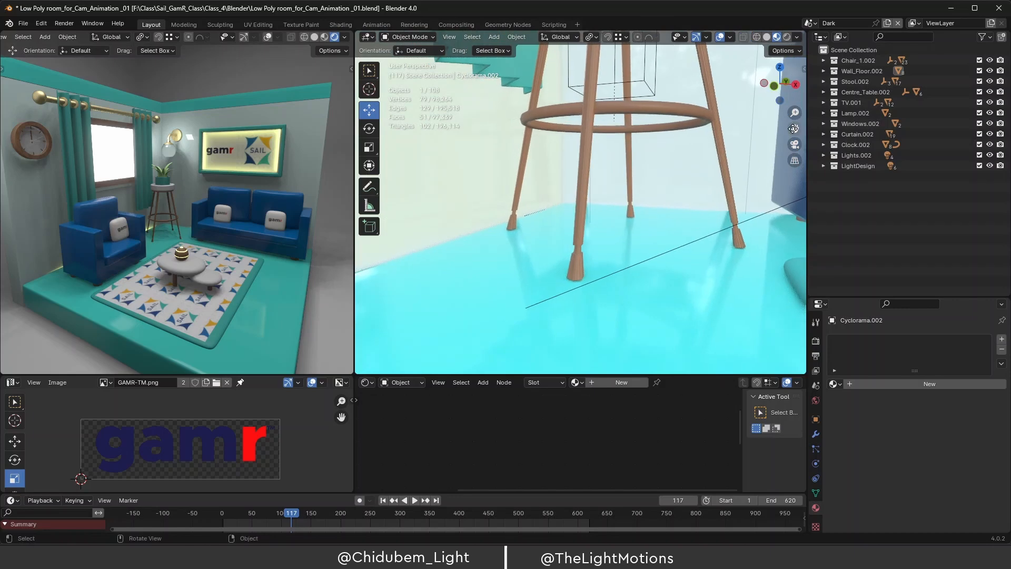
pyautogui.scroll(2, 577, 254)
# Select stool leg Stool_Leg.009, enter Edit Mode and frame the stool legs.
pyautogui.click(578, 248)
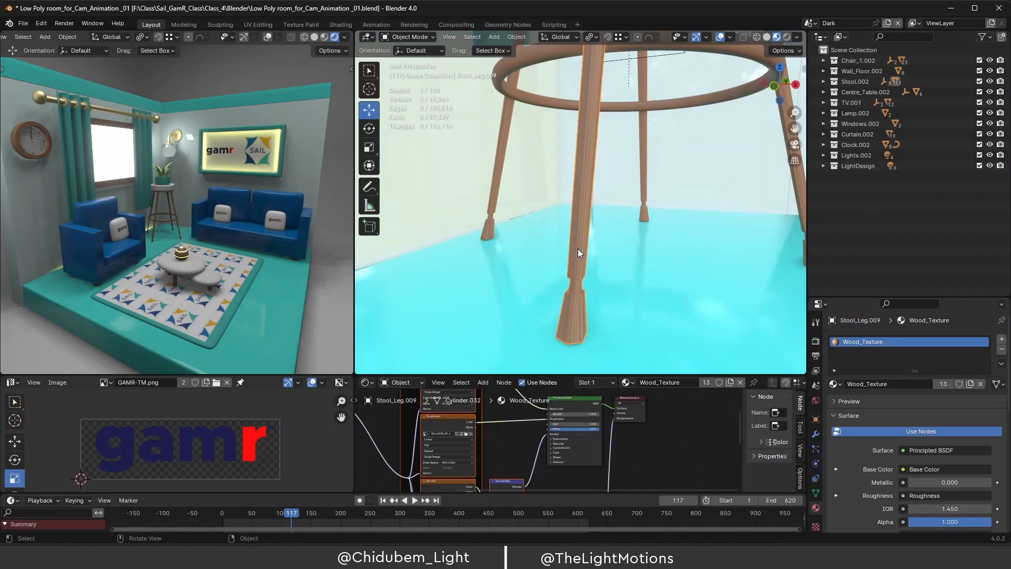
pyautogui.press('Tab')
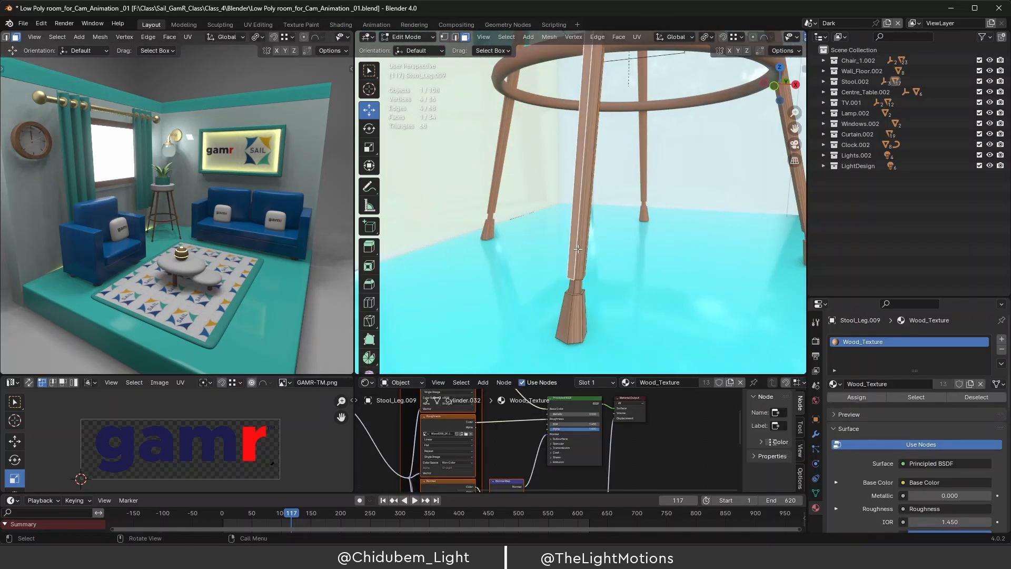
pyautogui.click(577, 290)
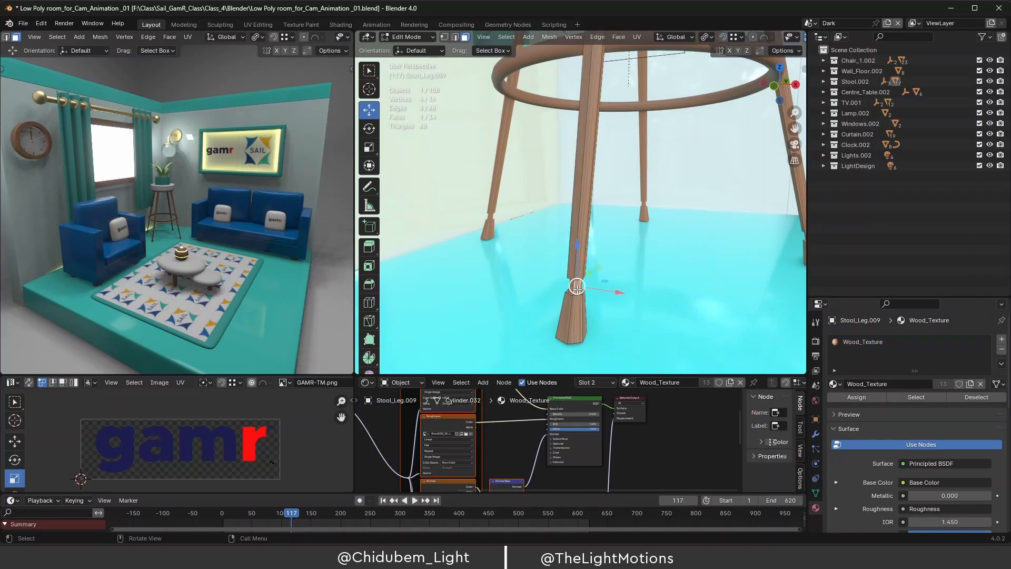
pyautogui.keyDown('alt'); pyautogui.scroll(2, 576, 291); pyautogui.keyUp('alt')
pyautogui.scroll(3, 575, 290)
pyautogui.scroll(-2, 575, 291)
pyautogui.scroll(-3, 576, 291)
pyautogui.scroll(4, 576, 288)
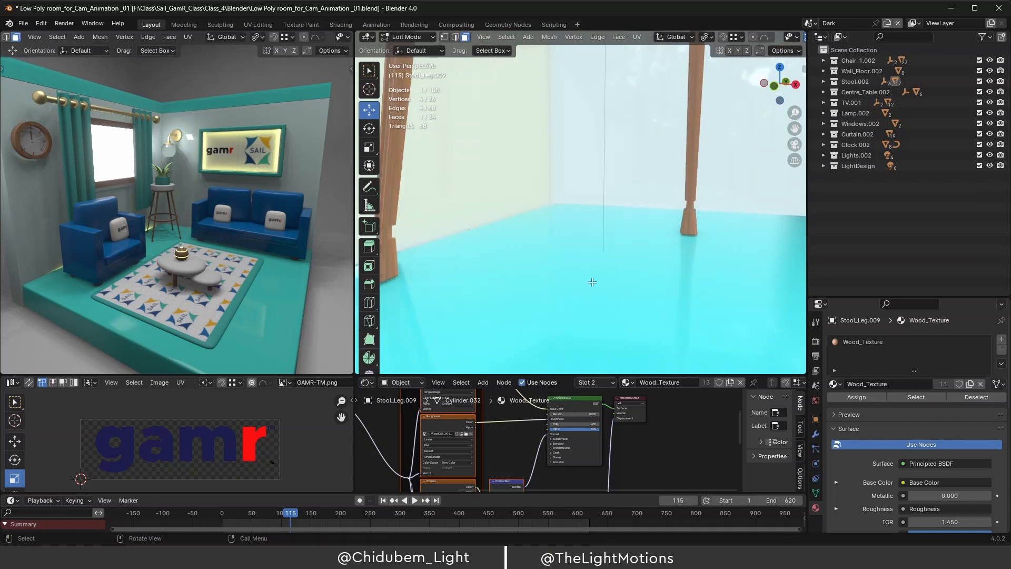
pyautogui.moveTo(795, 128); pyautogui.dragTo(806, 76)
pyautogui.scroll(-2, 677, 183)
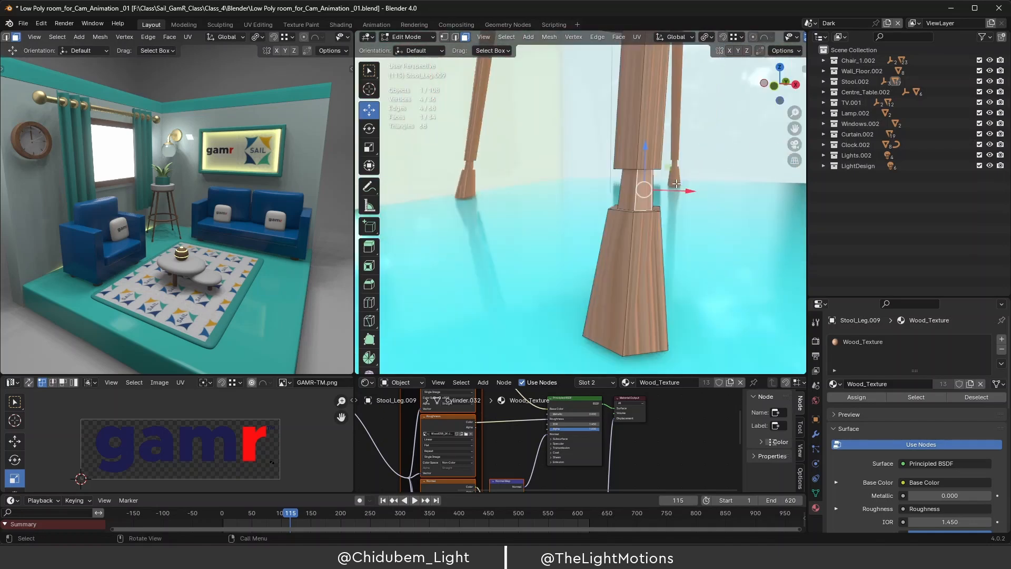
# Select the face loops around the leg's neck, leaving 12 of 34 faces selected.
pyautogui.keyDown('alt'); pyautogui.rightClick(636, 189); pyautogui.keyUp('alt')
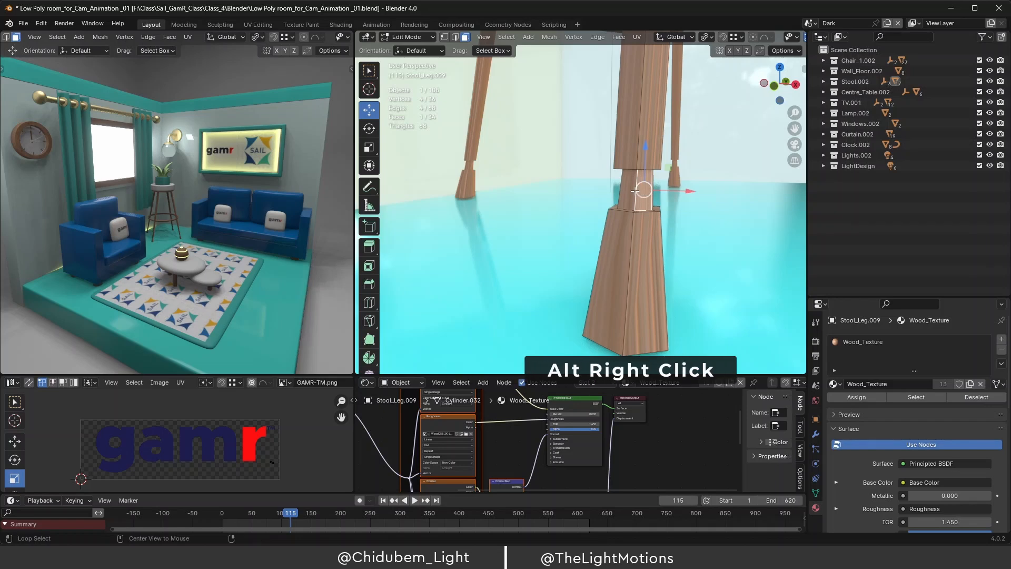
pyautogui.keyDown('alt'); pyautogui.rightClick(636, 189); pyautogui.keyUp('alt')
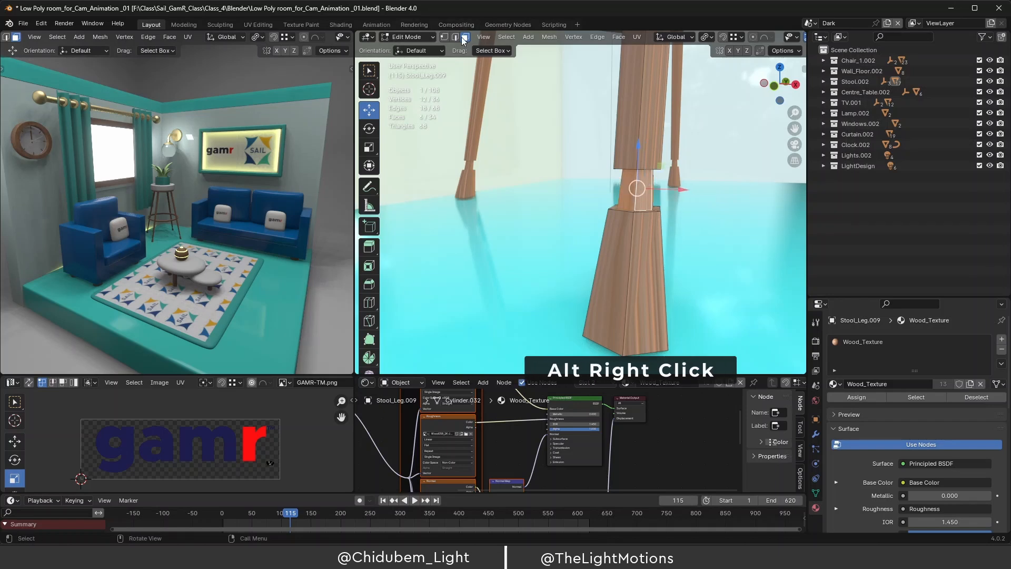
pyautogui.moveTo(666, 189); pyautogui.dragTo(673, 193, button='middle')
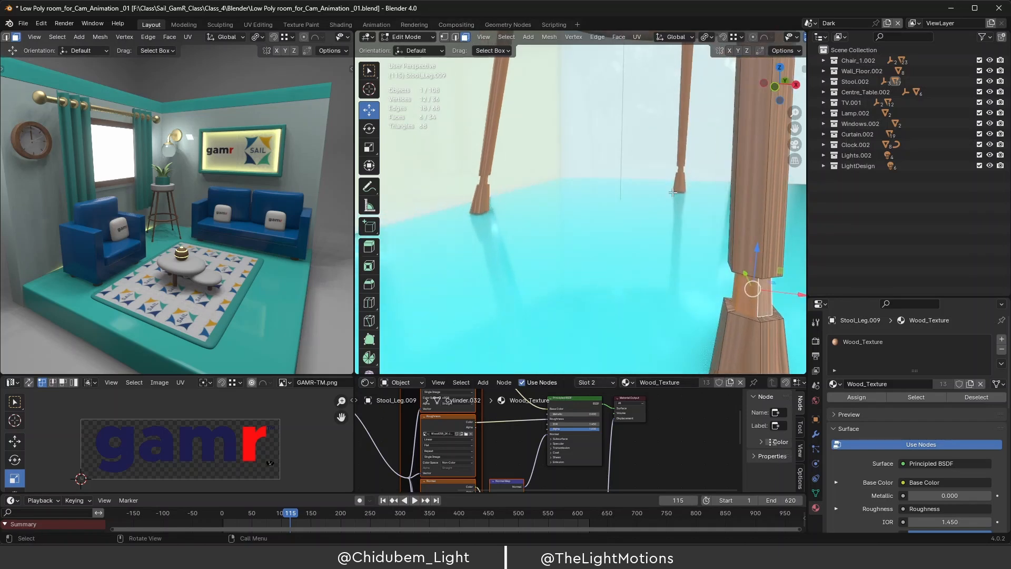
pyautogui.keyDown('alt'); pyautogui.click(764, 317); pyautogui.keyUp('alt')
pyautogui.keyDown('alt'); pyautogui.keyDown('shift'); pyautogui.click(766, 317); pyautogui.keyUp('shift'); pyautogui.keyUp('alt')
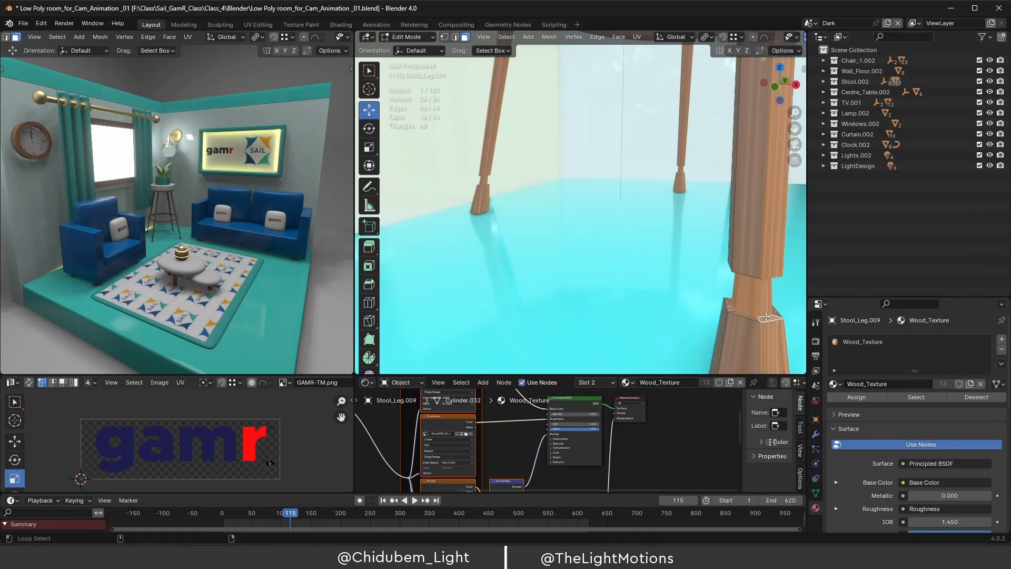
pyautogui.keyDown('alt'); pyautogui.click(762, 317); pyautogui.keyUp('alt')
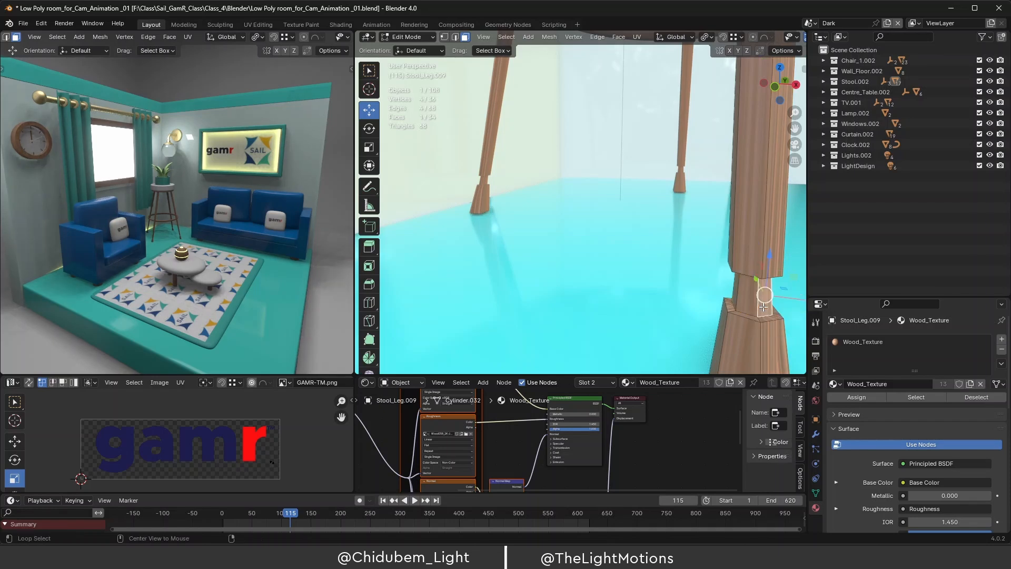
pyautogui.keyDown('shift'); pyautogui.click(763, 307); pyautogui.keyUp('shift')
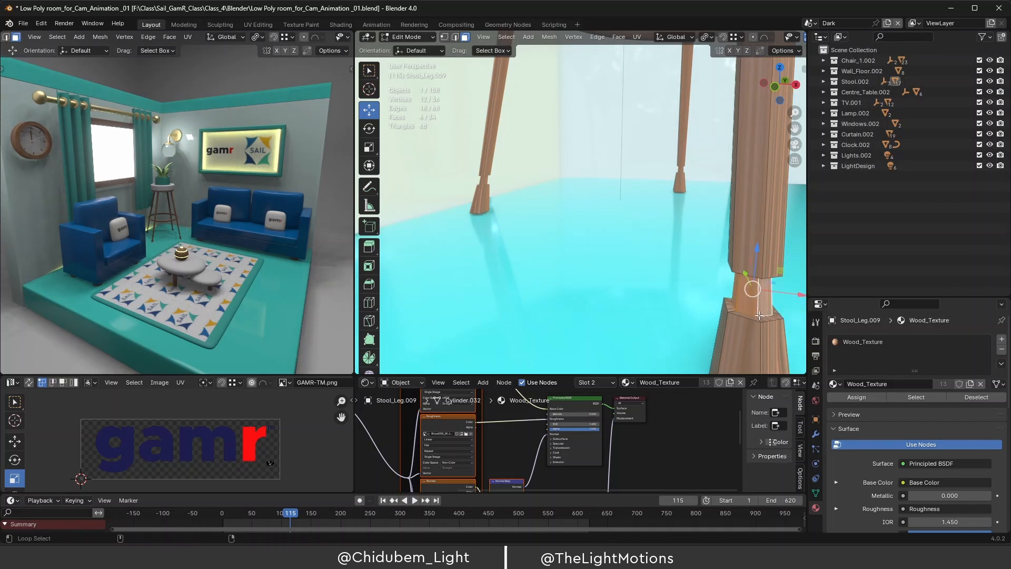
pyautogui.keyDown('alt'); pyautogui.keyDown('shift'); pyautogui.click(737, 306); pyautogui.keyUp('shift'); pyautogui.keyUp('alt')
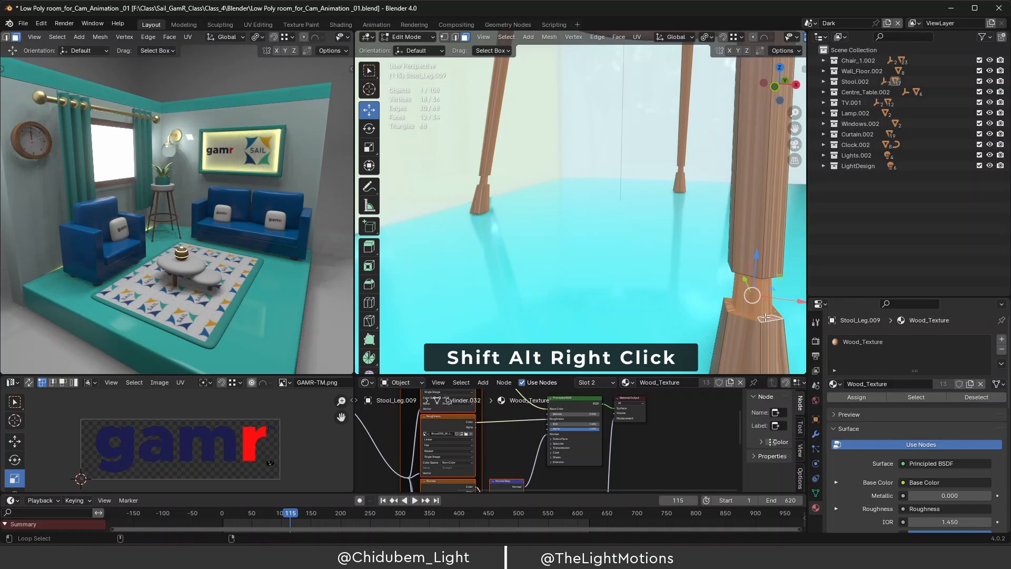
pyautogui.moveTo(763, 314); pyautogui.dragTo(655, 266, button='middle')
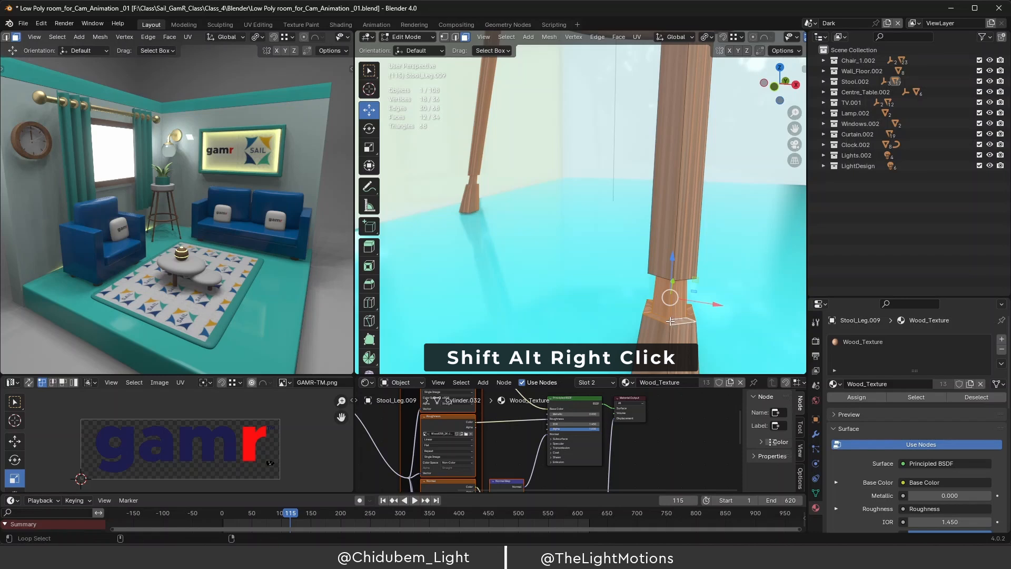
pyautogui.keyDown('alt'); pyautogui.keyDown('shift'); pyautogui.click(671, 321); pyautogui.keyUp('shift'); pyautogui.keyUp('alt')
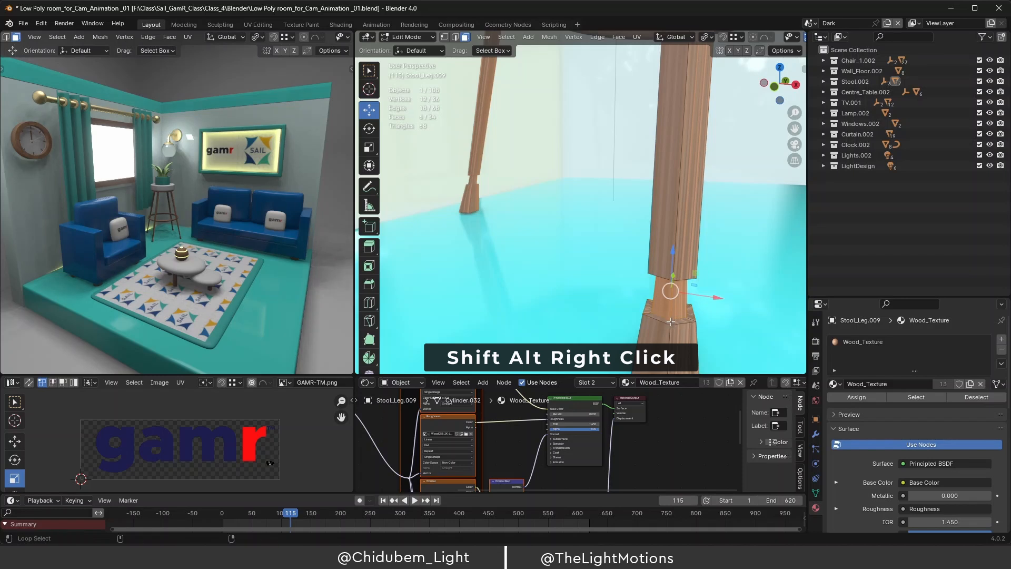
pyautogui.keyDown('alt'); pyautogui.keyDown('shift'); pyautogui.click(670, 321); pyautogui.keyUp('shift'); pyautogui.keyUp('alt')
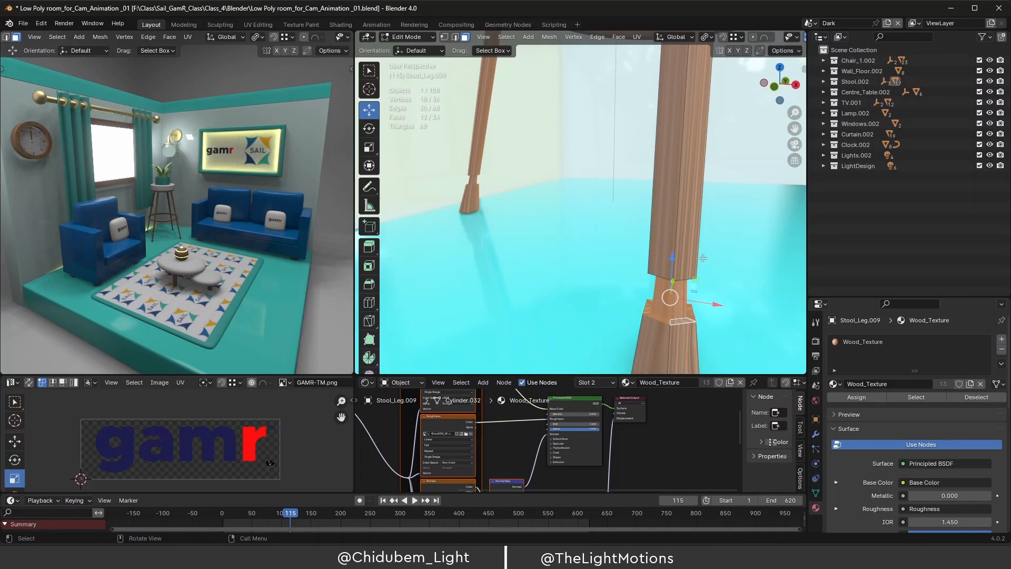
pyautogui.moveTo(661, 314); pyautogui.dragTo(644, 134, button='middle')
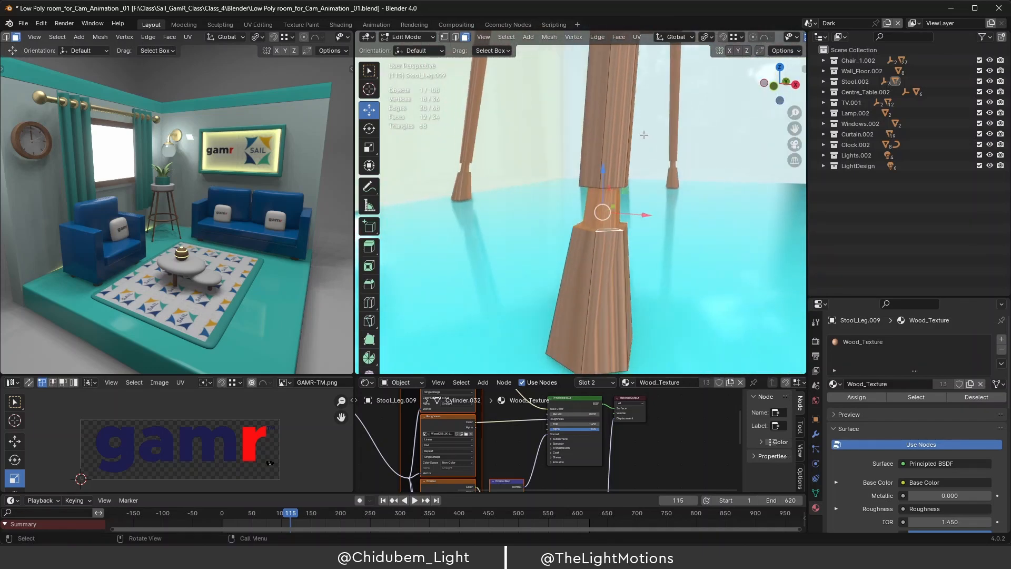
# Isolate Stool_Leg.009 in local view and add the second neck edge loop to the selection.
pyautogui.press('KP_Divide')
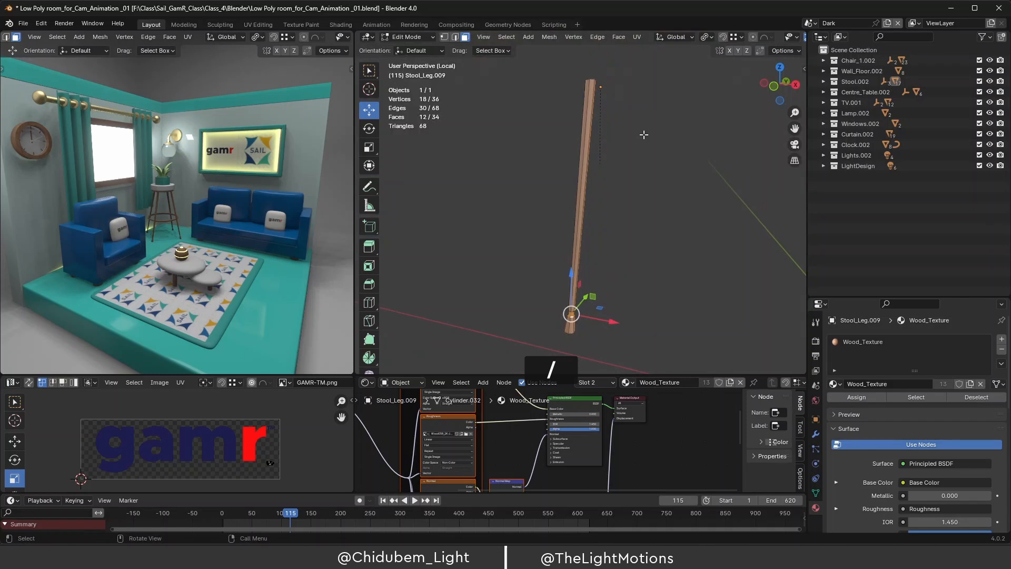
pyautogui.scroll(2, 563, 324)
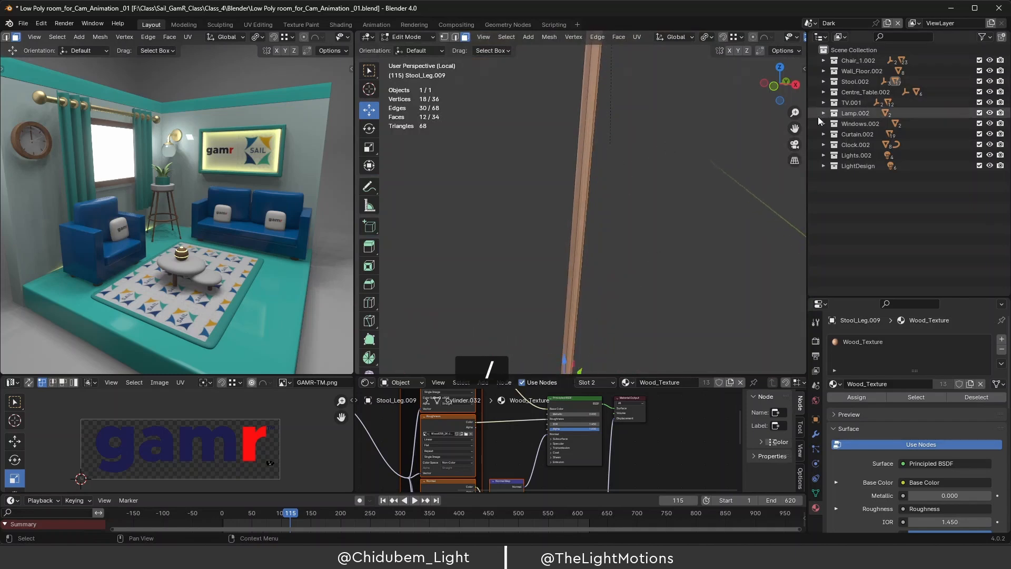
pyautogui.moveTo(795, 128); pyautogui.dragTo(836, 3)
pyautogui.scroll(6, 623, 254)
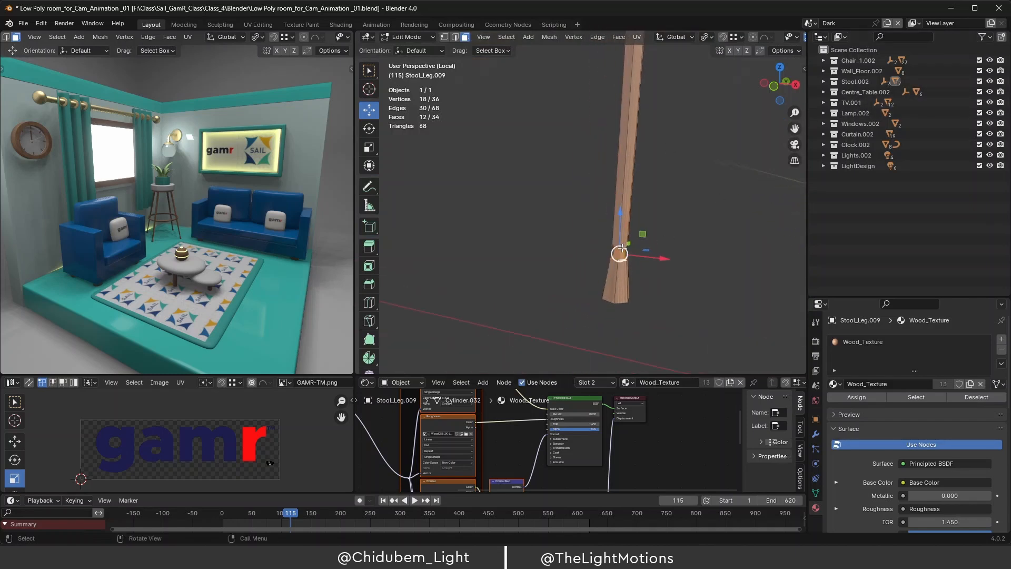
pyautogui.moveTo(621, 249); pyautogui.dragTo(619, 177, button='middle')
pyautogui.scroll(2, 672, 202)
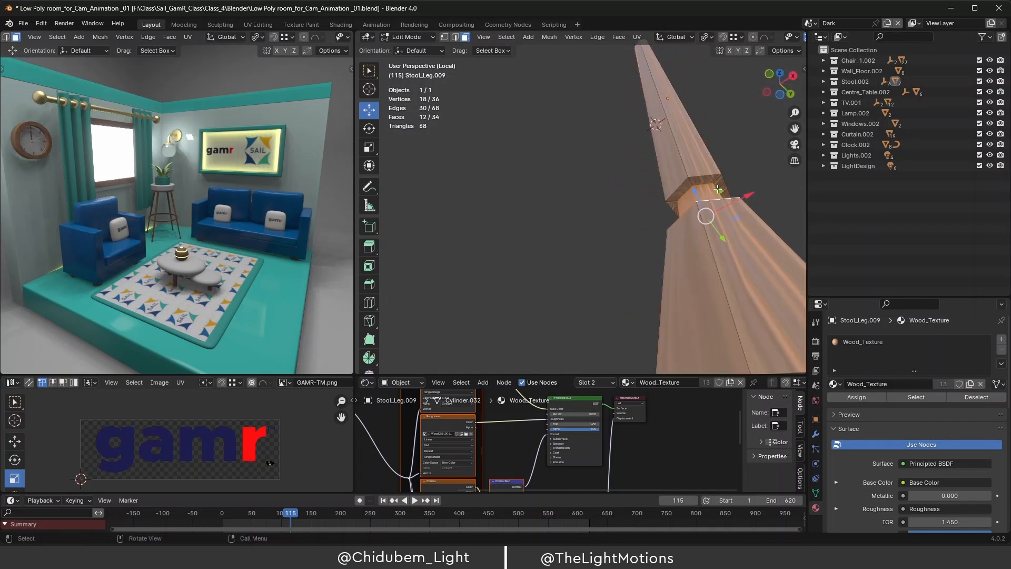
pyautogui.scroll(2, 708, 198)
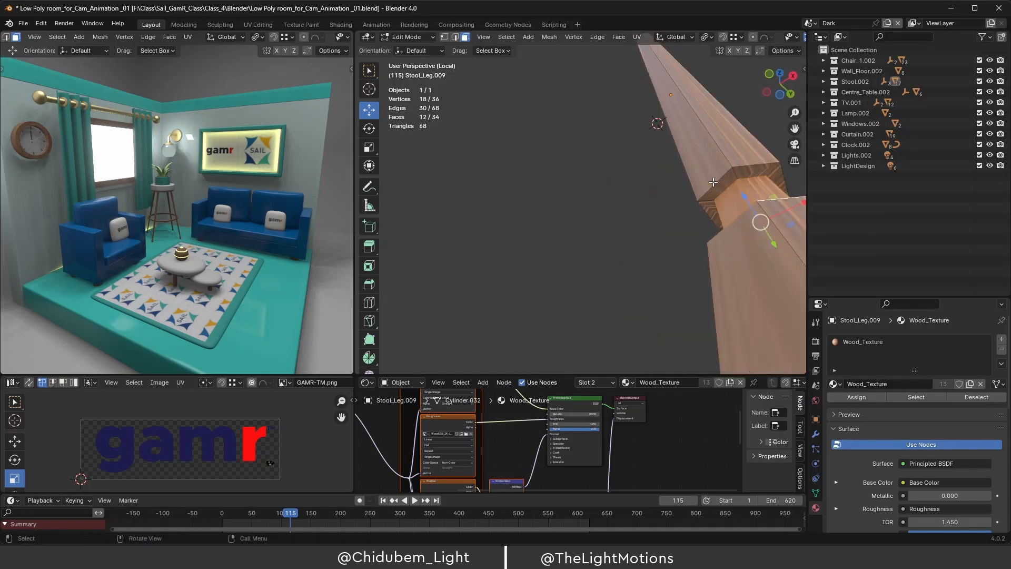
pyautogui.keyDown('alt'); pyautogui.keyDown('shift'); pyautogui.rightClick(738, 173); pyautogui.keyUp('shift'); pyautogui.keyUp('alt')
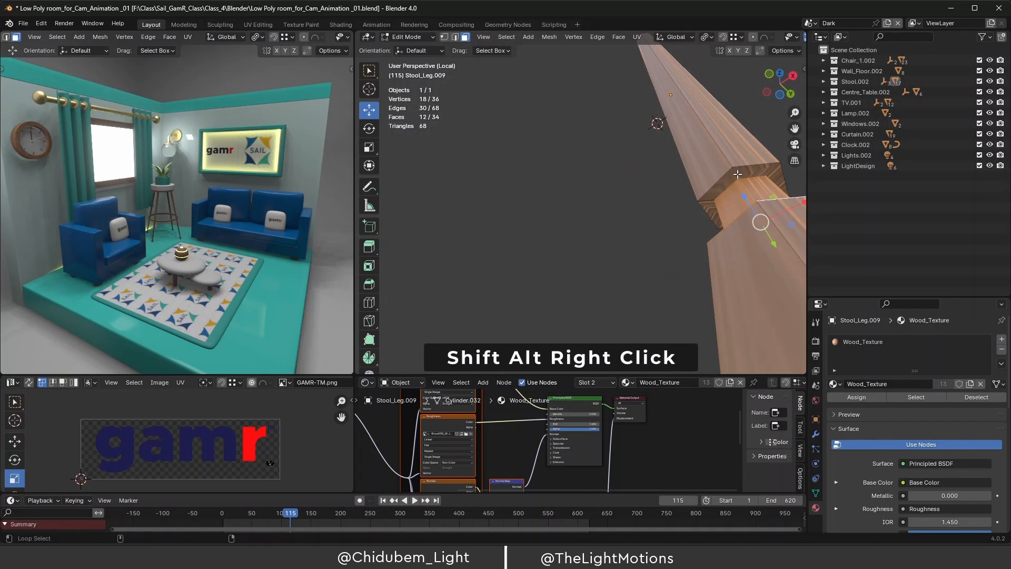
pyautogui.keyDown('alt'); pyautogui.keyDown('shift'); pyautogui.rightClick(735, 174); pyautogui.keyUp('shift'); pyautogui.keyUp('alt')
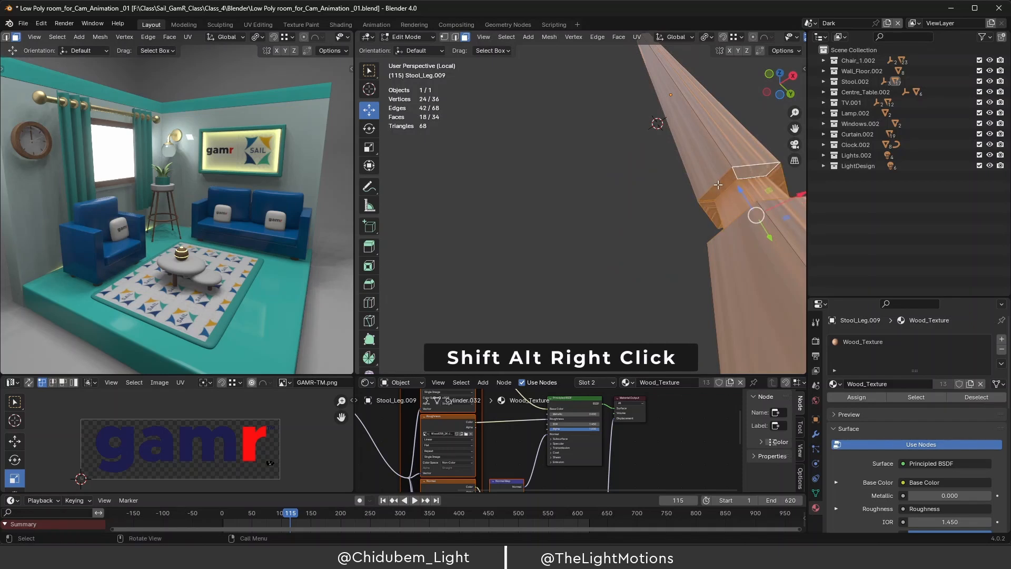
pyautogui.moveTo(661, 198); pyautogui.dragTo(637, 239, button='middle')
pyautogui.scroll(-3, 636, 240)
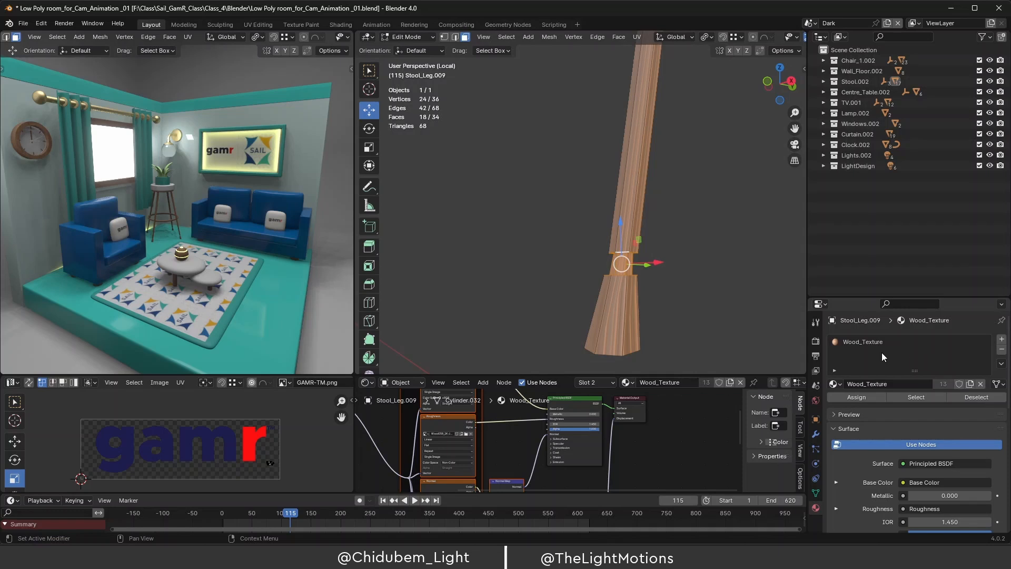
# Add a second material slot to Stool_Leg.009 and assign Emission_Box to the neck band.
pyautogui.click(1001, 340)
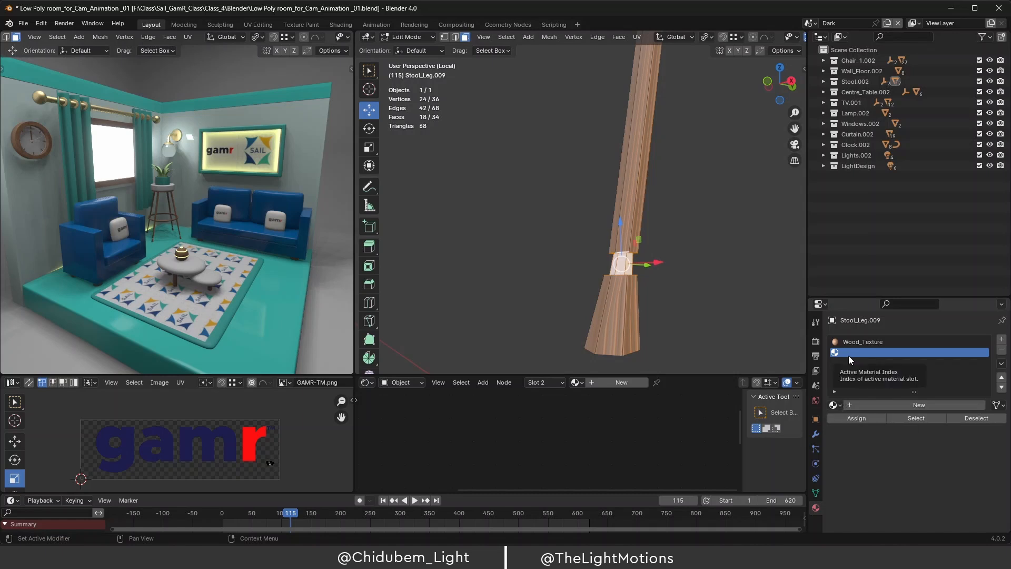
pyautogui.click(840, 405)
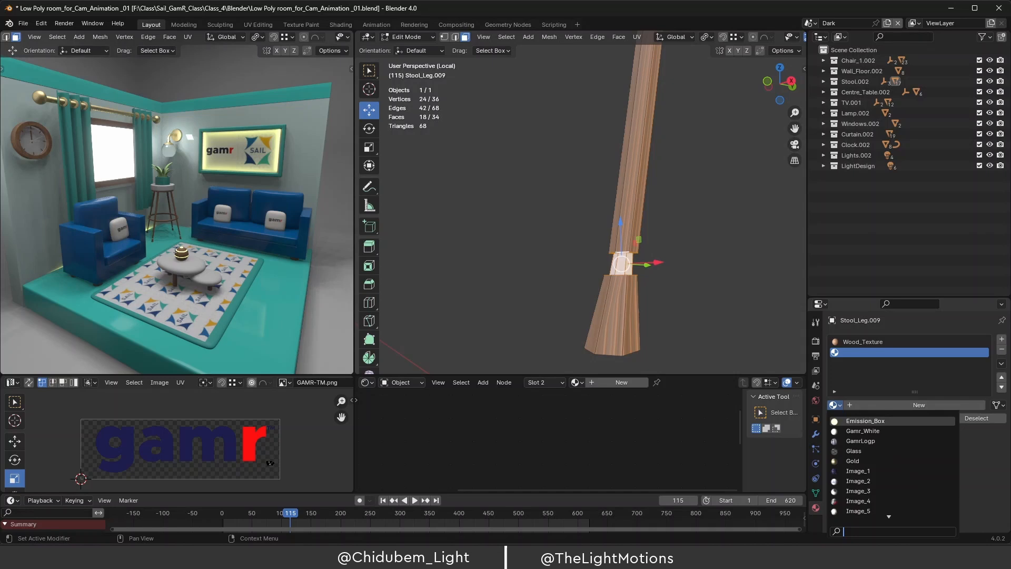
pyautogui.click(876, 419)
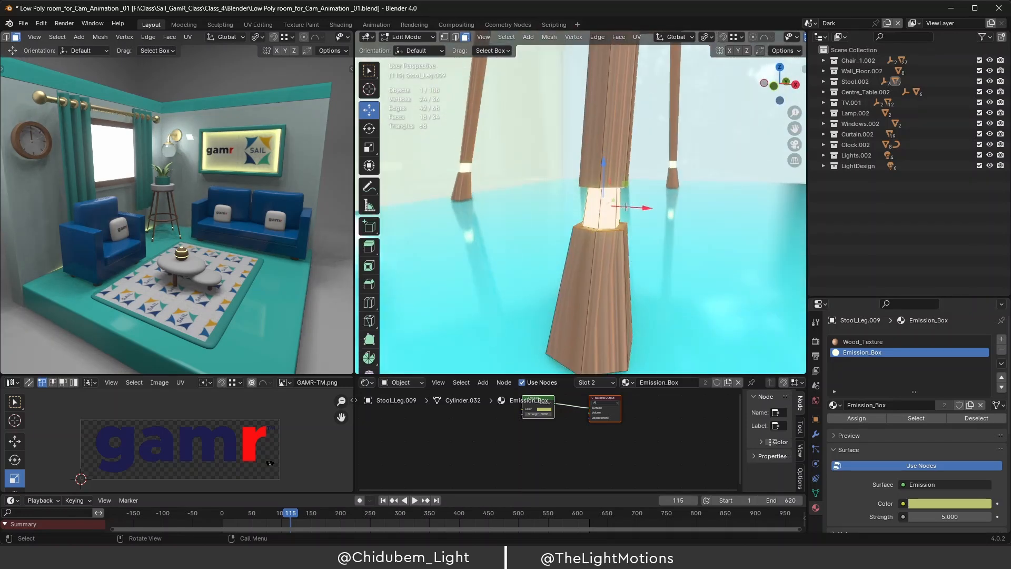
# Orbit to the stool legs and return to Object Mode.
pyautogui.scroll(-5, 613, 212)
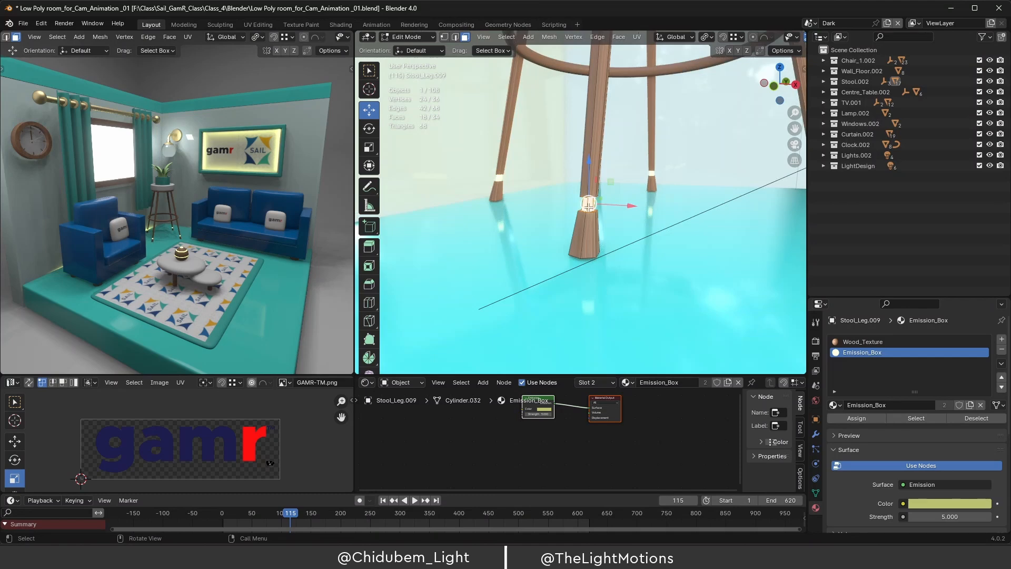
pyautogui.scroll(-3, 589, 206)
pyautogui.moveTo(589, 207); pyautogui.dragTo(572, 213, button='middle')
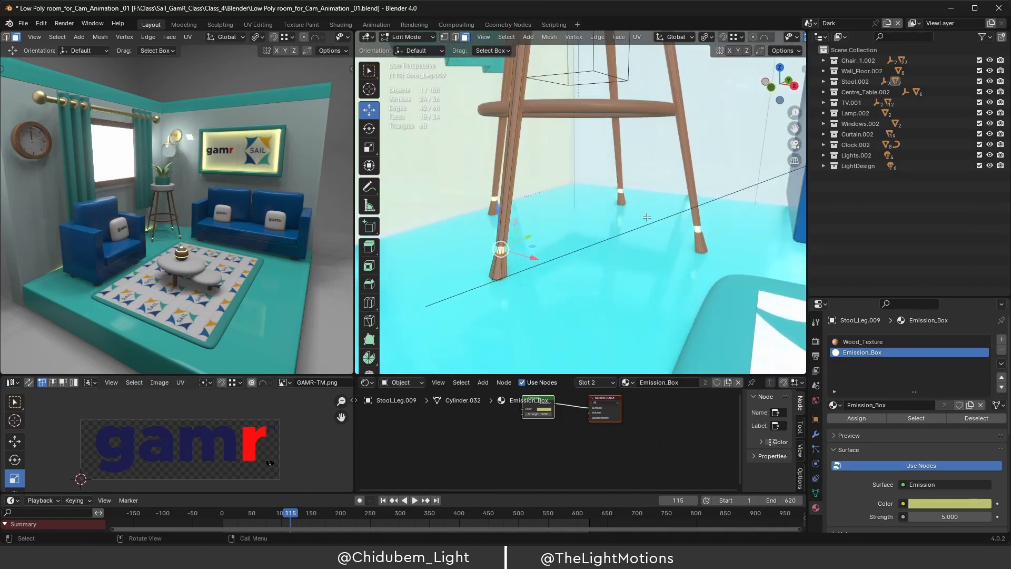
pyautogui.press('Tab')
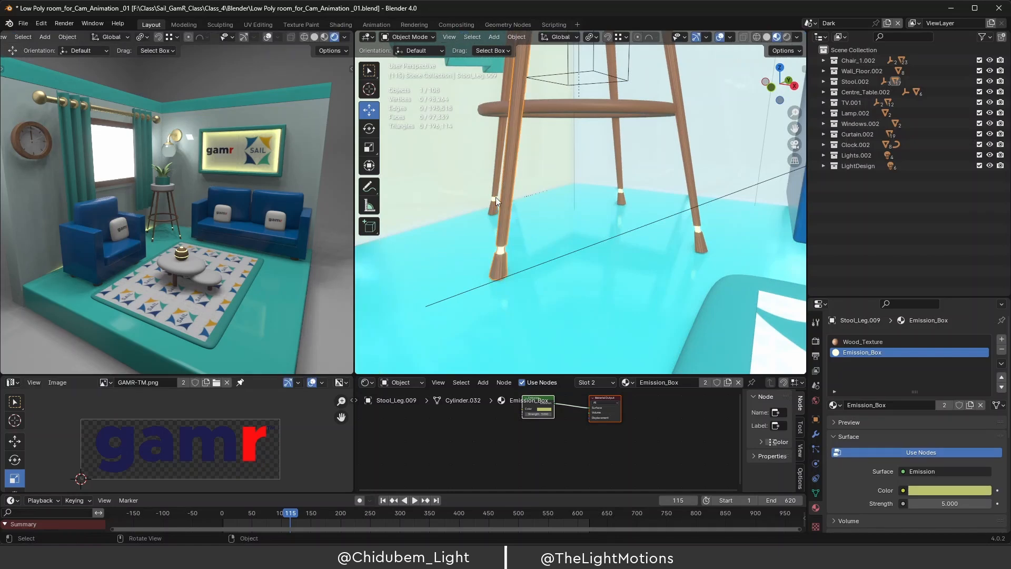
# Check Stool_Leg.008, .011 and .009 materials, then zoom out to the whole room.
pyautogui.click(691, 170)
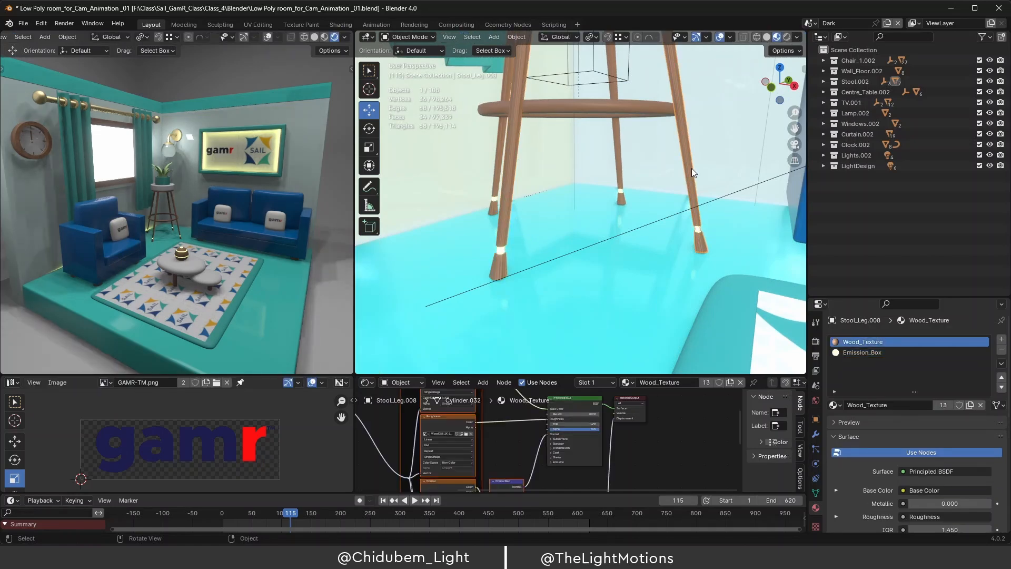
pyautogui.click(620, 166)
pyautogui.moveTo(617, 178); pyautogui.dragTo(626, 181, button='middle')
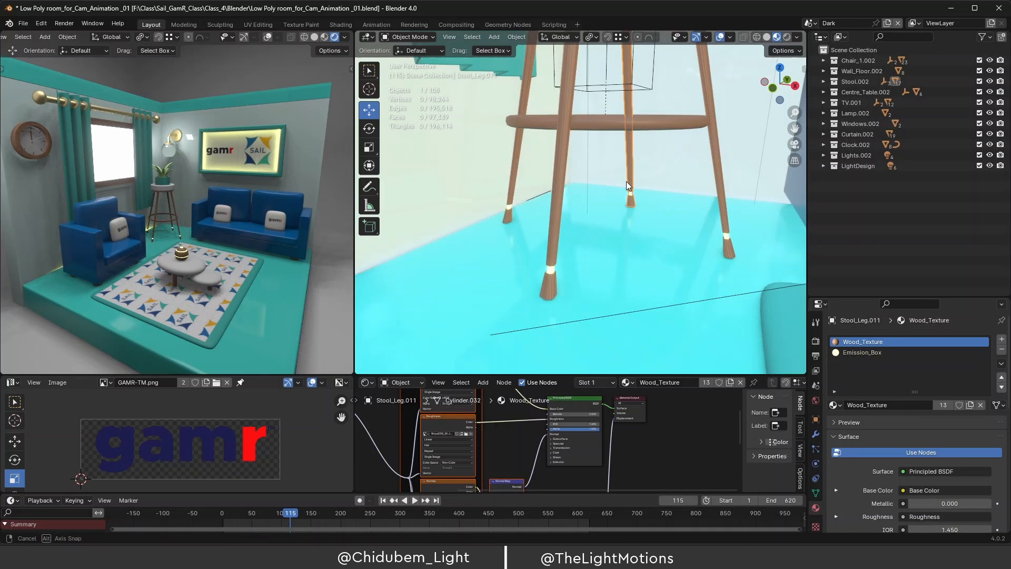
pyautogui.click(559, 182)
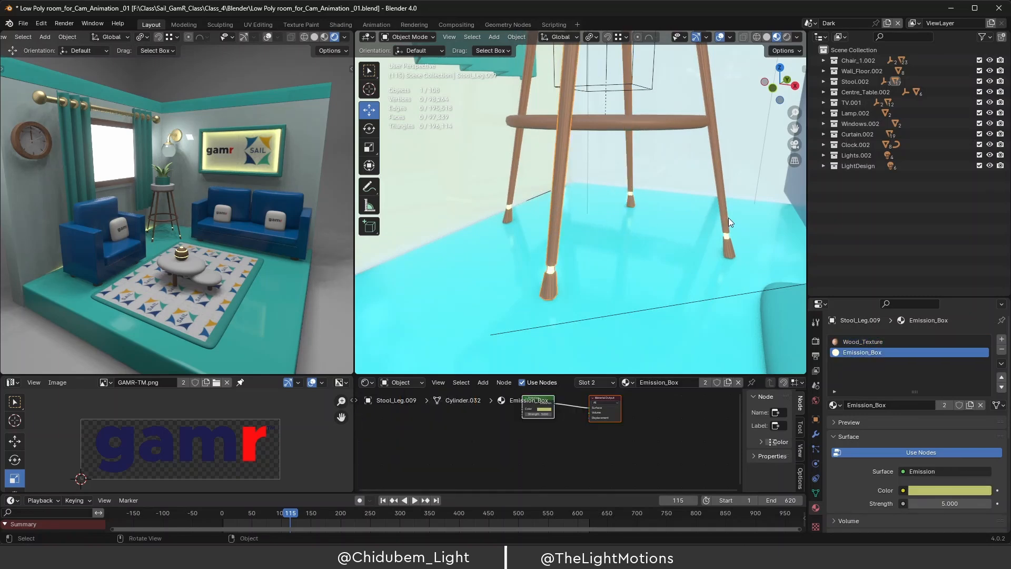
pyautogui.moveTo(731, 242); pyautogui.dragTo(635, 219, button='middle')
pyautogui.scroll(-2, 760, 242)
pyautogui.scroll(-2, 618, 225)
pyautogui.scroll(-5, 635, 219)
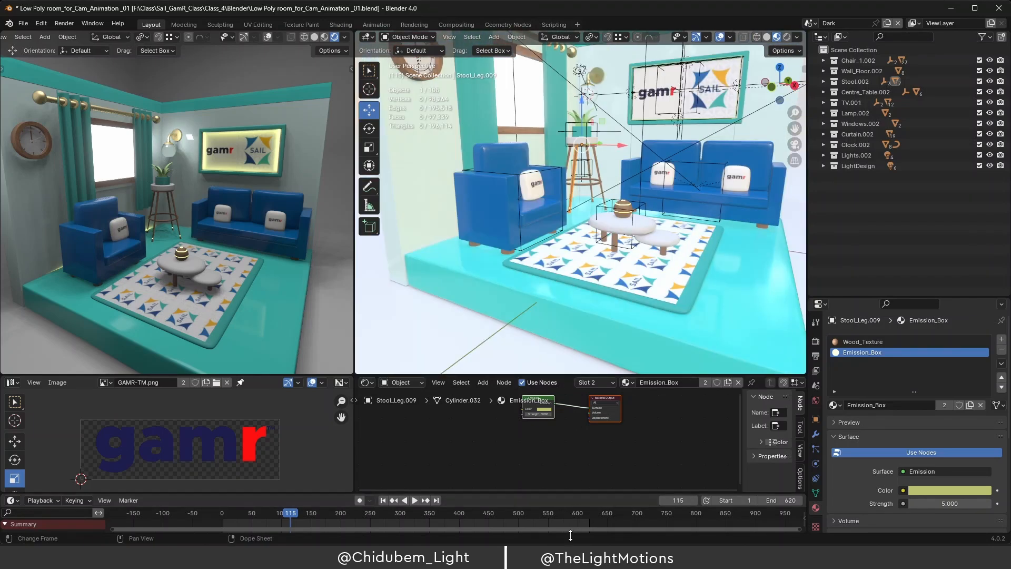
# View the GK Cam Rig.png sketch maximized in Photos, then return to Blender.
pyautogui.click(577, 555)
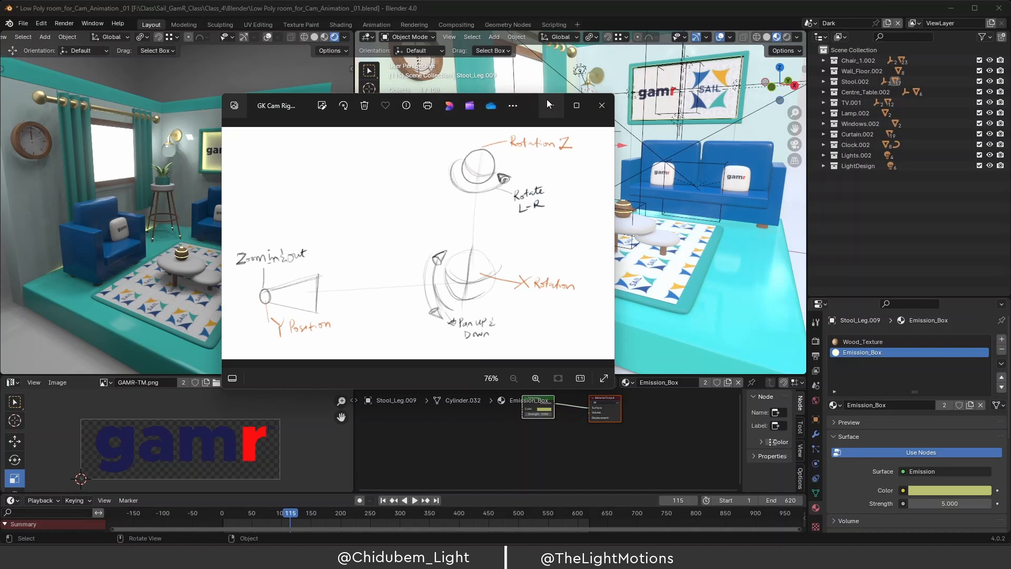
pyautogui.moveTo(530, 100); pyautogui.dragTo(589, 86)
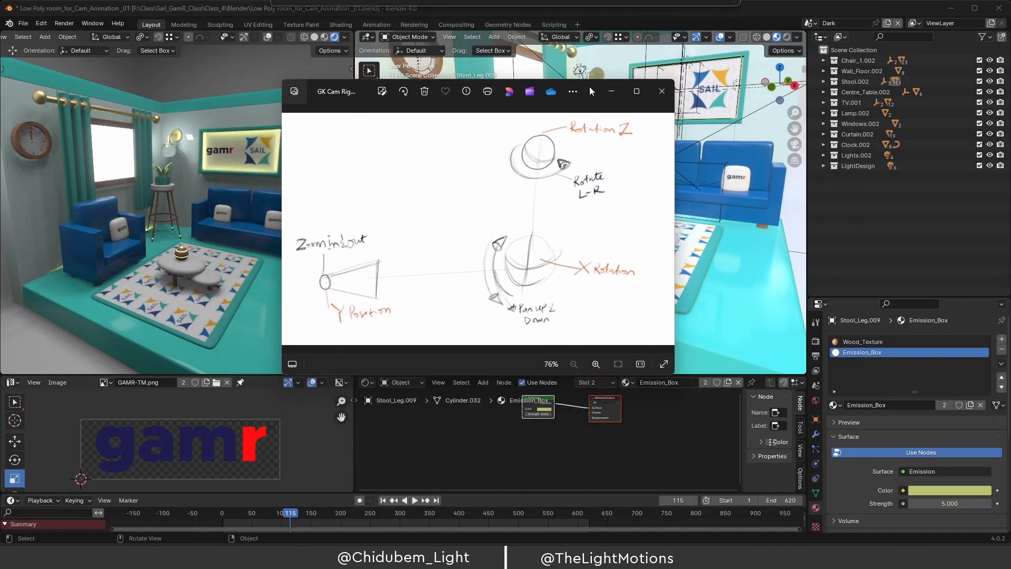
pyautogui.click(637, 92)
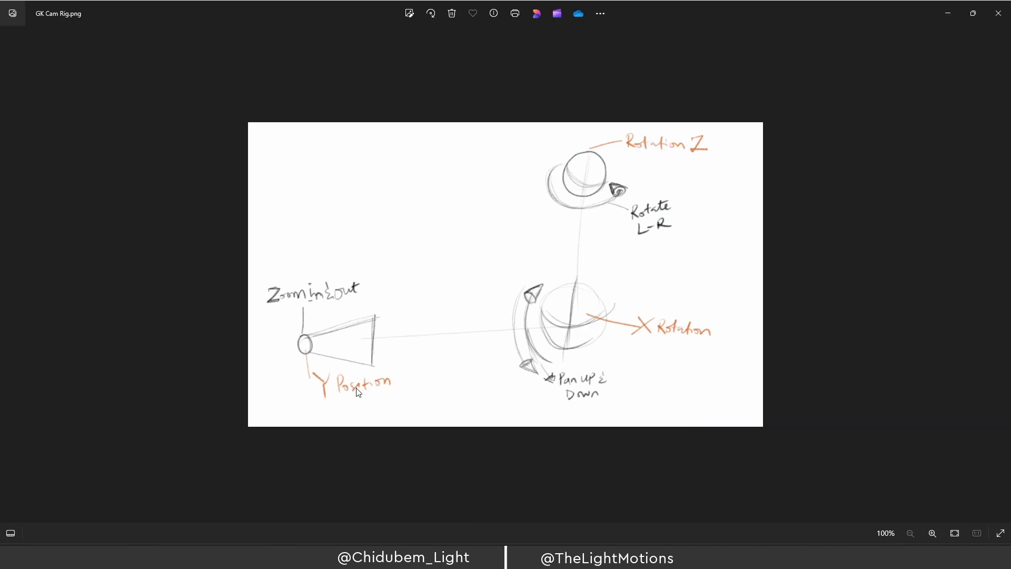
pyautogui.moveTo(600, 556)
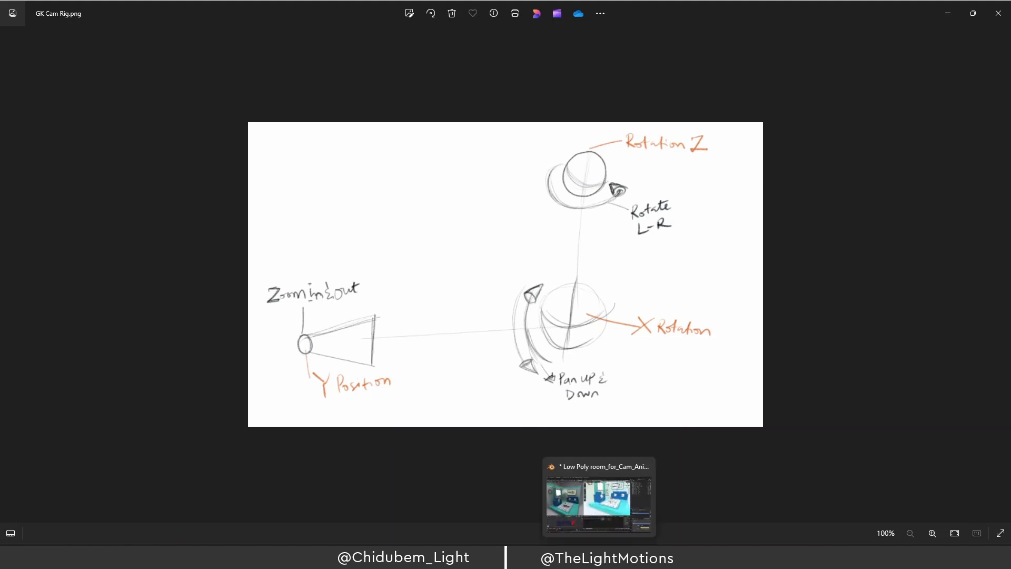
pyautogui.click(635, 515)
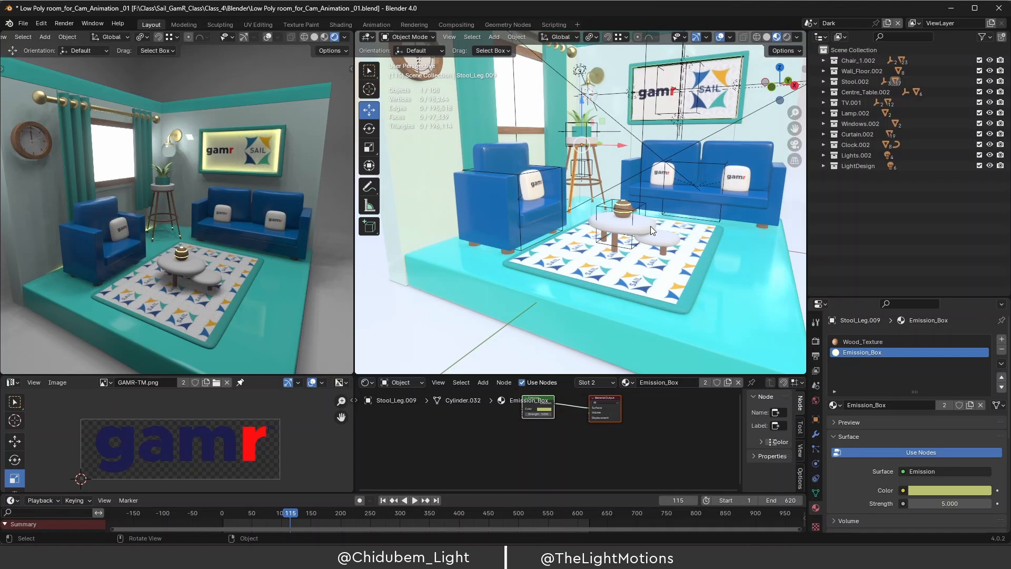
# From the top view, place the 3D cursor on the rug in the middle of the room.
pyautogui.press('KP_7')
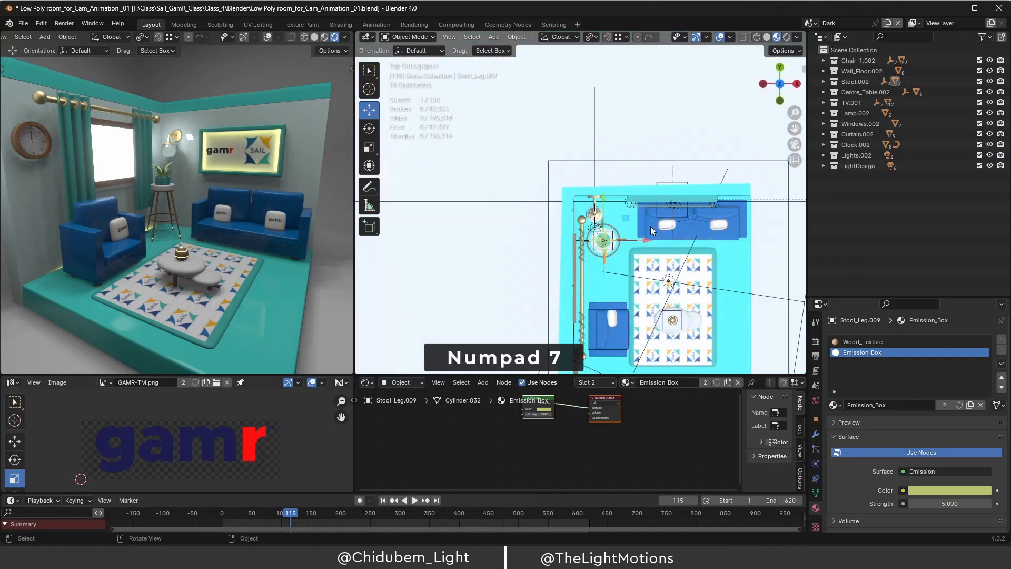
pyautogui.moveTo(795, 128); pyautogui.dragTo(760, 32)
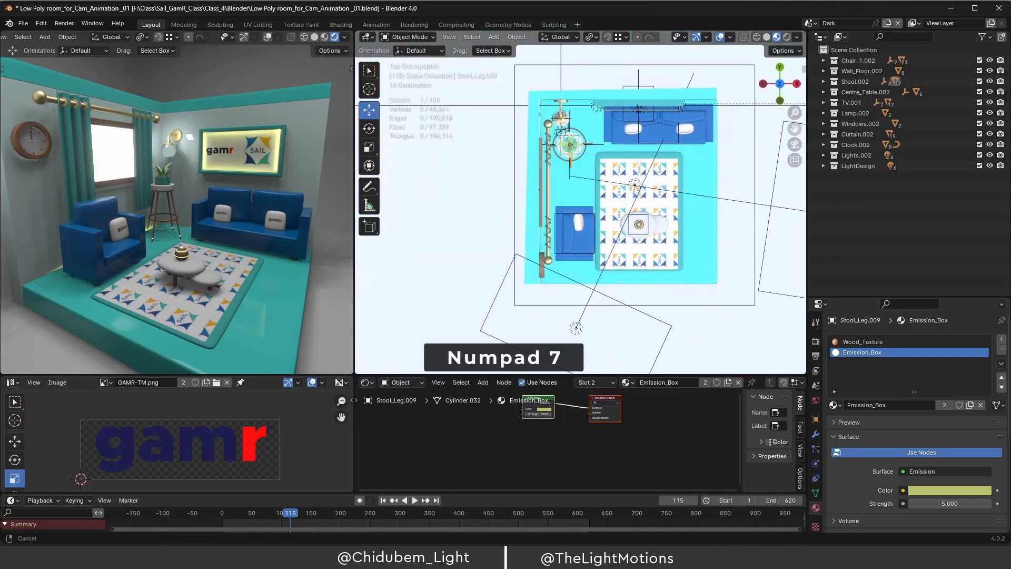
pyautogui.keyDown('shift'); pyautogui.rightClick(641, 208); pyautogui.keyUp('shift')
pyautogui.keyDown('shift'); pyautogui.rightClick(640, 196); pyautogui.keyUp('shift')
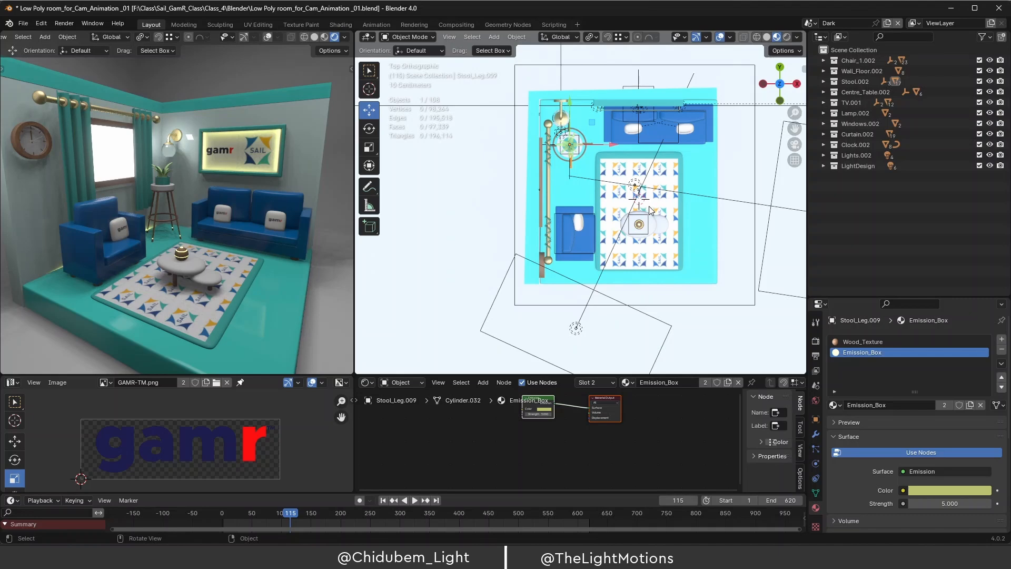
# Switch to a front perspective view with the room centred.
pyautogui.press('KP_5')
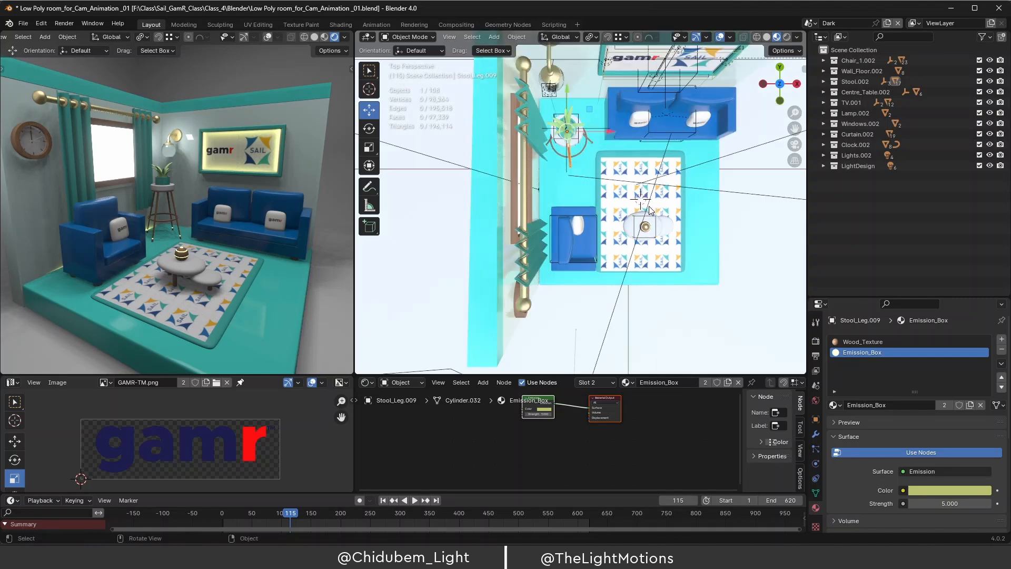
pyautogui.press('KP_1')
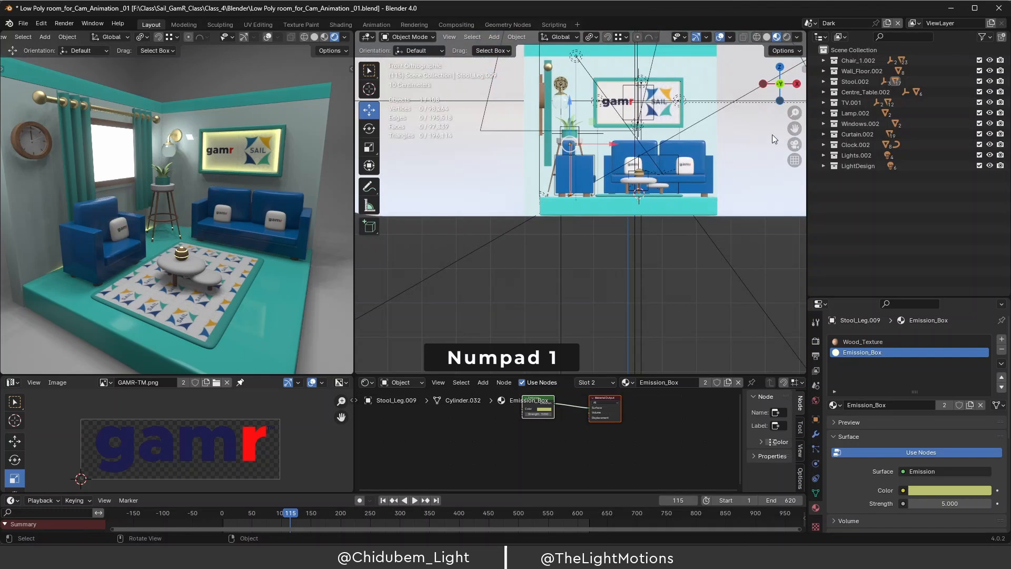
pyautogui.moveTo(795, 128); pyautogui.dragTo(743, 207)
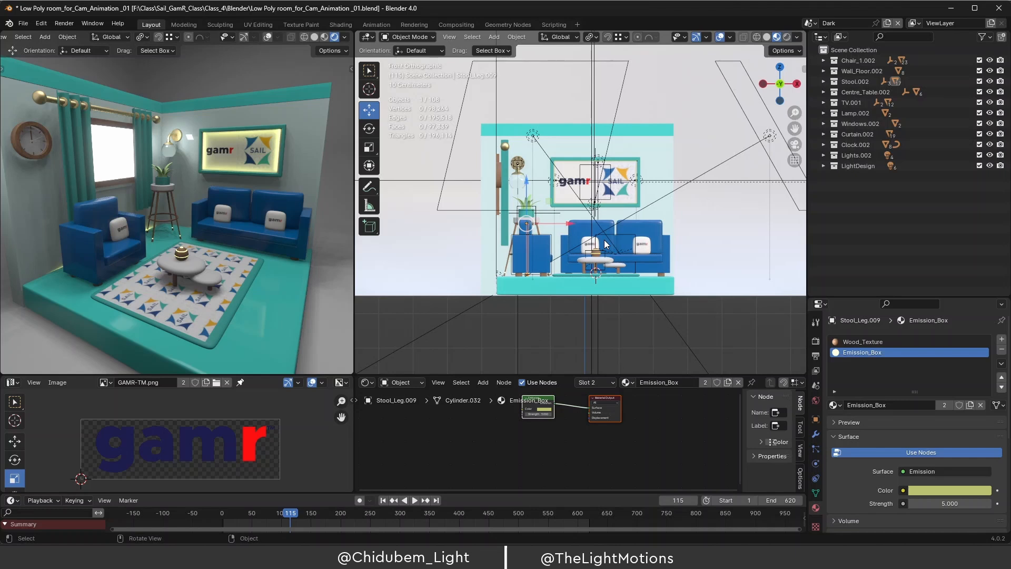
pyautogui.scroll(-1, 606, 243)
# Add a new camera, Camera.005, at the 3D cursor on the rug.
pyautogui.hotkey('shift', 'a')
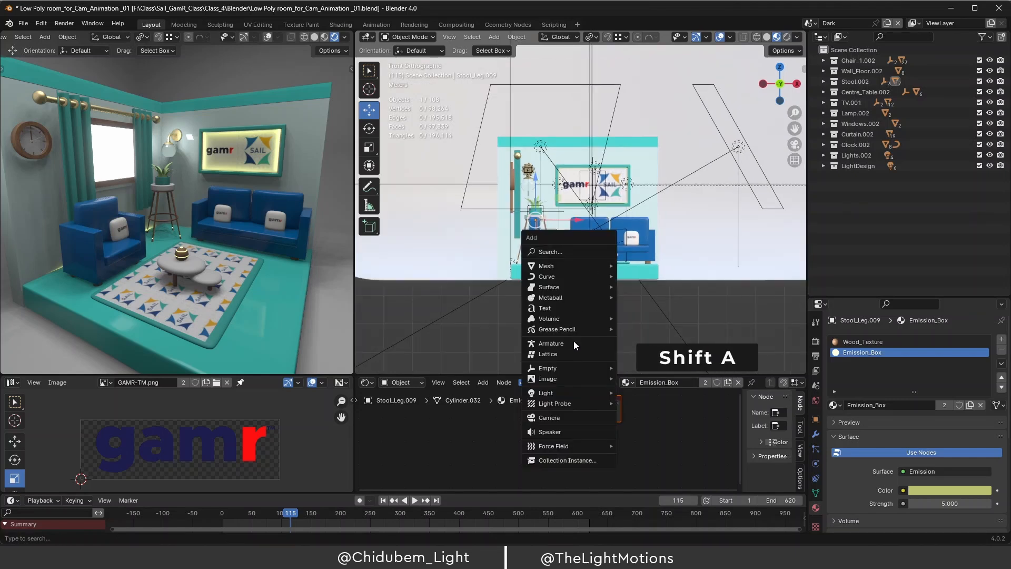
pyautogui.click(566, 417)
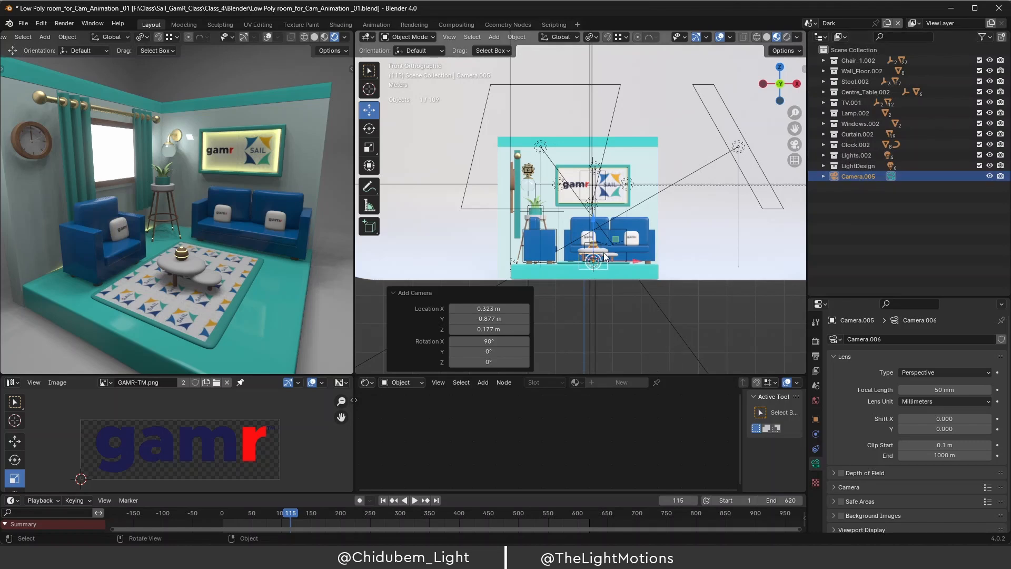
pyautogui.press('m')
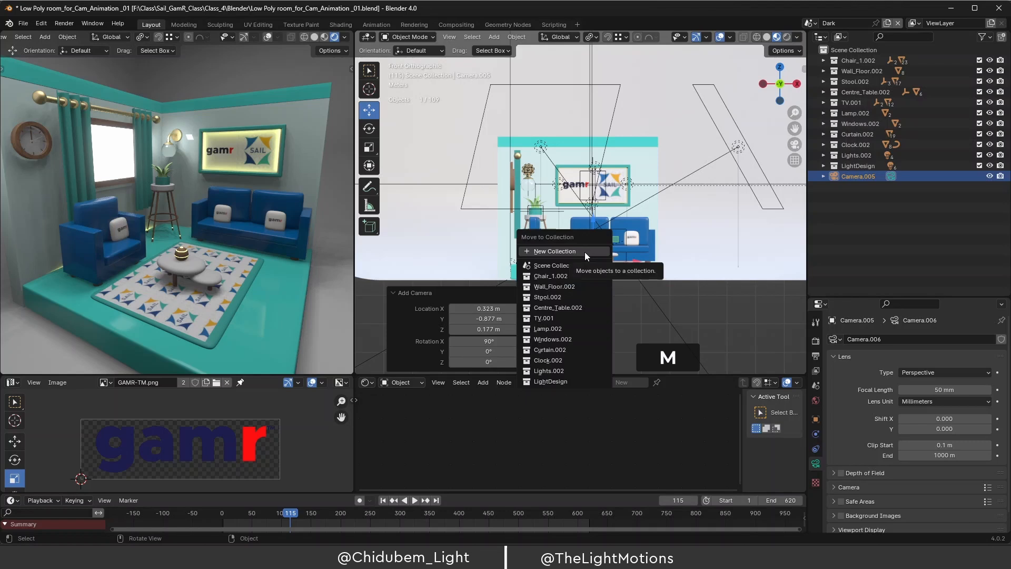
# Move Camera.005 into a new collection named 'Cam' and expand it in the Outliner.
pyautogui.click(579, 251)
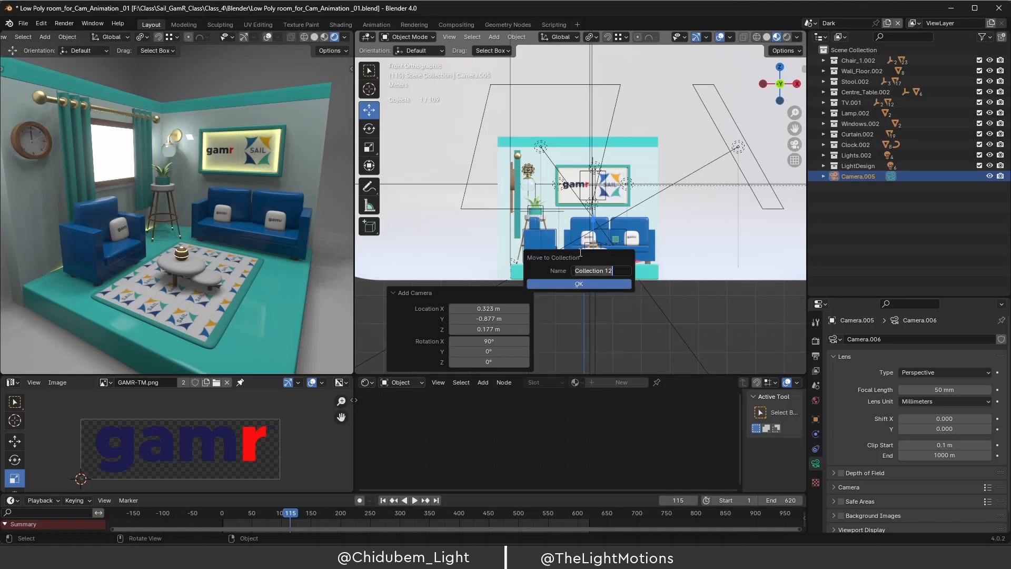
pyautogui.press('BackSpace')
pyautogui.write('Cam')
pyautogui.click(579, 284)
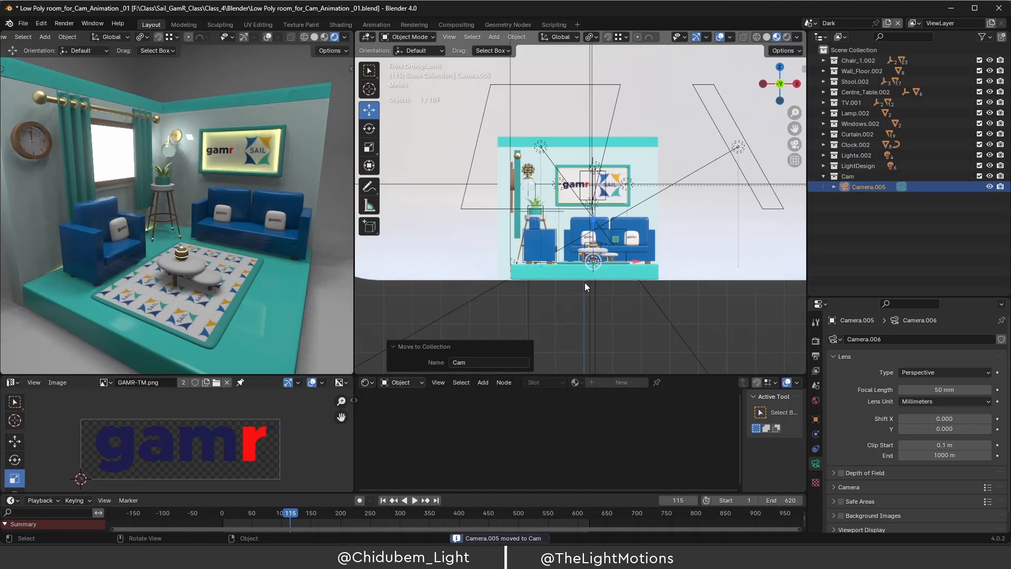
pyautogui.click(848, 178)
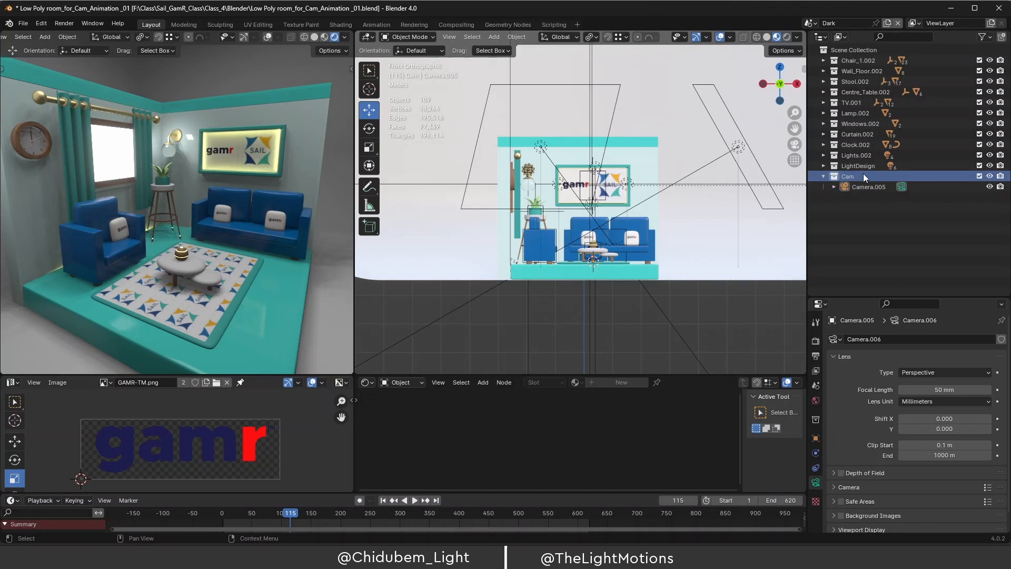
# Move the Cam, Lights.002 and LightDesign collections to the top of the Outliner.
pyautogui.keyDown('shift'); pyautogui.click(850, 154); pyautogui.keyUp('shift')
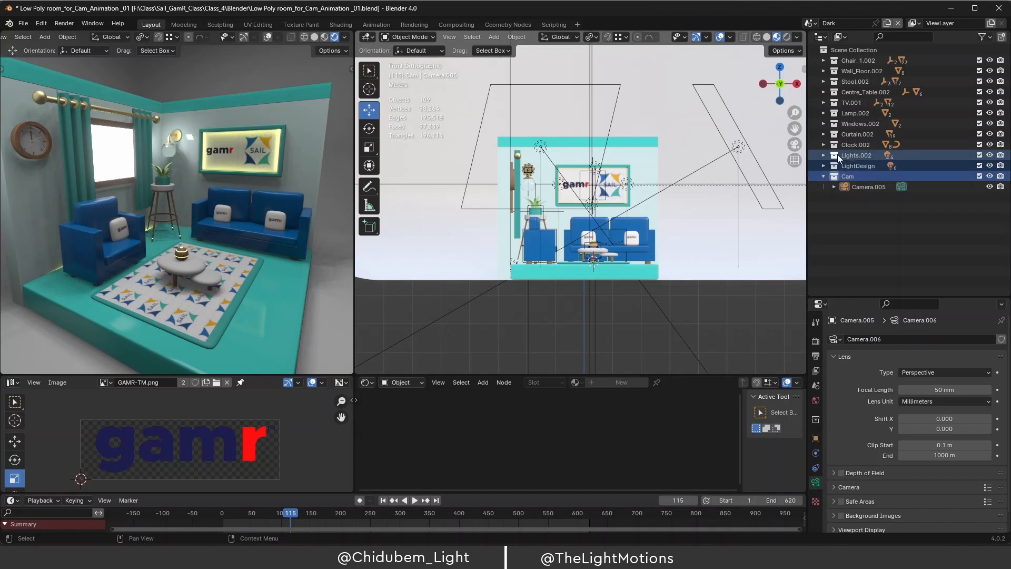
pyautogui.moveTo(835, 154); pyautogui.dragTo(842, 56)
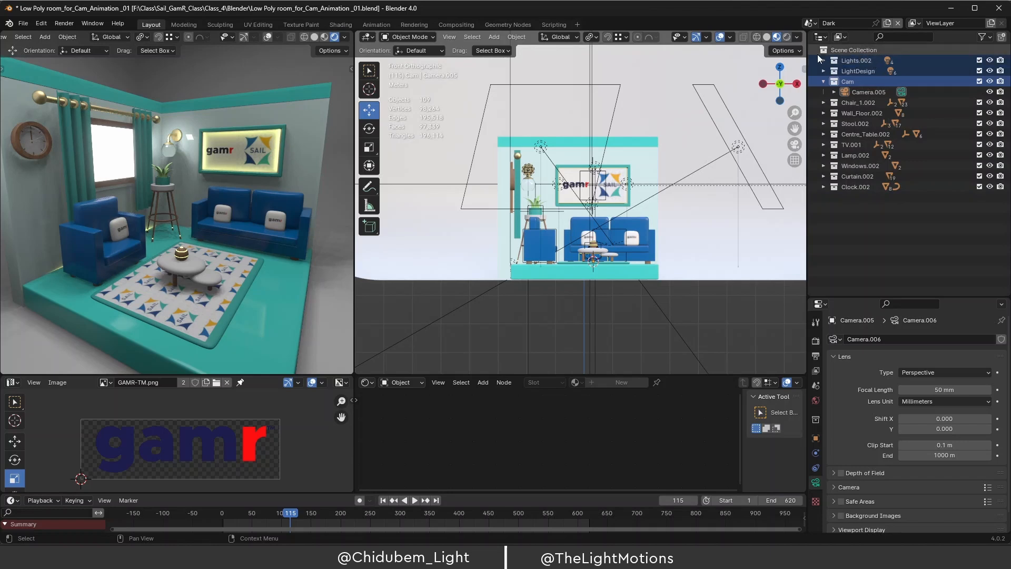
pyautogui.click(823, 82)
# Create a new empty collection and rename it 'Main'.
pyautogui.rightClick(858, 214)
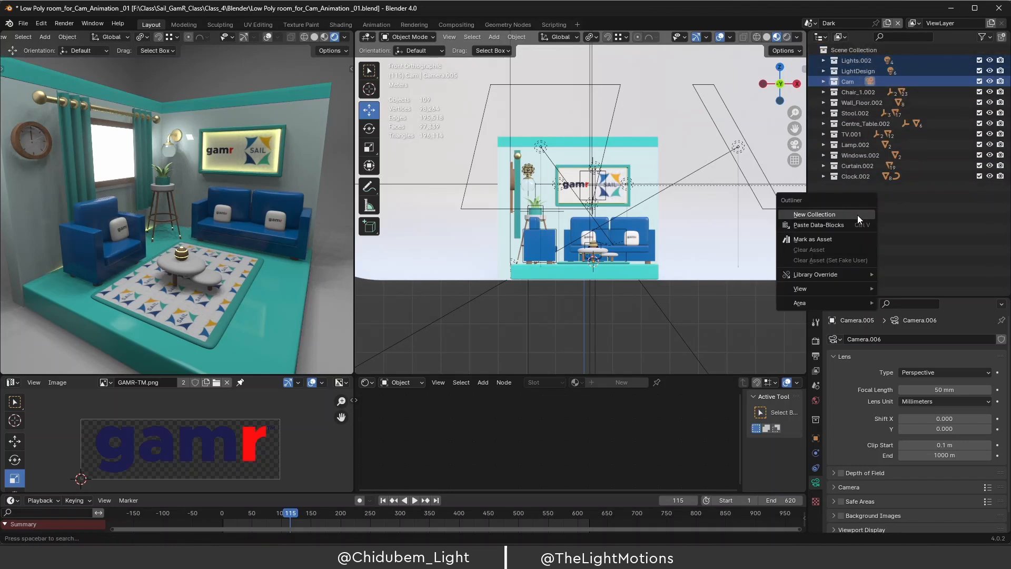
pyautogui.click(841, 214)
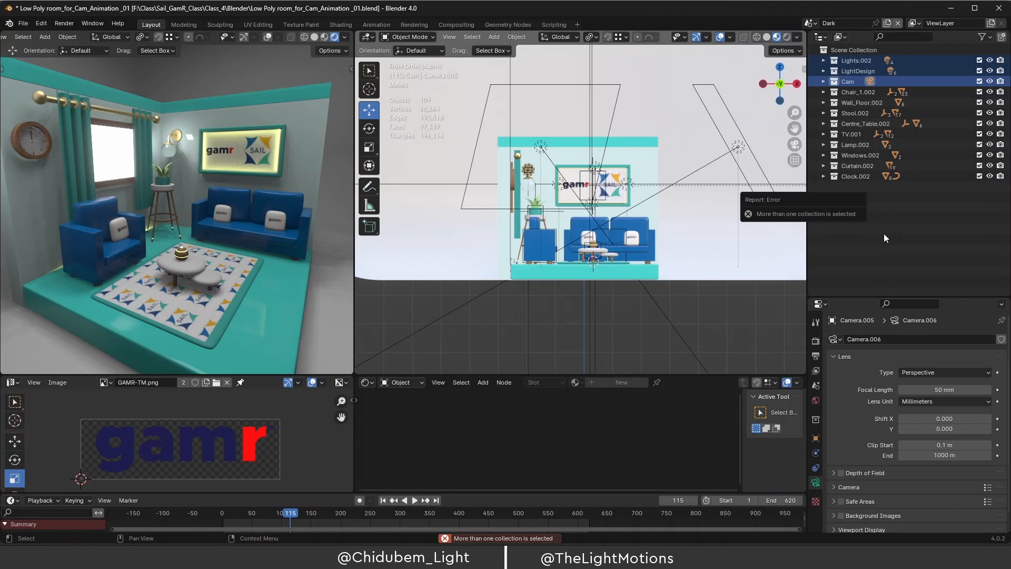
pyautogui.click(870, 214)
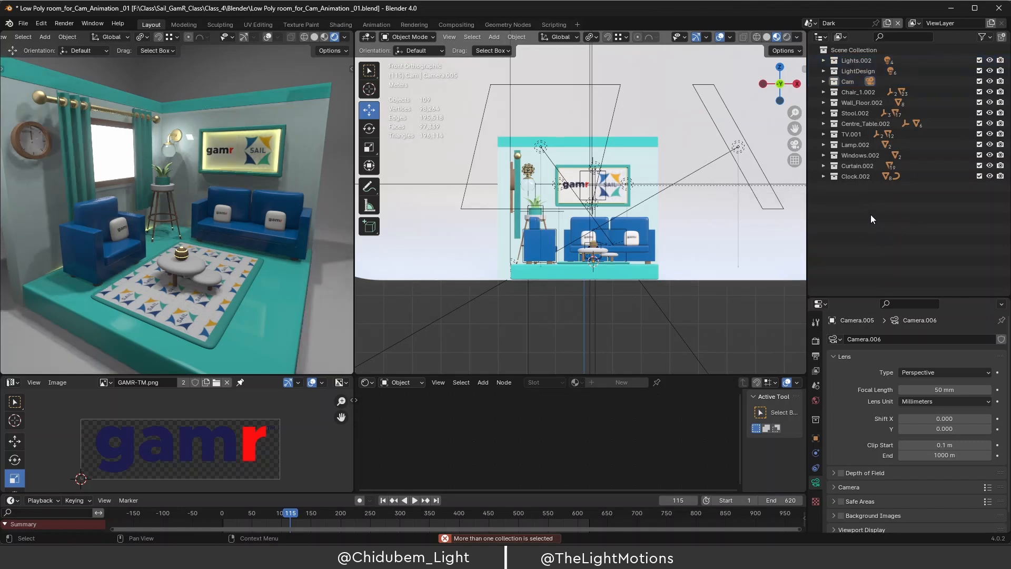
pyautogui.rightClick(869, 218)
pyautogui.click(846, 216)
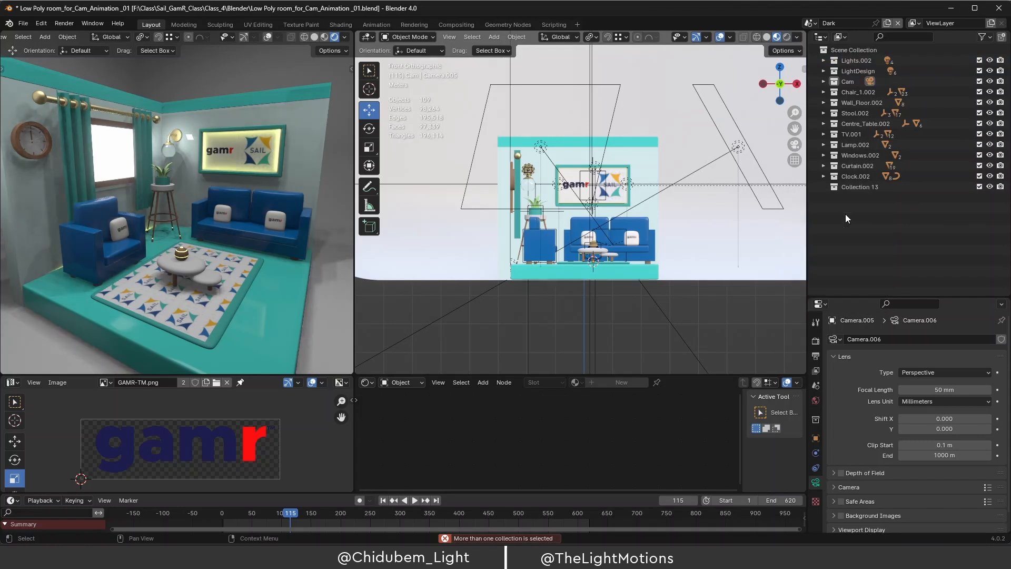
pyautogui.doubleClick(866, 188)
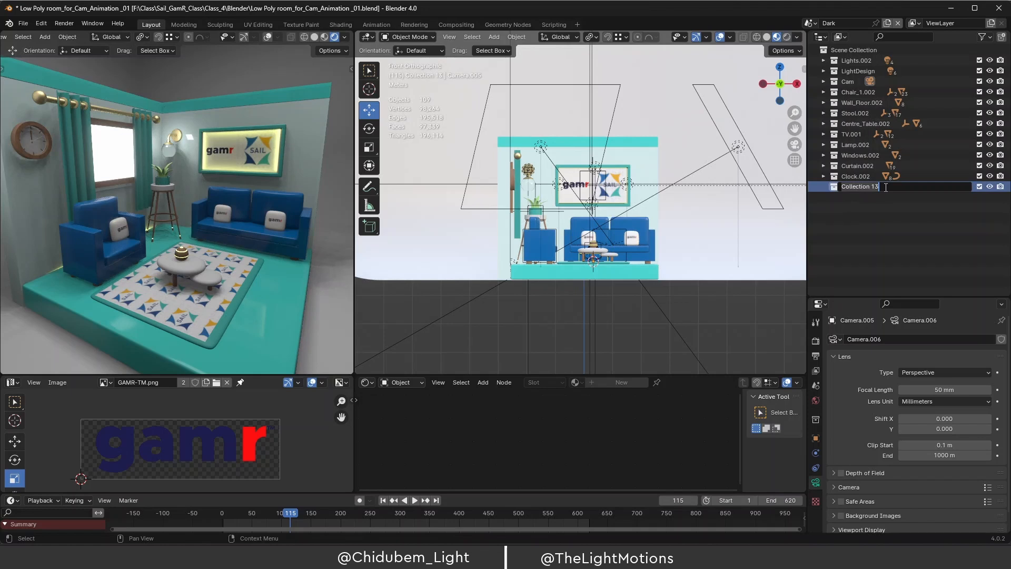
pyautogui.hotkey('ctrl', 'a')
pyautogui.write('Main')
pyautogui.press('Return')
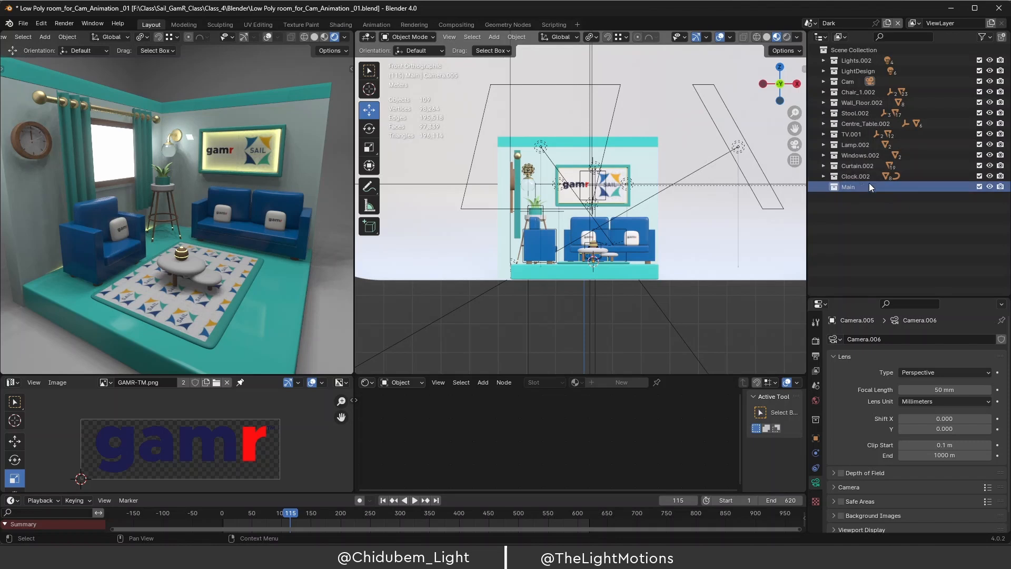
# Nest the room collections Chair_1.002 through Clock.002 inside Main.
pyautogui.click(846, 175)
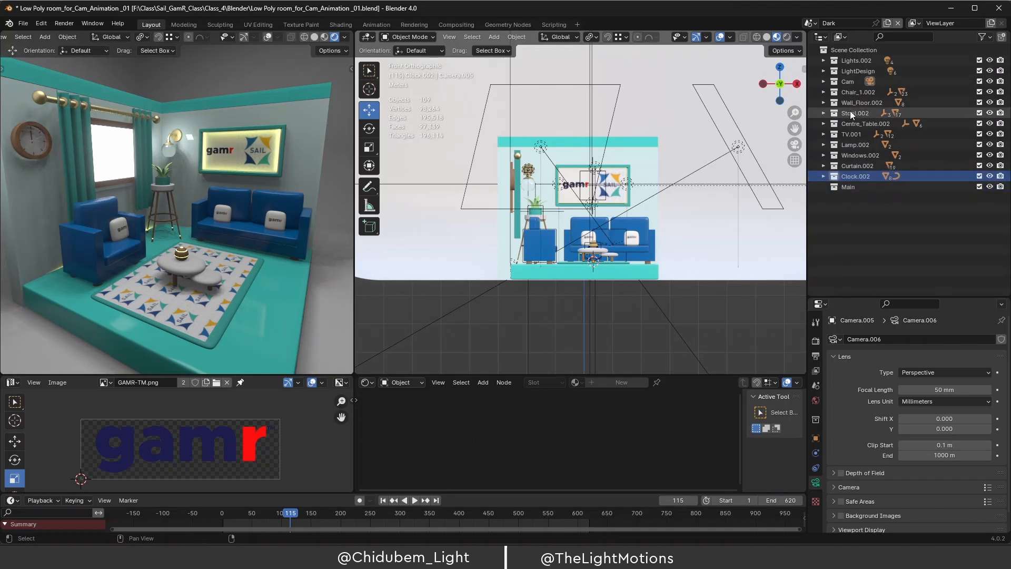
pyautogui.keyDown('shift'); pyautogui.click(854, 92); pyautogui.keyUp('shift')
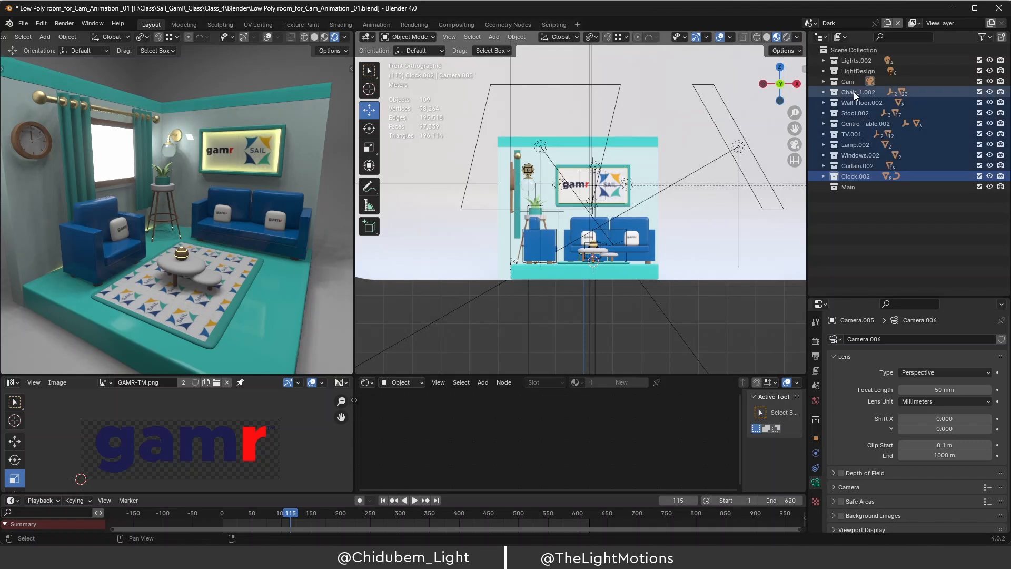
pyautogui.moveTo(834, 179); pyautogui.dragTo(836, 187)
pyautogui.click(823, 91)
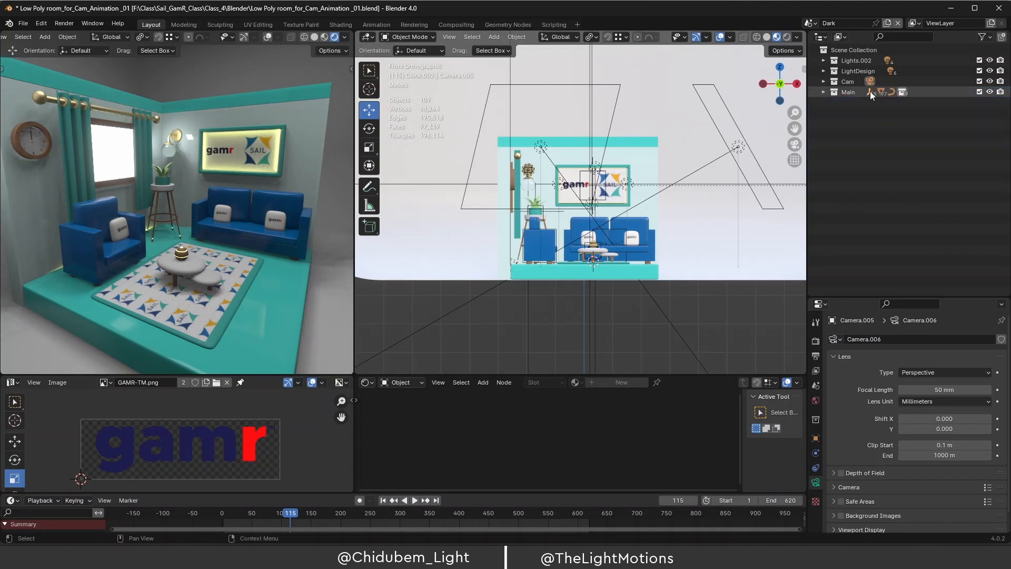
pyautogui.click(852, 92)
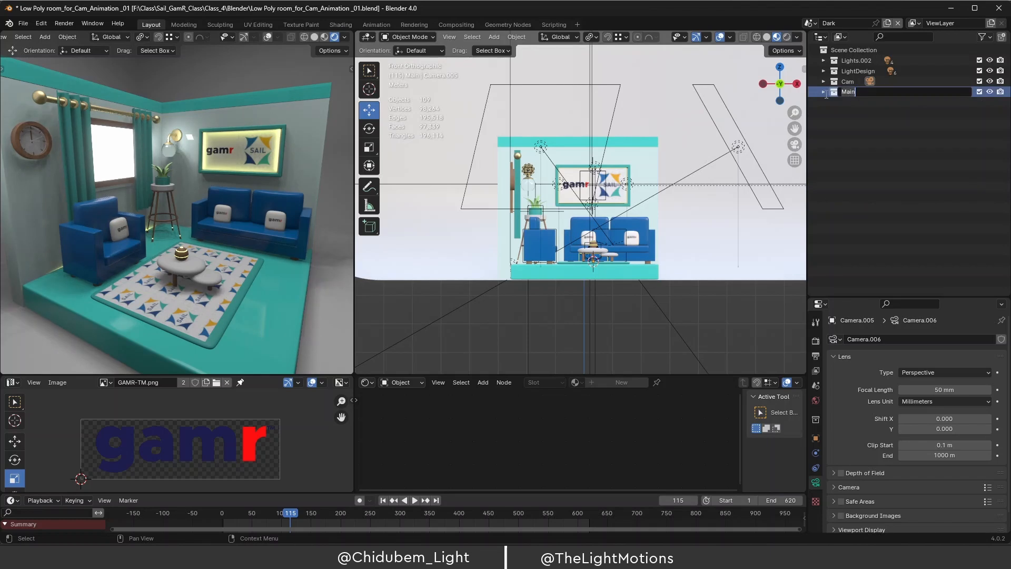
pyautogui.click(823, 92)
pyautogui.click(823, 93)
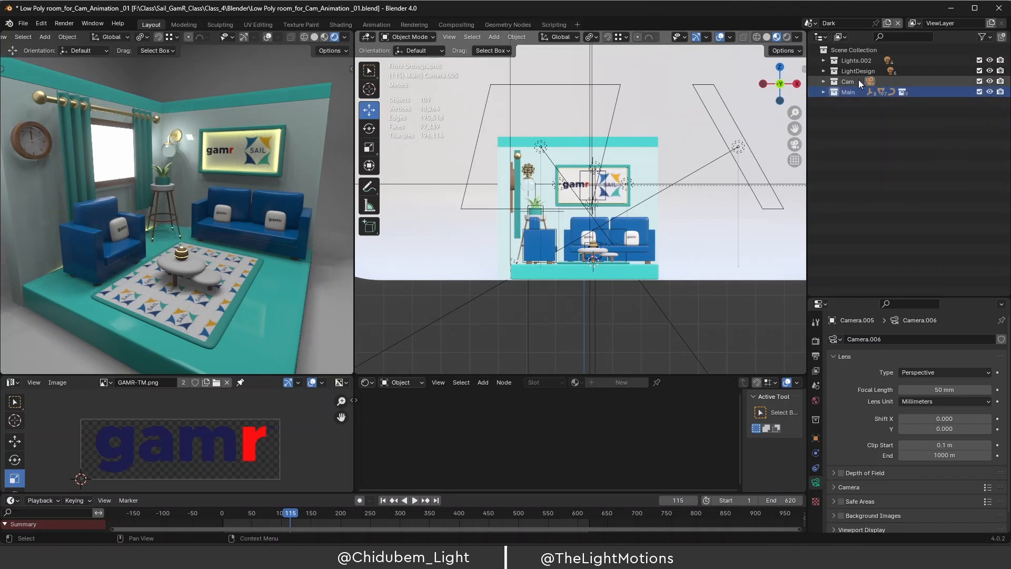
# Expand the Cam collection and select Camera.005.
pyautogui.click(845, 81)
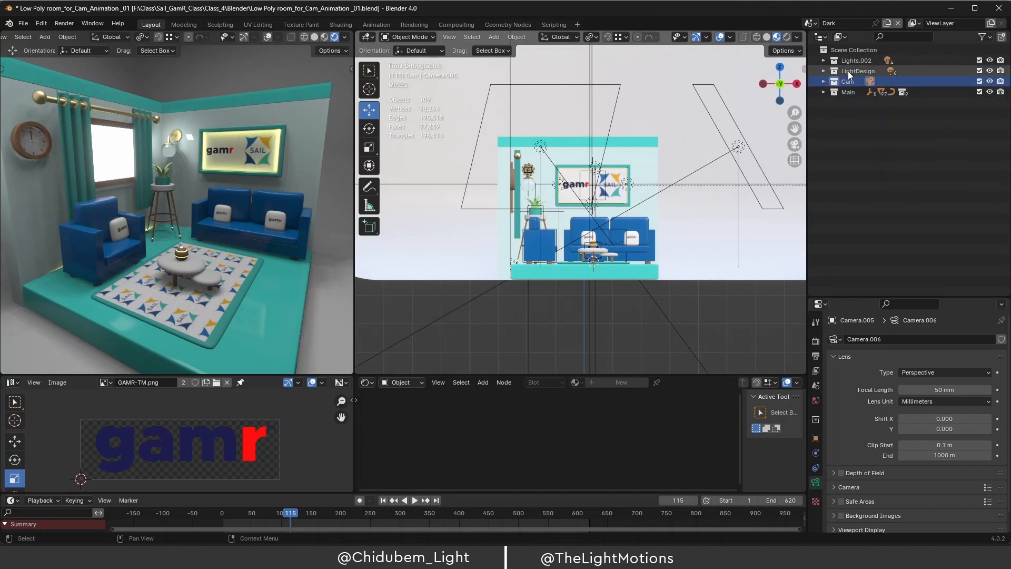
pyautogui.click(823, 82)
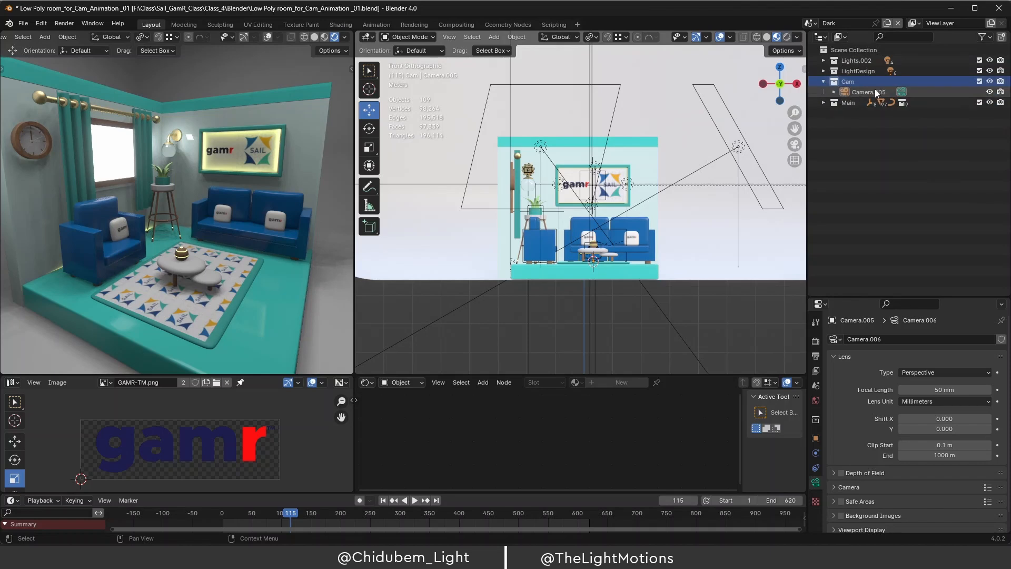
pyautogui.click(867, 92)
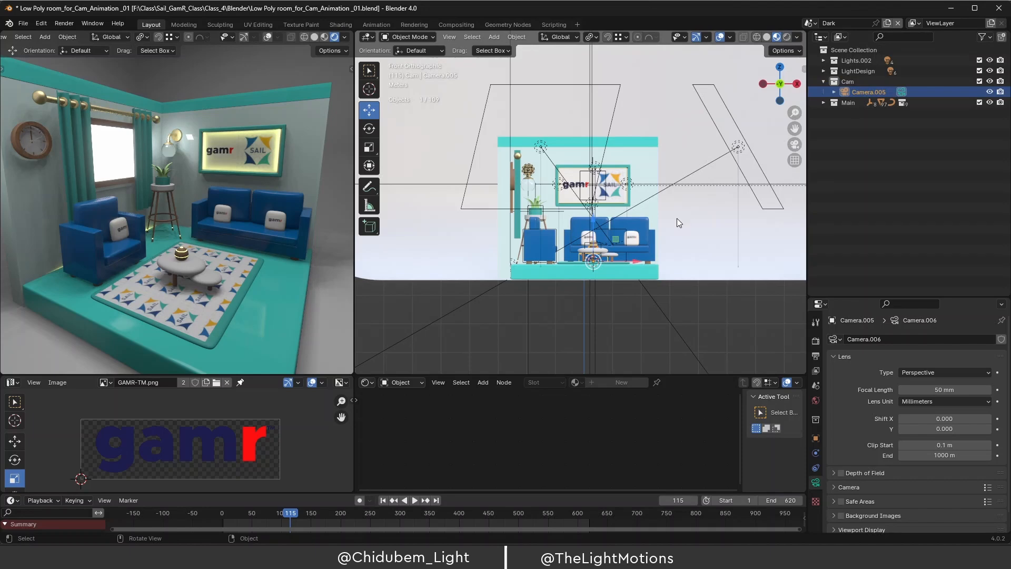
pyautogui.moveTo(677, 218); pyautogui.dragTo(589, 260, button='middle')
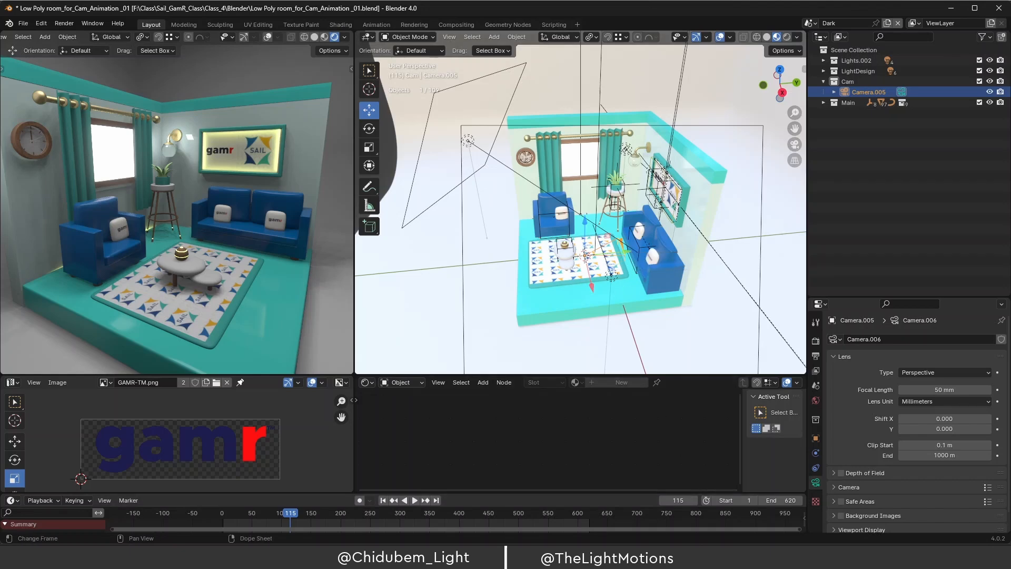
pyautogui.moveTo(576, 559)
pyautogui.click(576, 500)
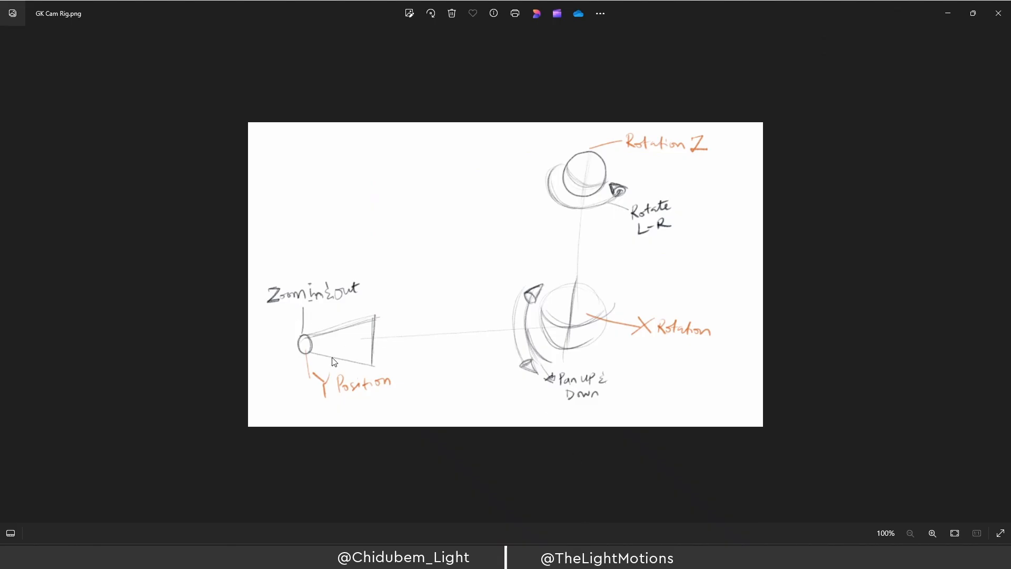
pyautogui.click(947, 15)
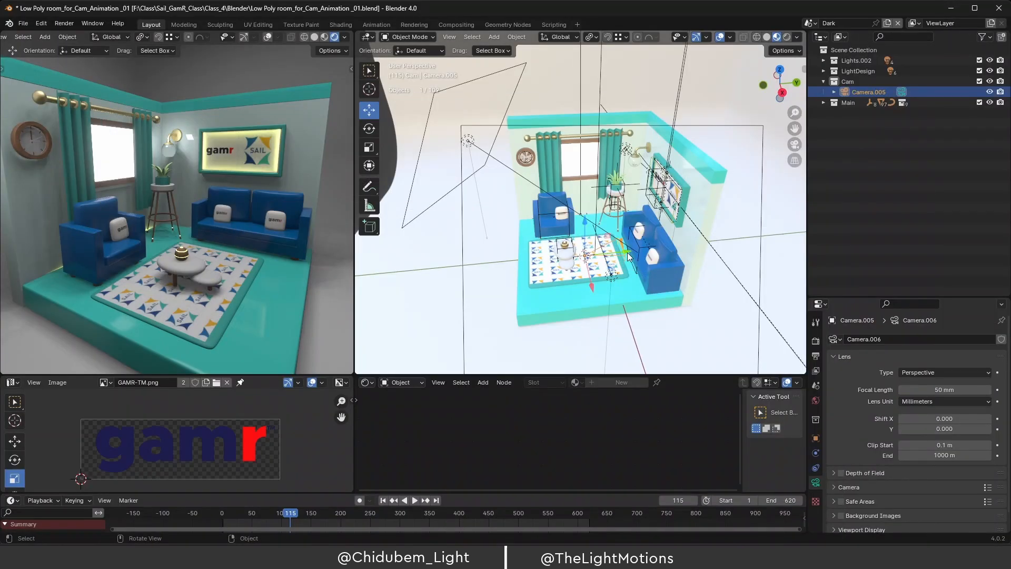
# Pull Camera.005 back along Y to -6.3166 m in its Transform location.
pyautogui.scroll(4, 628, 256)
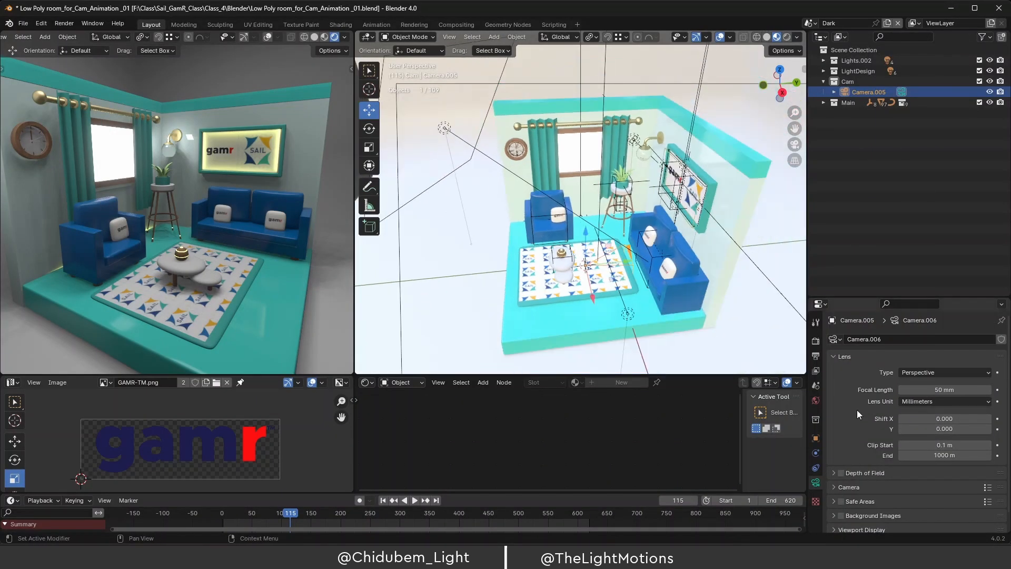
pyautogui.click(817, 440)
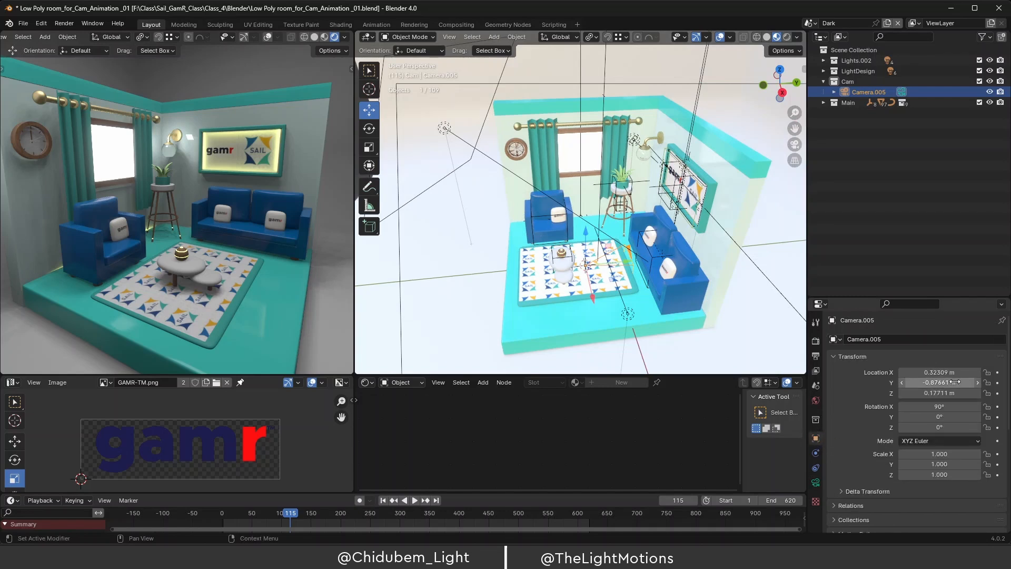
pyautogui.moveTo(955, 382); pyautogui.dragTo(919, 382)
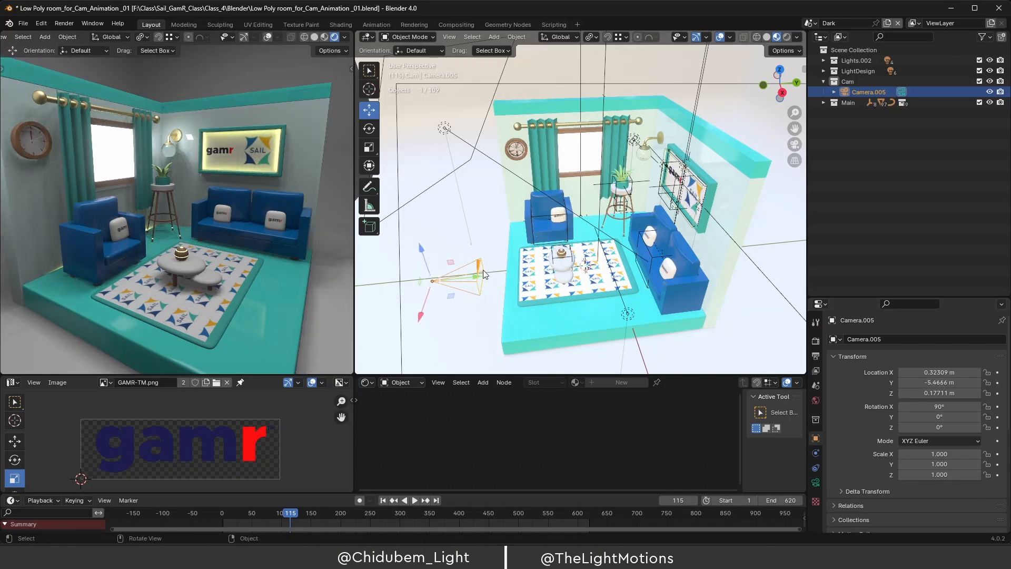
pyautogui.moveTo(567, 282); pyautogui.dragTo(574, 259, button='middle')
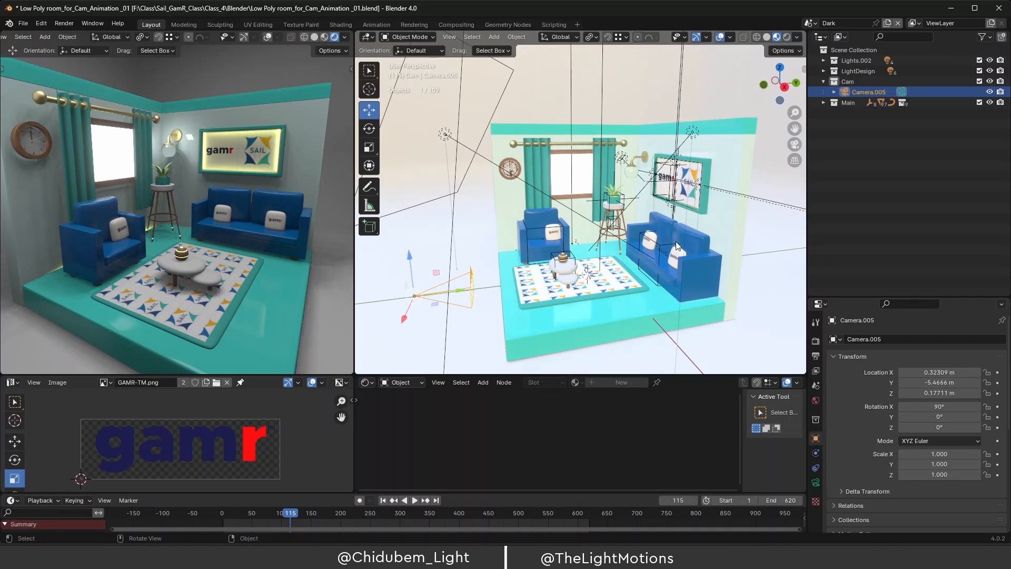
pyautogui.press('KP_1')
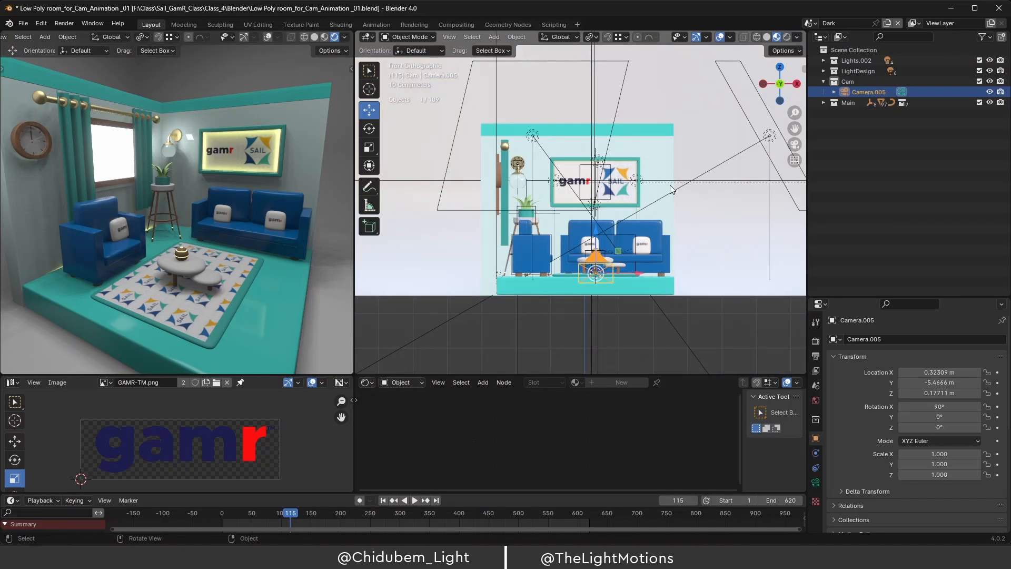
pyautogui.moveTo(636, 113); pyautogui.dragTo(537, 216, button='middle')
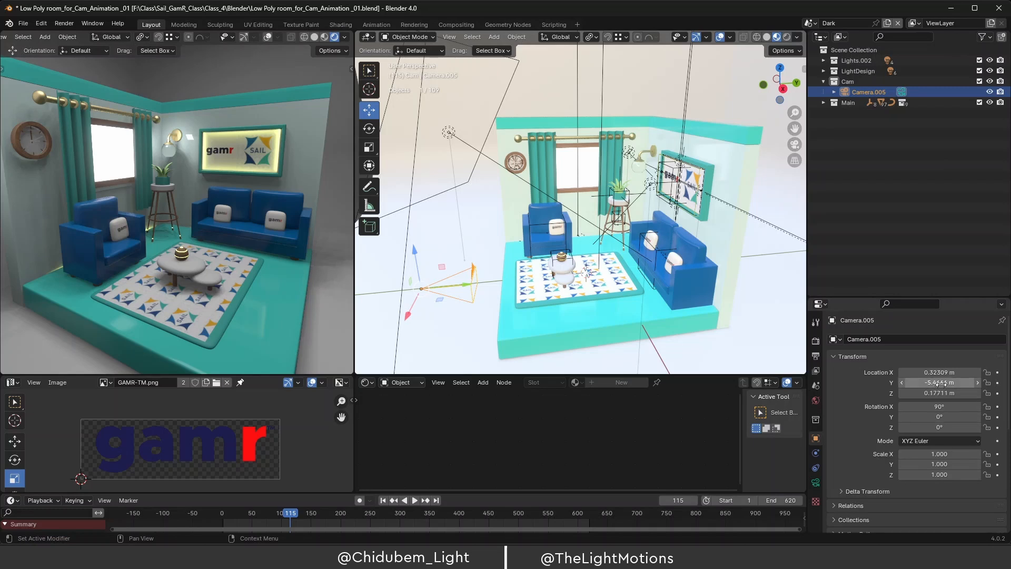
pyautogui.moveTo(940, 383); pyautogui.dragTo(896, 383)
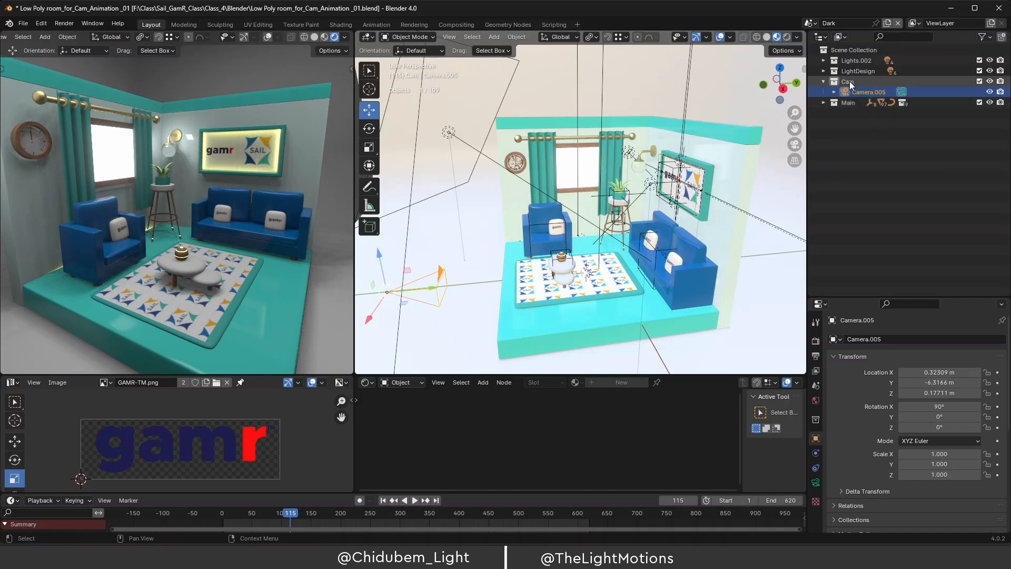
# Make the Cam collection active for newly added objects.
pyautogui.click(863, 82)
pyautogui.click(869, 83)
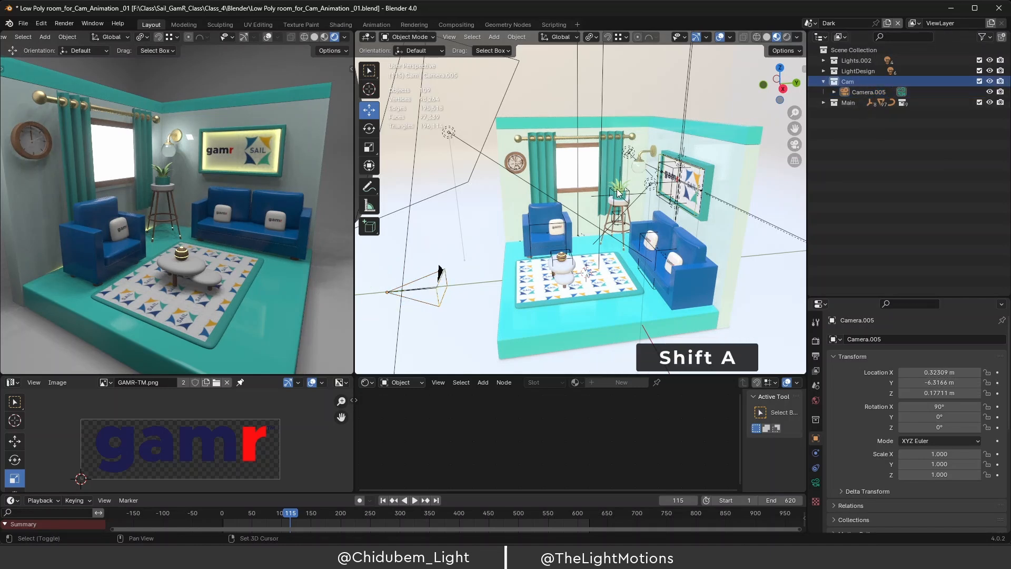
pyautogui.hotkey('shift', 'a')
pyautogui.moveTo(617, 189)
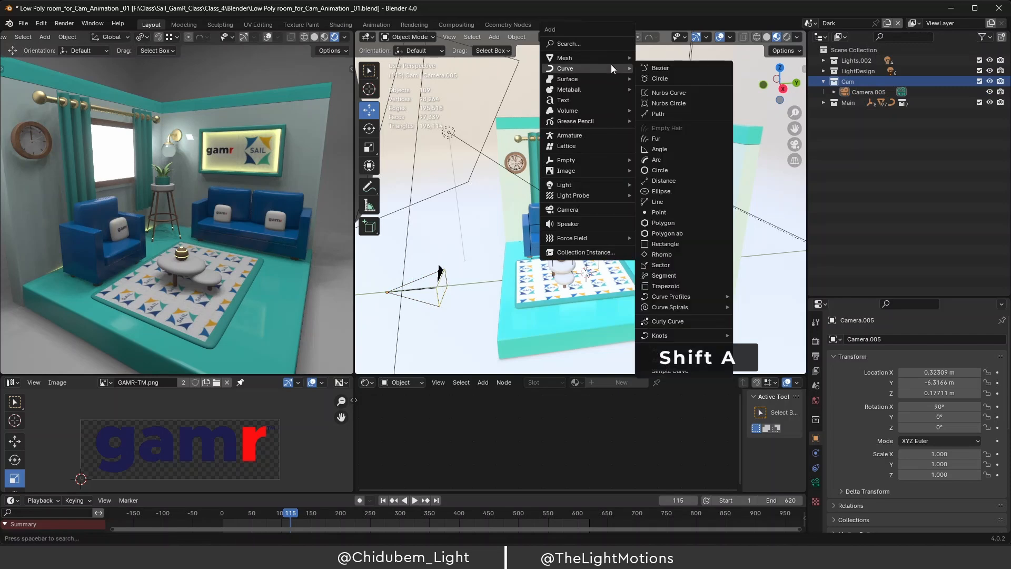
# Add a sphere empty to the Cam collection.
pyautogui.moveTo(589, 158)
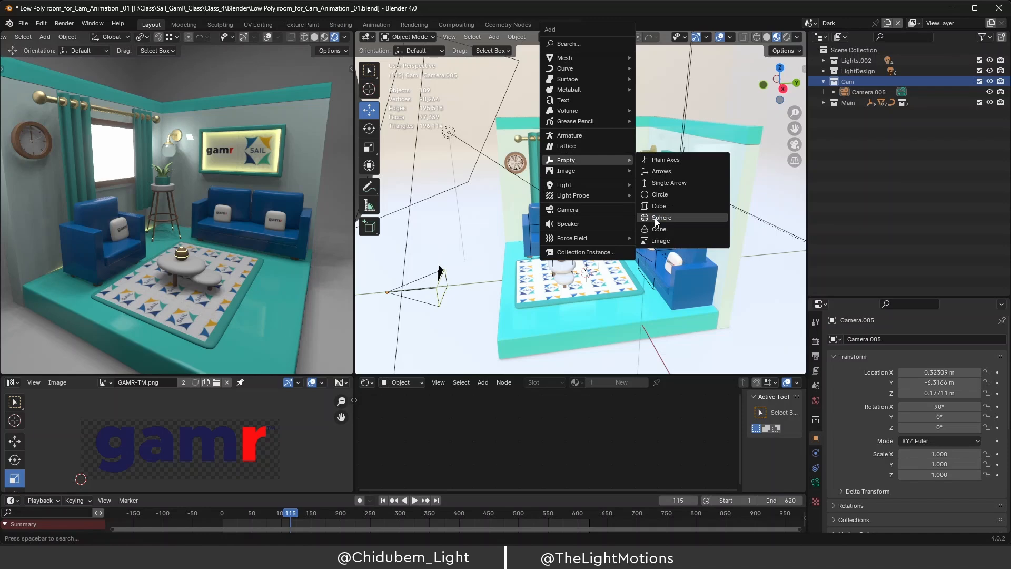
pyautogui.click(656, 219)
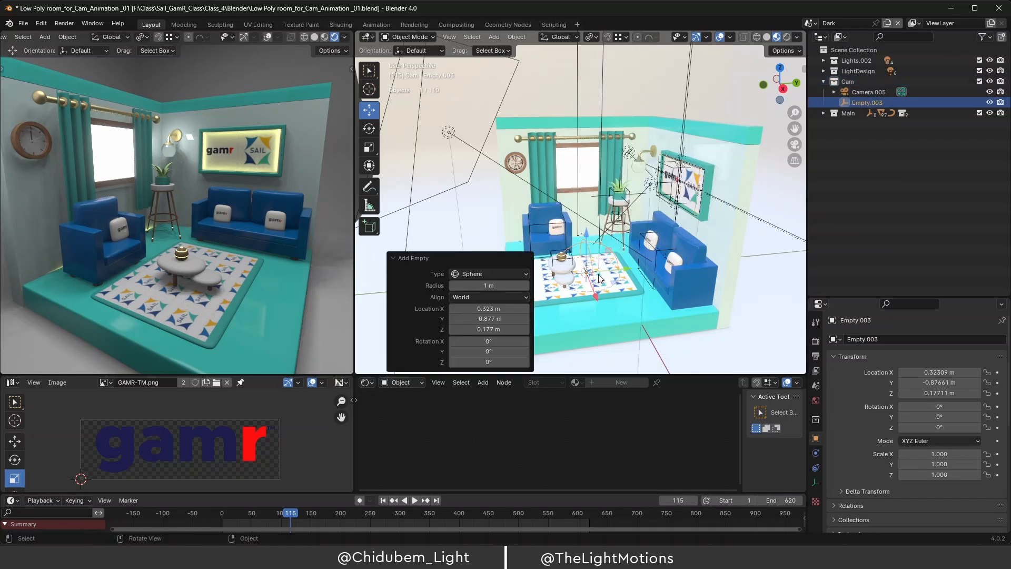
pyautogui.scroll(-4, 639, 252)
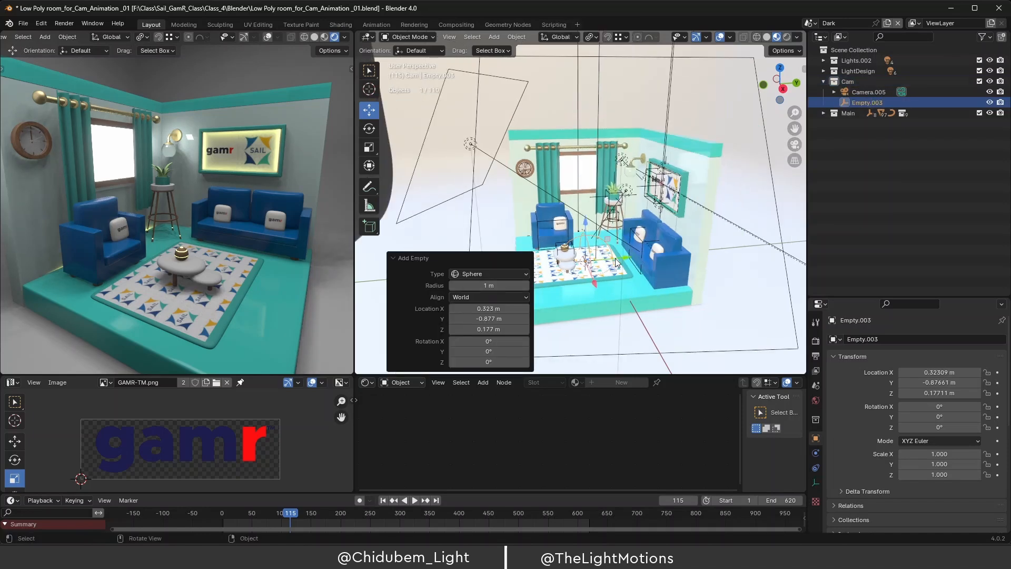
pyautogui.scroll(-3, 595, 236)
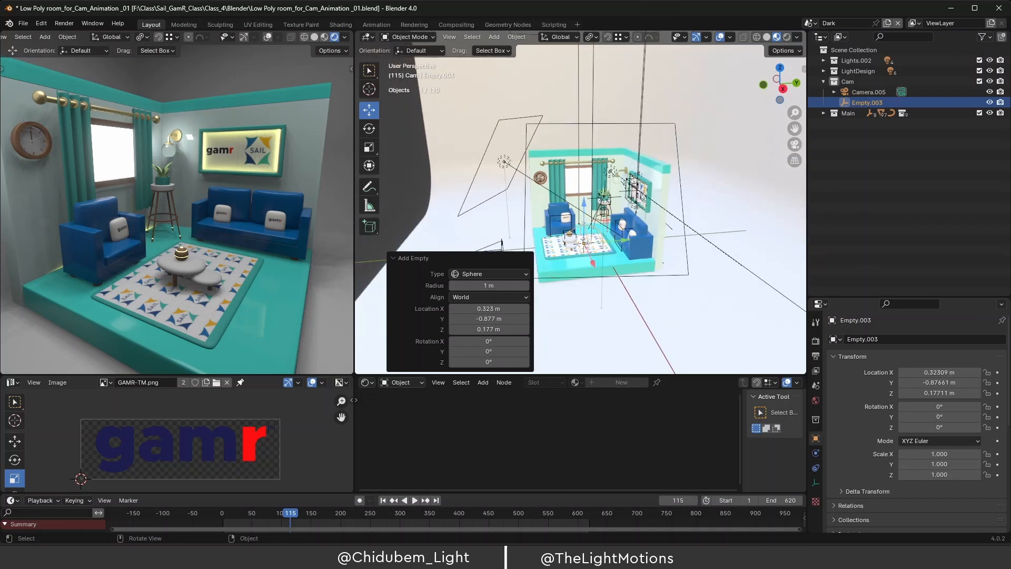
# Resize the sphere empty and apply its scale so it reads 1.
pyautogui.press('s')
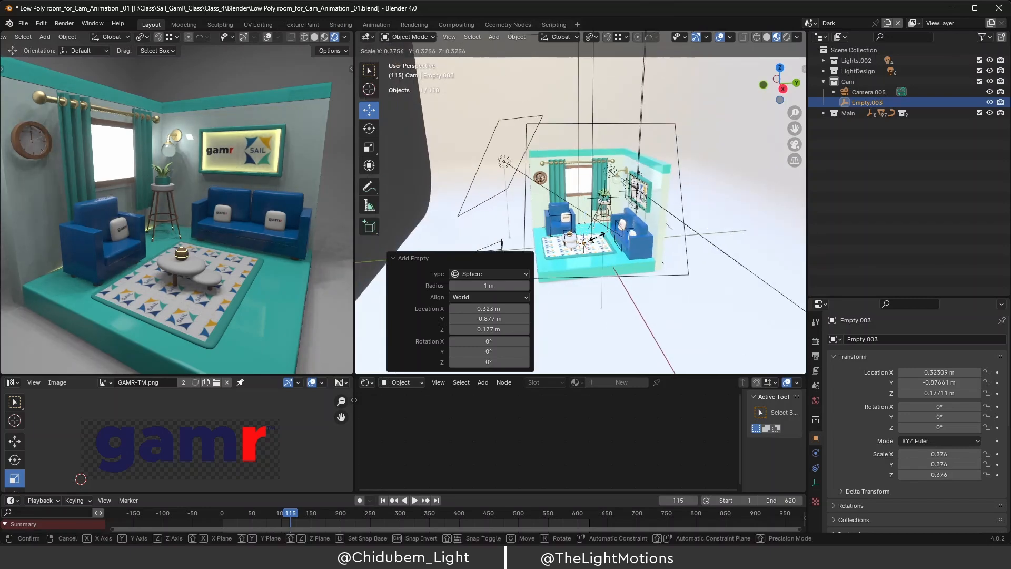
pyautogui.click(605, 238)
pyautogui.scroll(2, 611, 236)
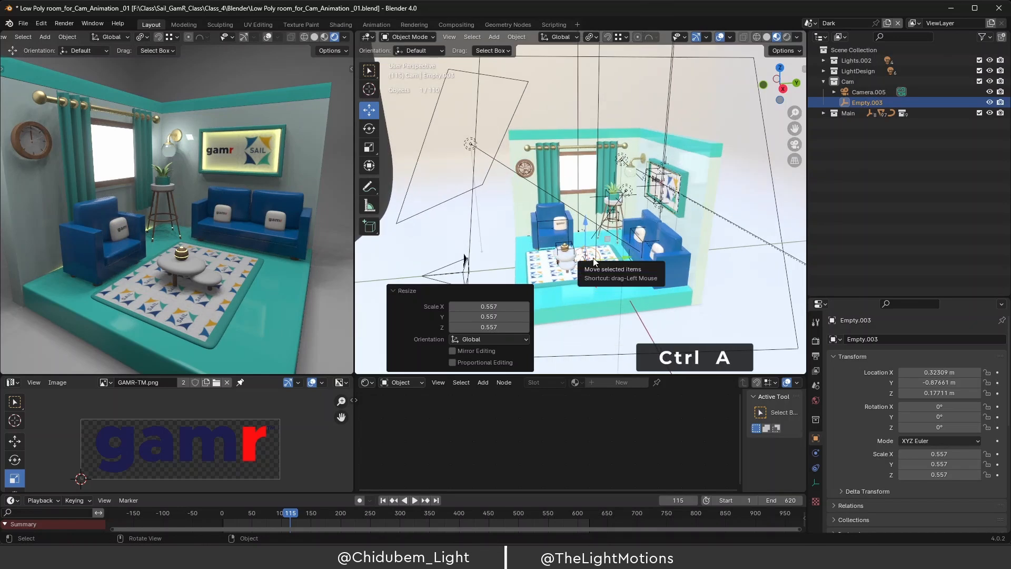
pyautogui.hotkey('ctrl', 'a')
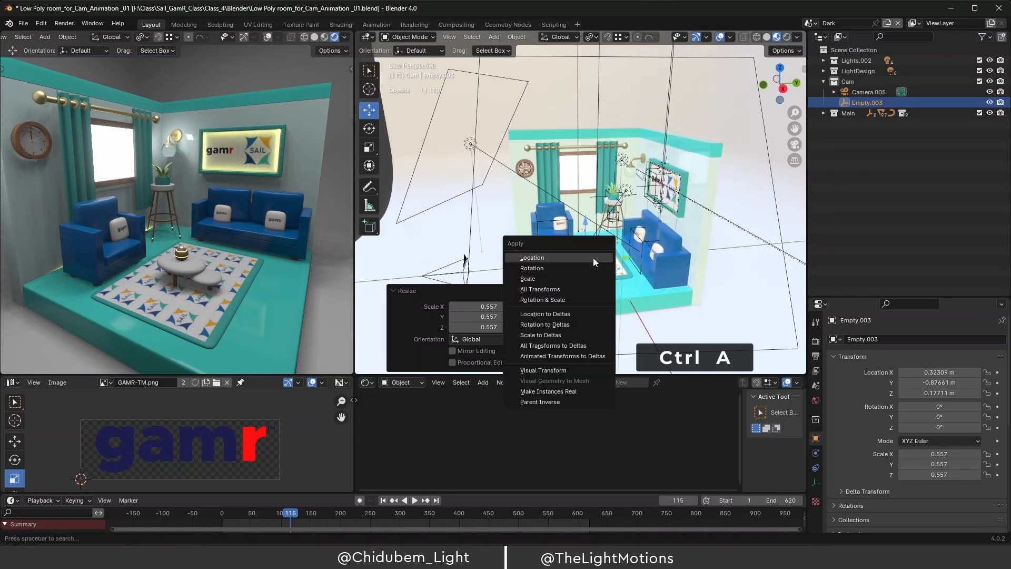
pyautogui.click(549, 278)
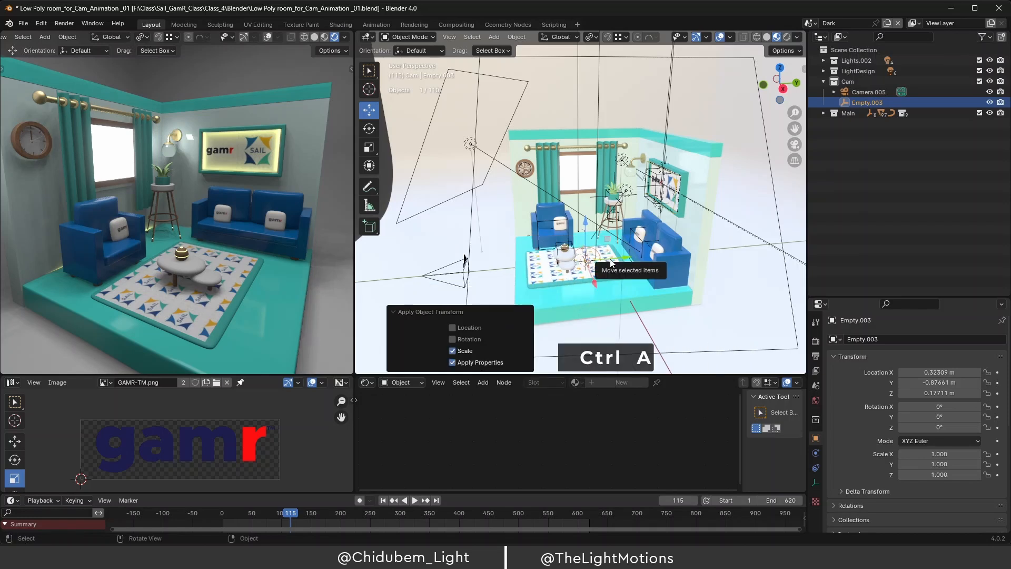
pyautogui.hotkey('shift', 'd')
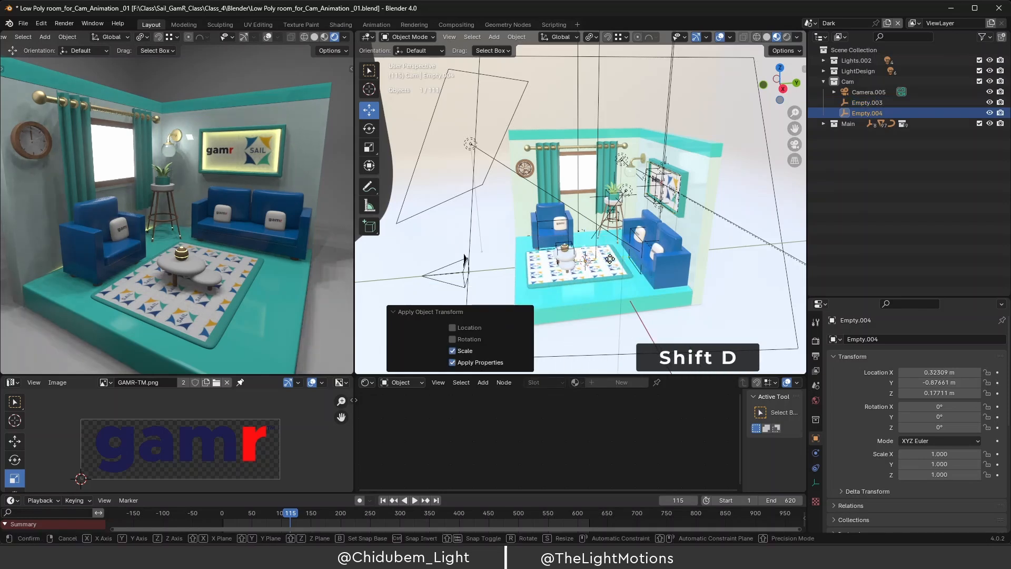
# Duplicate the empty in place and raise the copy to Z 4.7842 m above the room.
pyautogui.click(610, 263)
pyautogui.press('Escape')
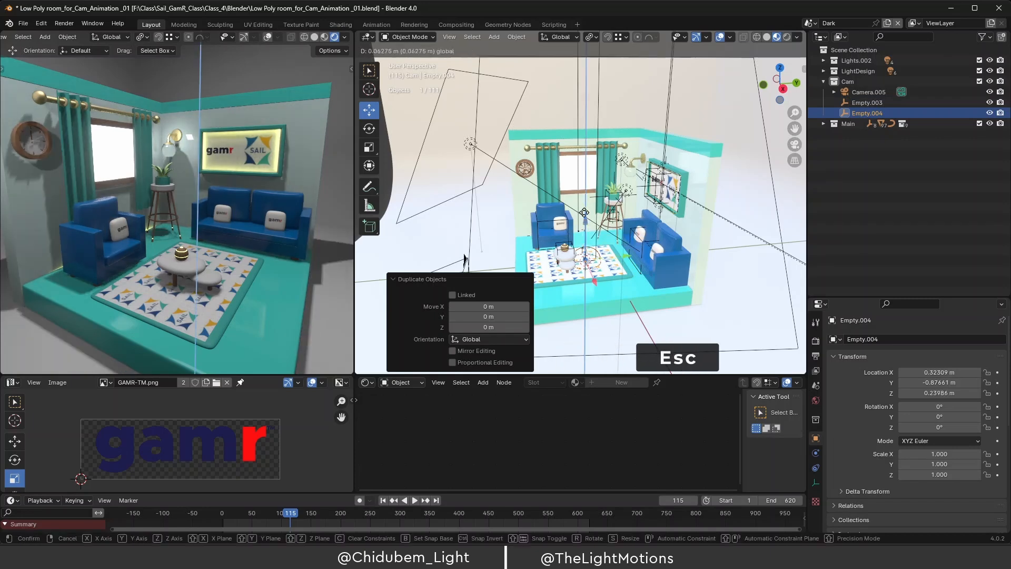
pyautogui.moveTo(586, 228); pyautogui.dragTo(587, 96)
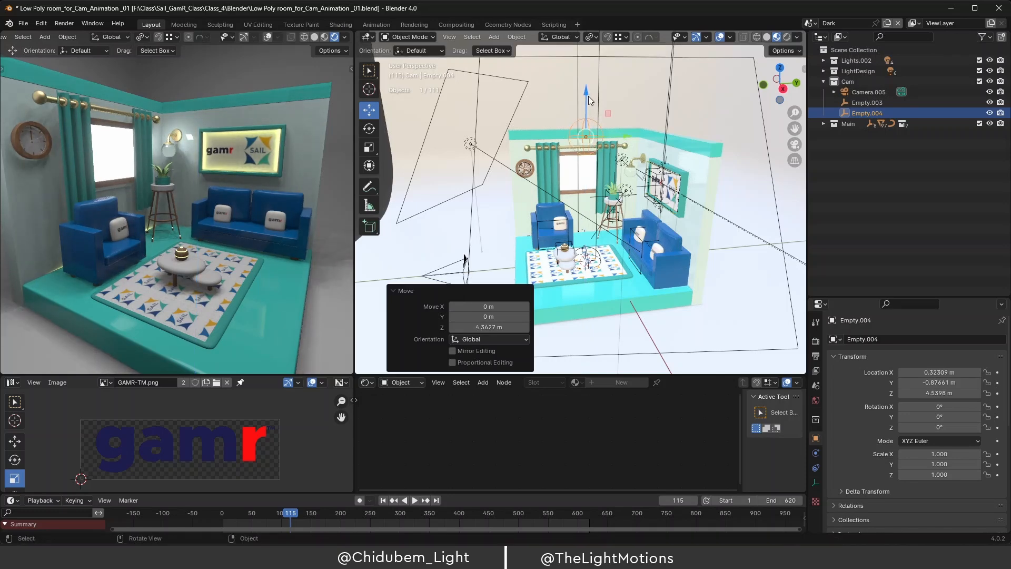
pyautogui.moveTo(610, 133)
pyautogui.mouseDown(button='middle')
pyautogui.moveTo(577, 134)
pyautogui.moveTo(600, 148)
pyautogui.mouseUp(button='middle')
pyautogui.moveTo(581, 91); pyautogui.dragTo(583, 79)
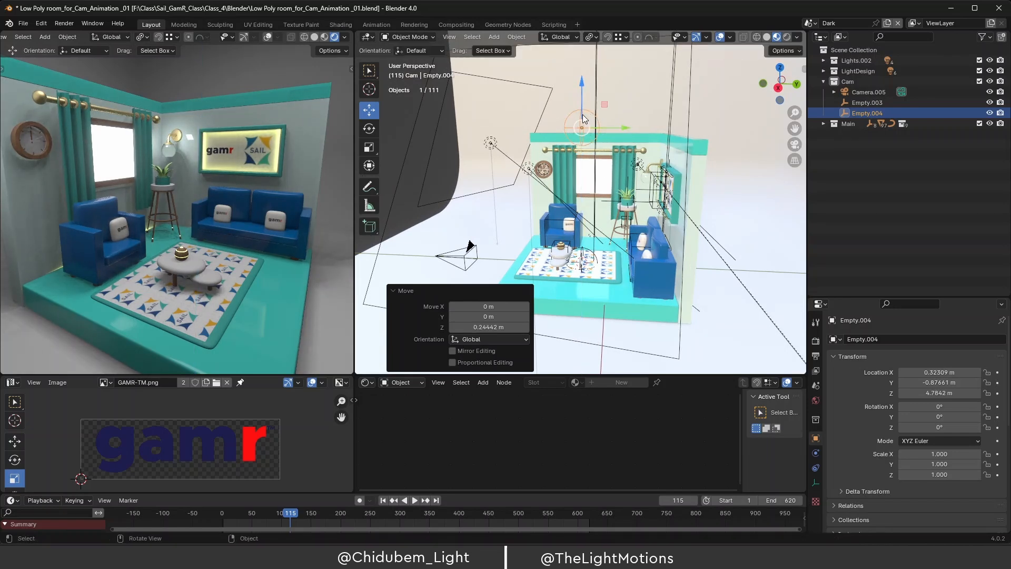
# Rename Empty.004 to 'Main_CamCtrl' and Empty.003 to 'CamCtrl'.
pyautogui.doubleClick(868, 113)
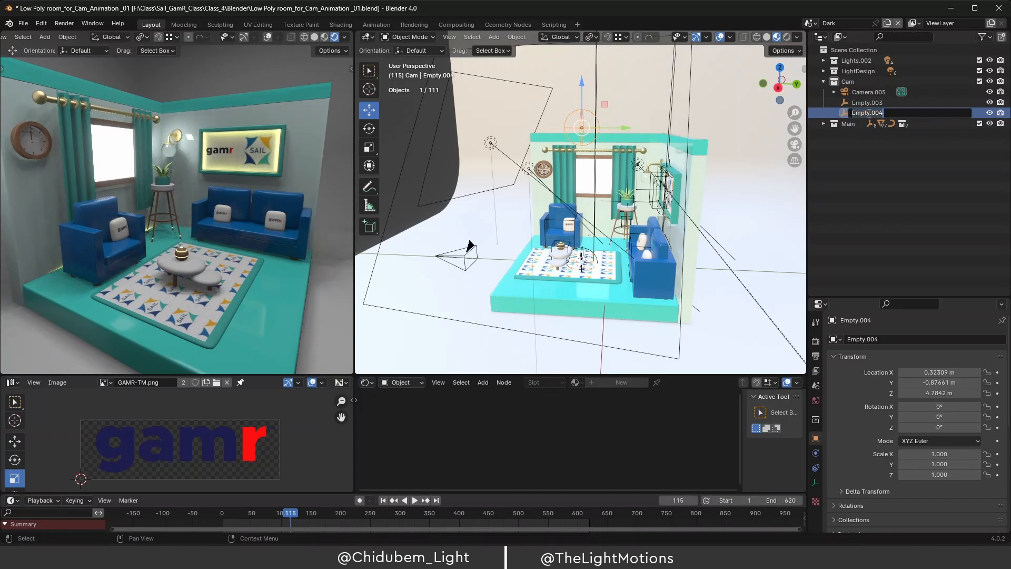
pyautogui.write('Main_CamCtrl')
pyautogui.press('Return')
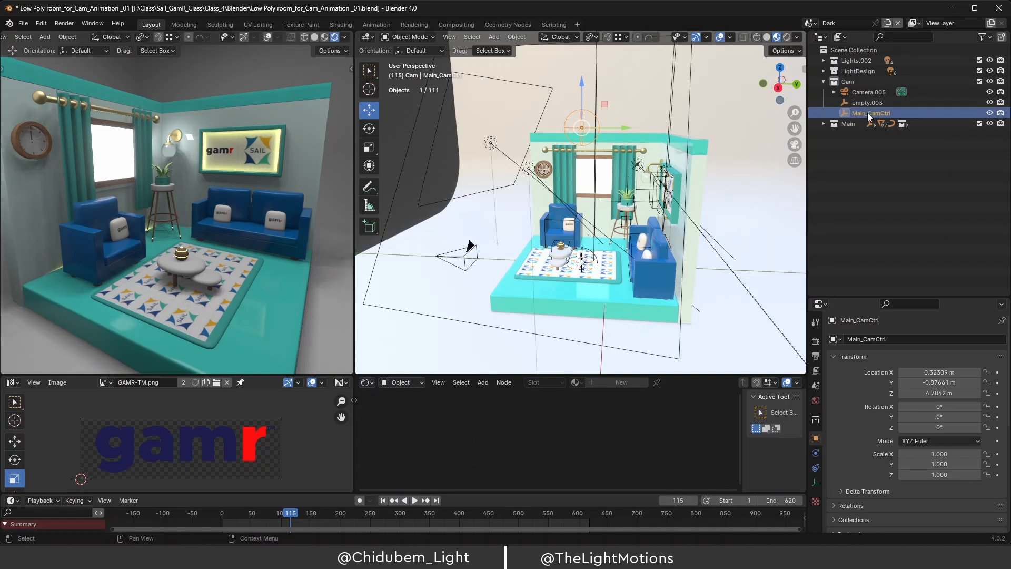
pyautogui.click(866, 103)
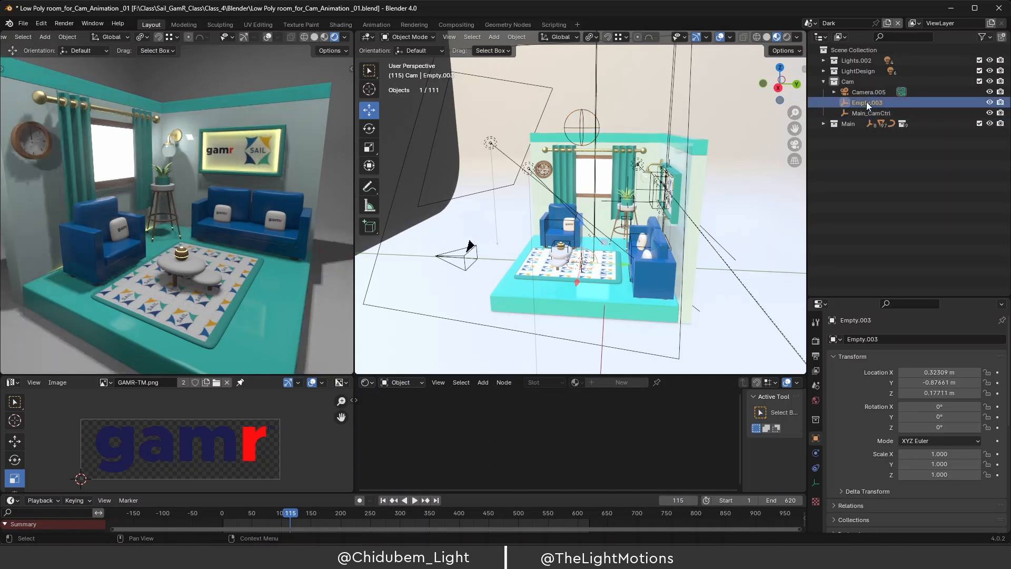
pyautogui.doubleClick(866, 102)
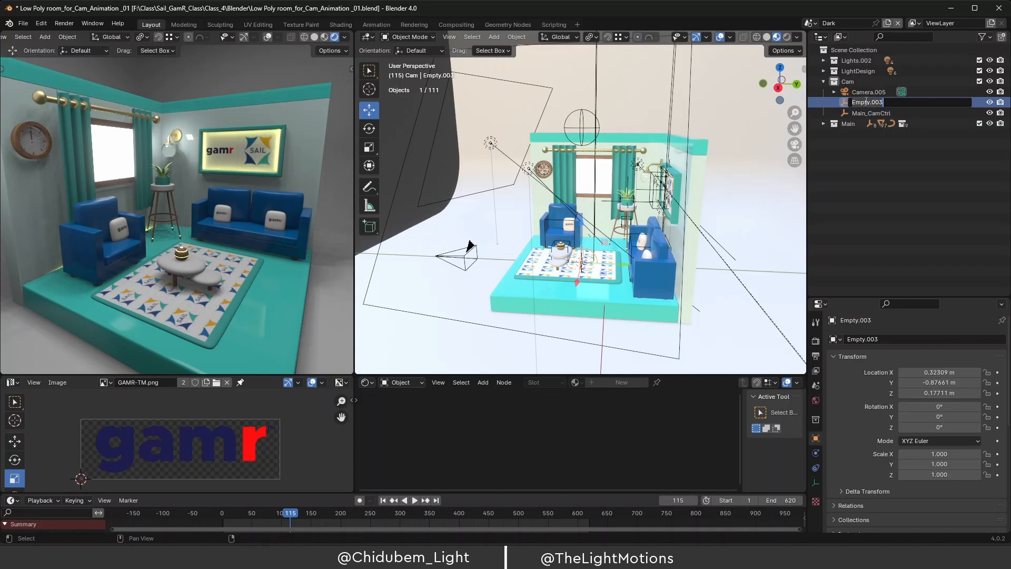
pyautogui.write('CamCtrl')
pyautogui.press('Return')
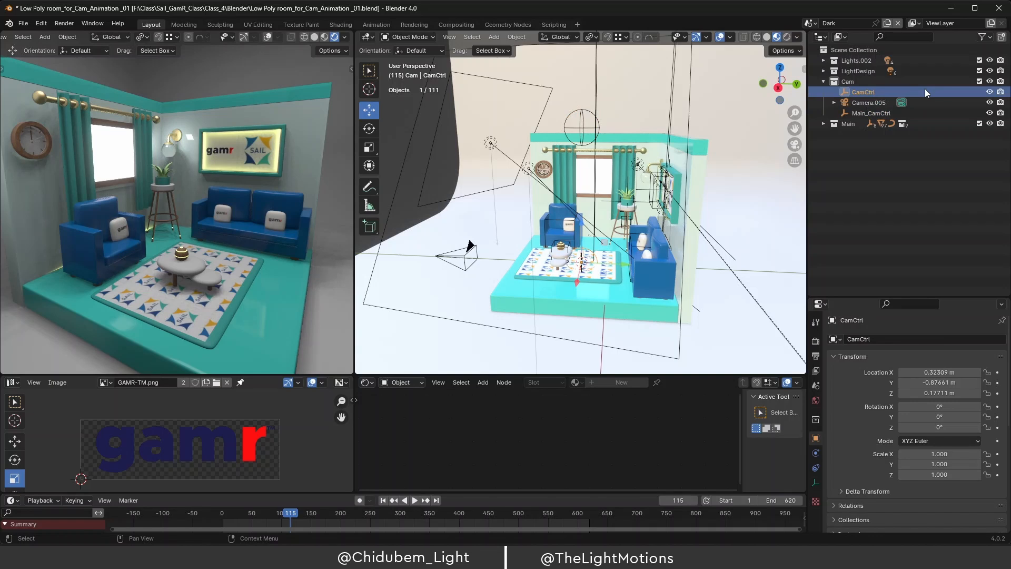
# Parent CamCtrl under Main_CamCtrl in the Outliner.
pyautogui.click(872, 102)
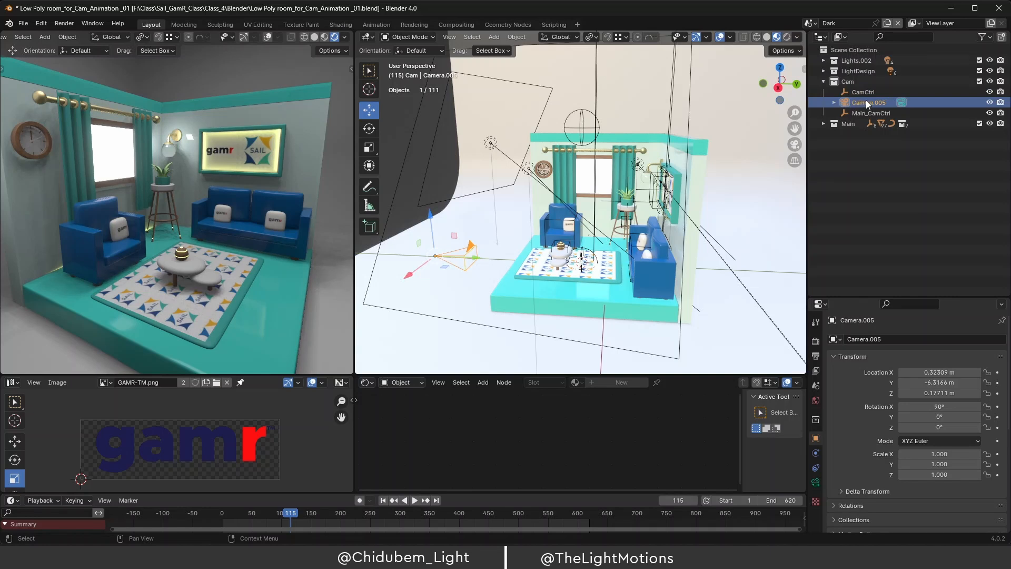
pyautogui.click(864, 94)
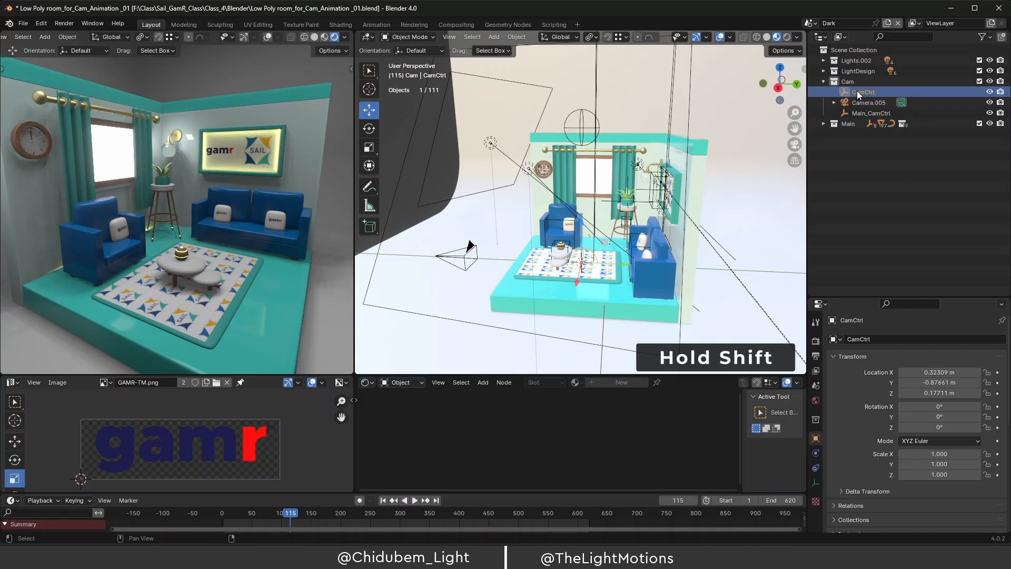
pyautogui.keyDown('shift'); pyautogui.moveTo(854, 89); pyautogui.dragTo(864, 113); pyautogui.keyUp('shift')
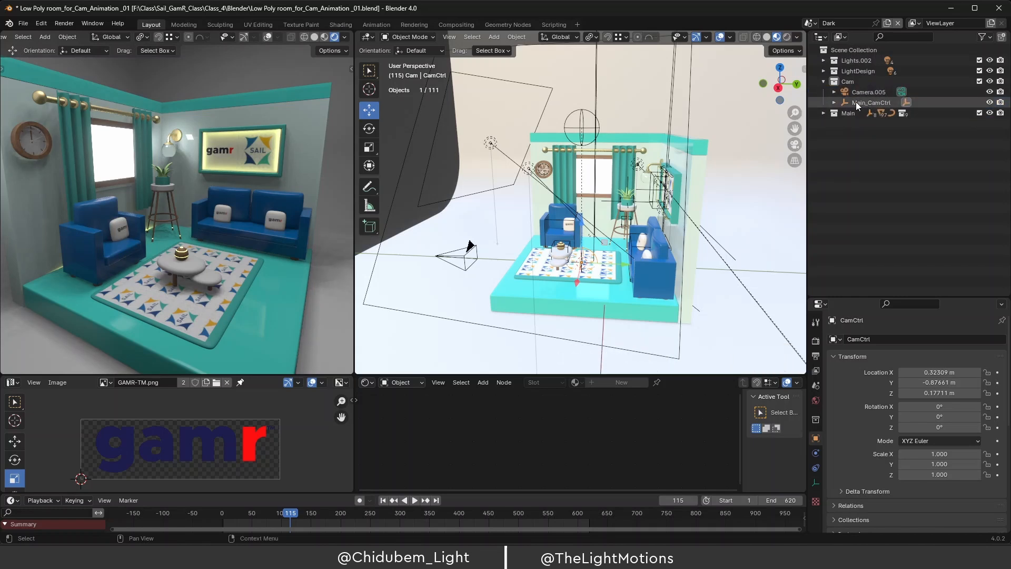
pyautogui.click(834, 102)
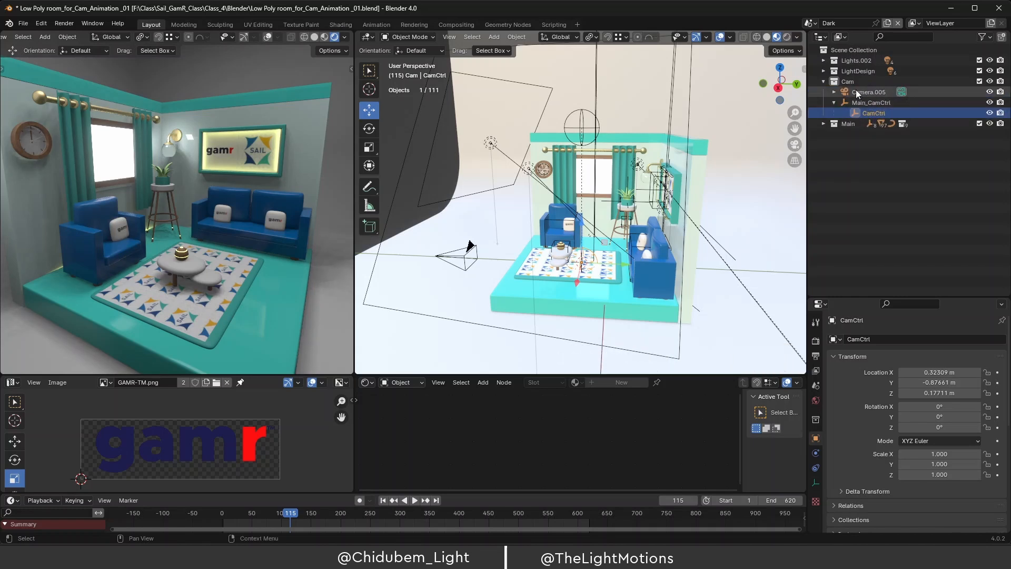
# Parent Camera.005 under CamCtrl and check each rig object's transform.
pyautogui.click(857, 91)
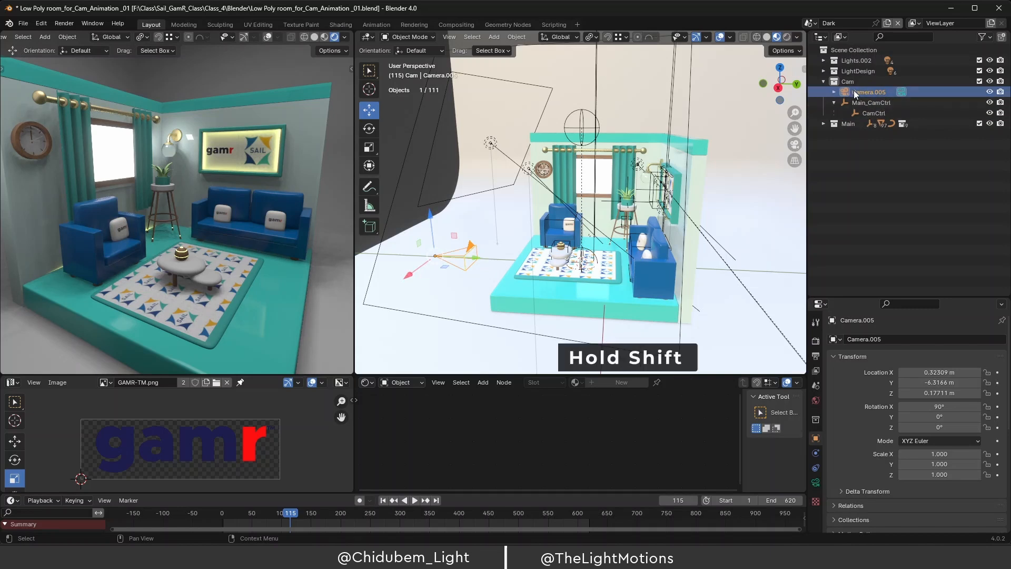
pyautogui.keyDown('shift'); pyautogui.moveTo(855, 91); pyautogui.dragTo(870, 110); pyautogui.keyUp('shift')
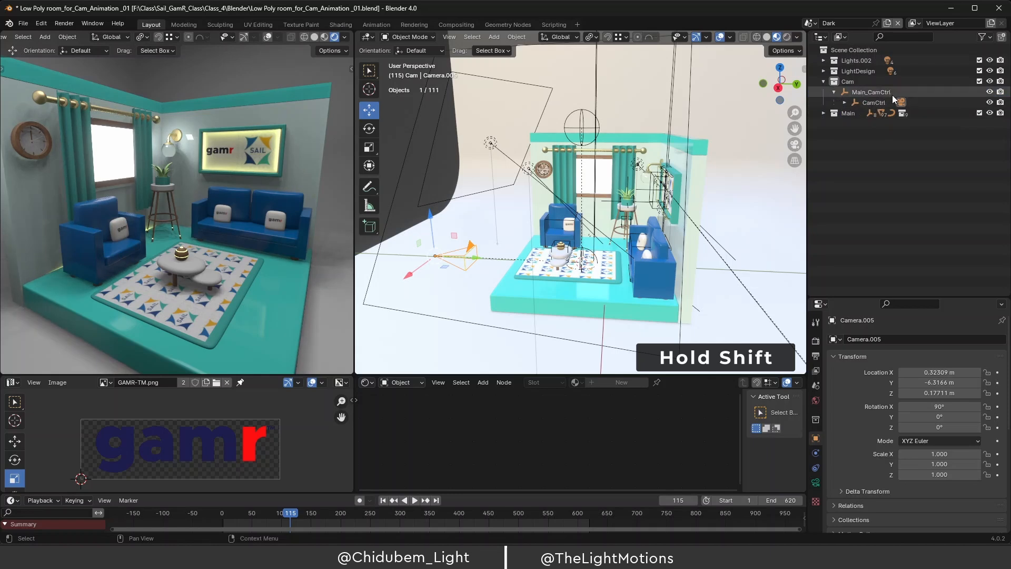
pyautogui.click(846, 103)
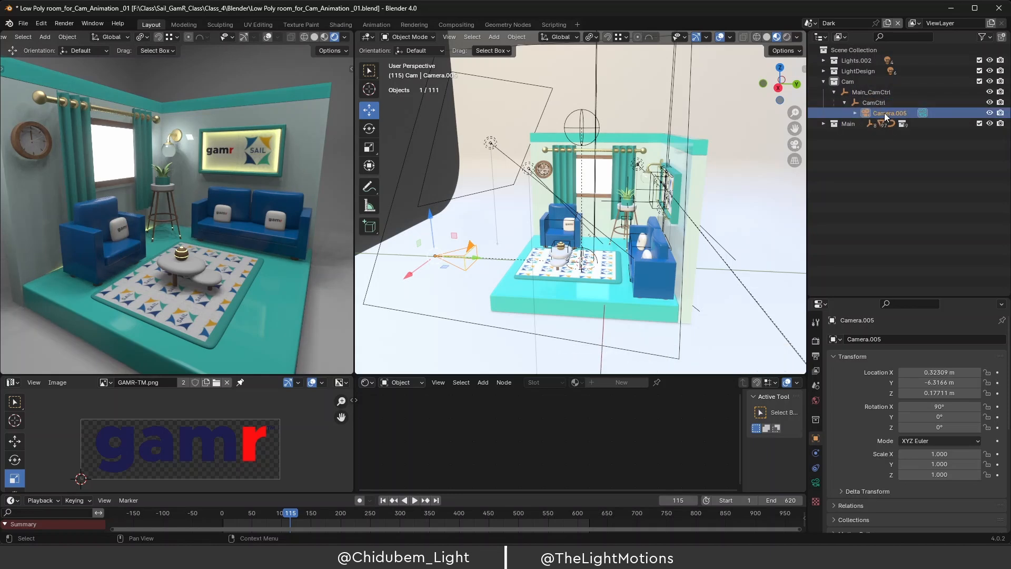
pyautogui.click(877, 102)
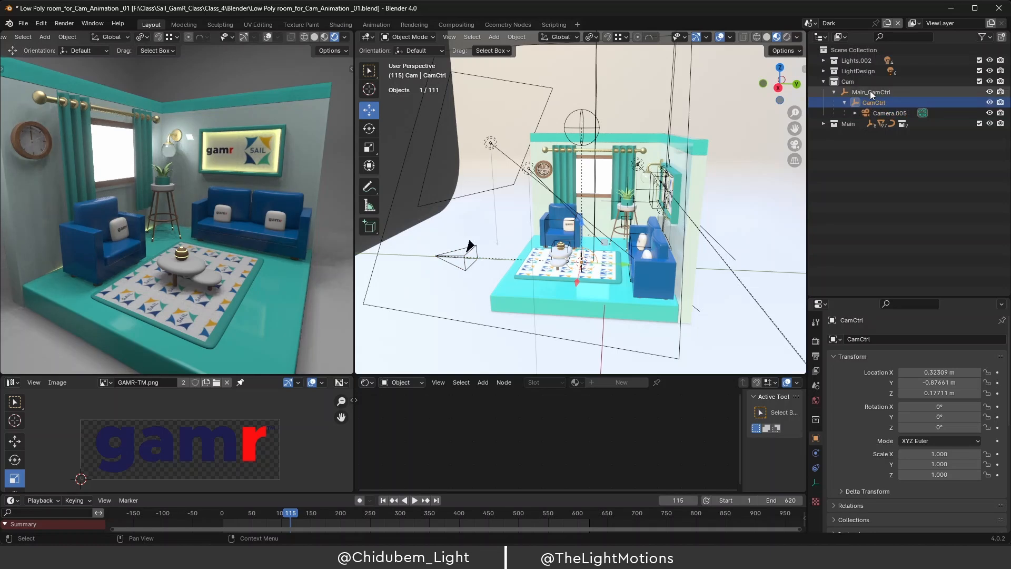
pyautogui.click(870, 91)
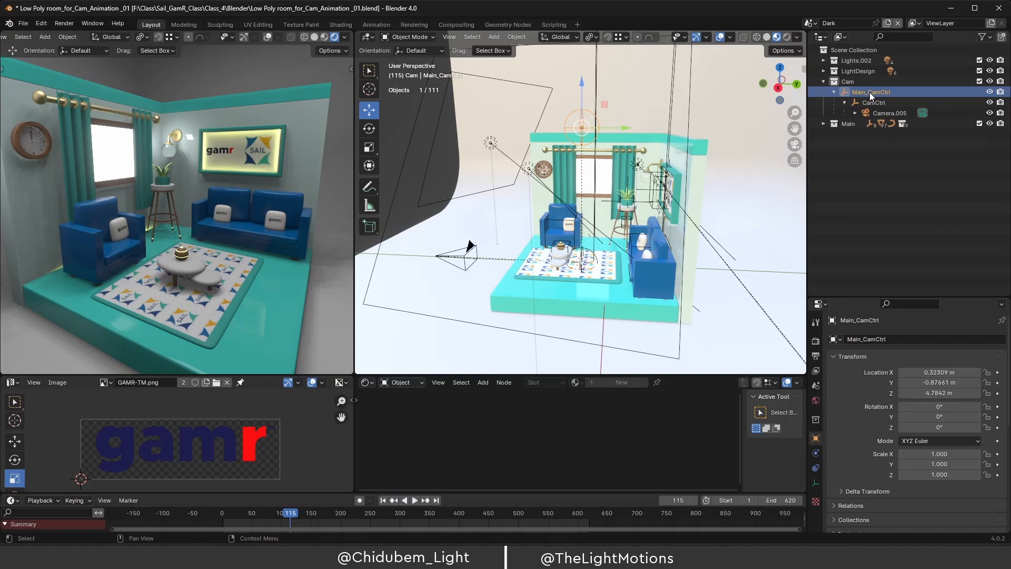
pyautogui.click(886, 113)
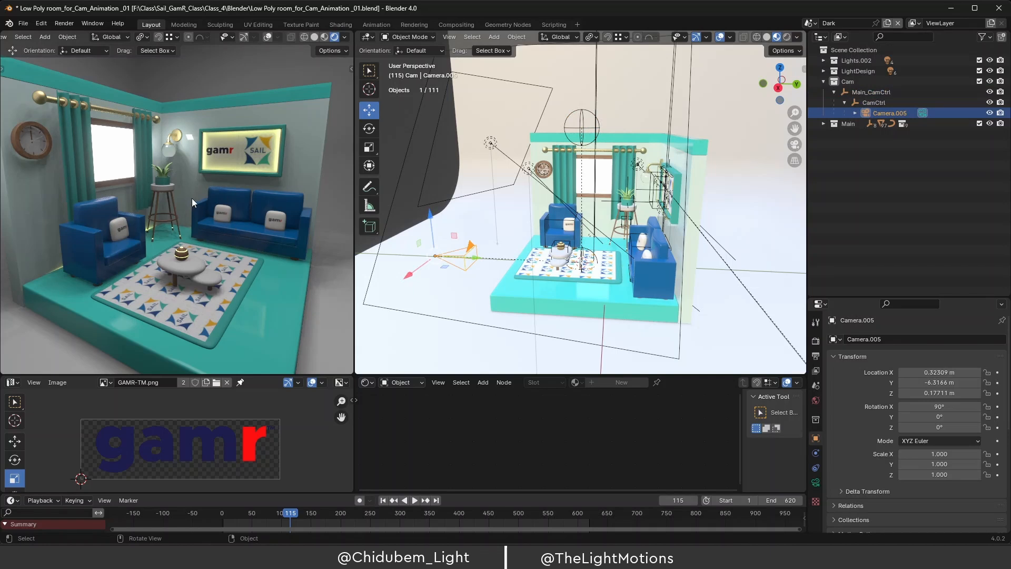
# Render a still of frame 115 through Camera.005, then minimize the render window.
pyautogui.press('KP_0')
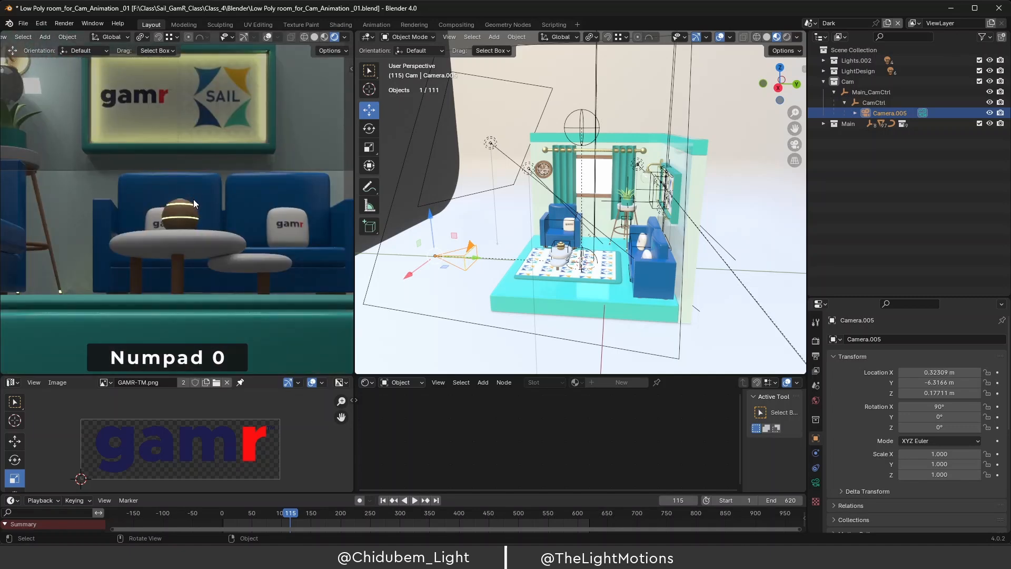
pyautogui.scroll(-4, 203, 220)
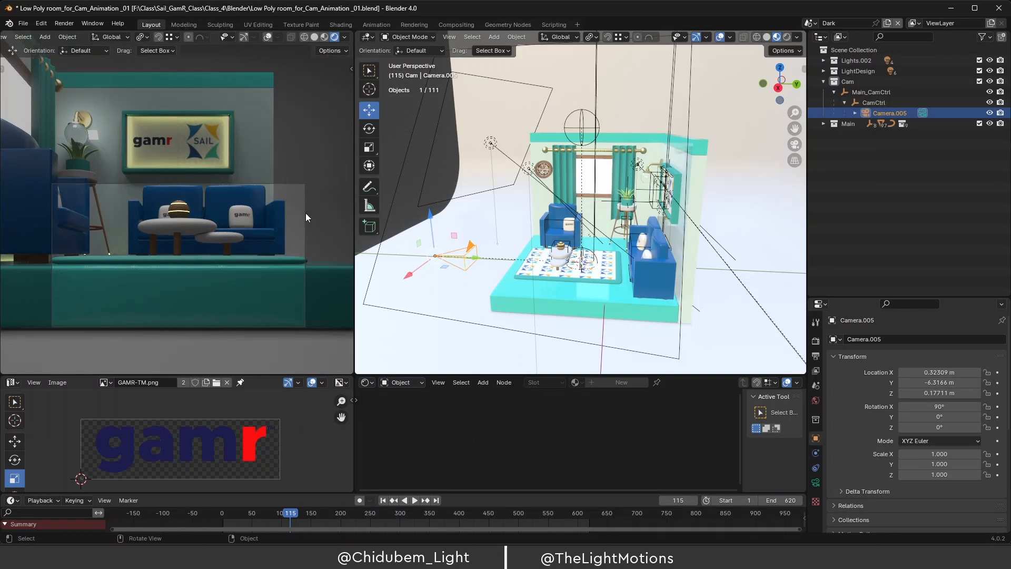
pyautogui.click(63, 24)
pyautogui.click(64, 24)
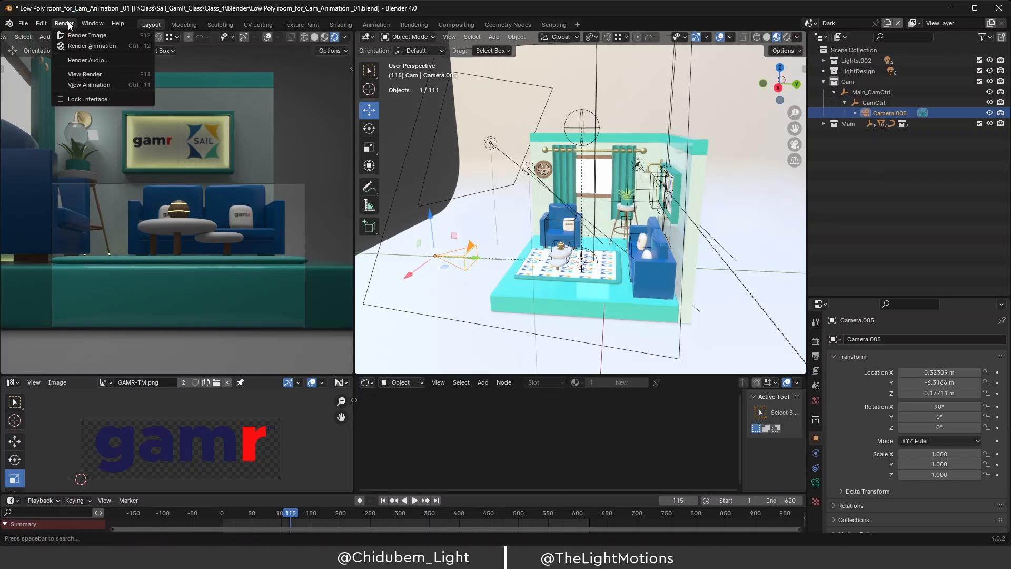
pyautogui.click(95, 36)
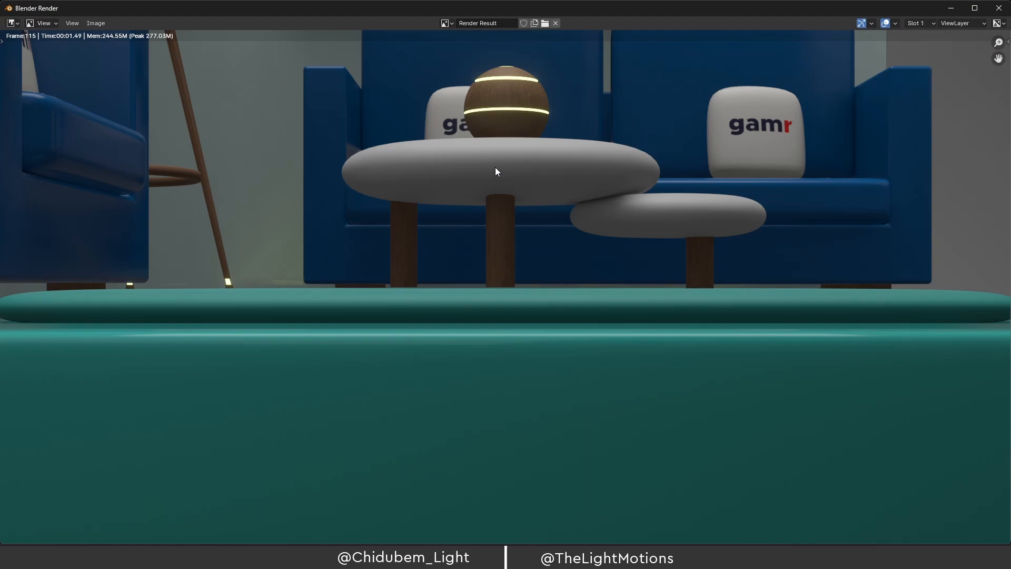
pyautogui.press('Home')
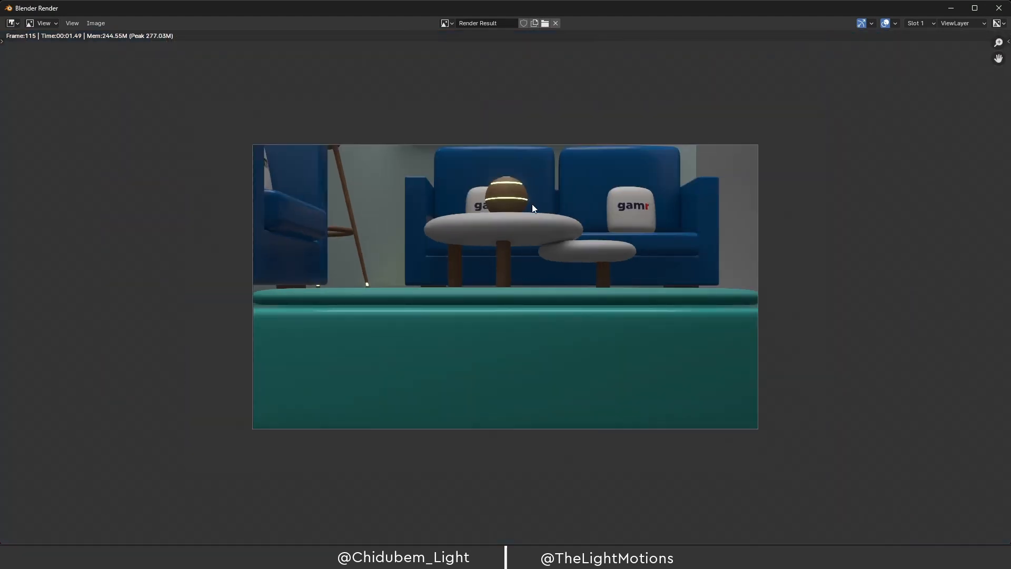
pyautogui.click(952, 6)
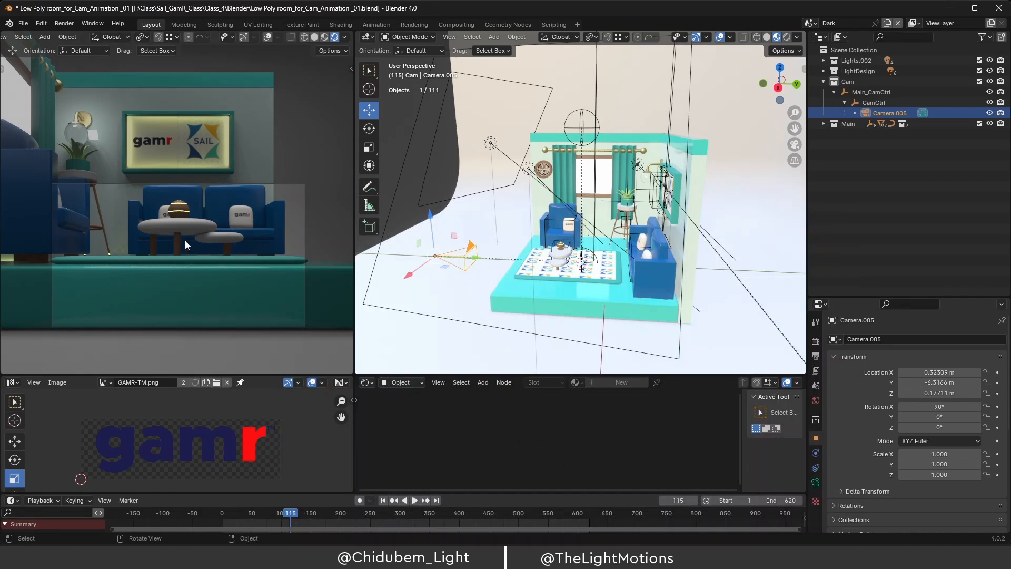
# Raise Main_CamCtrl to Z 5.5473 m and CamCtrl to Z 0.61893 m.
pyautogui.click(582, 127)
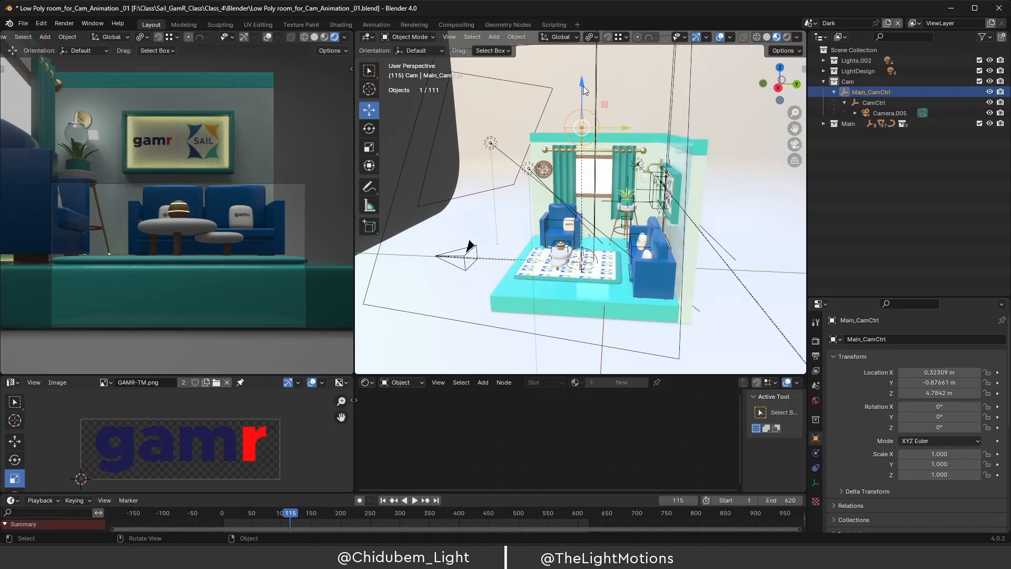
pyautogui.moveTo(583, 89); pyautogui.dragTo(583, 56)
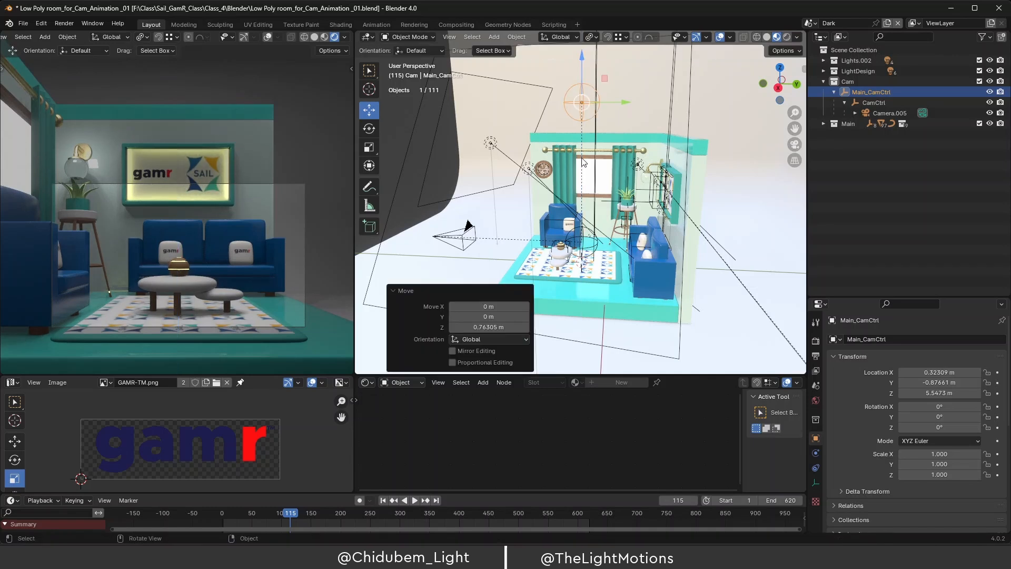
pyautogui.click(585, 251)
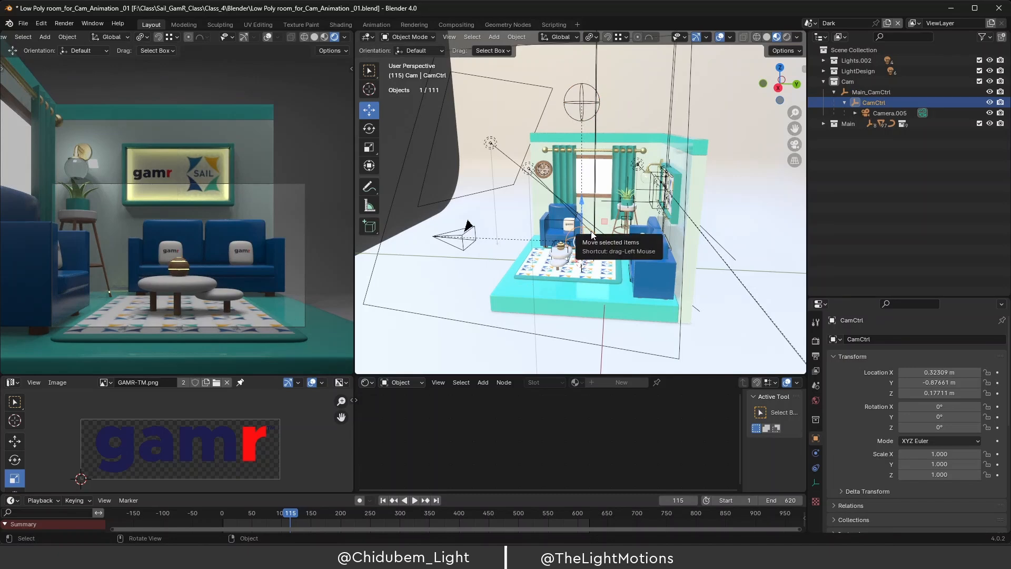
pyautogui.press('KP_3')
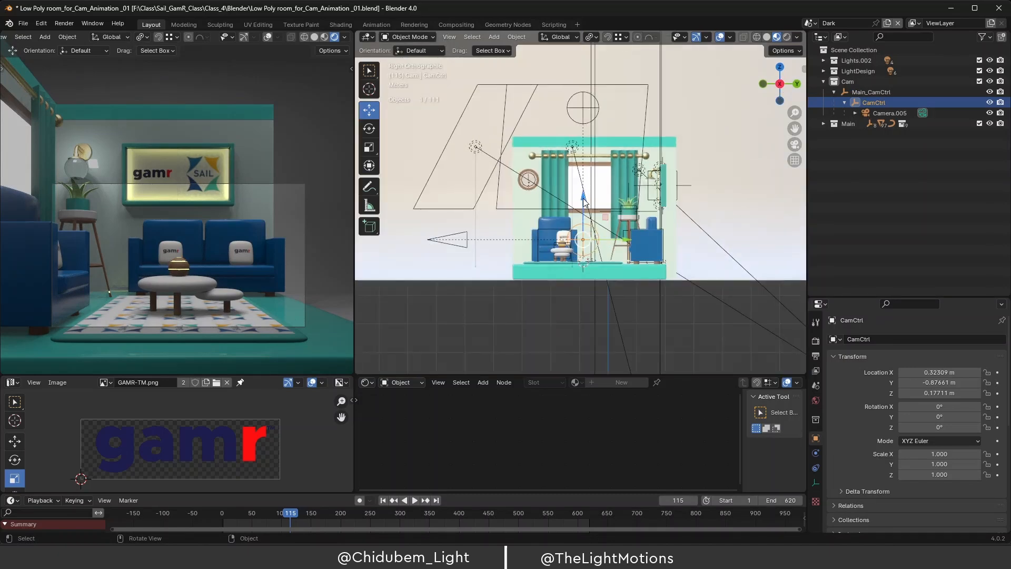
pyautogui.moveTo(584, 201); pyautogui.dragTo(582, 184)
pyautogui.click(583, 109)
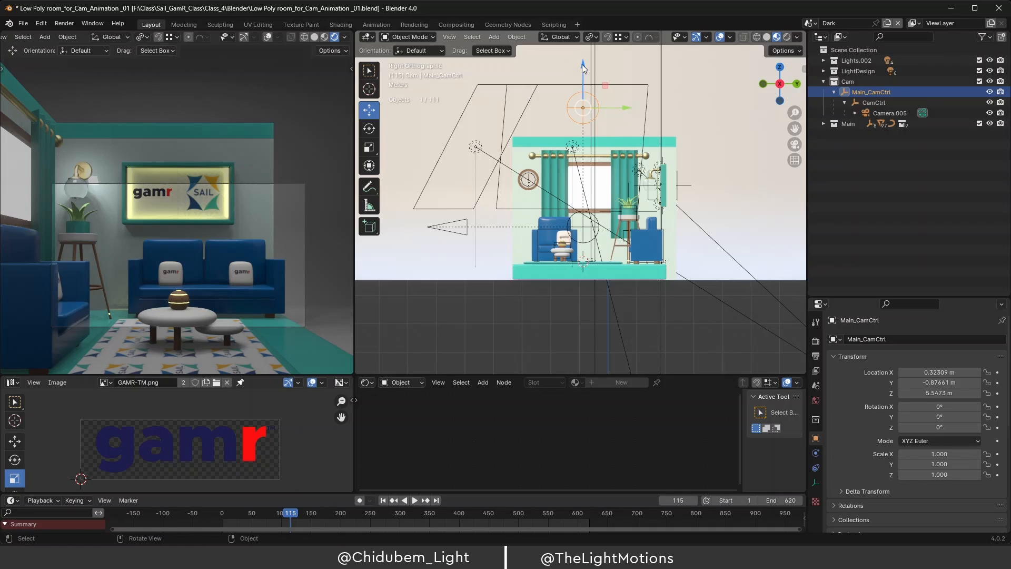
# Pull Camera.005 back to Y -8.5166 m and reopen the GK Cam Rig.png sketch.
pyautogui.click(462, 230)
pyautogui.click(466, 230)
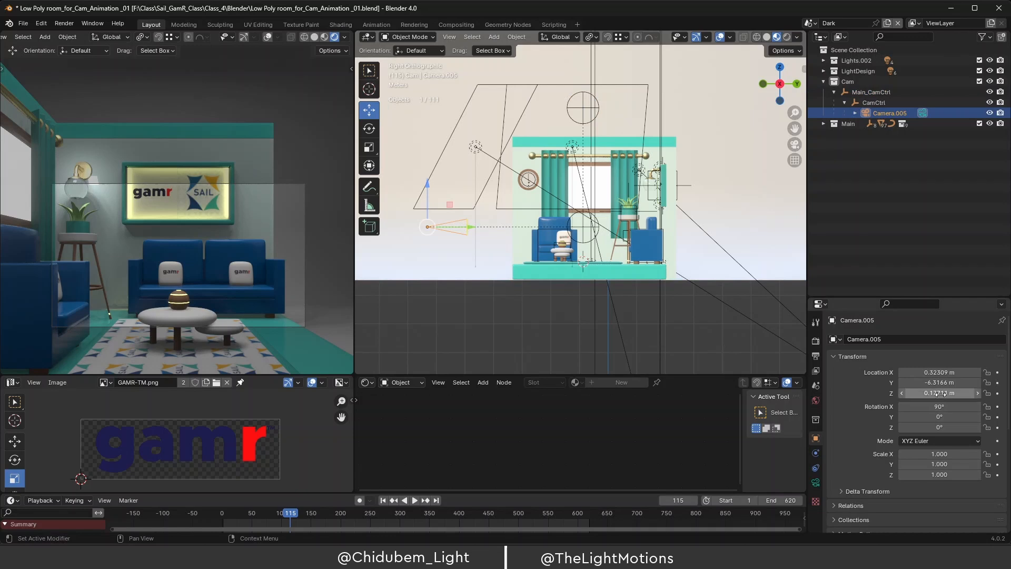
pyautogui.moveTo(947, 383); pyautogui.dragTo(885, 383)
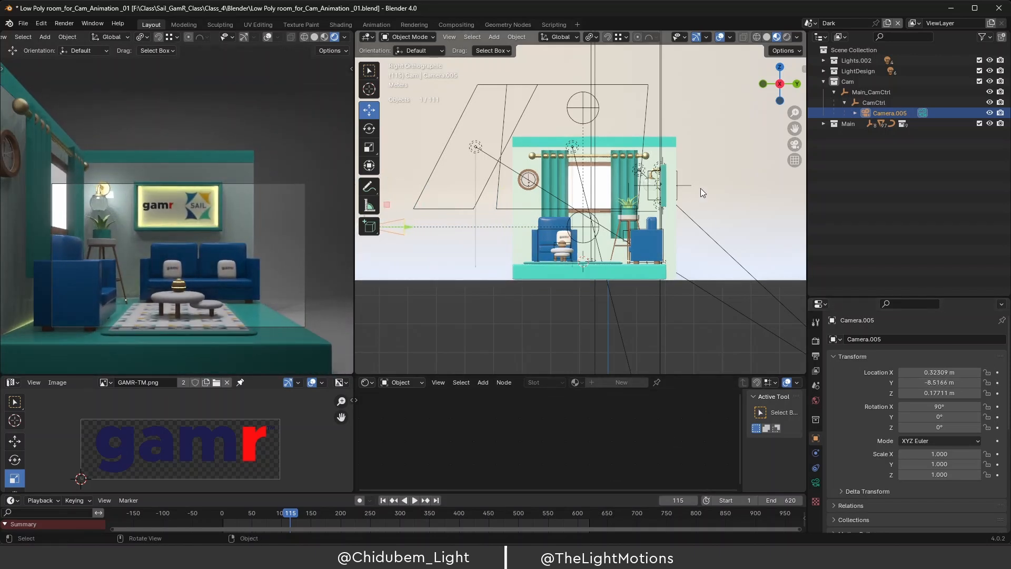
pyautogui.click(584, 228)
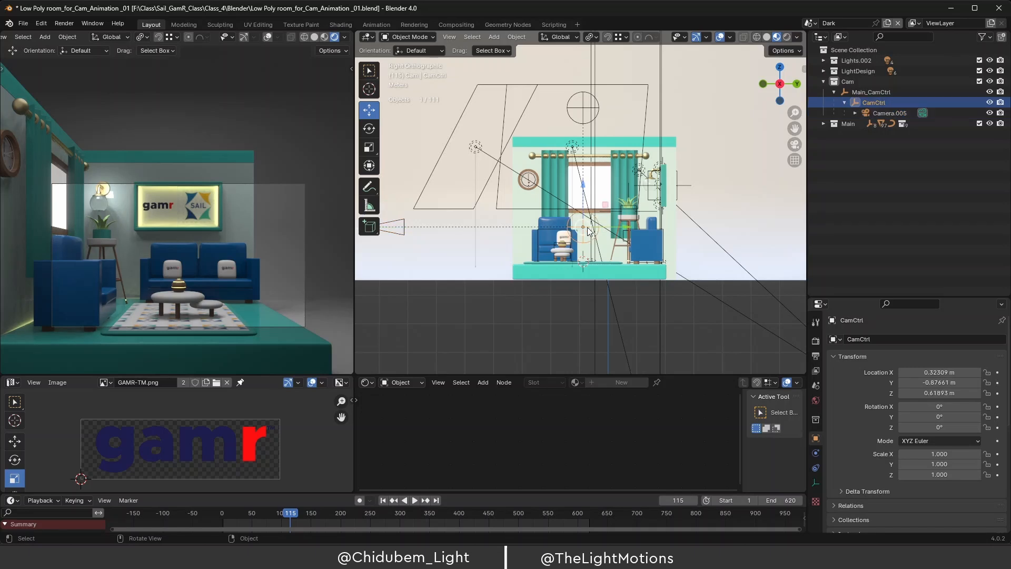
pyautogui.moveTo(576, 558)
pyautogui.click(582, 526)
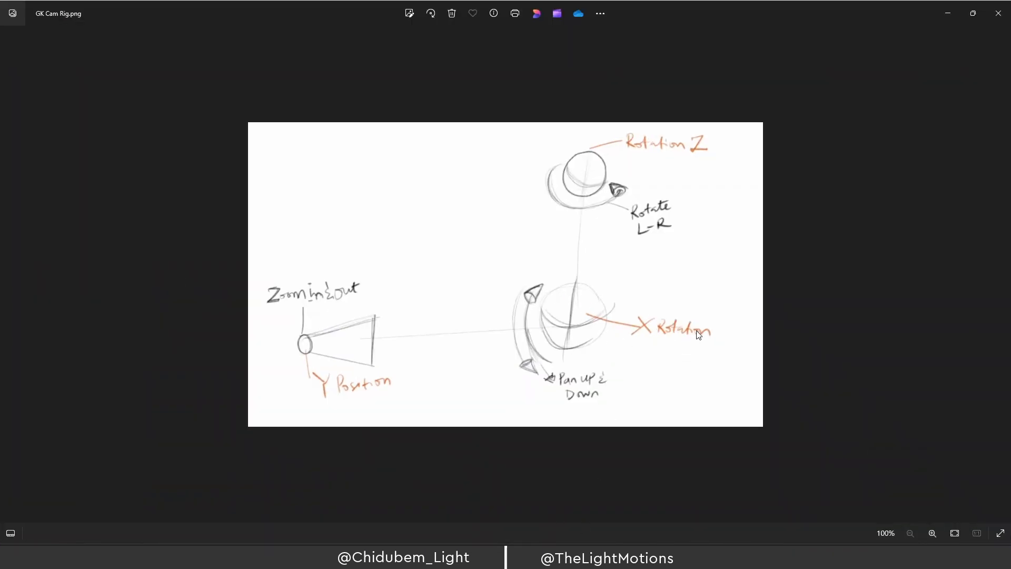
pyautogui.click(949, 13)
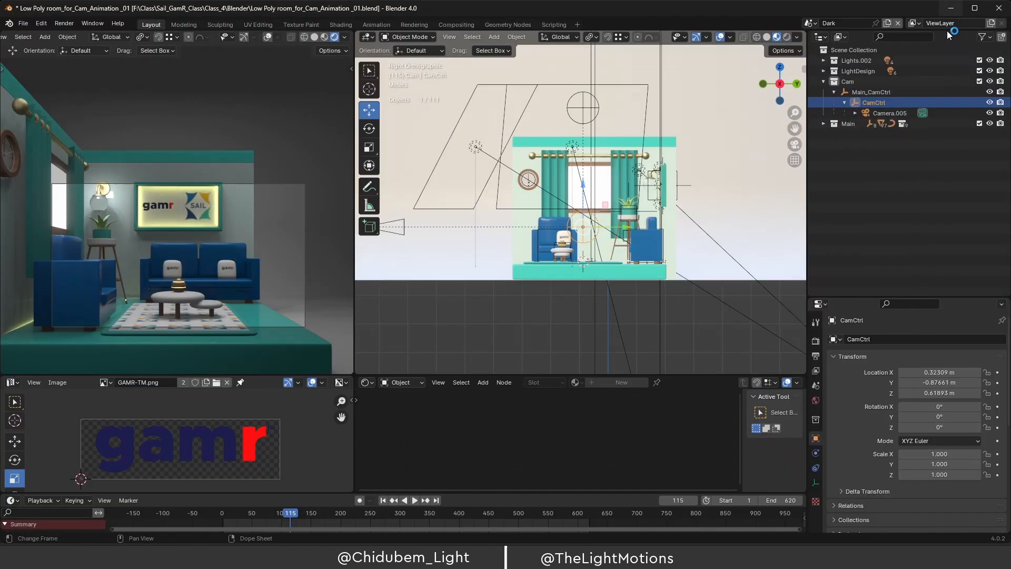
pyautogui.moveTo(939, 406)
pyautogui.mouseDown()
pyautogui.moveTo(912, 406)
pyautogui.moveTo(929, 406)
pyautogui.mouseUp()
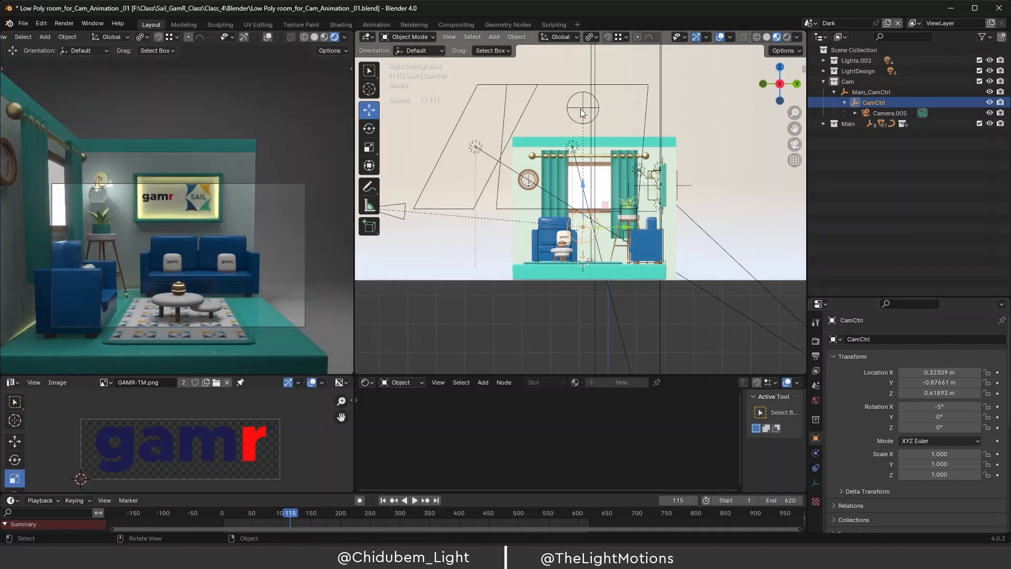
pyautogui.click(943, 407)
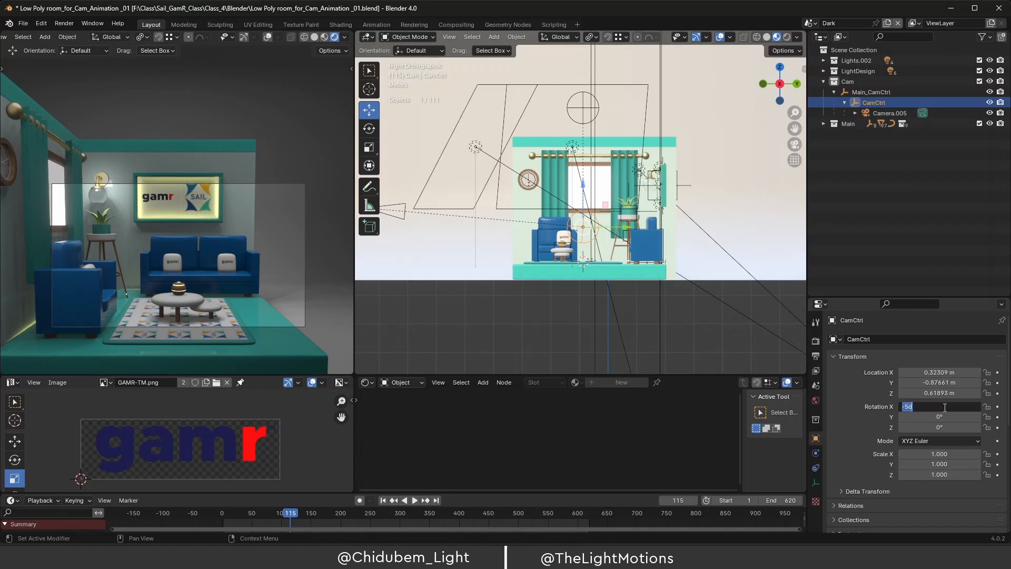
pyautogui.write('0')
pyautogui.press('Return')
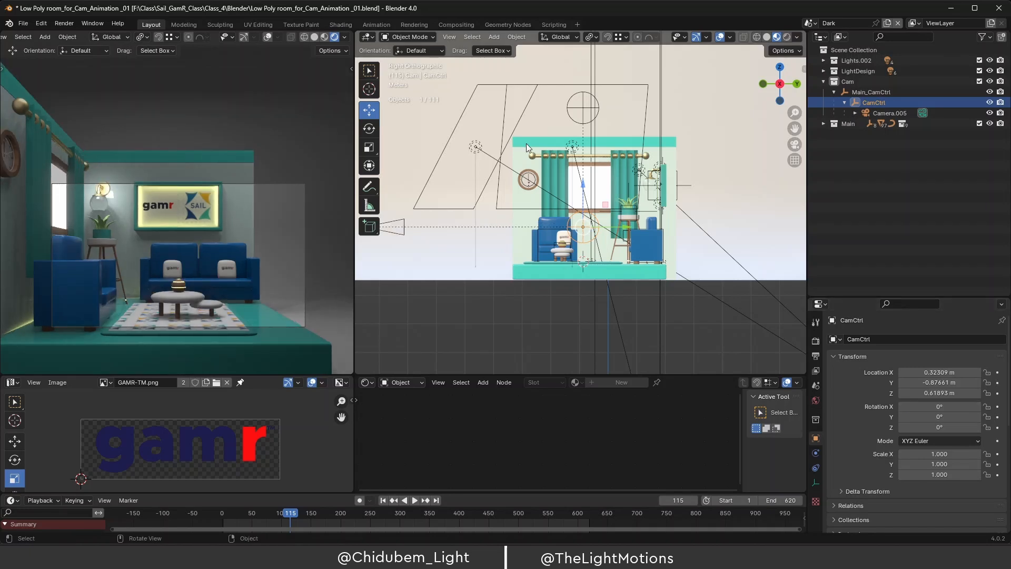
pyautogui.click(583, 104)
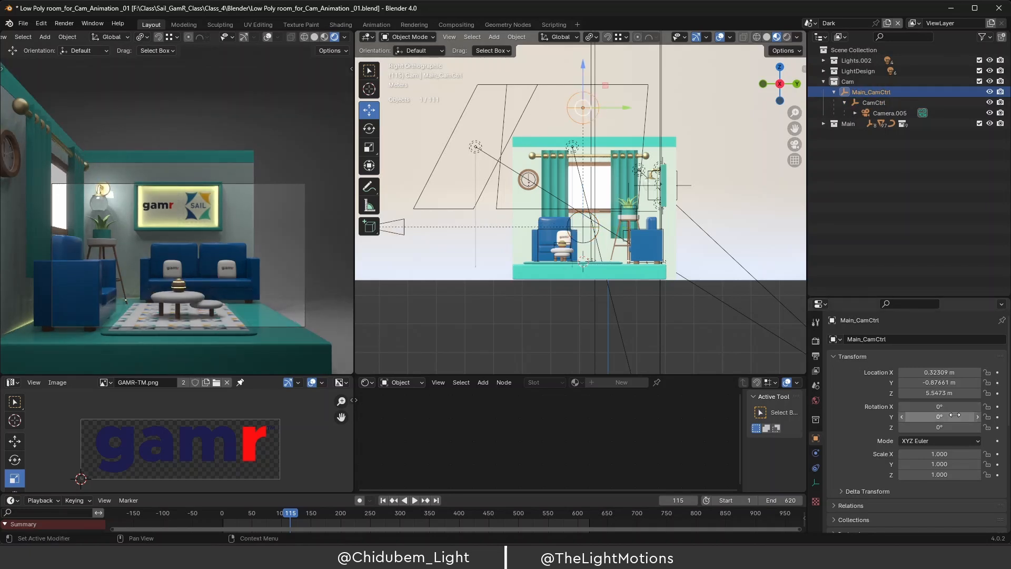
pyautogui.moveTo(938, 428); pyautogui.dragTo(1010, 428)
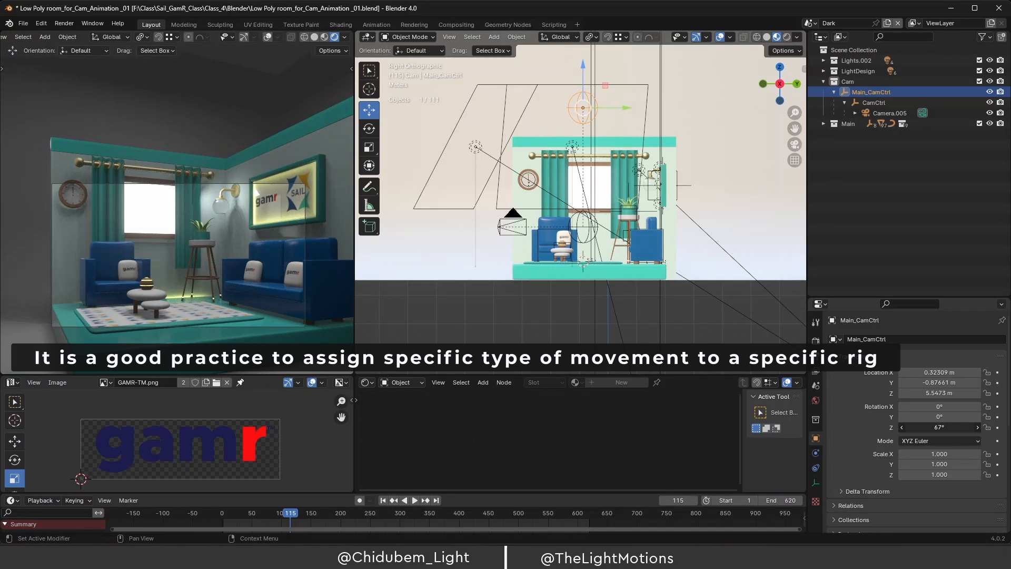
pyautogui.moveTo(1010, 428); pyautogui.dragTo(940, 428)
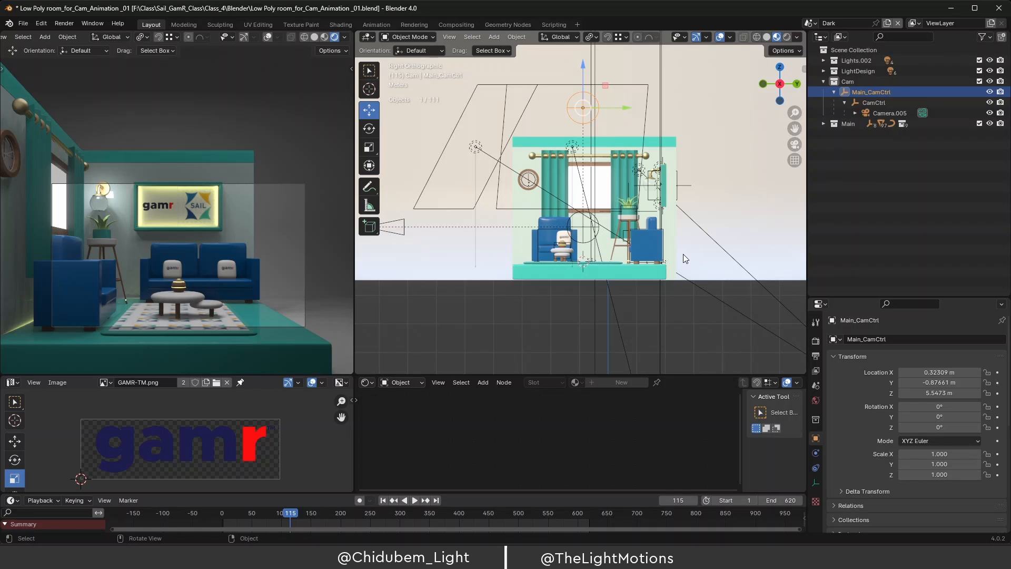
pyautogui.click(584, 231)
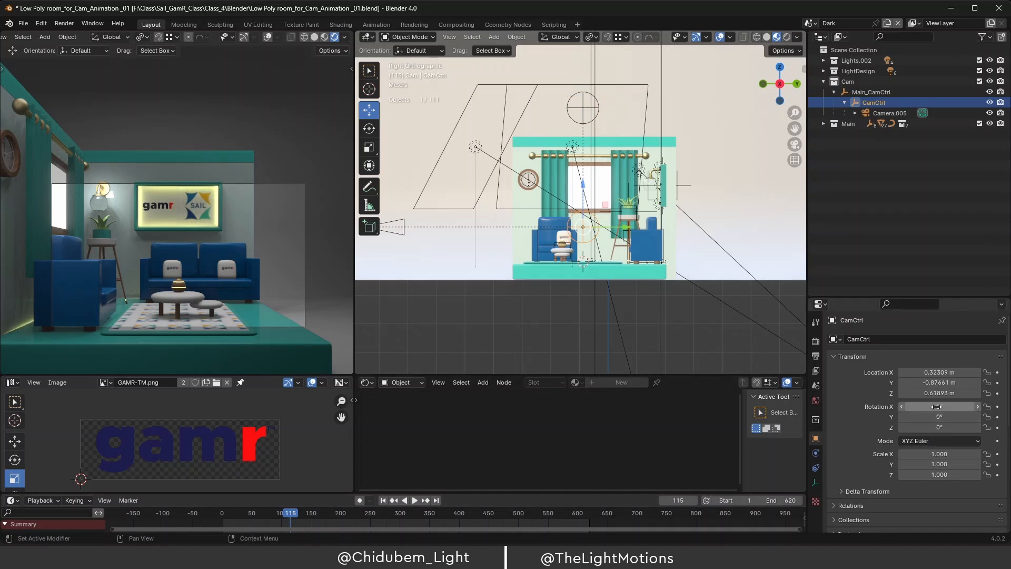
# Tilt CamCtrl to Rotation X -53°, return the timeline to frame 1 and stop playback.
pyautogui.moveTo(940, 406); pyautogui.dragTo(899, 406)
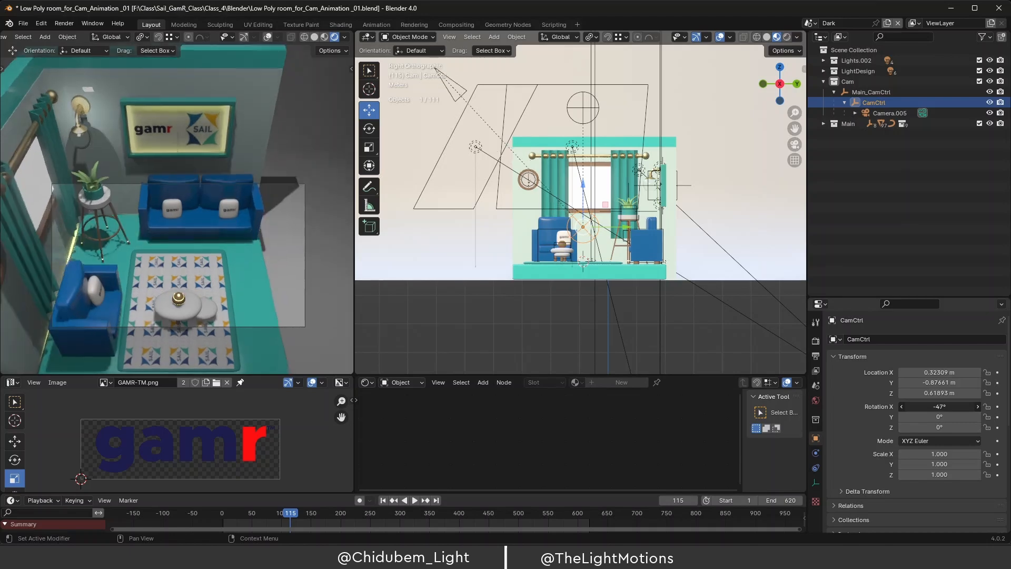
pyautogui.moveTo(939, 407); pyautogui.dragTo(932, 406)
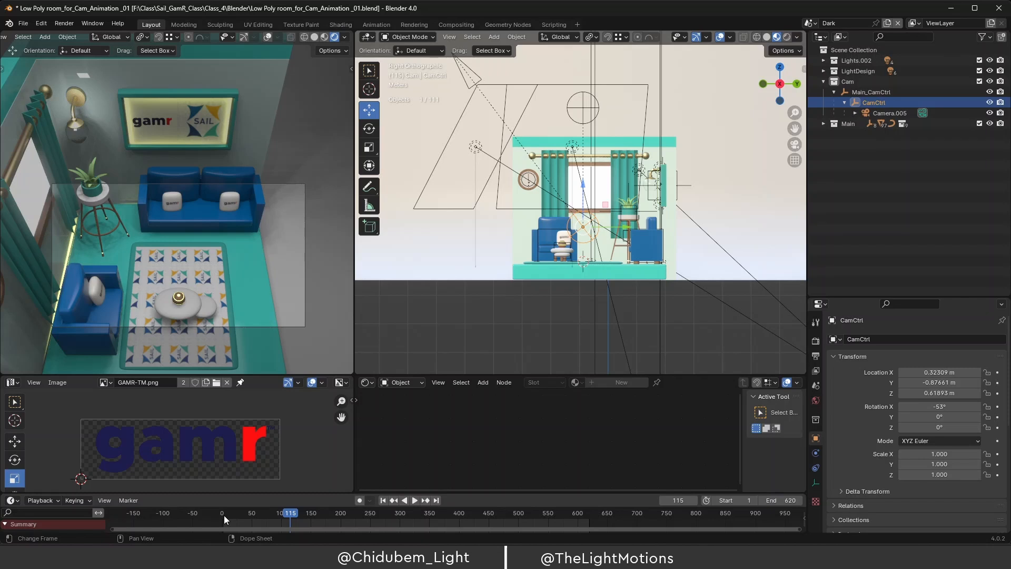
pyautogui.moveTo(225, 514)
pyautogui.mouseDown()
pyautogui.moveTo(313, 513)
pyautogui.moveTo(237, 515)
pyautogui.mouseUp()
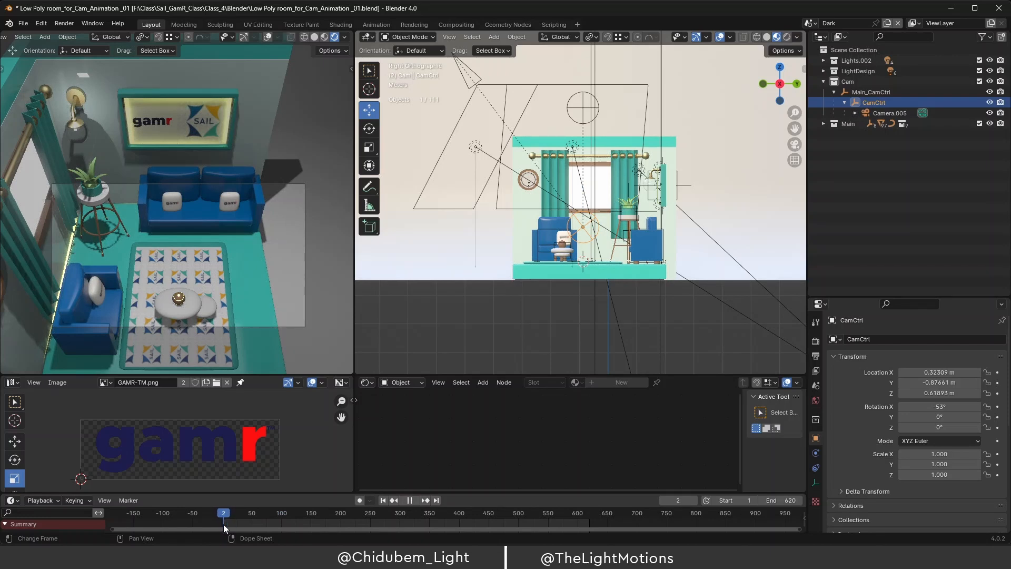
pyautogui.press('space')
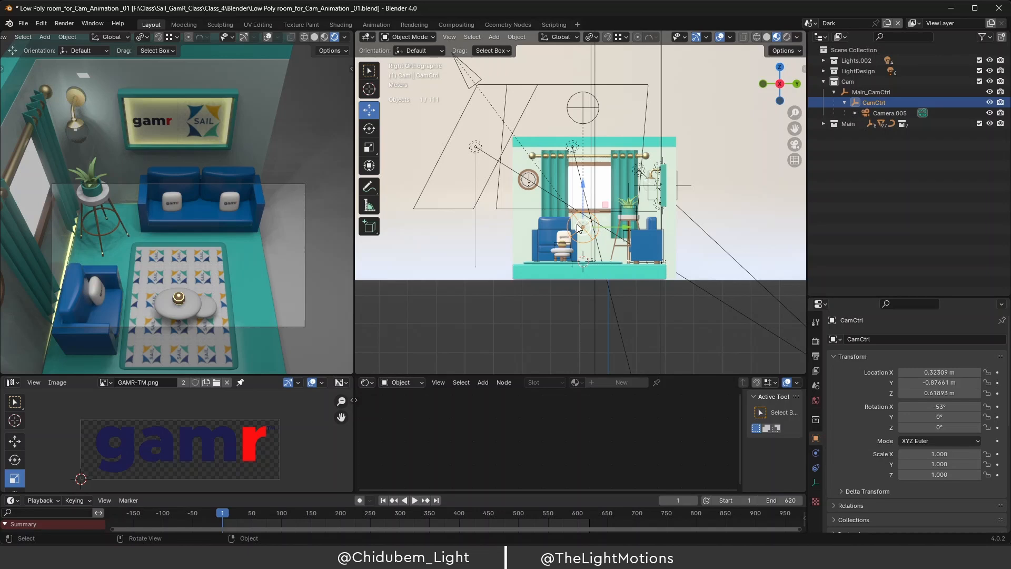
# Keyframe CamCtrl's Rotation X at -53° on frame 1 and preview playback.
pyautogui.click(878, 93)
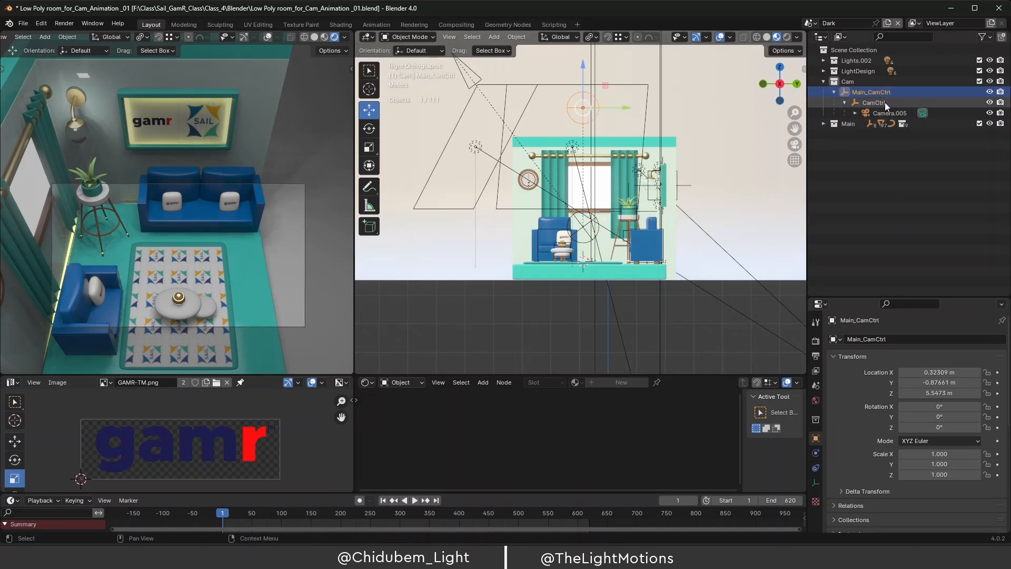
pyautogui.click(886, 103)
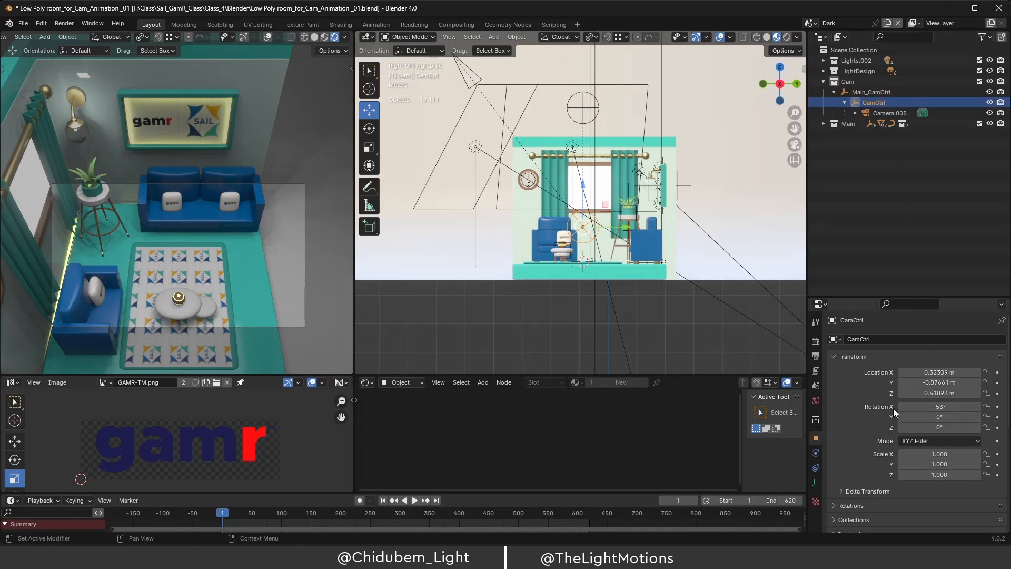
pyautogui.moveTo(939, 406); pyautogui.dragTo(916, 406)
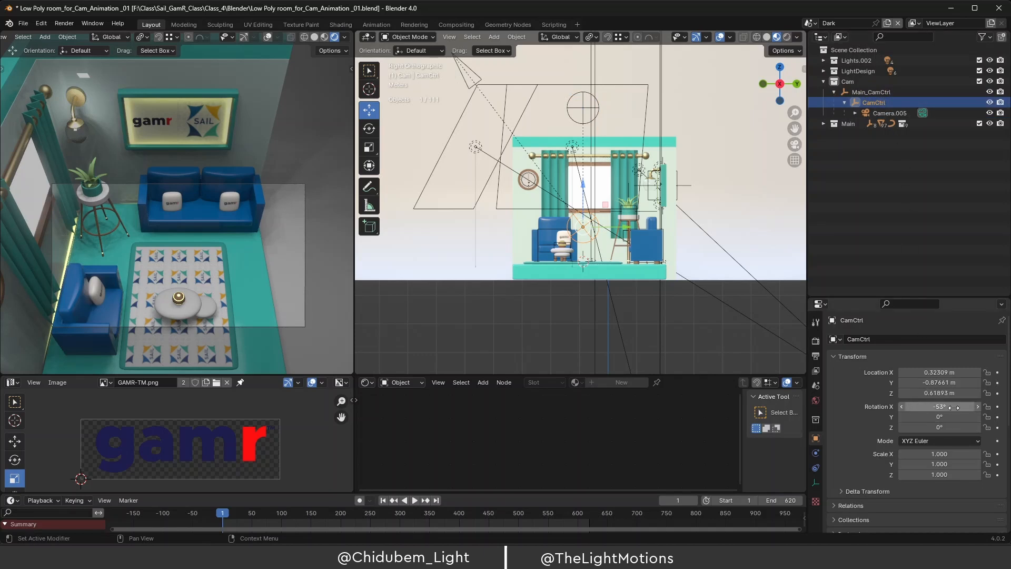
pyautogui.click(997, 407)
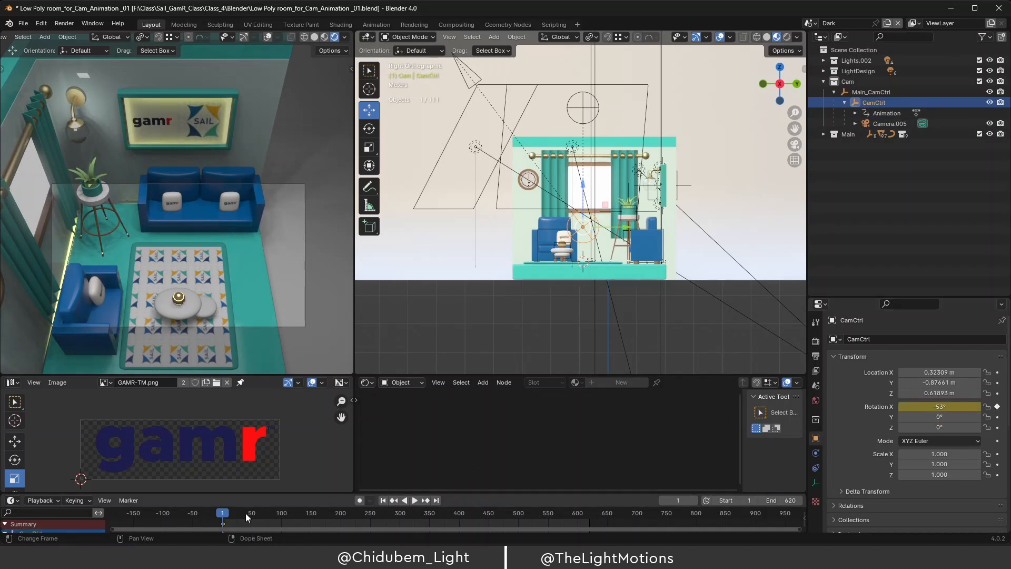
pyautogui.press('space')
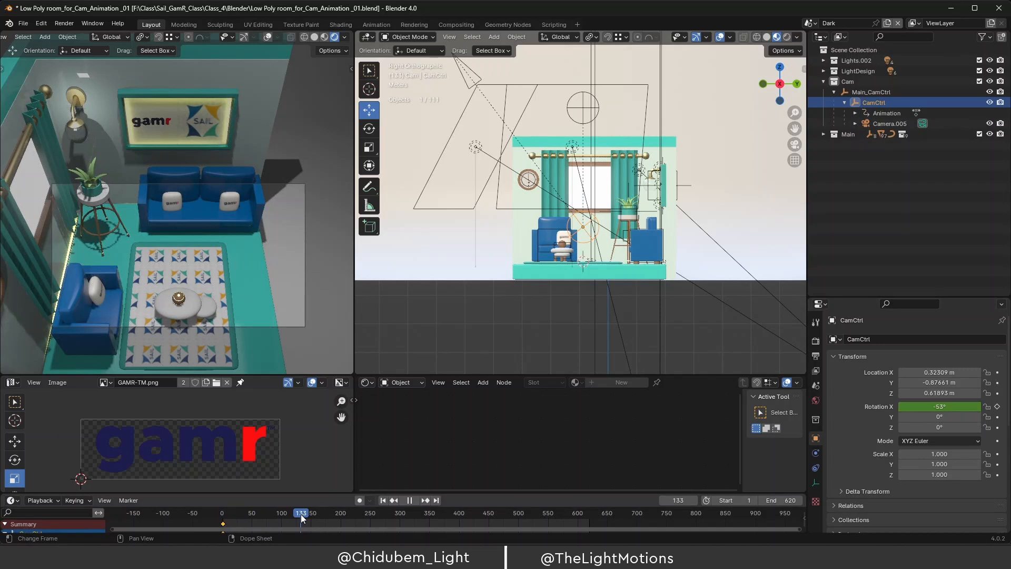
pyautogui.press('space')
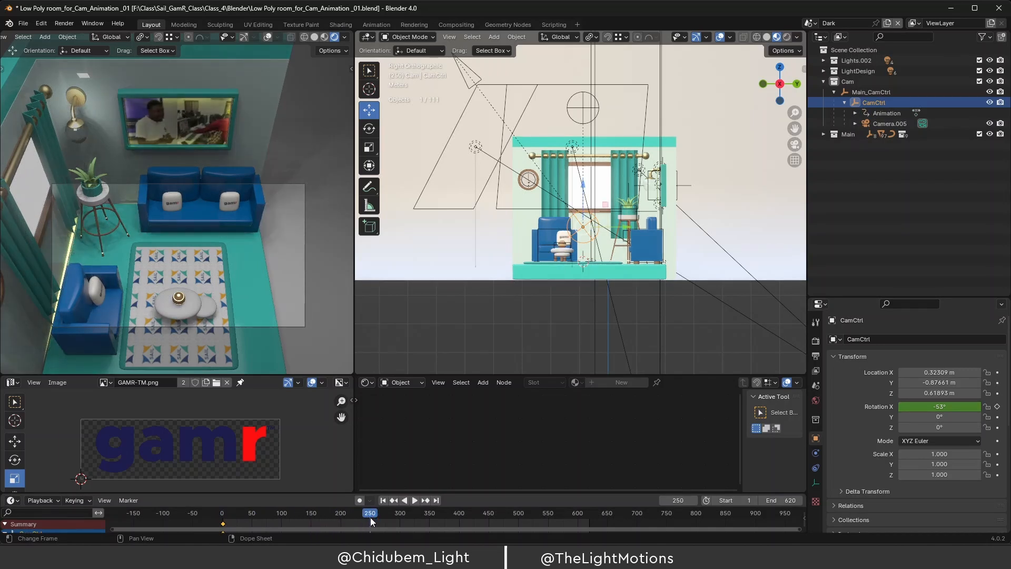
# Set CamCtrl's Rotation X to 0° near frame 201 and key it.
pyautogui.moveTo(370, 518); pyautogui.dragTo(347, 519)
pyautogui.click(344, 515)
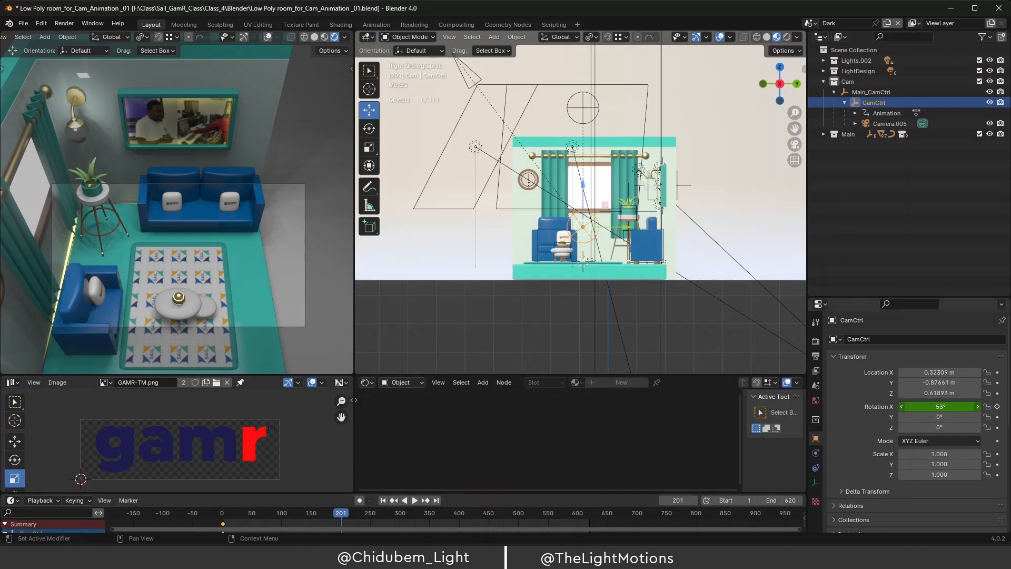
pyautogui.moveTo(938, 407); pyautogui.dragTo(999, 407)
pyautogui.moveTo(937, 406); pyautogui.dragTo(938, 407)
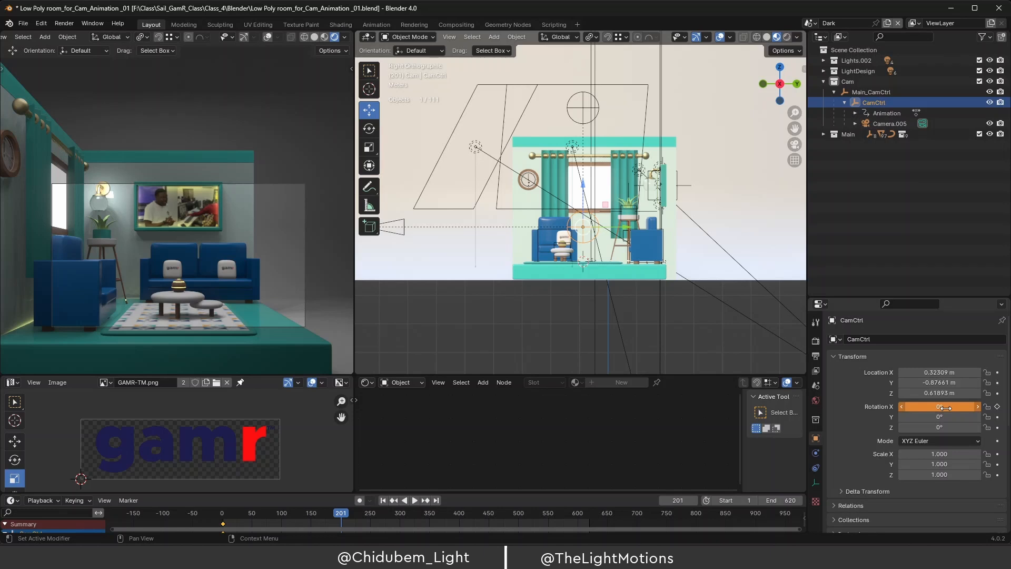
pyautogui.click(999, 409)
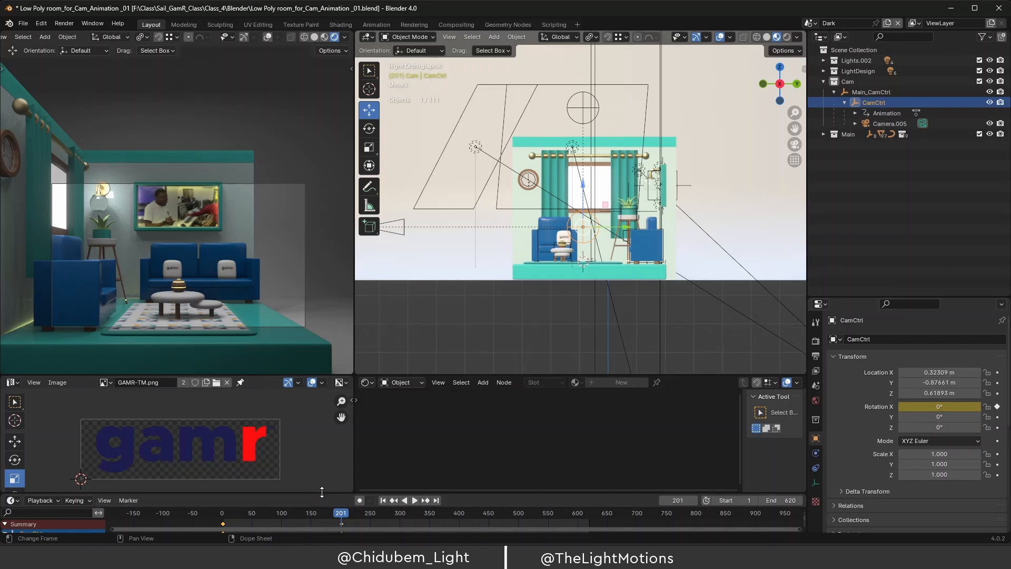
pyautogui.moveTo(321, 491); pyautogui.dragTo(221, 518)
pyautogui.press('space')
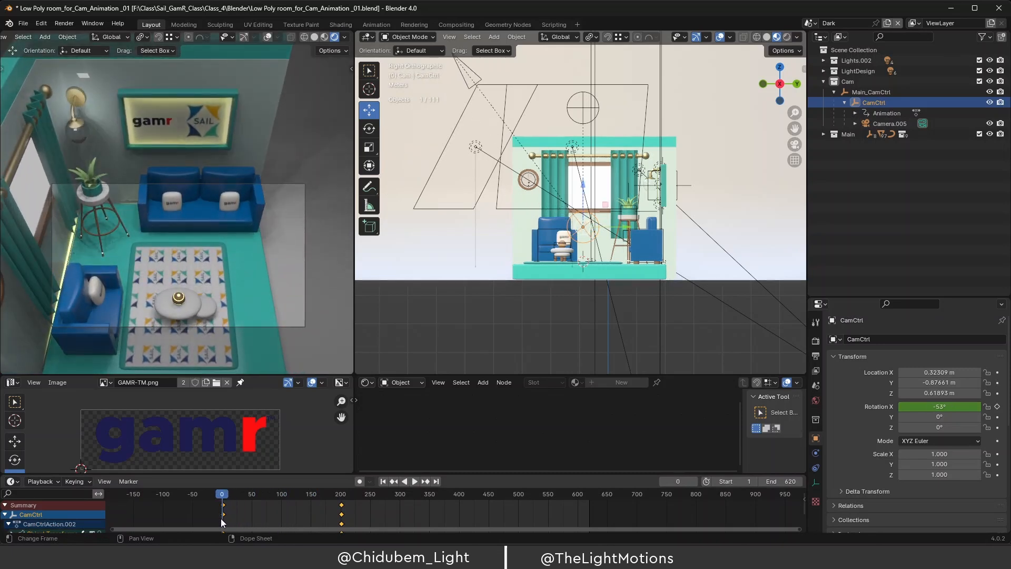
pyautogui.press('space')
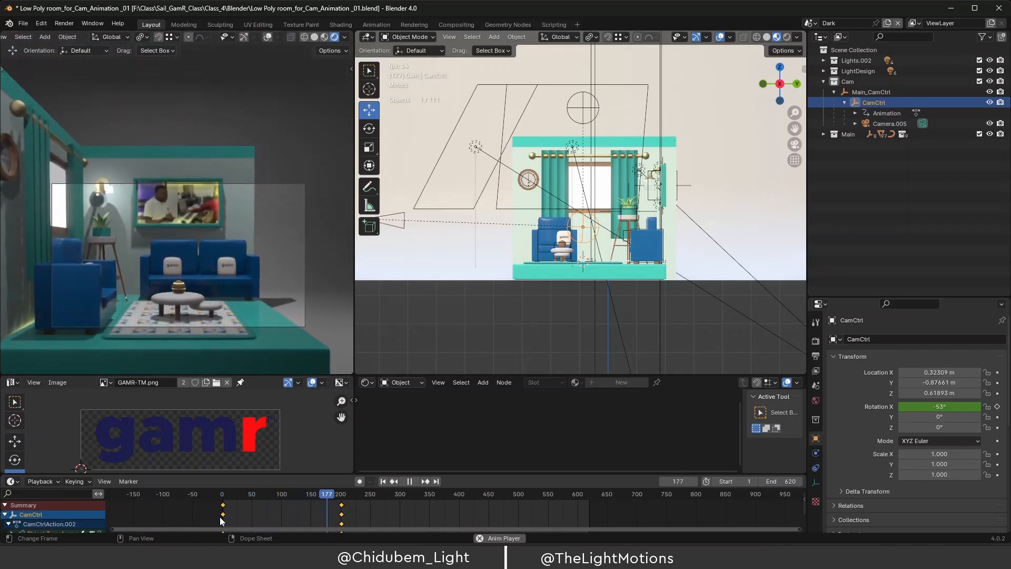
pyautogui.press('space')
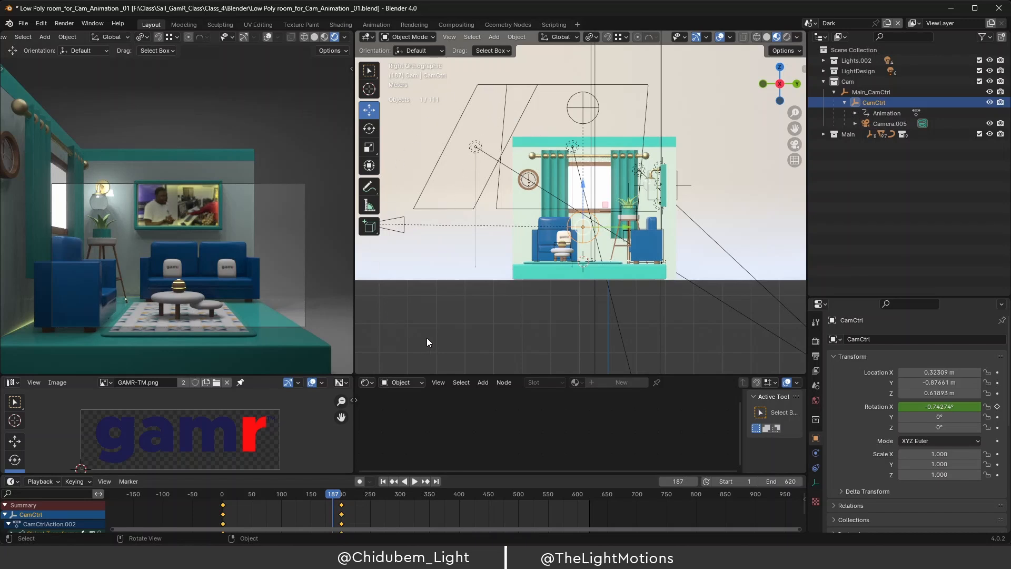
pyautogui.scroll(-1, 427, 337)
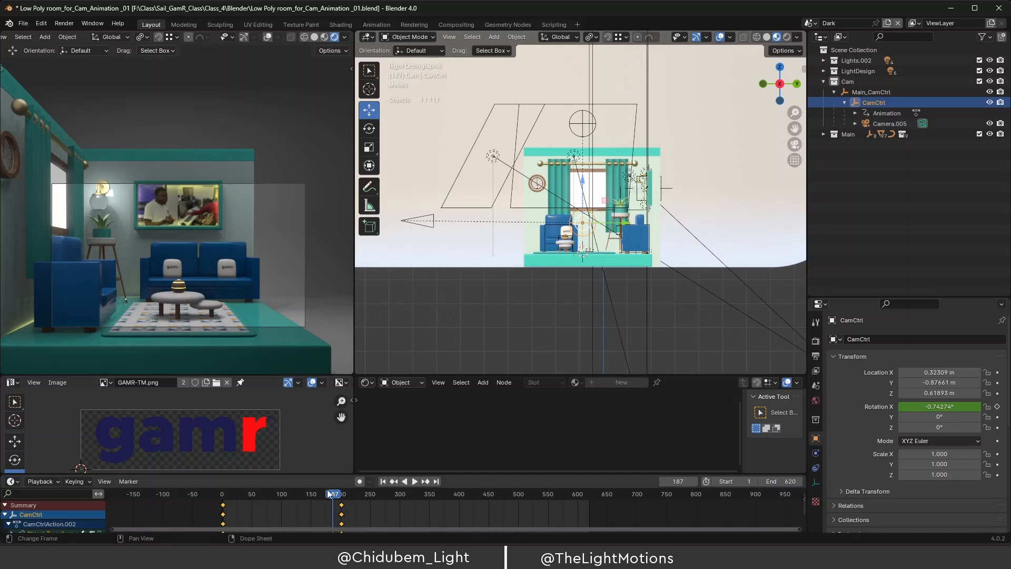
pyautogui.moveTo(329, 494); pyautogui.dragTo(222, 497)
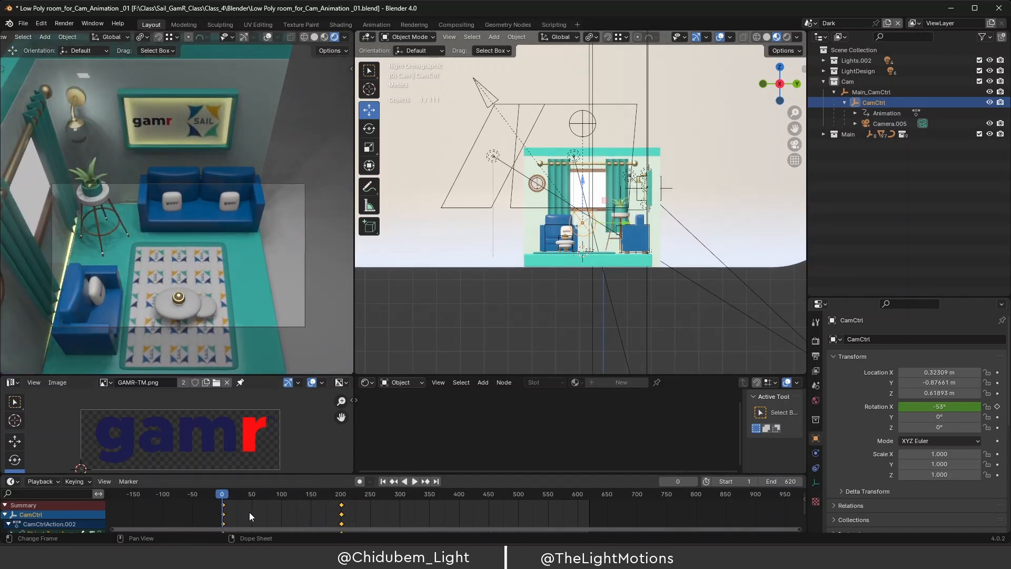
pyautogui.press('space')
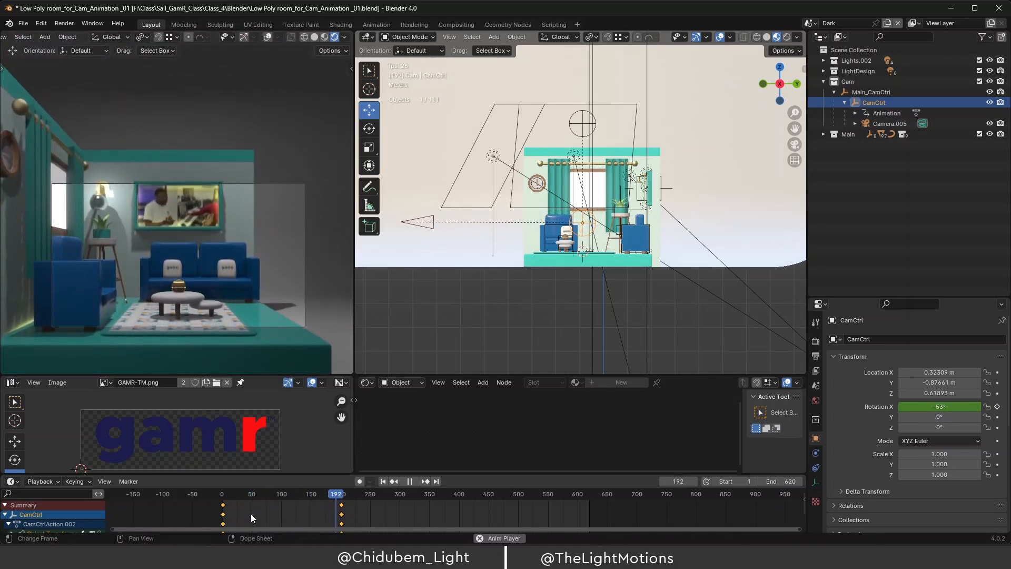
pyautogui.press('space')
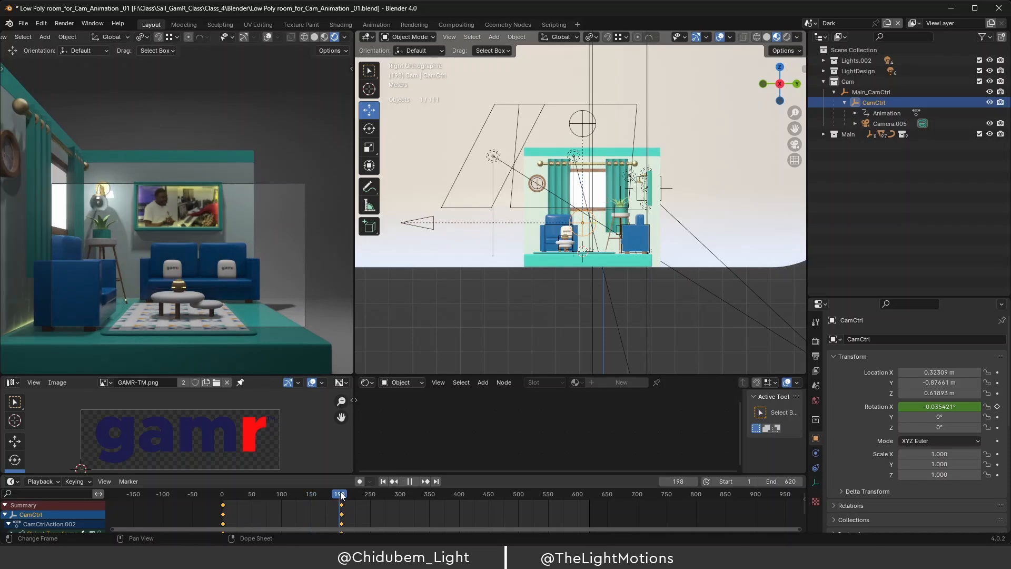
pyautogui.click(341, 498)
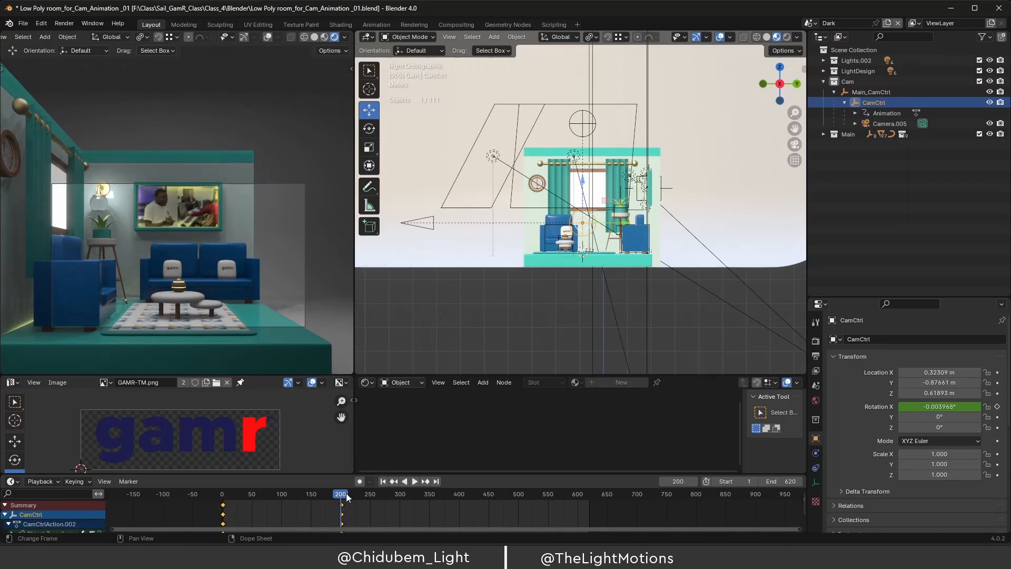
pyautogui.click(431, 218)
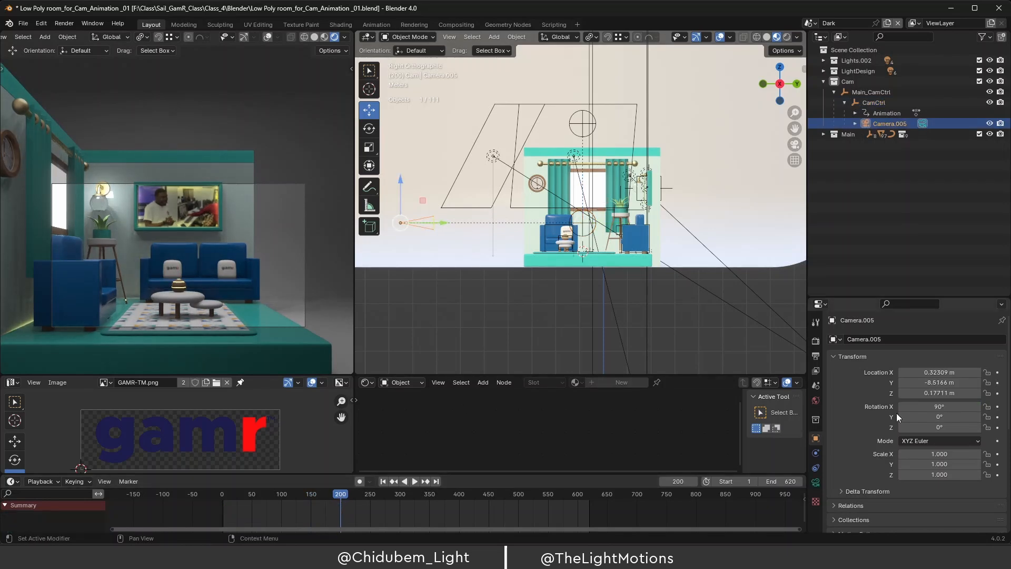
pyautogui.moveTo(242, 495); pyautogui.dragTo(222, 503)
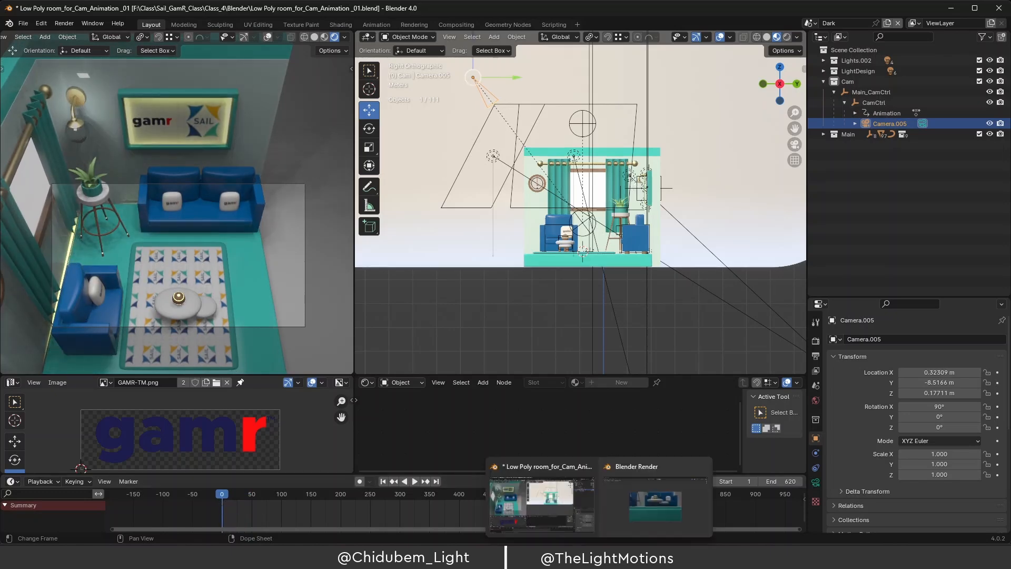
pyautogui.moveTo(575, 558)
pyautogui.click(570, 526)
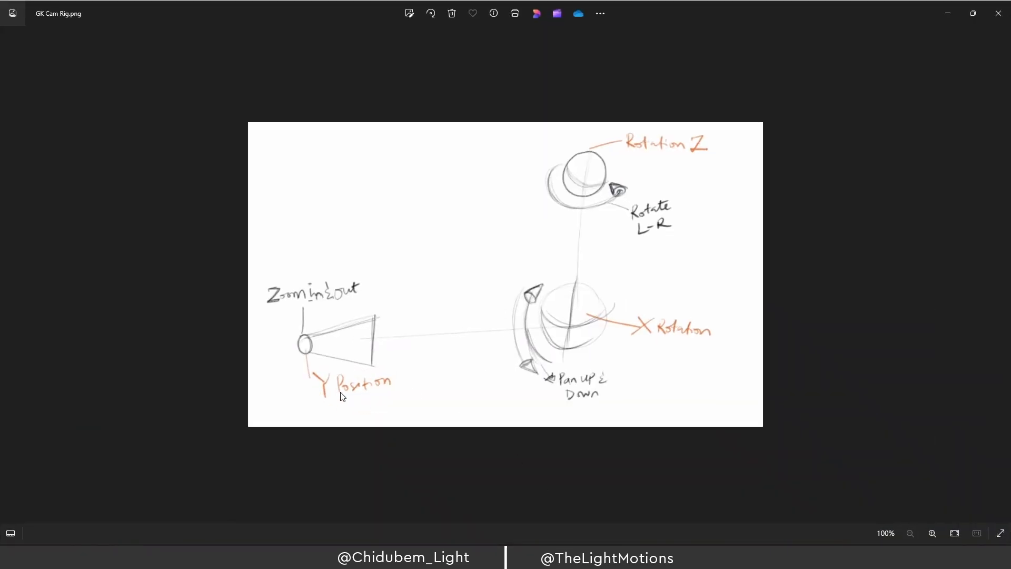
pyautogui.click(950, 10)
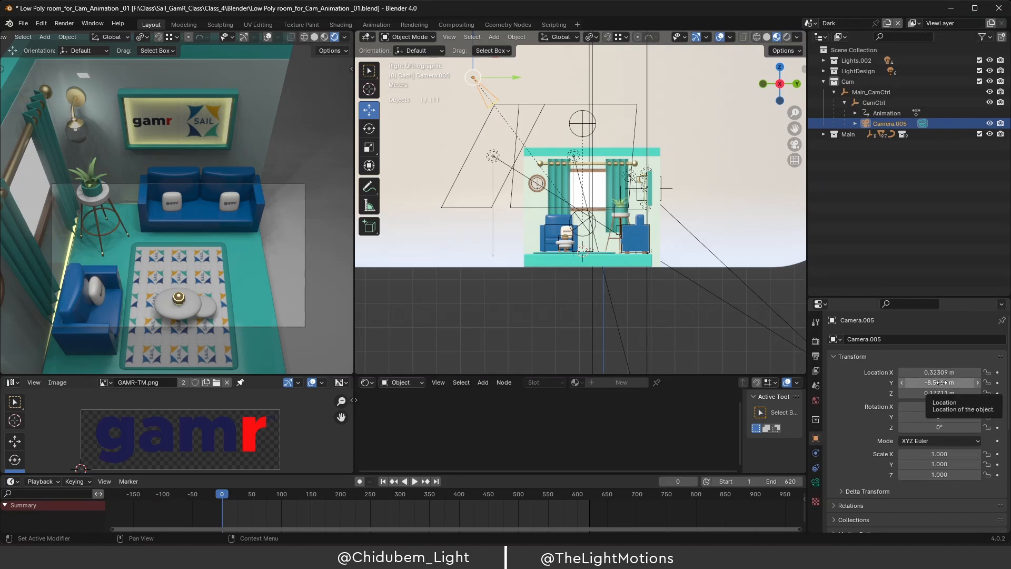
# Pull Camera.005 back to Location Y -9.1266 m, keyframe it at frame 0, and scrub to preview.
pyautogui.moveTo(941, 383); pyautogui.dragTo(904, 383)
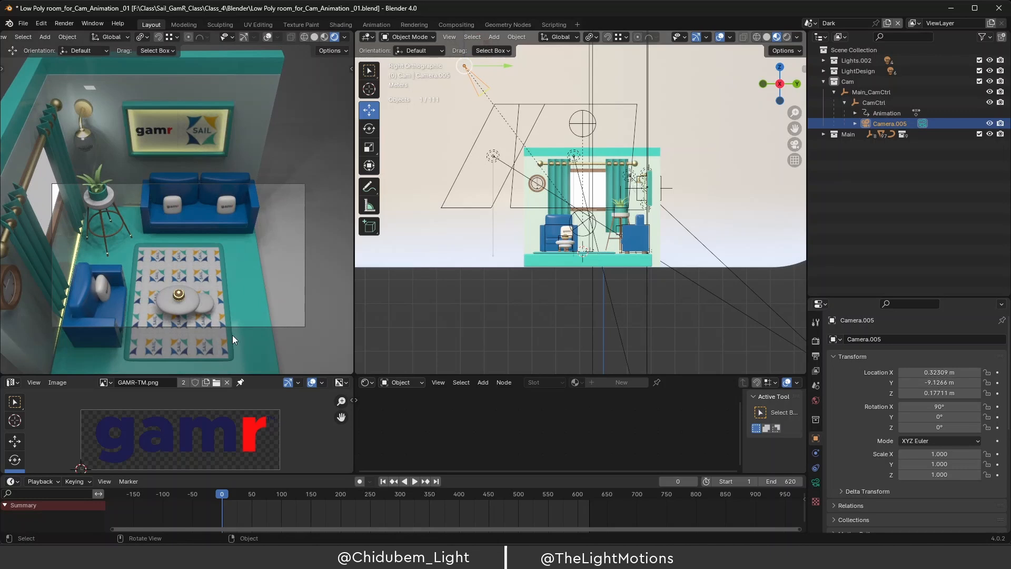
pyautogui.click(997, 386)
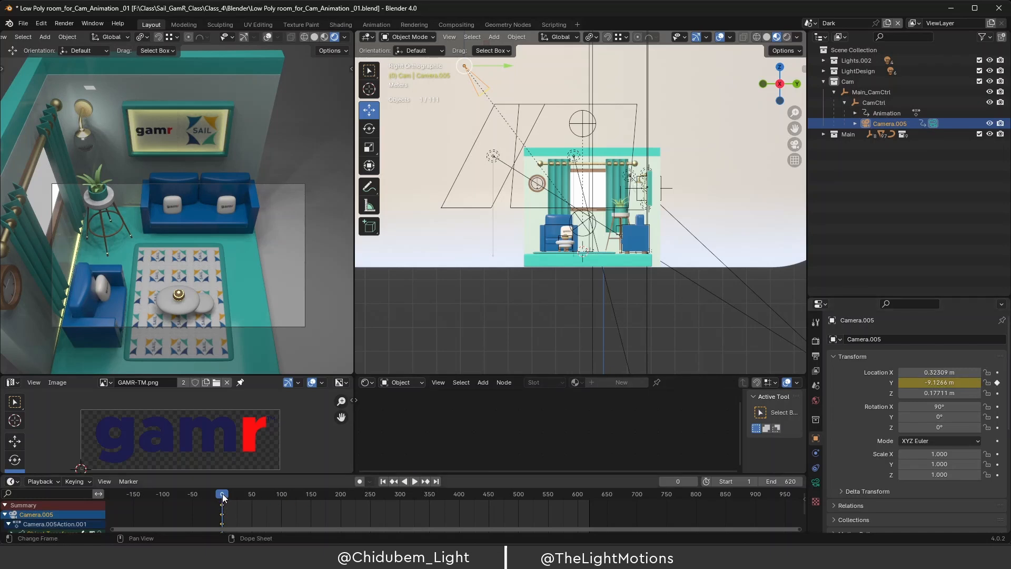
pyautogui.moveTo(224, 495); pyautogui.dragTo(419, 514)
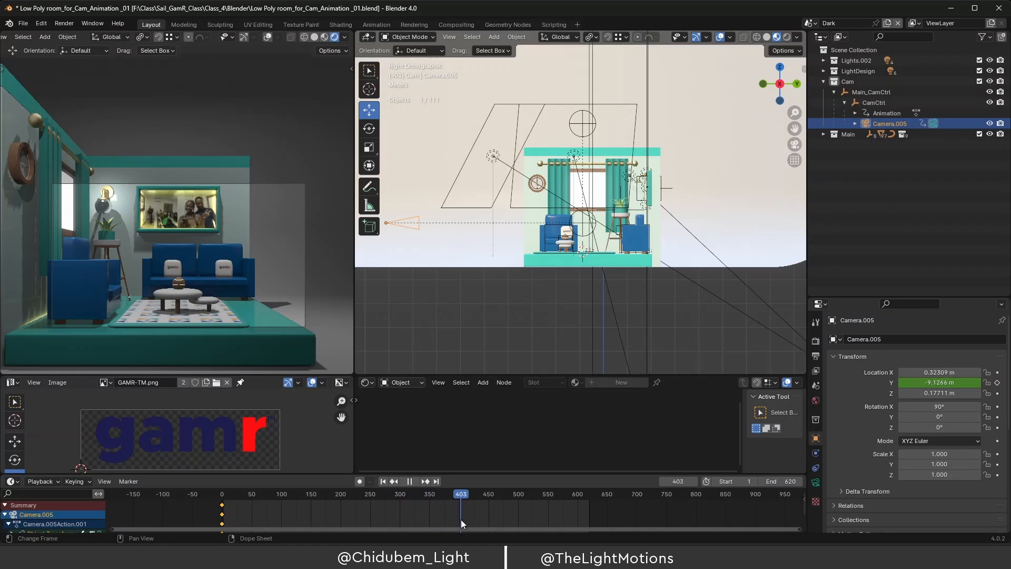
# At frame 451, dolly Camera.005 in to Location Y -5.3066 m and keyframe it.
pyautogui.press('space')
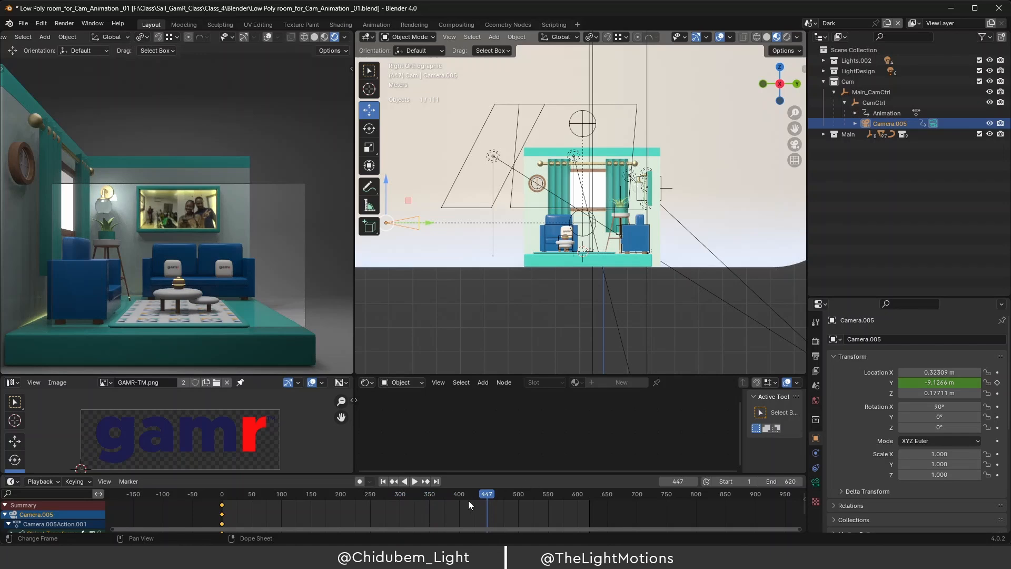
pyautogui.press('space')
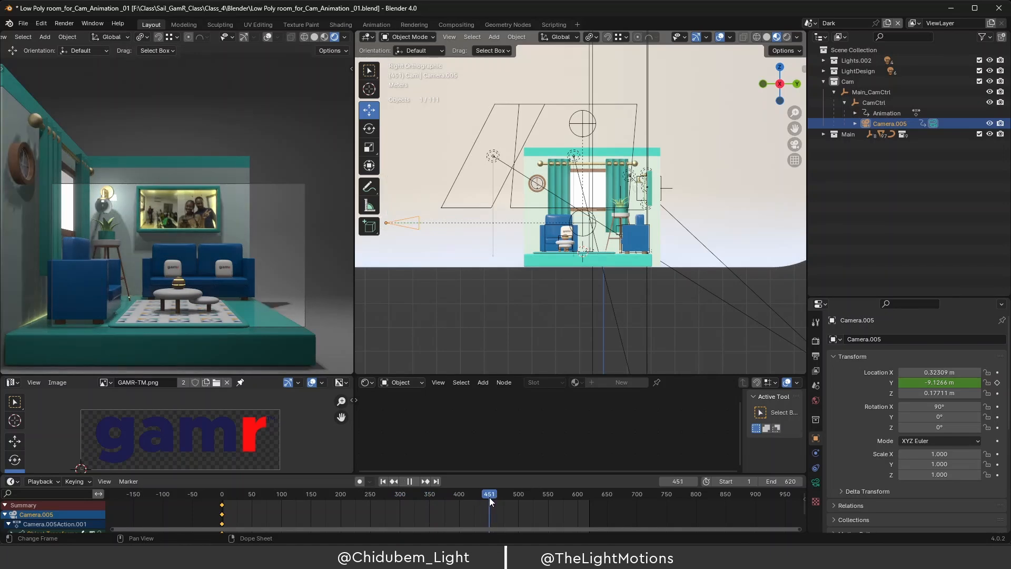
pyautogui.press('space')
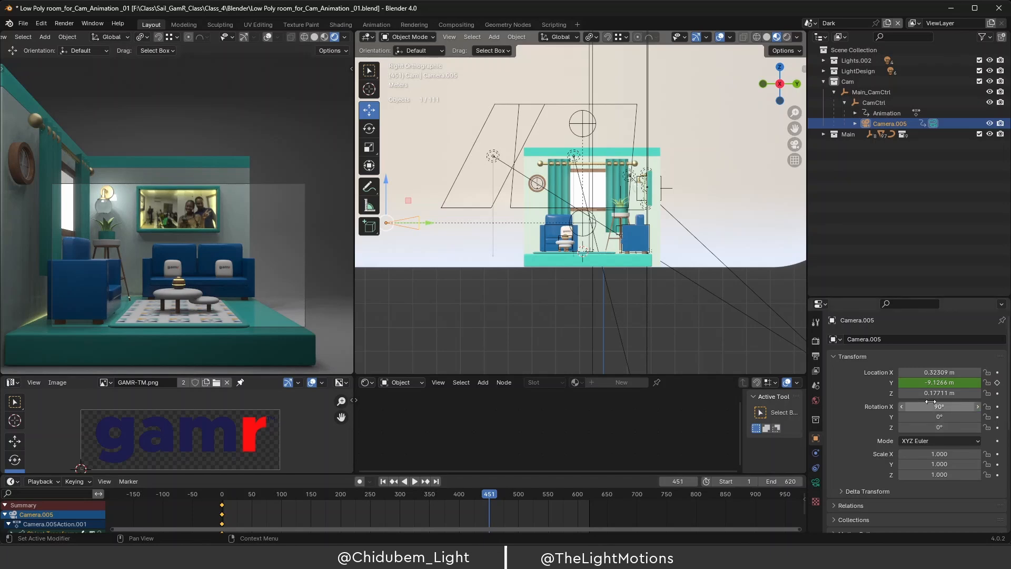
pyautogui.moveTo(933, 385); pyautogui.dragTo(952, 385)
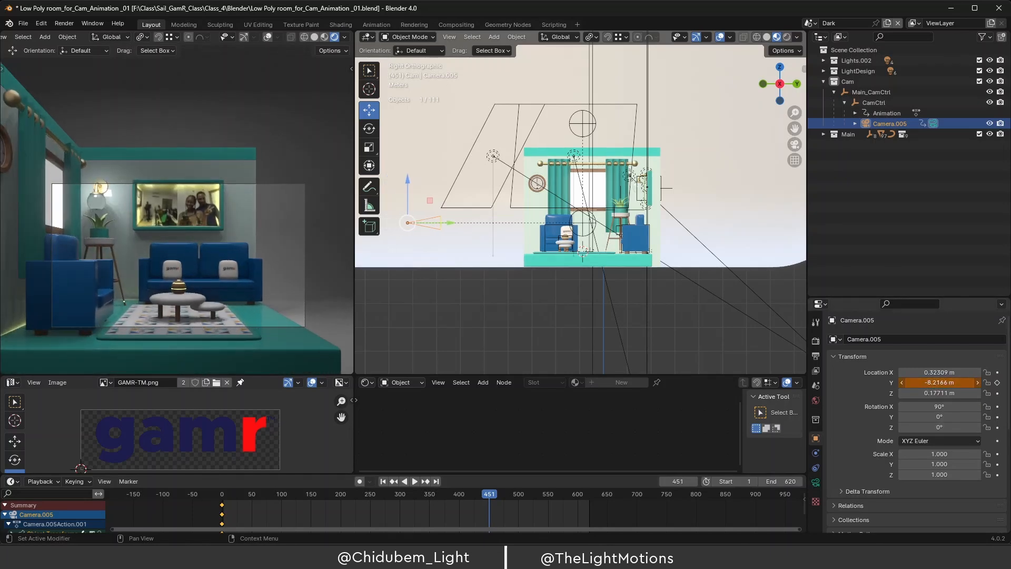
pyautogui.moveTo(953, 383); pyautogui.dragTo(954, 383)
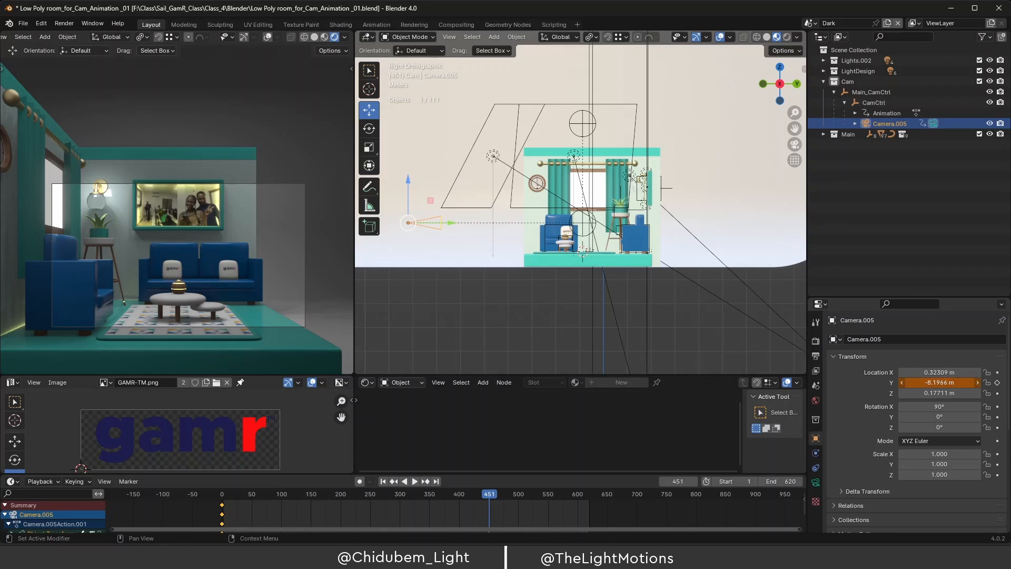
pyautogui.moveTo(953, 382); pyautogui.dragTo(1003, 382)
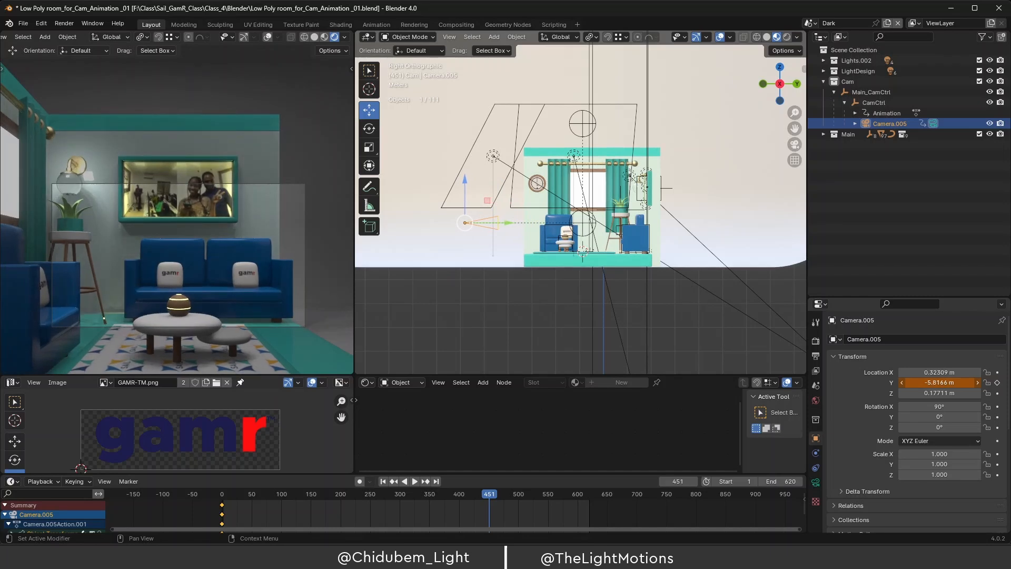
pyautogui.moveTo(1003, 382); pyautogui.dragTo(1004, 382)
pyautogui.moveTo(957, 383); pyautogui.dragTo(999, 383)
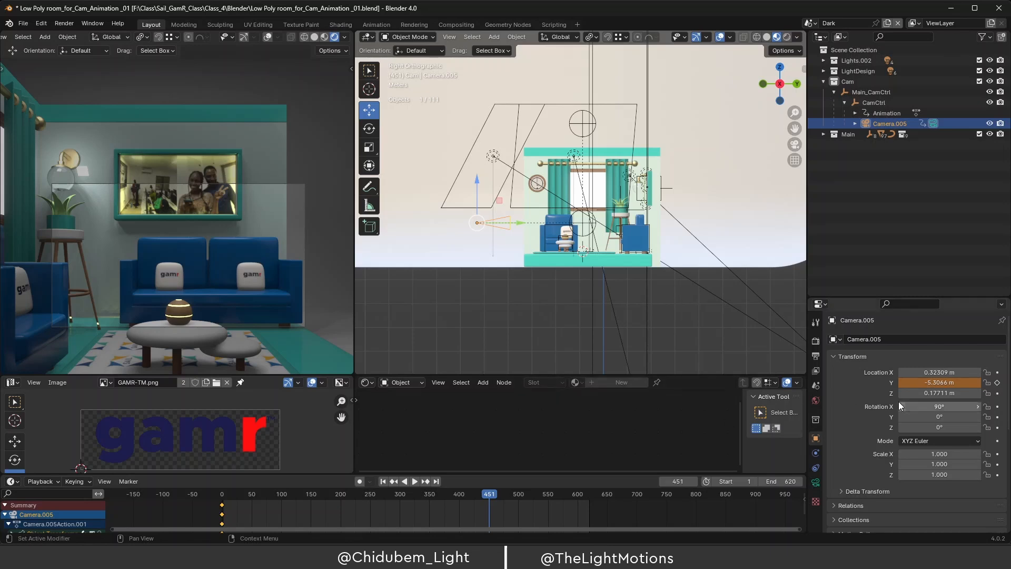
pyautogui.click(997, 383)
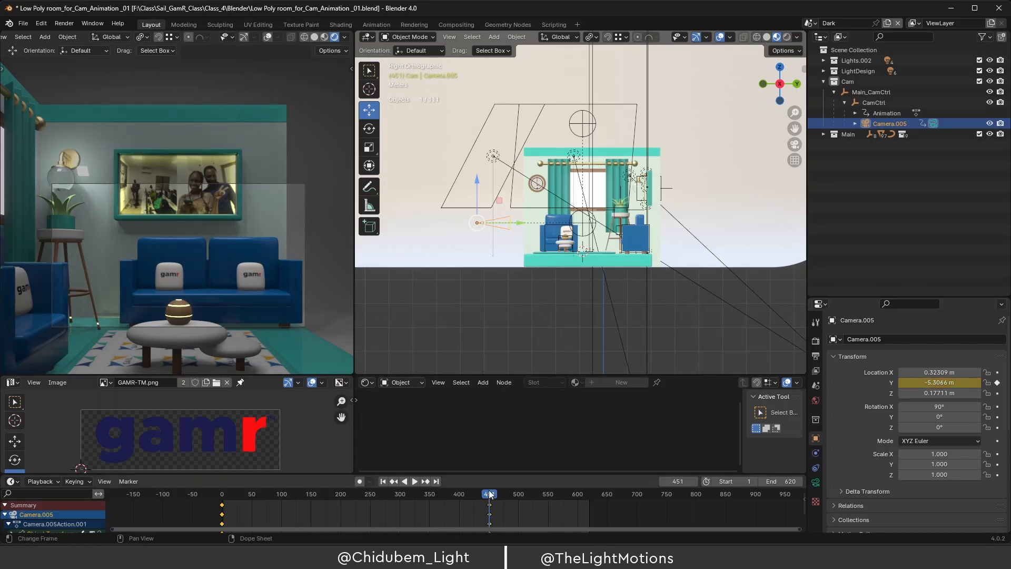
# Scrub and play the camera dolly from the start, stopping at frame 247.
pyautogui.moveTo(489, 494)
pyautogui.mouseDown()
pyautogui.moveTo(392, 499)
pyautogui.moveTo(482, 500)
pyautogui.mouseUp()
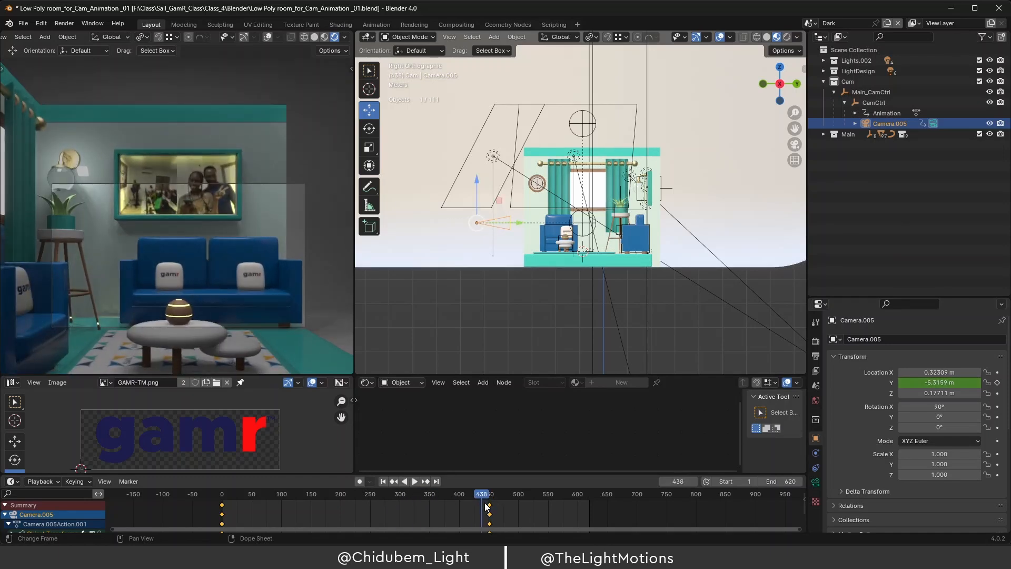
pyautogui.moveTo(226, 494)
pyautogui.mouseDown()
pyautogui.moveTo(331, 499)
pyautogui.moveTo(231, 505)
pyautogui.mouseUp()
pyautogui.press('space')
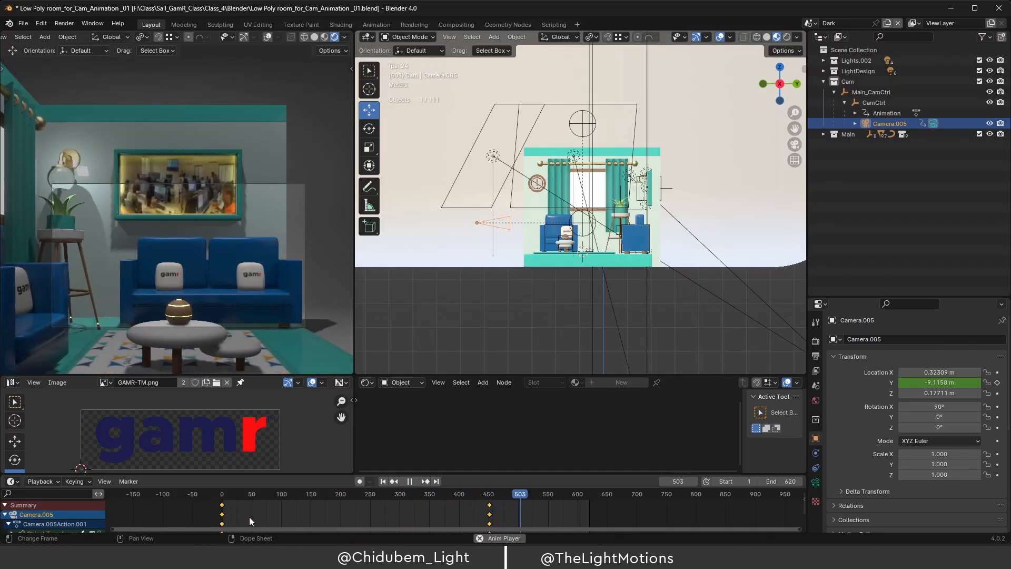
pyautogui.press('space')
pyautogui.moveTo(281, 497); pyautogui.dragTo(222, 497)
pyautogui.press('space')
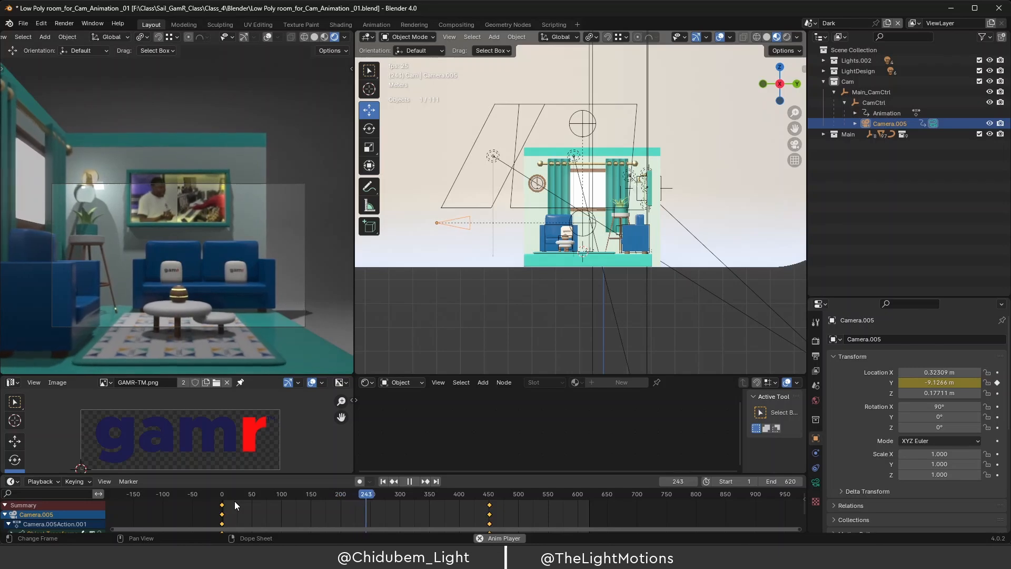
pyautogui.press('space')
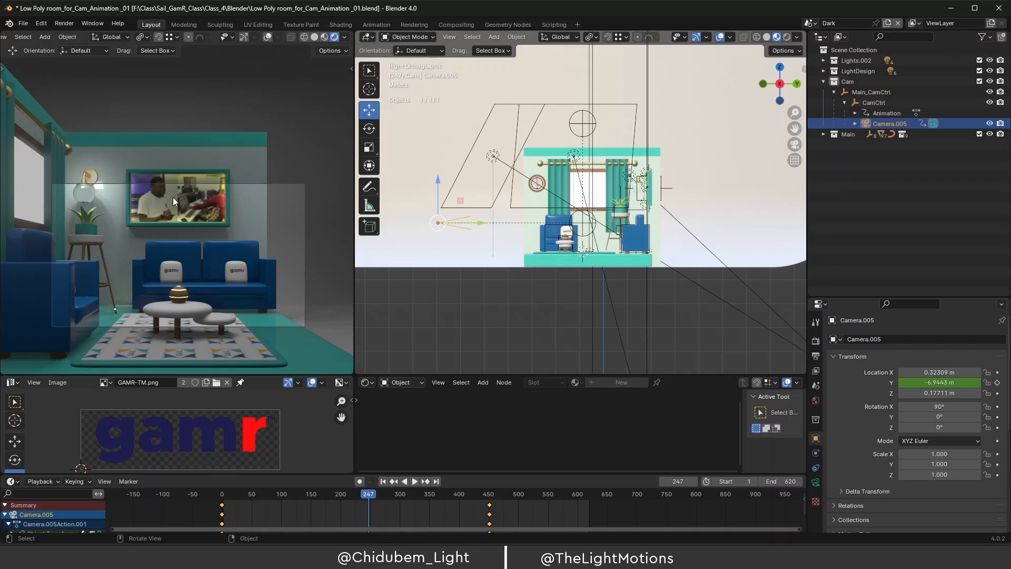
# Raise Main_CamCtrl about 0.55 m on Z to 6.0995 m, then rewind to frame 11.
pyautogui.click(581, 127)
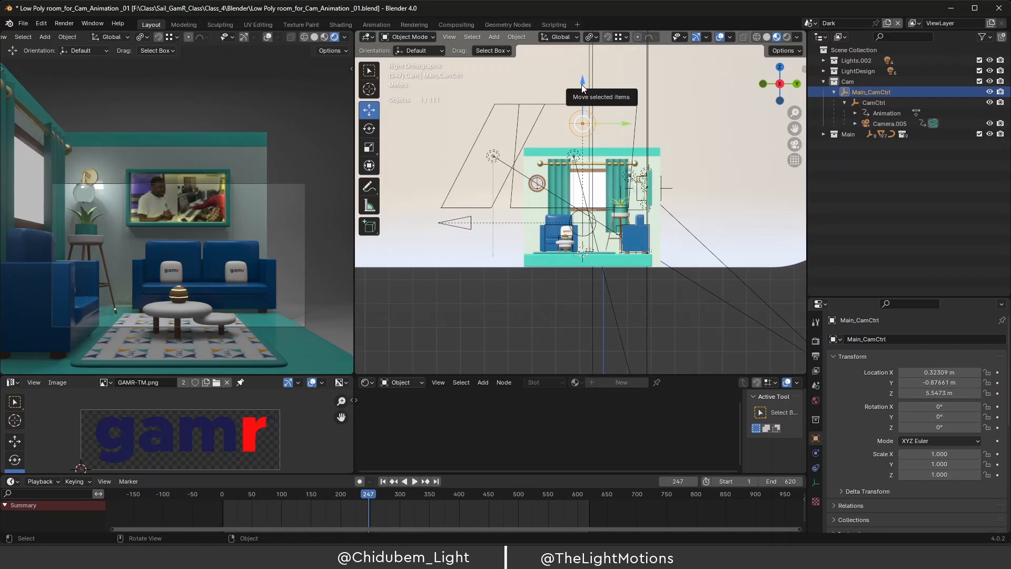
pyautogui.moveTo(583, 89); pyautogui.dragTo(582, 68)
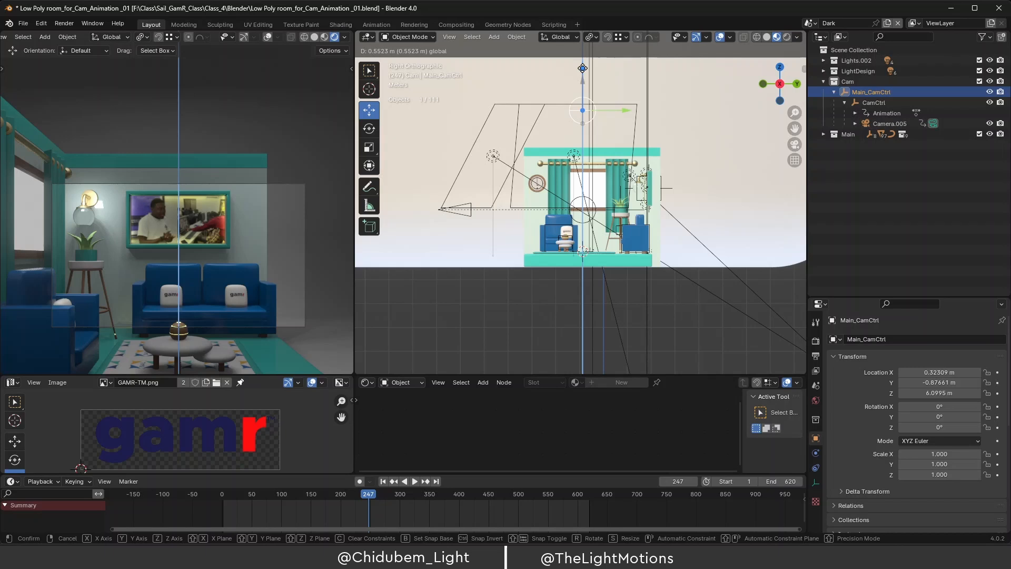
pyautogui.moveTo(582, 68); pyautogui.dragTo(583, 69)
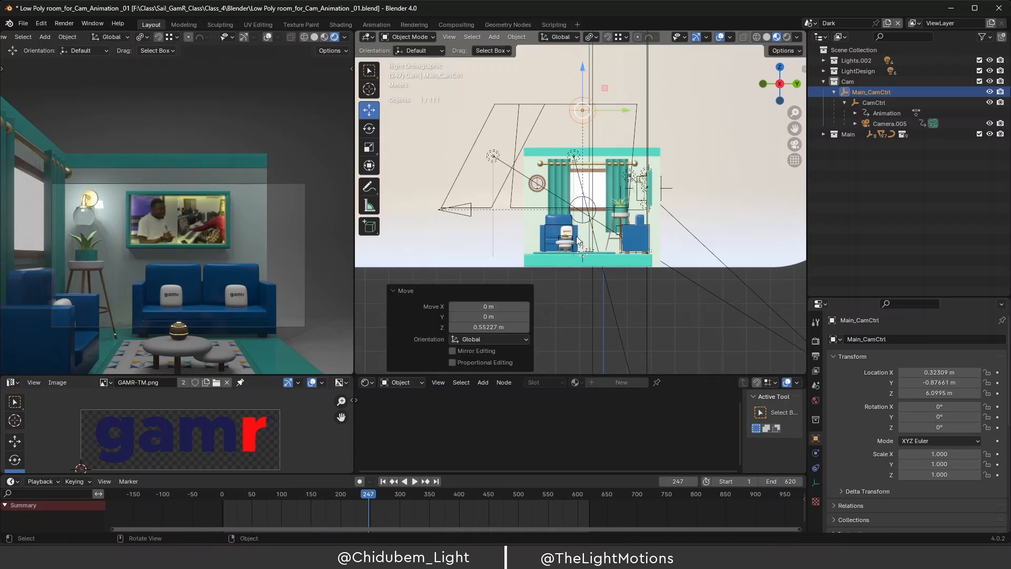
pyautogui.moveTo(371, 498); pyautogui.dragTo(229, 502)
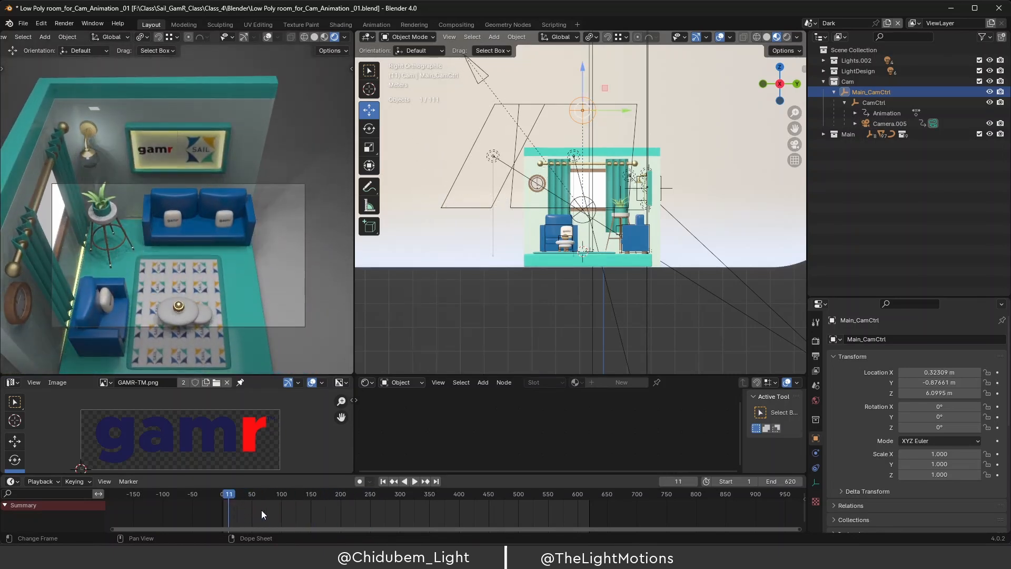
# Play and scrub through the camera rig's tilt toward the sofas and TV, ending at frame 200.
pyautogui.press('space')
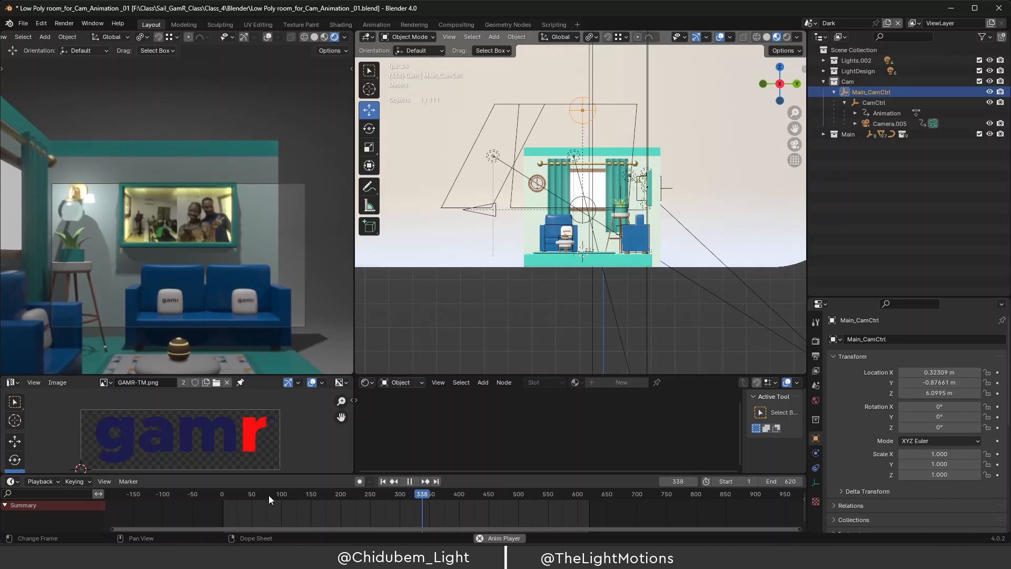
pyautogui.click(225, 494)
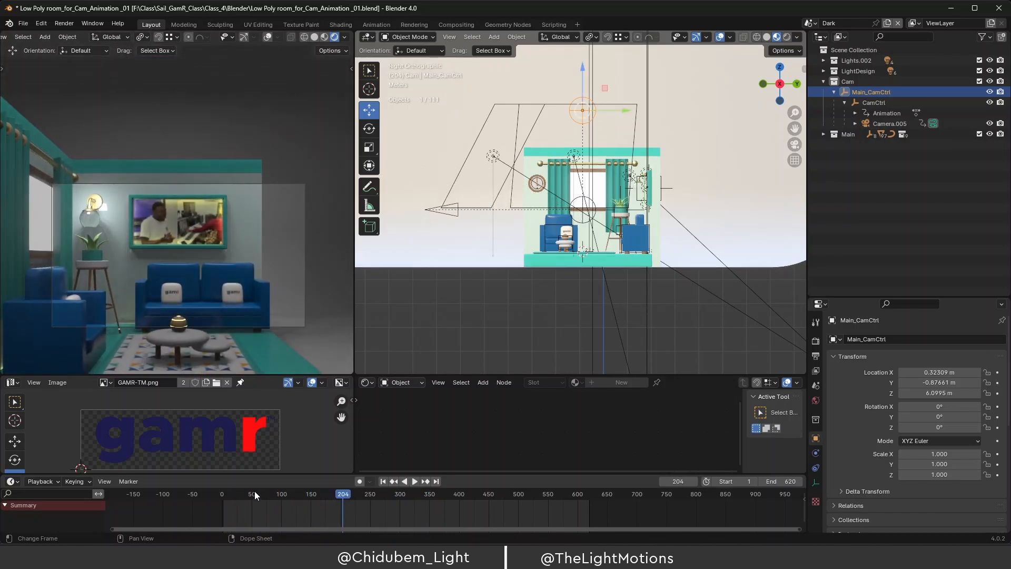
pyautogui.moveTo(308, 494); pyautogui.dragTo(241, 498)
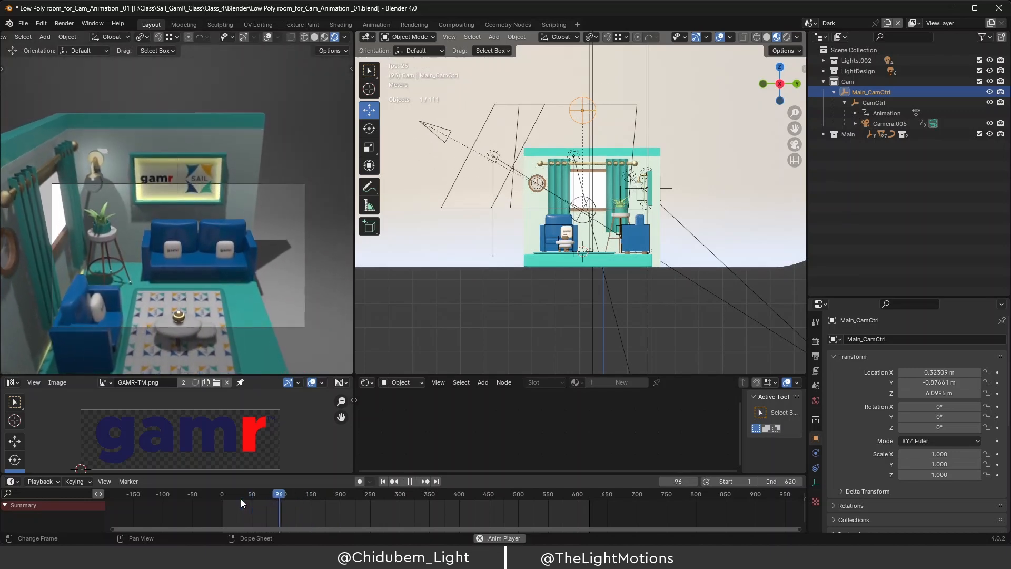
pyautogui.press('space')
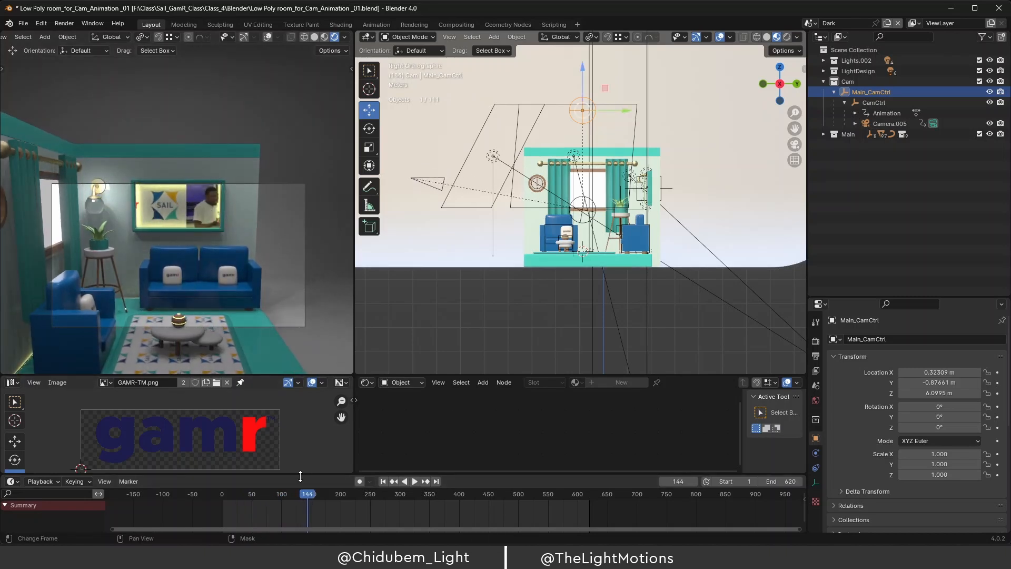
pyautogui.press('space')
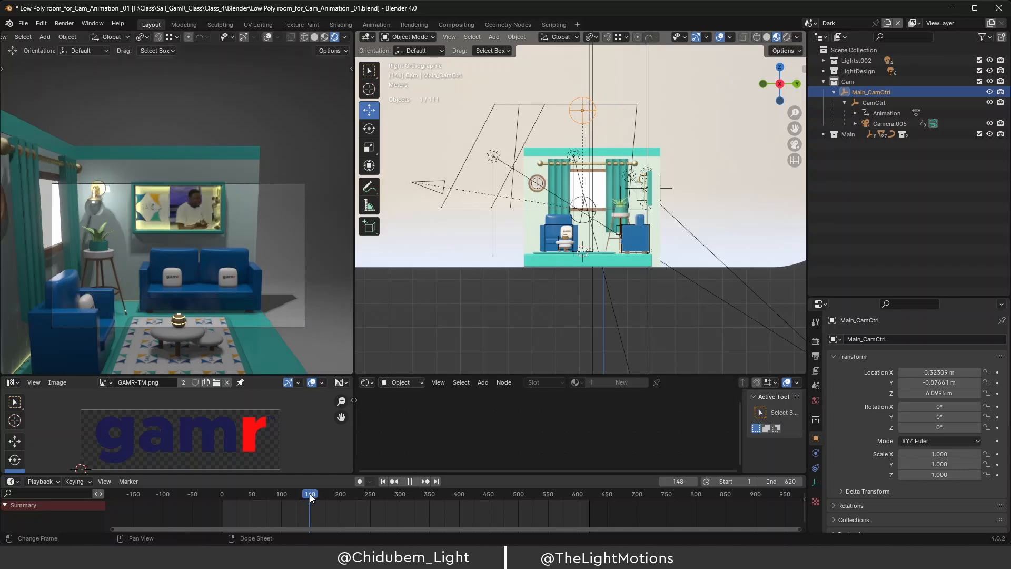
pyautogui.moveTo(314, 494); pyautogui.dragTo(340, 507)
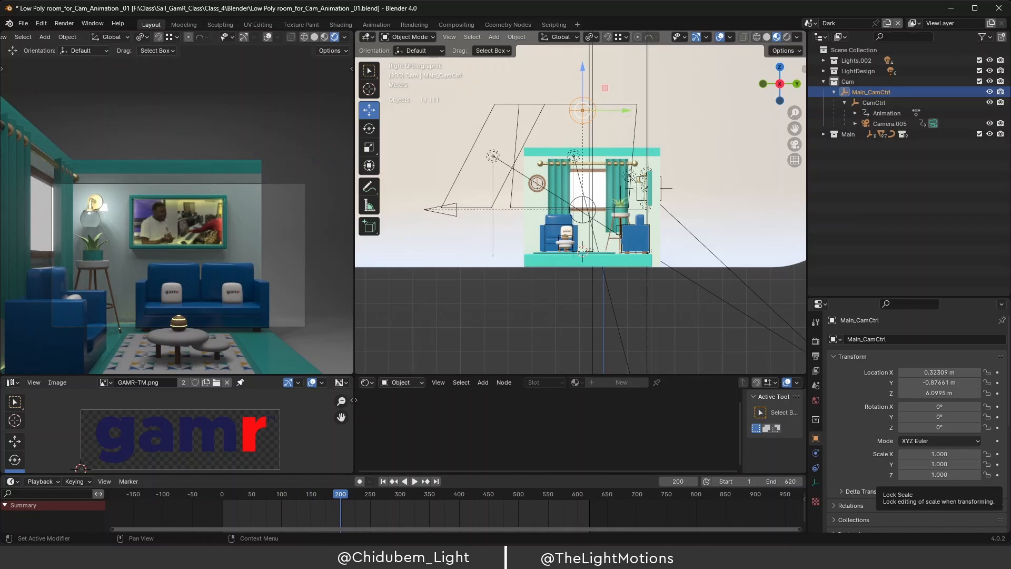
# Locate the TV screen image in the Outliner and select ImageMover.001's Animation entry.
pyautogui.moveTo(622, 200); pyautogui.dragTo(640, 187, button='middle')
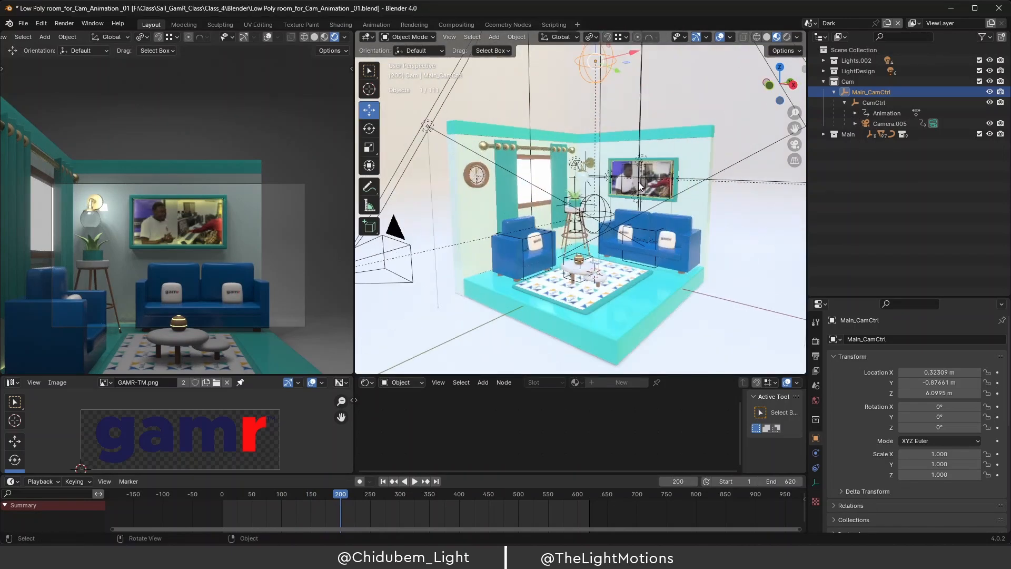
pyautogui.scroll(5, 640, 187)
pyautogui.click(665, 159)
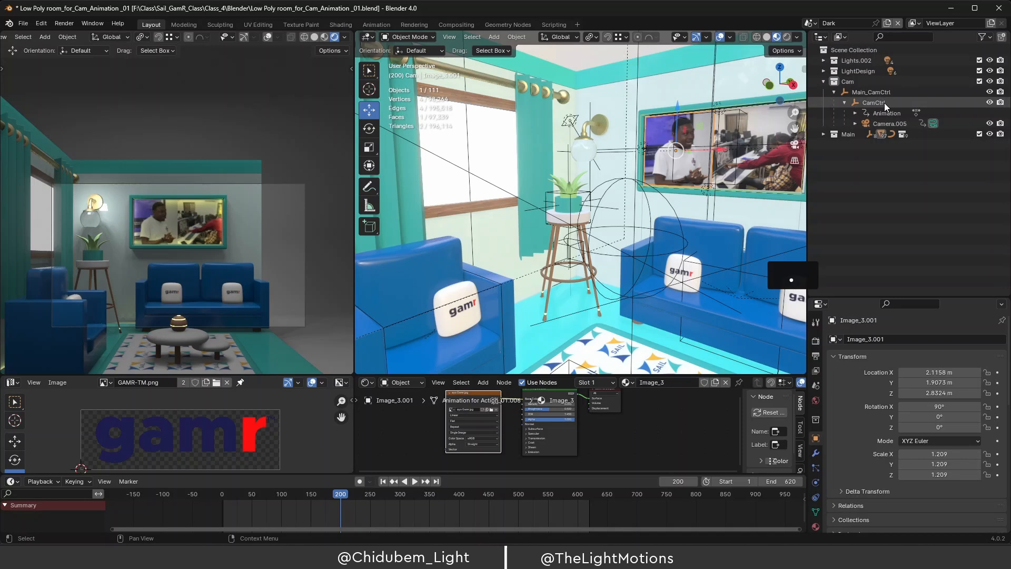
pyautogui.press('KP_Decimal')
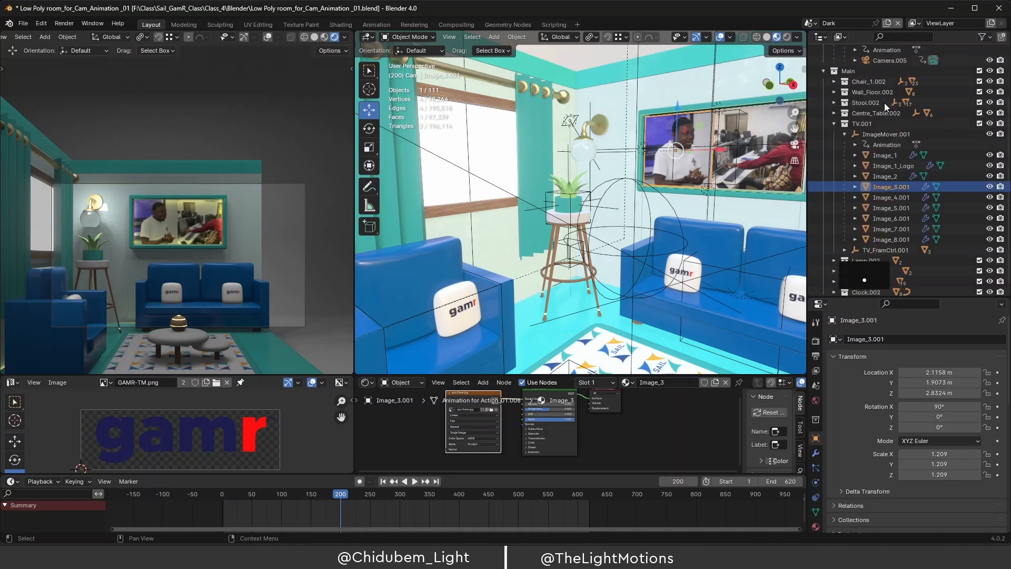
pyautogui.click(880, 135)
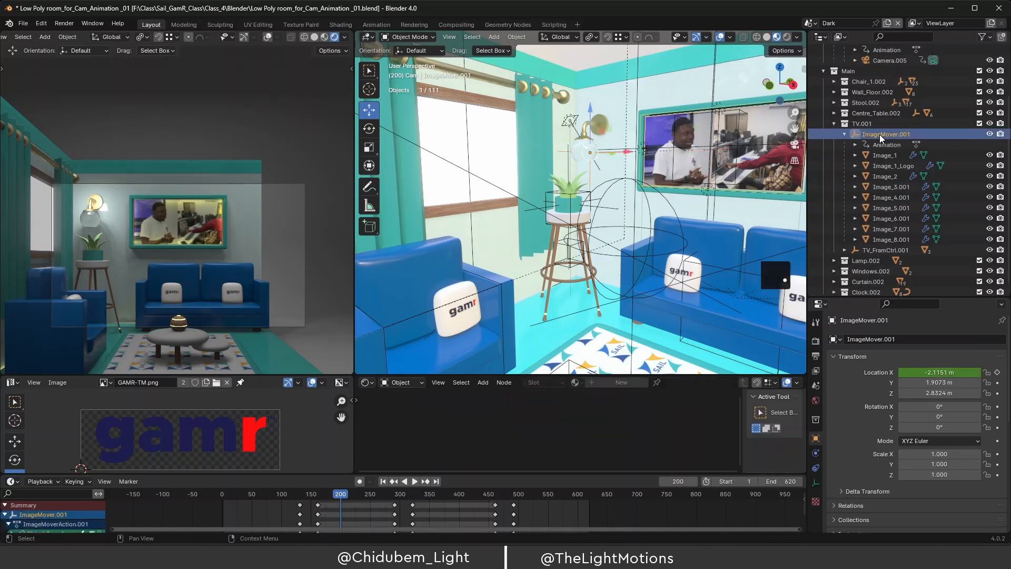
pyautogui.click(881, 144)
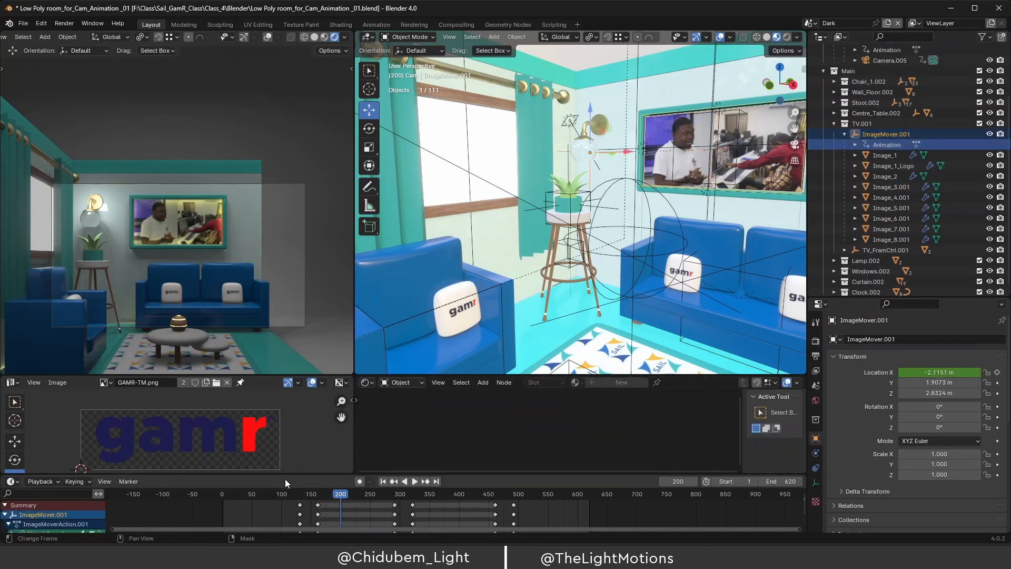
# Shift ImageMover.001's keyframes later in the enlarged Dope Sheet, play to check, and widen the left viewport.
pyautogui.moveTo(292, 473); pyautogui.dragTo(563, 516)
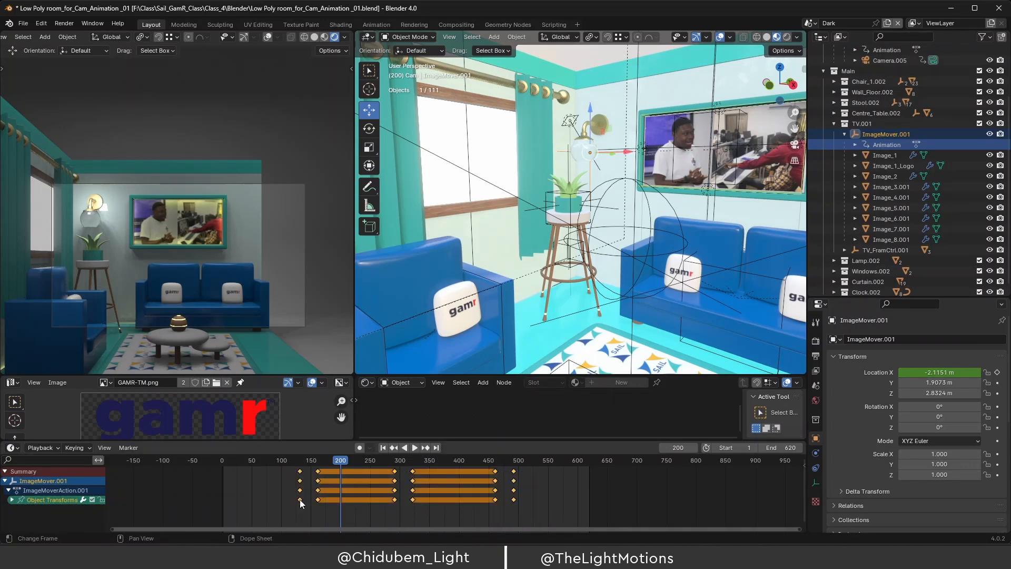
pyautogui.moveTo(300, 503); pyautogui.dragTo(358, 502)
pyautogui.press('space')
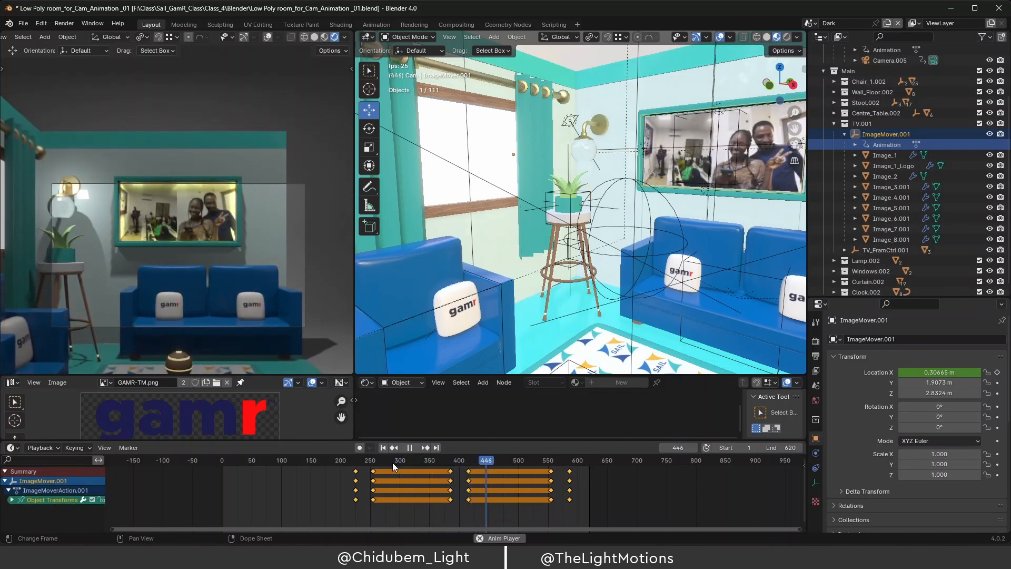
pyautogui.press('space')
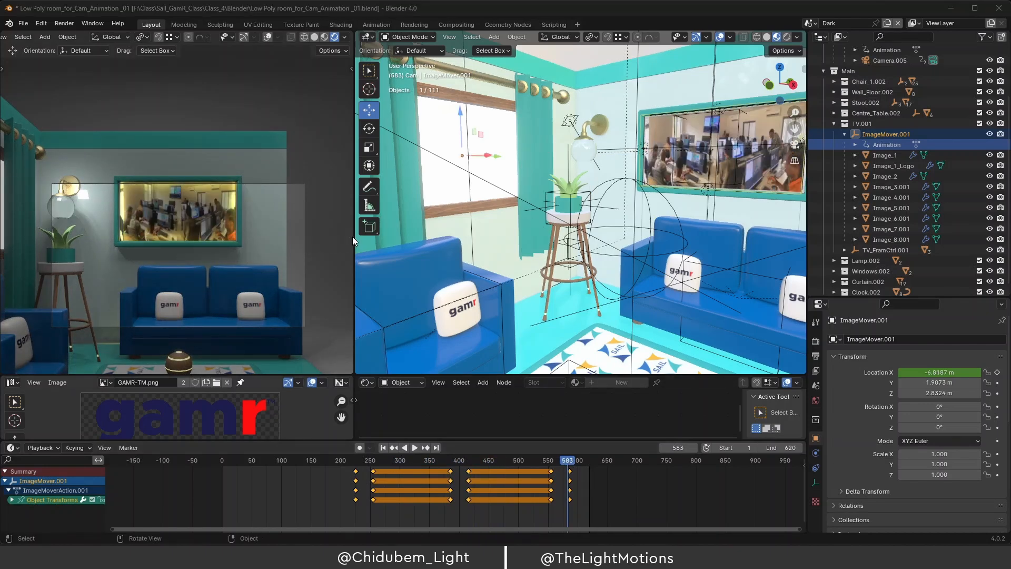
pyautogui.moveTo(354, 236); pyautogui.dragTo(442, 235)
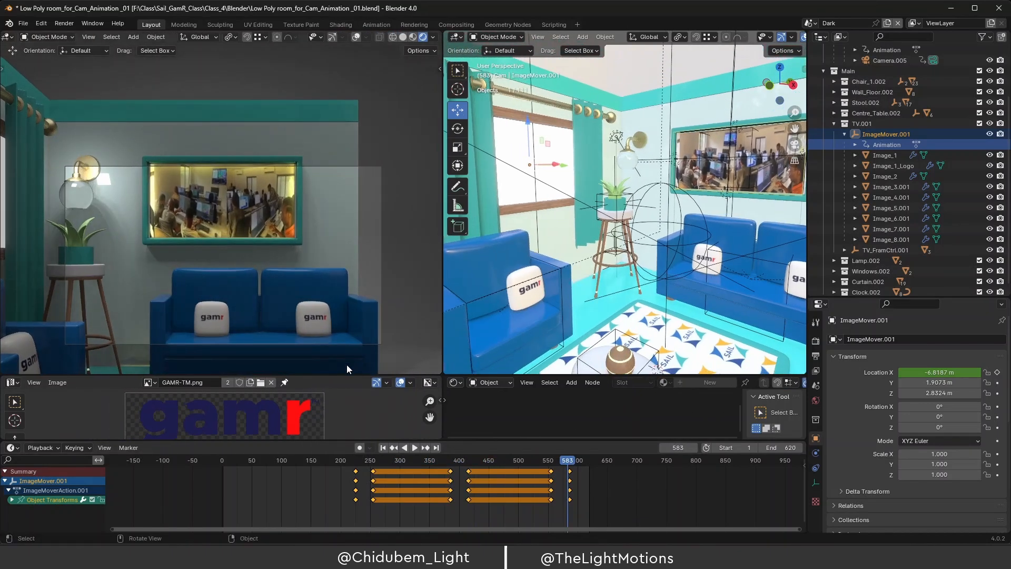
# Make both 3D views taller and play the animation from around frame 220.
pyautogui.moveTo(345, 375); pyautogui.dragTo(349, 409)
pyautogui.moveTo(572, 464); pyautogui.dragTo(327, 482)
pyautogui.press('space')
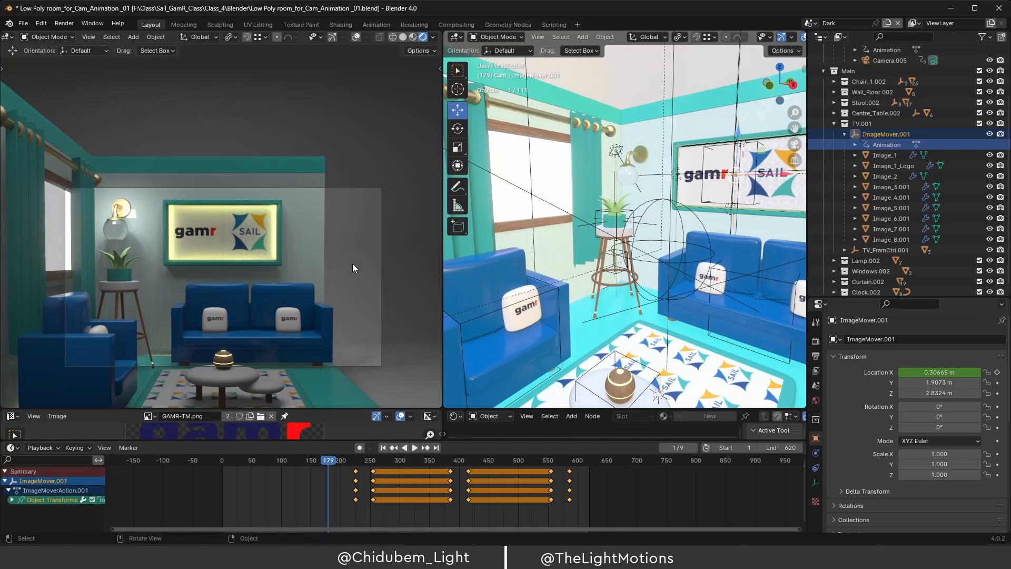
pyautogui.scroll(-10, 666, 234)
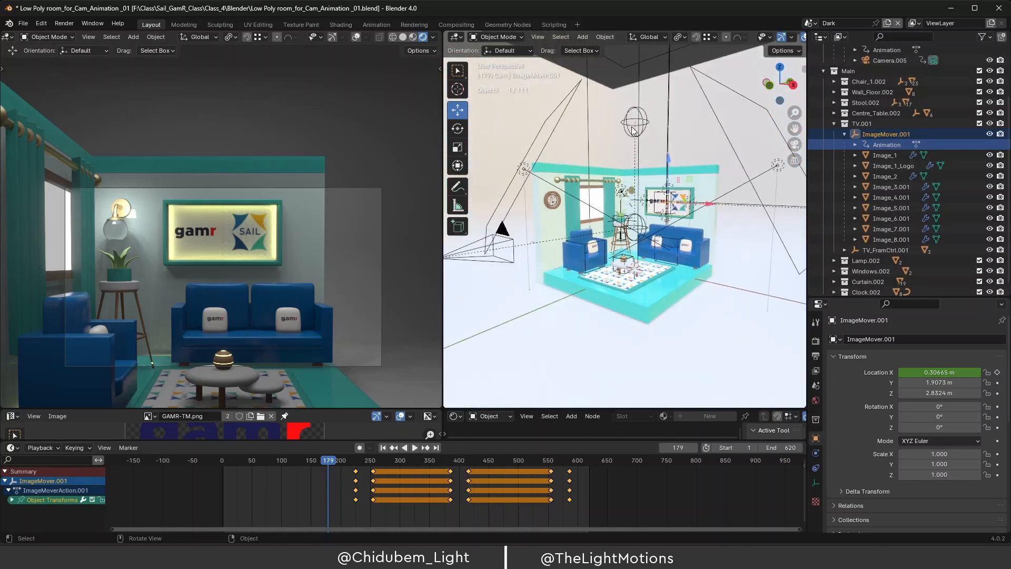
# In Front view, move Main_CamCtrl along X to -0.64597 m and replay from the start.
pyautogui.click(634, 130)
pyautogui.moveTo(634, 141); pyautogui.dragTo(684, 151, button='middle')
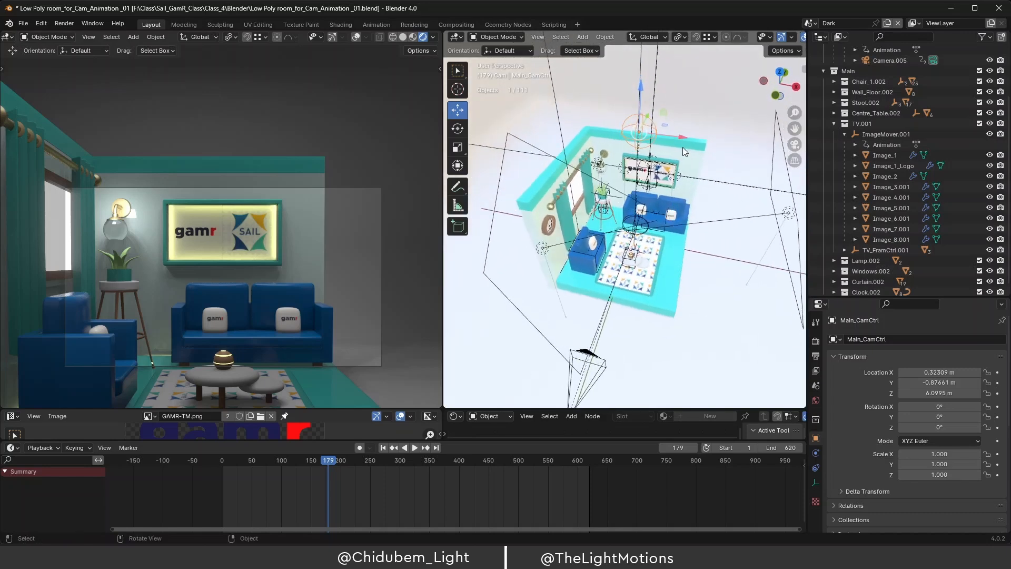
pyautogui.press('KP_1')
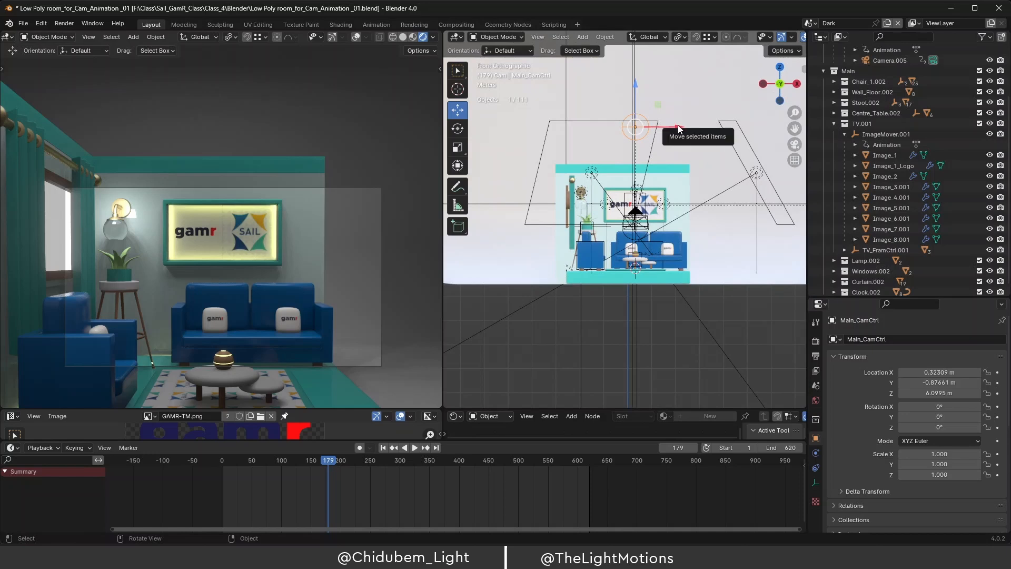
pyautogui.moveTo(675, 126); pyautogui.dragTo(653, 136)
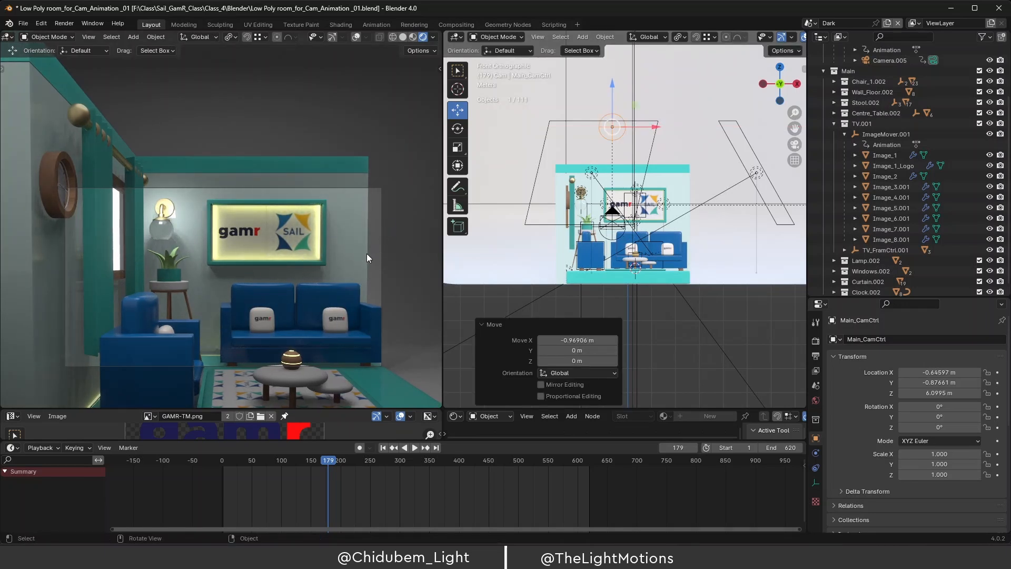
pyautogui.press('space')
pyautogui.moveTo(329, 459); pyautogui.dragTo(224, 479)
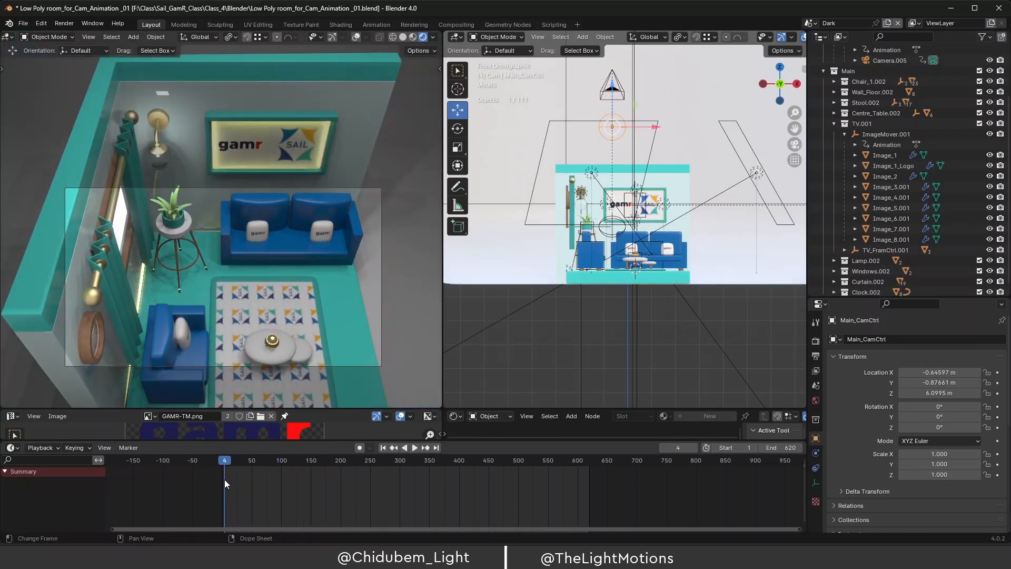
pyautogui.press('space')
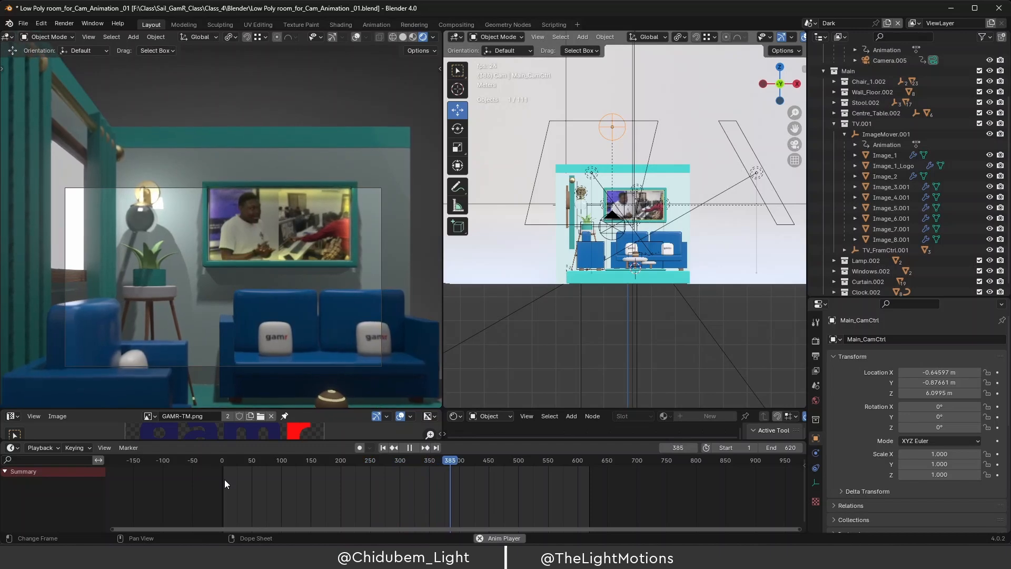
pyautogui.press('space')
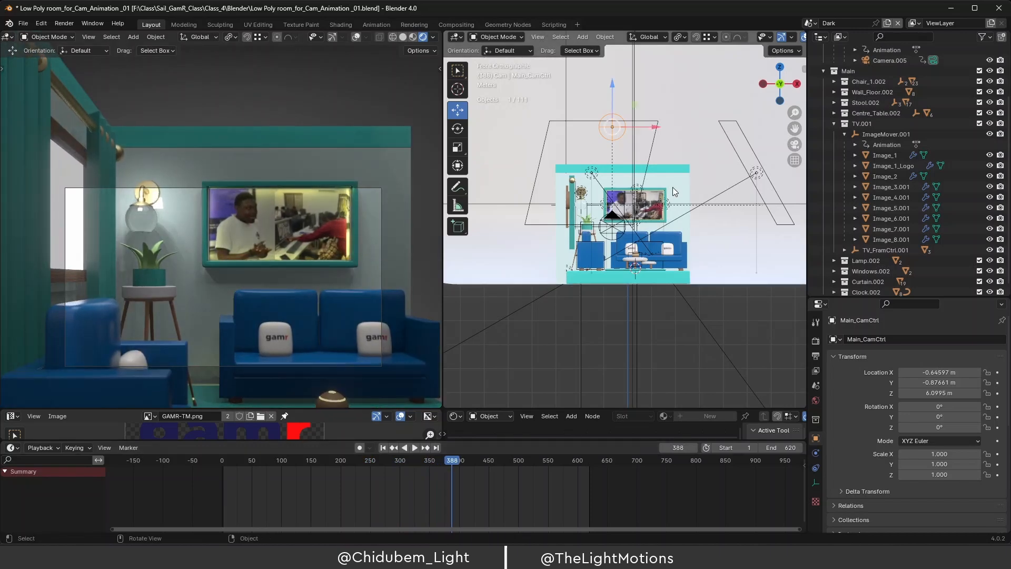
pyautogui.moveTo(672, 188); pyautogui.dragTo(603, 200, button='middle')
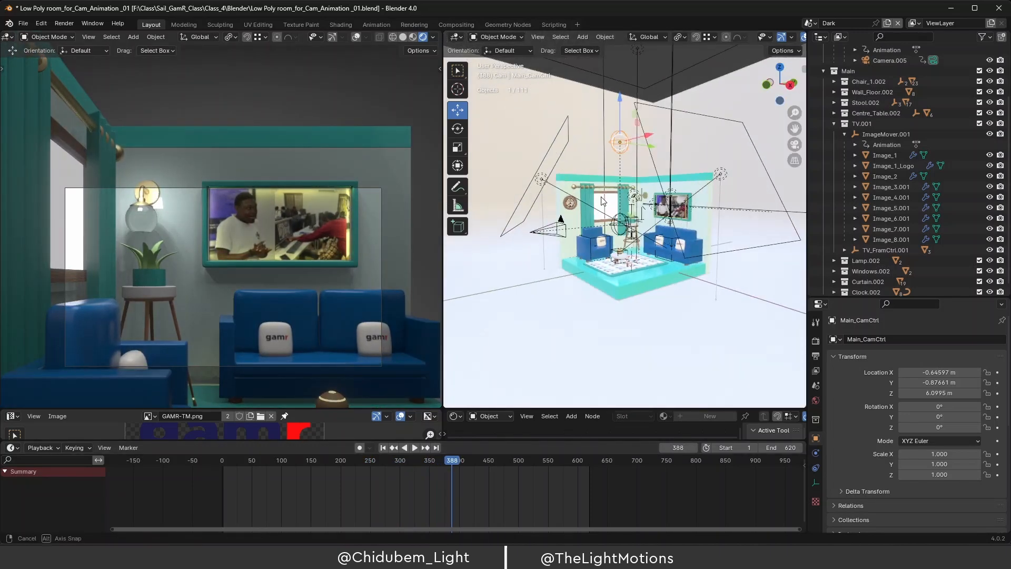
# Retime Camera.005's closing dolly keyframe to about frame 528, preview to frame 556, then select Main_CamCtrl.
pyautogui.click(555, 231)
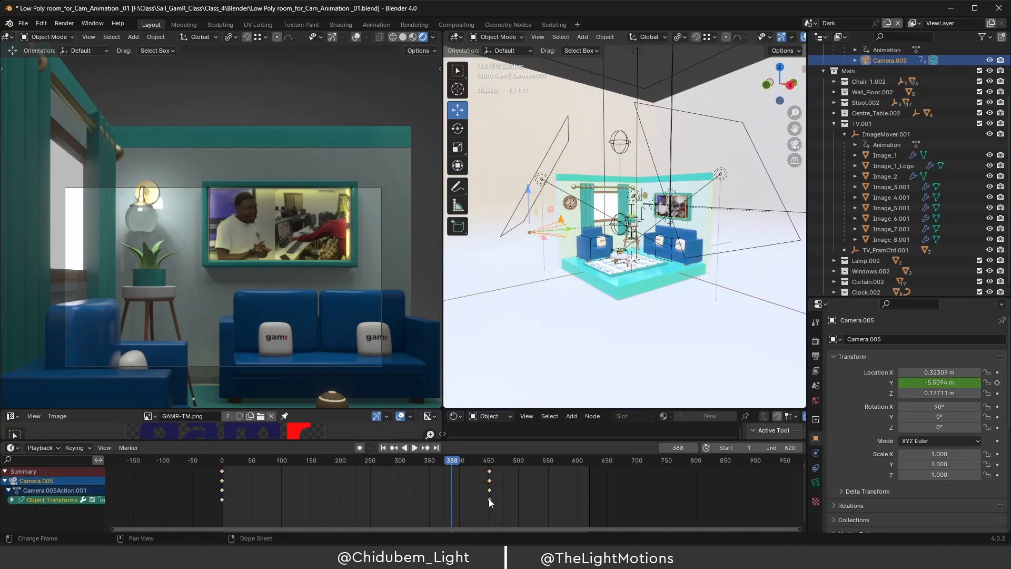
pyautogui.moveTo(489, 498); pyautogui.dragTo(537, 495)
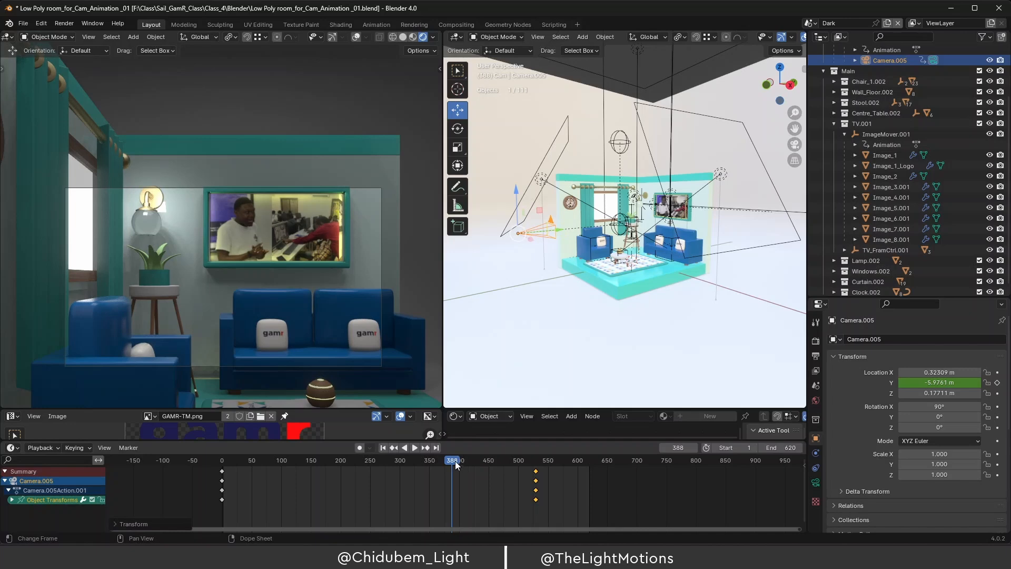
pyautogui.moveTo(456, 465); pyautogui.dragTo(238, 486)
pyautogui.press('space')
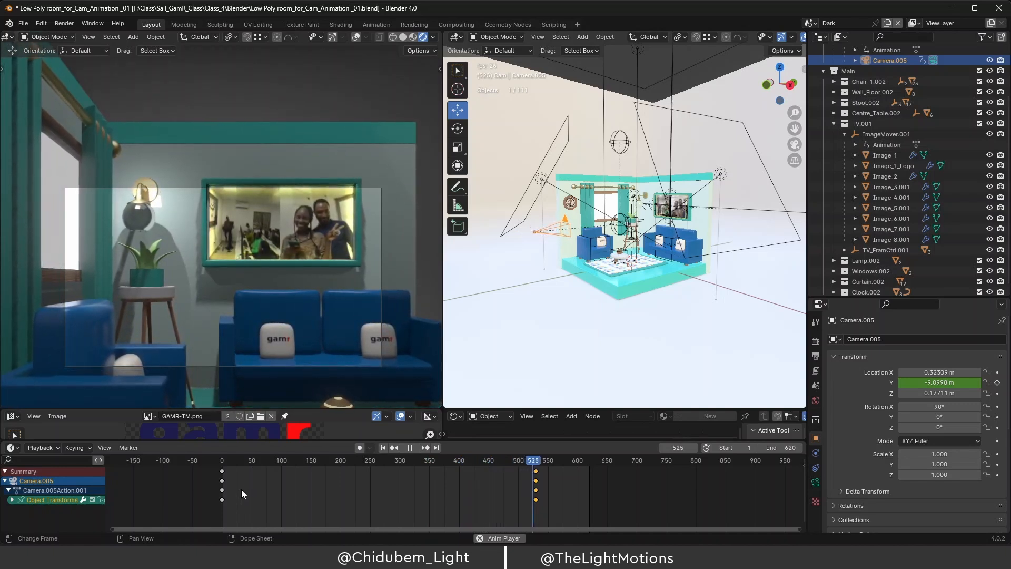
pyautogui.press('space')
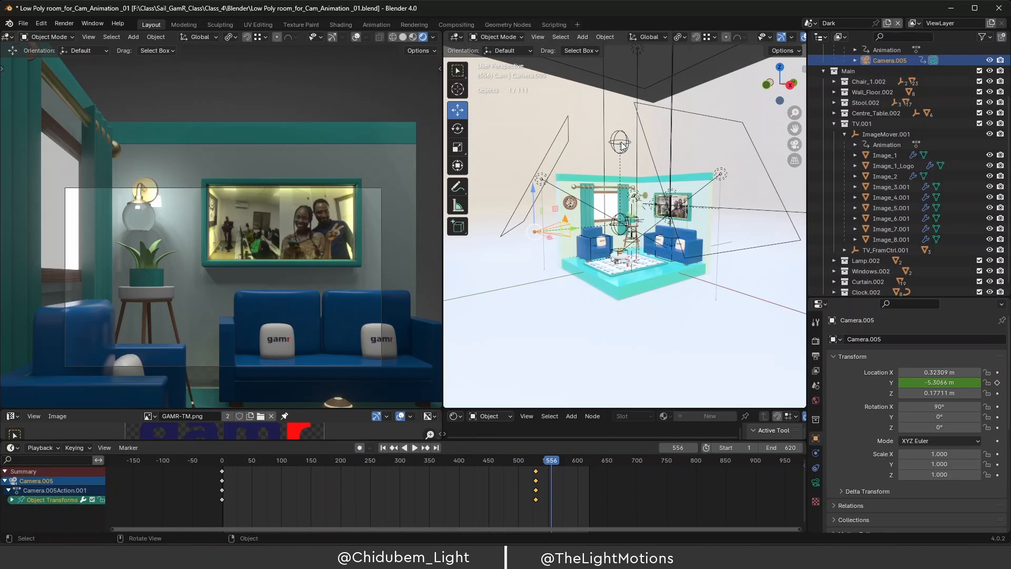
pyautogui.click(620, 143)
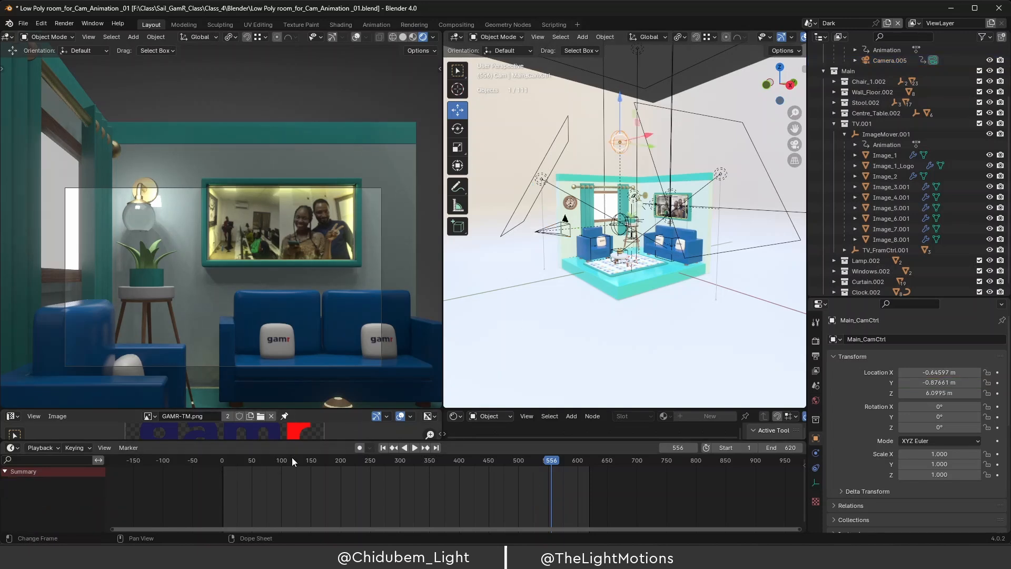
# At frame 5, set Main_CamCtrl's Rotation Z to 0° and keyframe it.
pyautogui.moveTo(294, 466)
pyautogui.mouseDown()
pyautogui.moveTo(244, 469)
pyautogui.moveTo(290, 470)
pyautogui.moveTo(280, 471)
pyautogui.mouseUp()
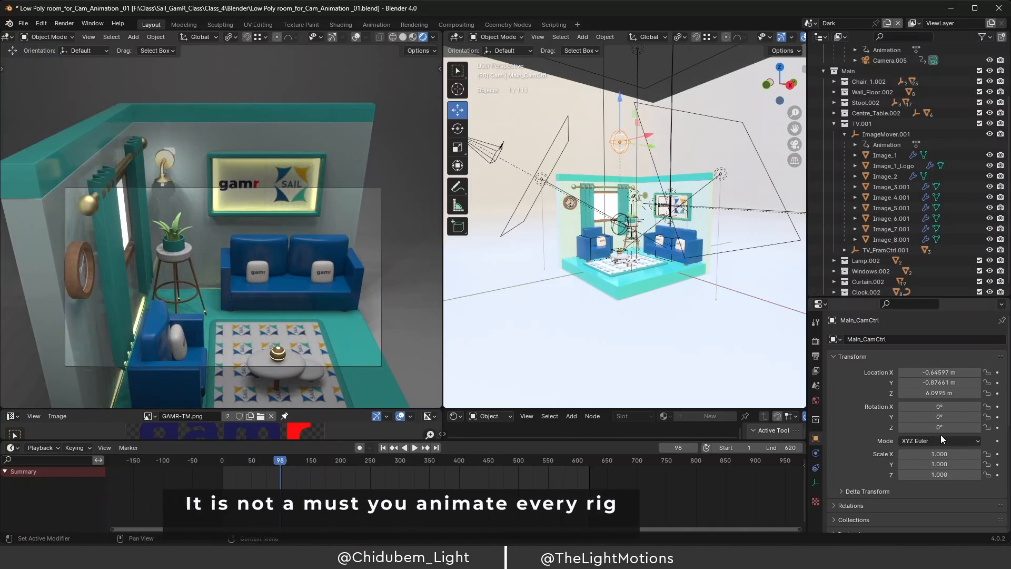
pyautogui.moveTo(939, 428)
pyautogui.mouseDown()
pyautogui.moveTo(993, 428)
pyautogui.moveTo(885, 428)
pyautogui.moveTo(993, 427)
pyautogui.moveTo(942, 427)
pyautogui.moveTo(969, 427)
pyautogui.moveTo(943, 439)
pyautogui.mouseUp()
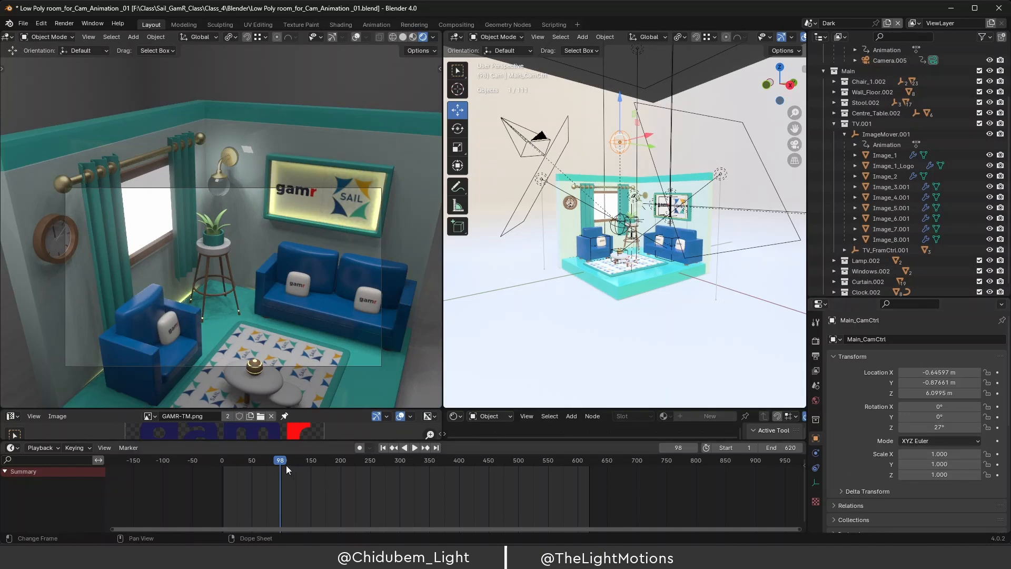
pyautogui.moveTo(285, 462); pyautogui.dragTo(226, 462)
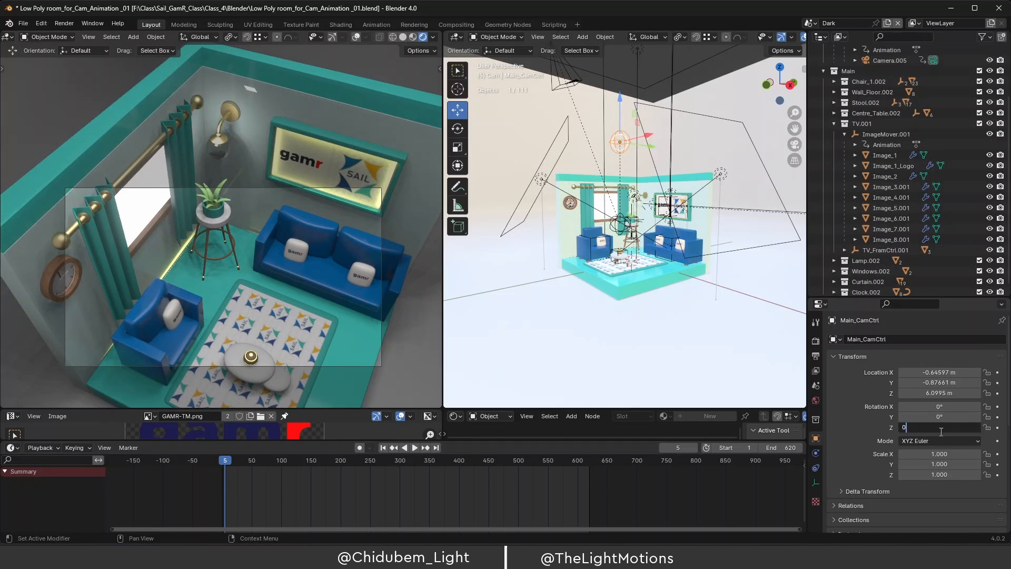
pyautogui.click(941, 432)
pyautogui.write('0')
pyautogui.press('Return')
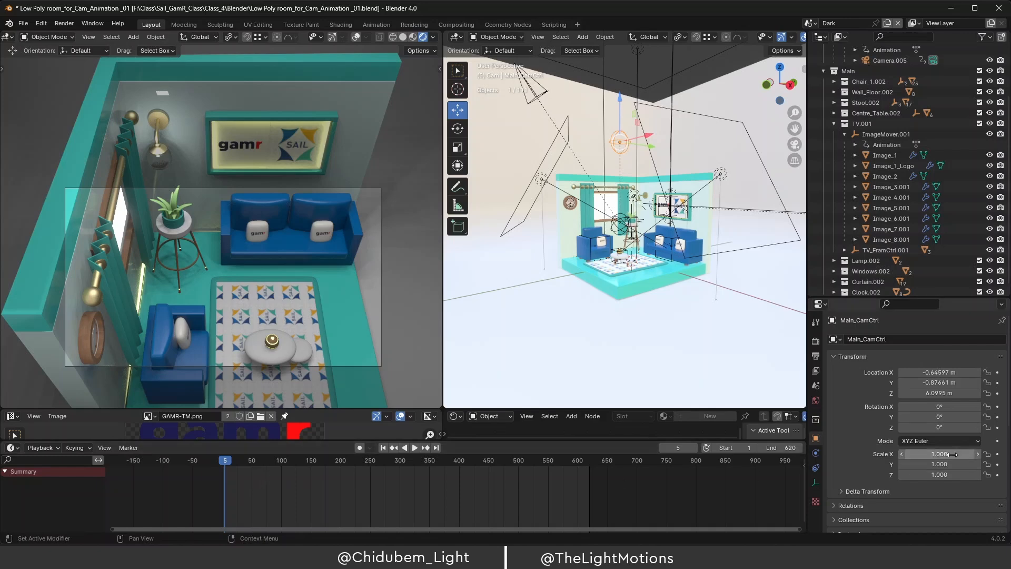
pyautogui.click(998, 428)
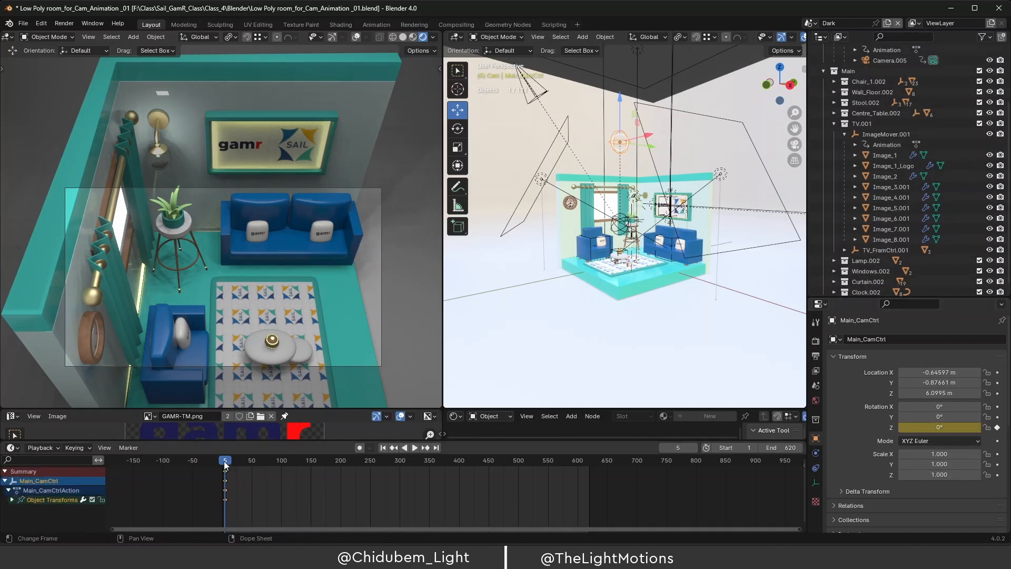
# At frame 298, rotate Main_CamCtrl to 13° on Z and keyframe it.
pyautogui.moveTo(226, 464); pyautogui.dragTo(400, 492)
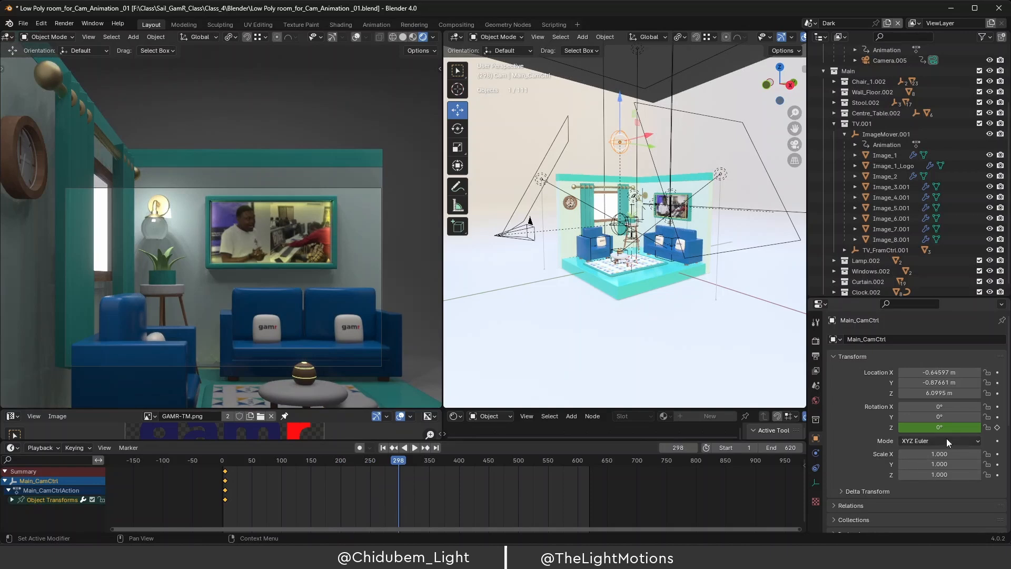
pyautogui.moveTo(942, 428)
pyautogui.mouseDown()
pyautogui.moveTo(908, 428)
pyautogui.moveTo(972, 428)
pyautogui.moveTo(904, 428)
pyautogui.moveTo(925, 428)
pyautogui.mouseUp()
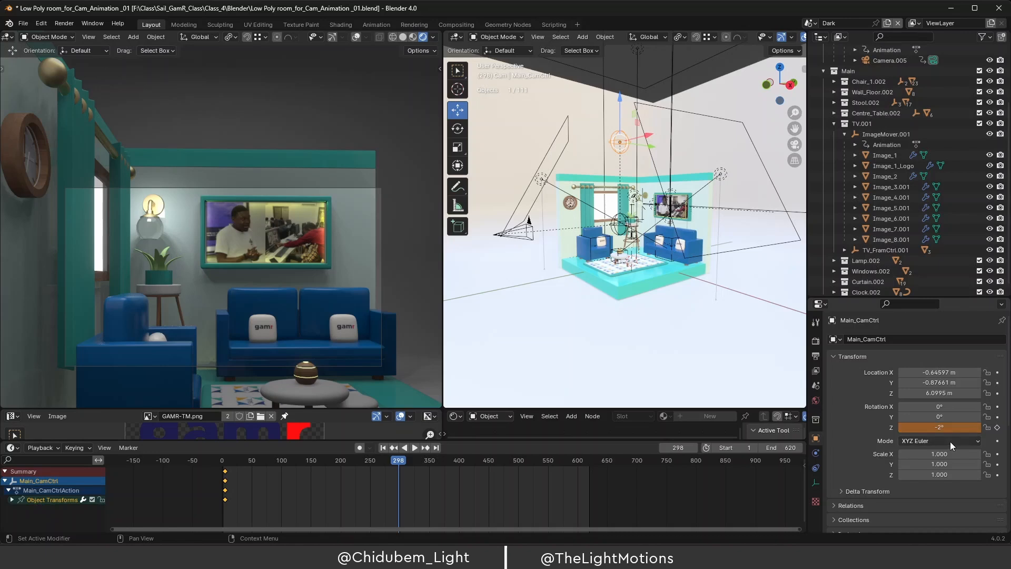
pyautogui.moveTo(926, 427)
pyautogui.mouseDown()
pyautogui.moveTo(908, 427)
pyautogui.moveTo(927, 428)
pyautogui.mouseUp()
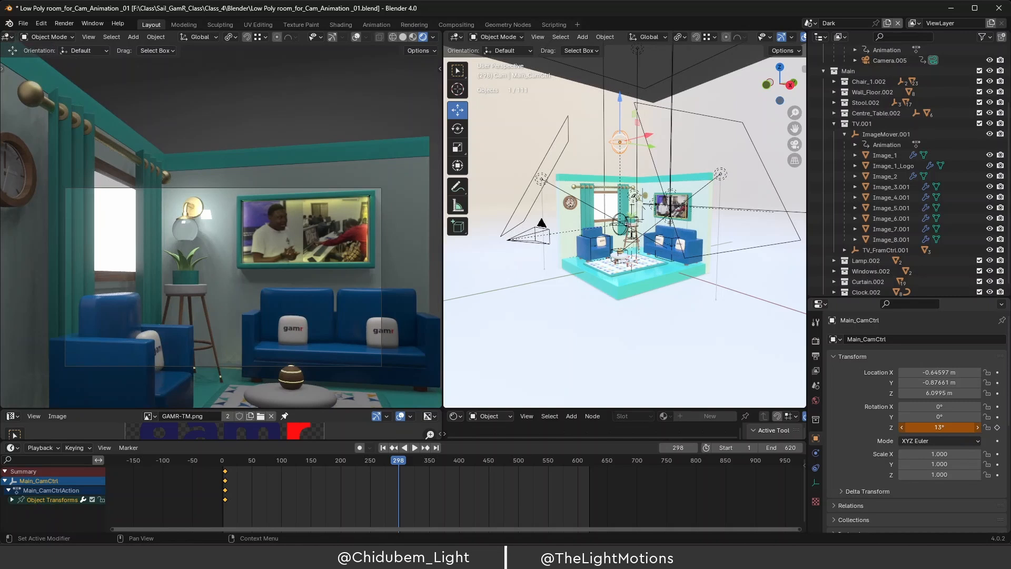
pyautogui.click(997, 428)
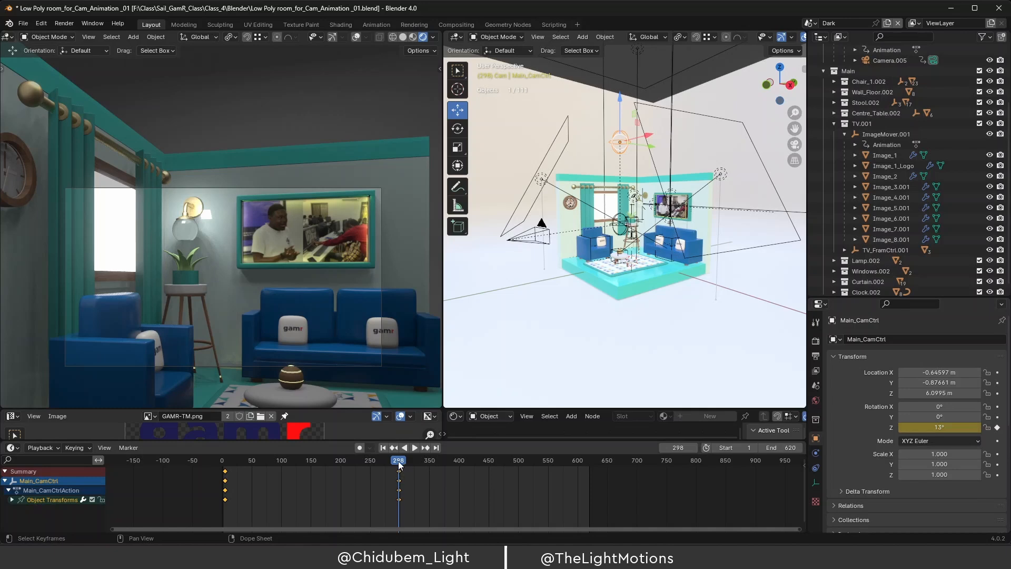
pyautogui.moveTo(399, 462); pyautogui.dragTo(226, 471)
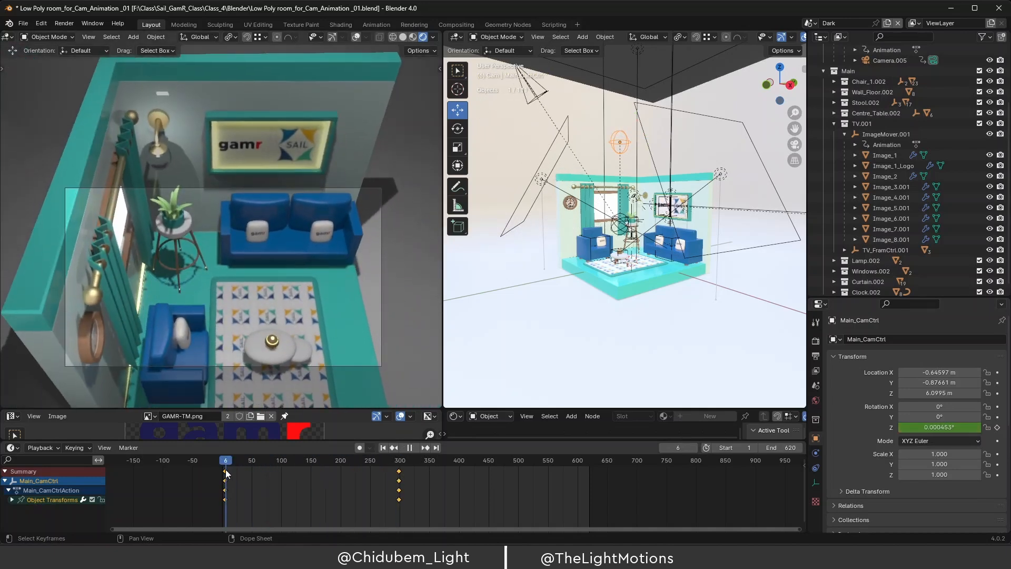
pyautogui.press('space')
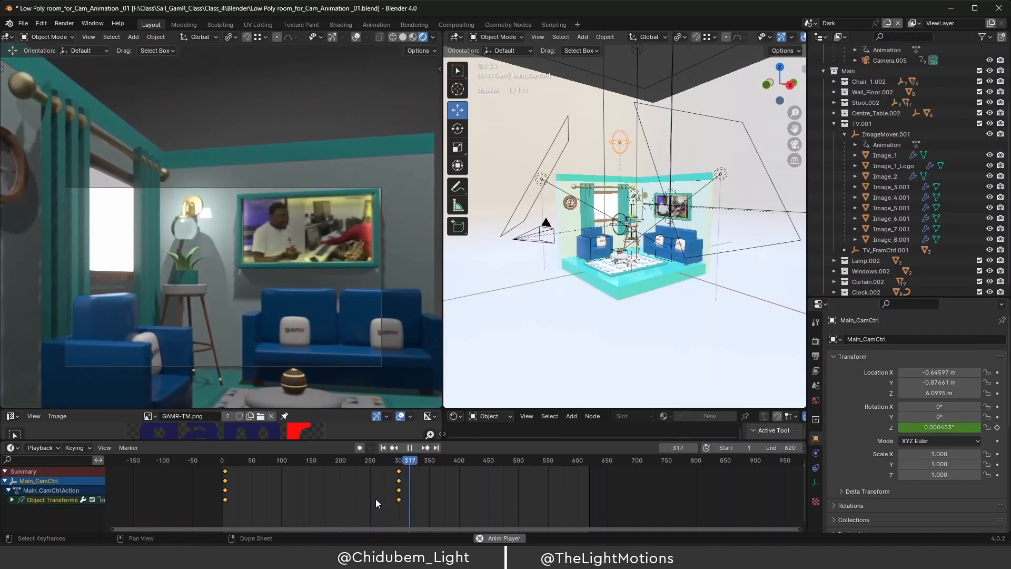
pyautogui.press('space')
pyautogui.moveTo(415, 460); pyautogui.dragTo(335, 479)
pyautogui.press('space')
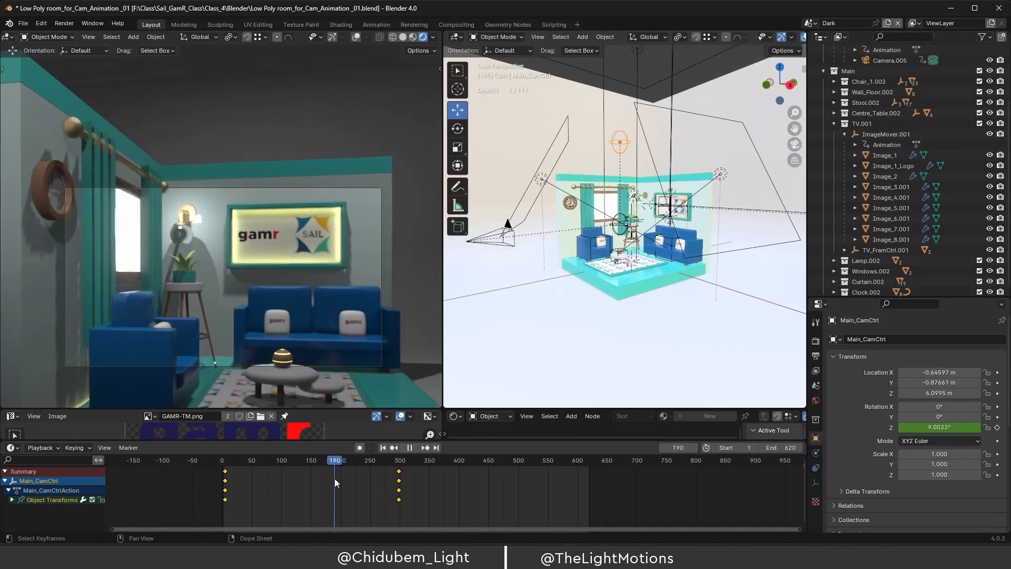
pyautogui.moveTo(237, 476)
pyautogui.mouseDown()
pyautogui.moveTo(325, 479)
pyautogui.moveTo(361, 464)
pyautogui.moveTo(380, 474)
pyautogui.moveTo(314, 481)
pyautogui.moveTo(266, 472)
pyautogui.moveTo(225, 494)
pyautogui.moveTo(225, 463)
pyautogui.mouseUp()
pyautogui.press('space')
pyautogui.press('space')
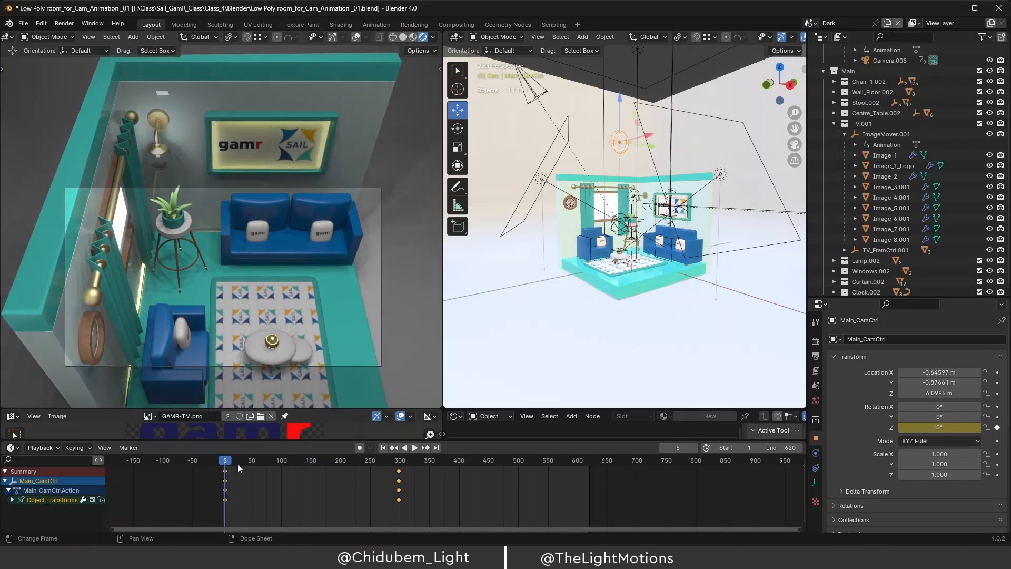
# Clear Main_CamCtrl's Rotation Z keyframes and scrub to confirm the rig no longer turns.
pyautogui.rightClick(941, 430)
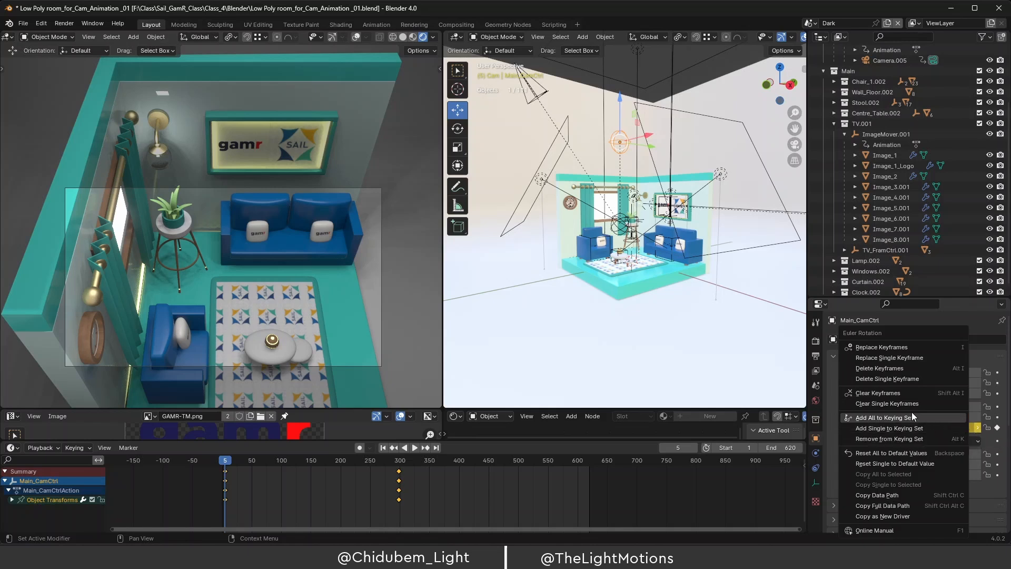
pyautogui.rightClick(951, 429)
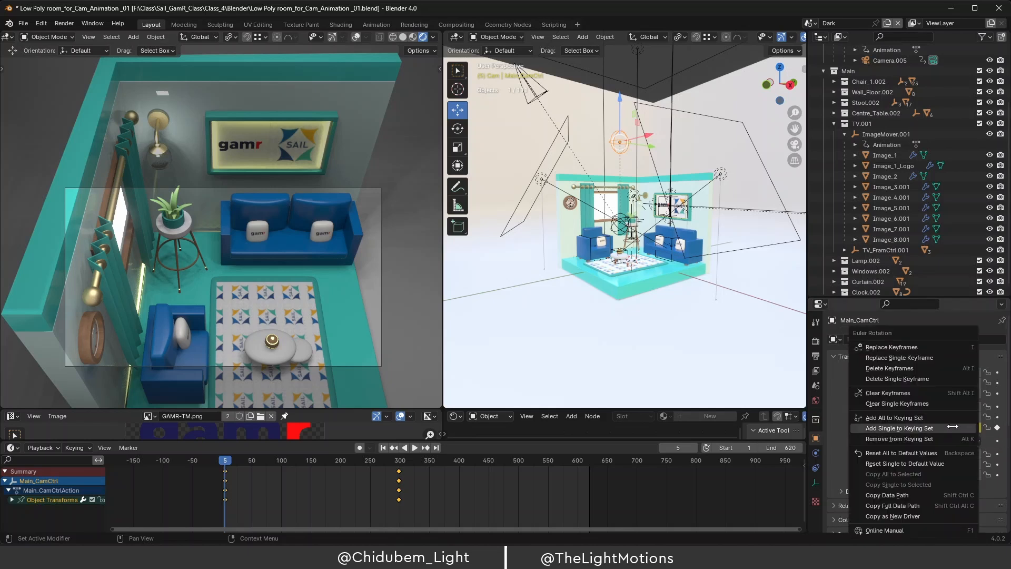
pyautogui.click(902, 393)
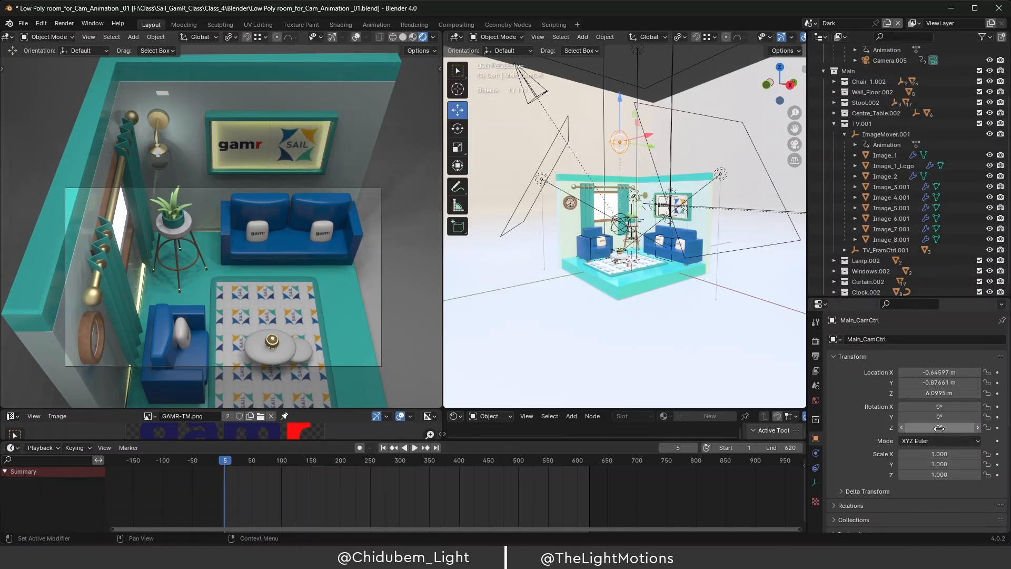
pyautogui.moveTo(229, 461); pyautogui.dragTo(492, 507)
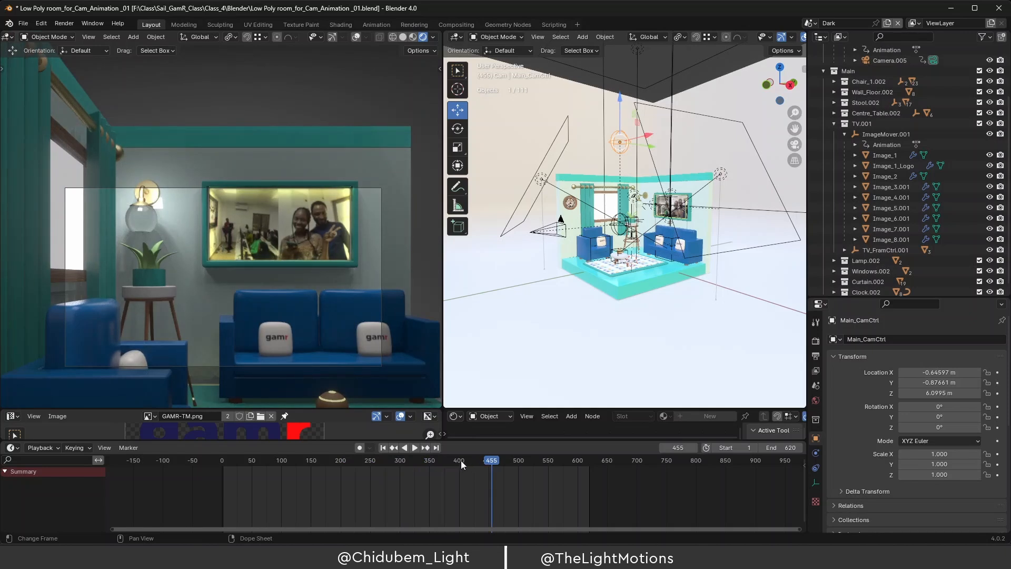
# Duplicate the Cam collection in the Outliner, creating Cam.001 with Main_CamCtrl.001.
pyautogui.click(822, 71)
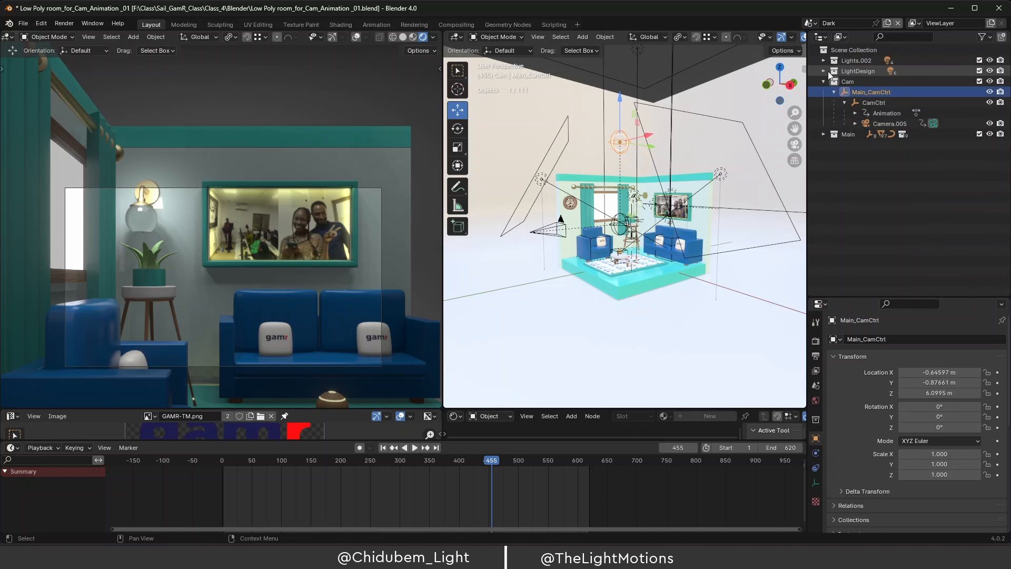
pyautogui.click(823, 80)
pyautogui.click(847, 80)
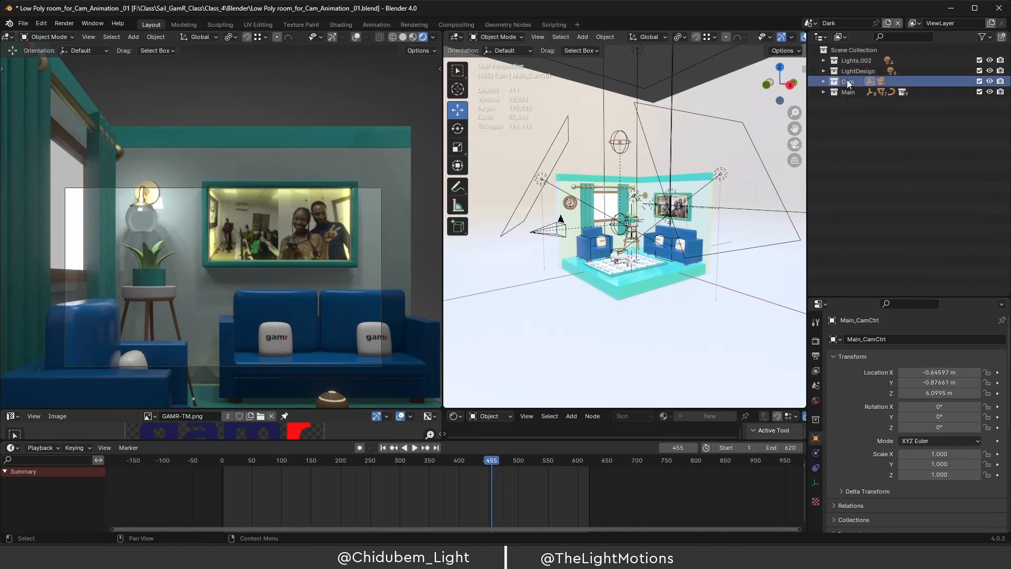
pyautogui.click(823, 81)
pyautogui.click(823, 80)
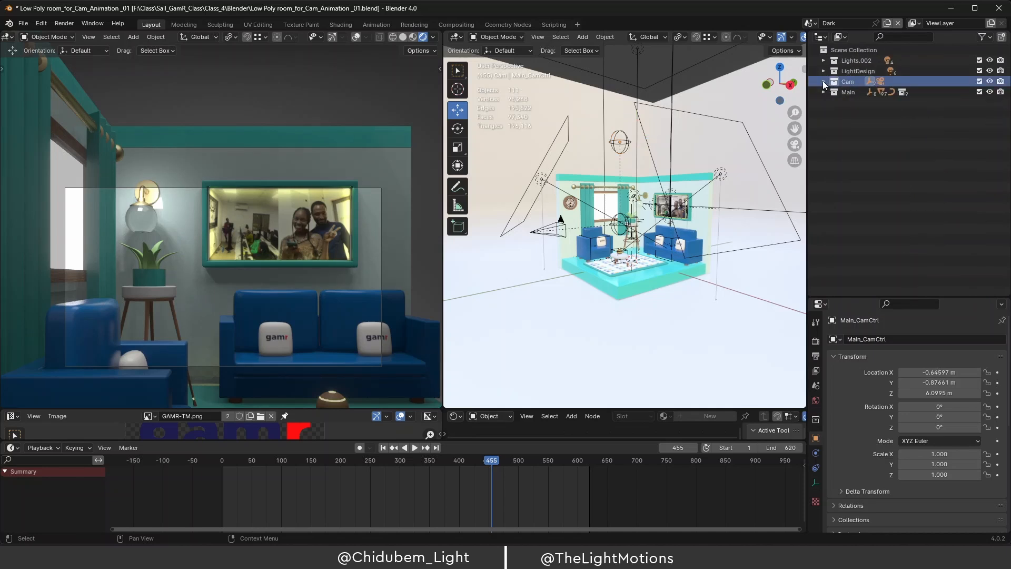
pyautogui.rightClick(858, 81)
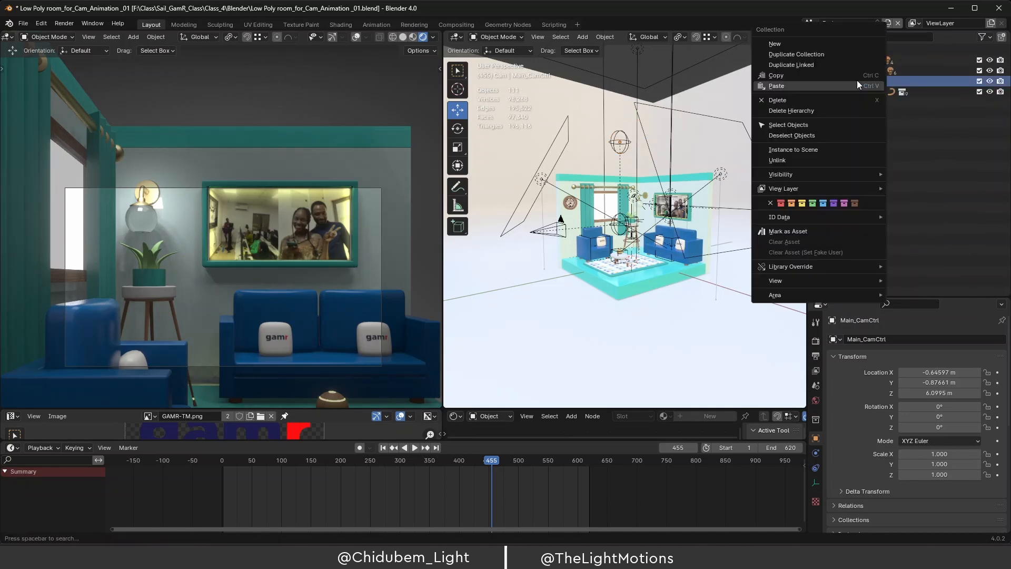
pyautogui.click(905, 81)
pyautogui.rightClick(893, 81)
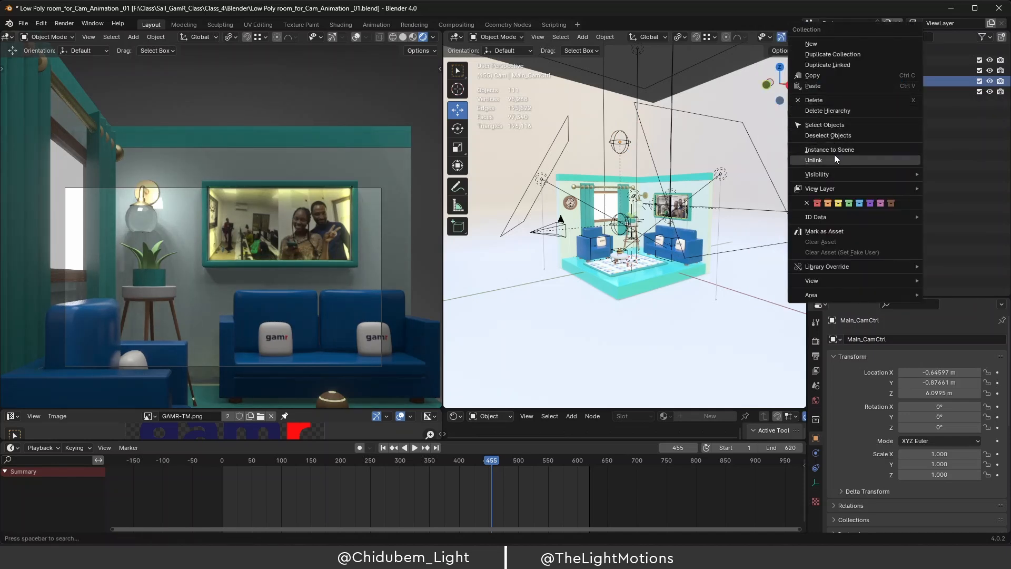
pyautogui.click(848, 55)
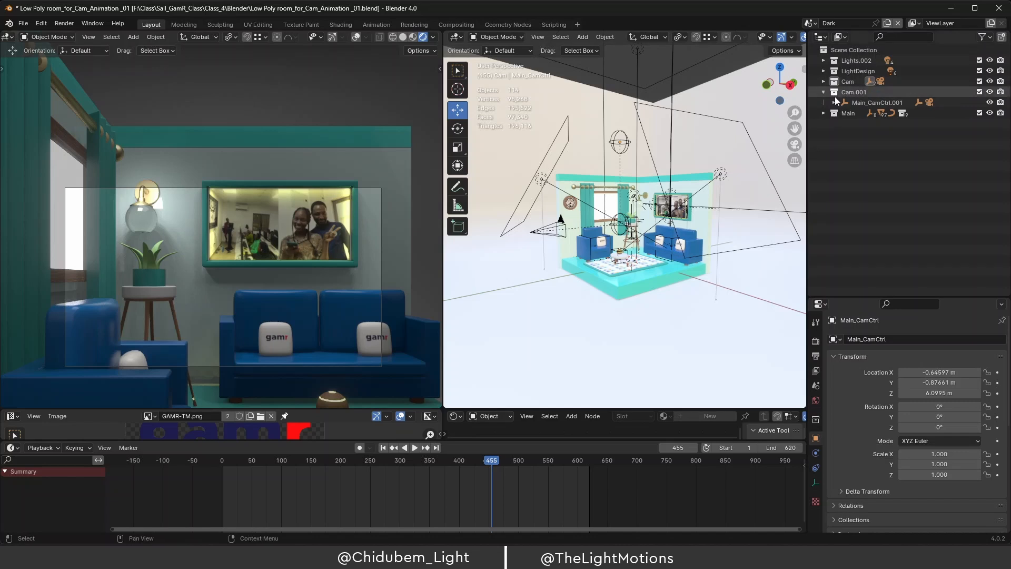
# Rename the Cam.001 collection to Cam_Rotate and expand Main_CamCtrl.001 and CamCtrl.005.
pyautogui.doubleClick(867, 90)
pyautogui.click(874, 92)
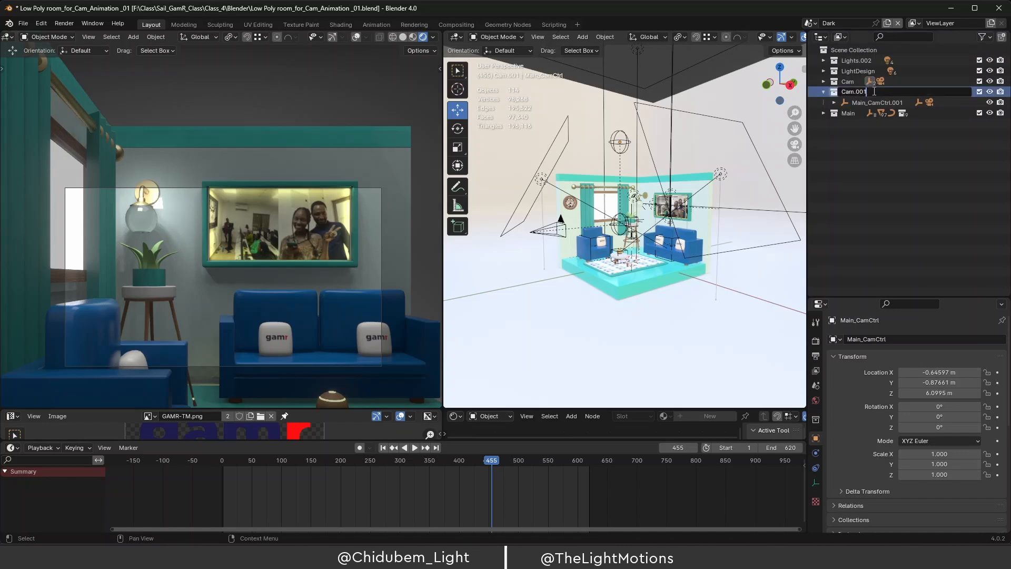
pyautogui.press('BackSpace')
pyautogui.press('BackSpace')
pyautogui.press('BackSpace')
pyautogui.press('BackSpace')
pyautogui.write('_Rotate')
pyautogui.press('Return')
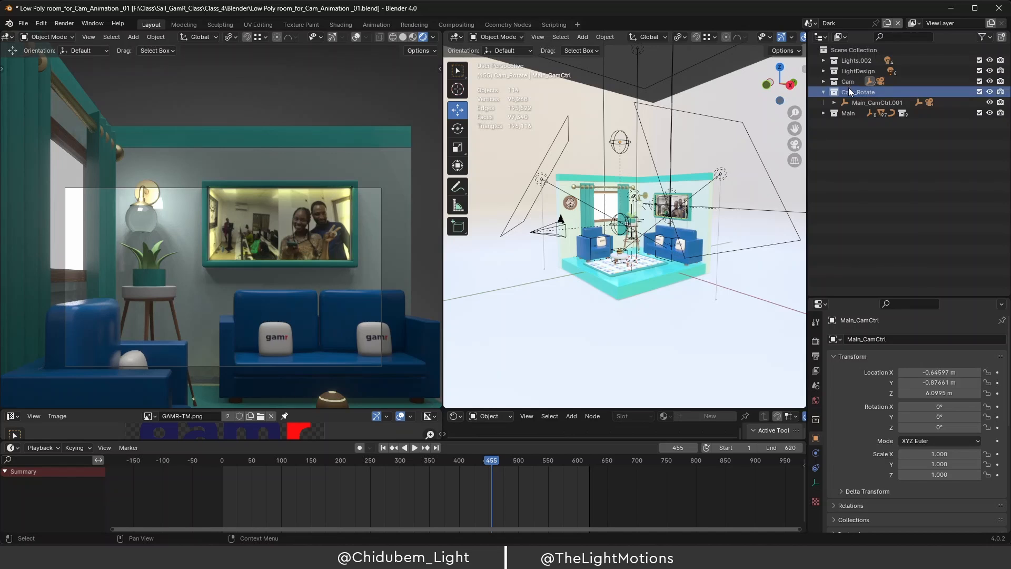
pyautogui.click(833, 103)
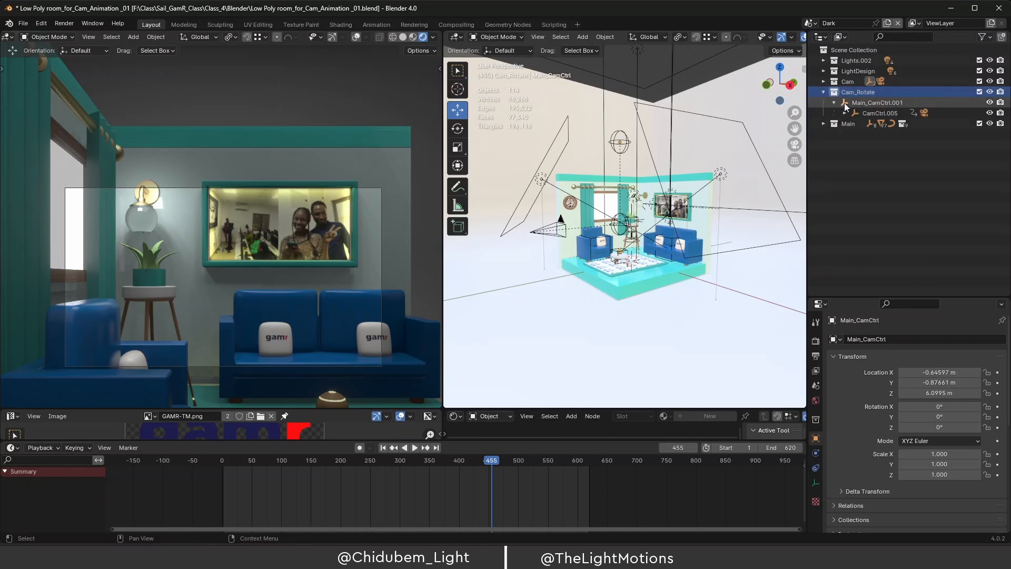
pyautogui.click(845, 113)
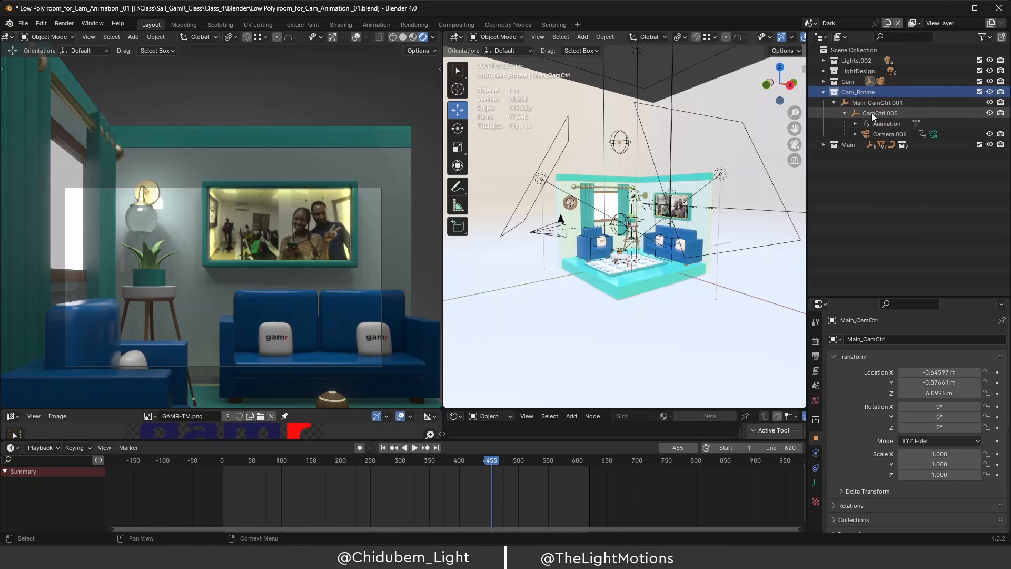
# Delete the duplicated CamCtrl.005's keyframes at frames 0 and 200.
pyautogui.click(934, 133)
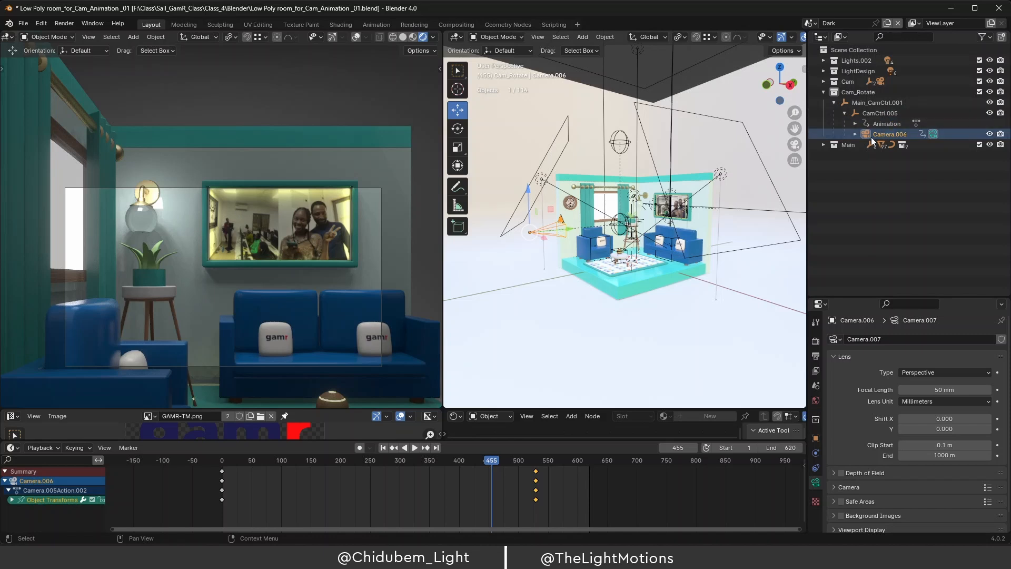
pyautogui.moveTo(471, 463)
pyautogui.mouseDown()
pyautogui.moveTo(491, 462)
pyautogui.moveTo(472, 467)
pyautogui.moveTo(490, 467)
pyautogui.moveTo(484, 473)
pyautogui.mouseUp()
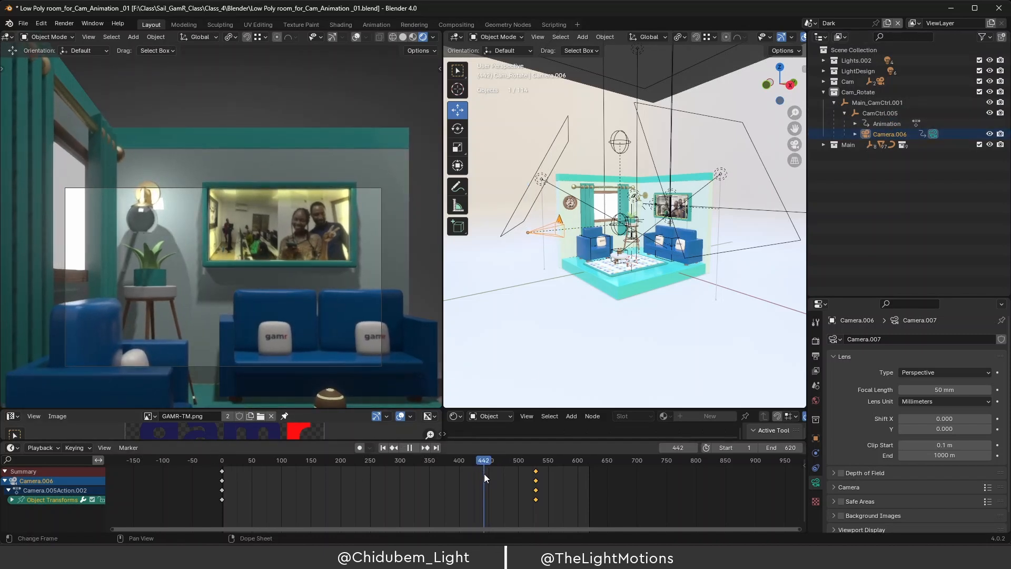
pyautogui.click(892, 123)
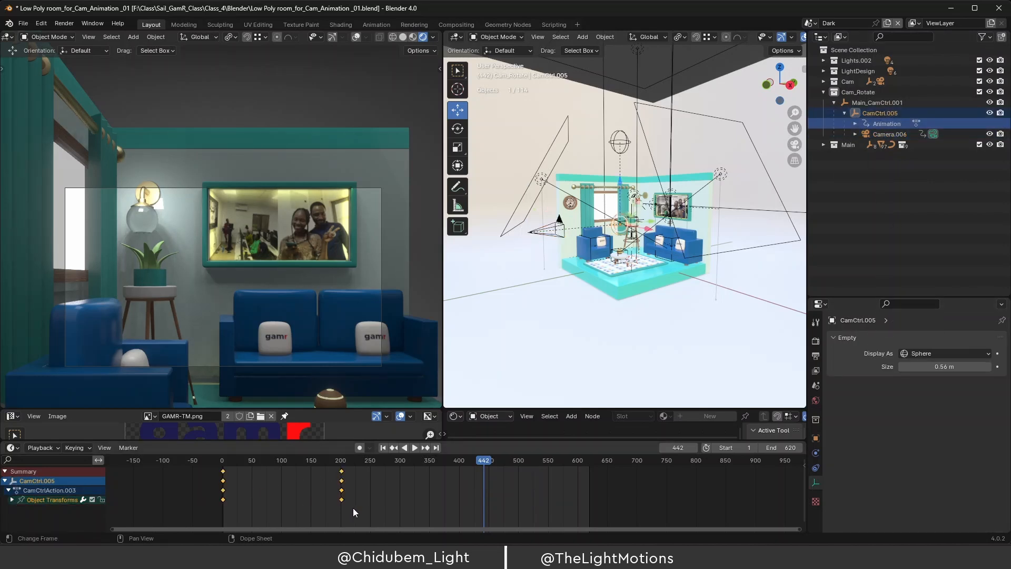
pyautogui.moveTo(352, 507); pyautogui.dragTo(191, 479)
pyautogui.press('Delete')
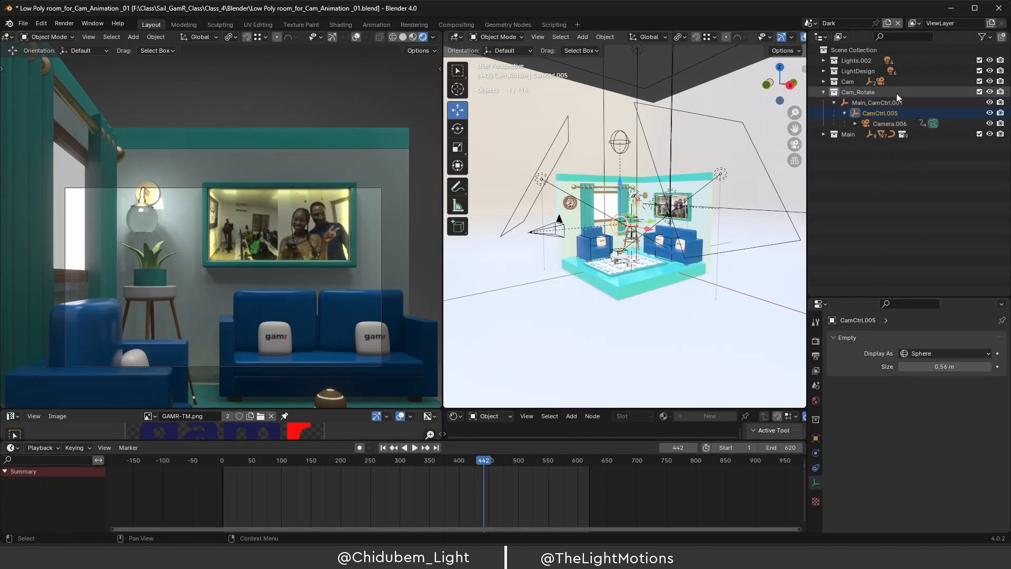
# Delete all of Camera.006's keyframes, then select Main_CamCtrl.001.
pyautogui.click(895, 122)
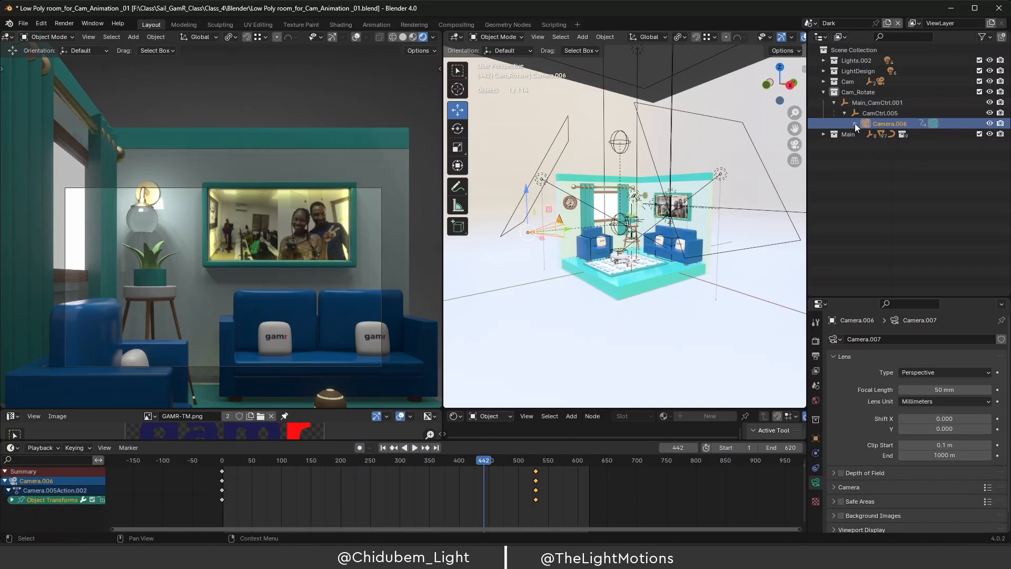
pyautogui.click(855, 124)
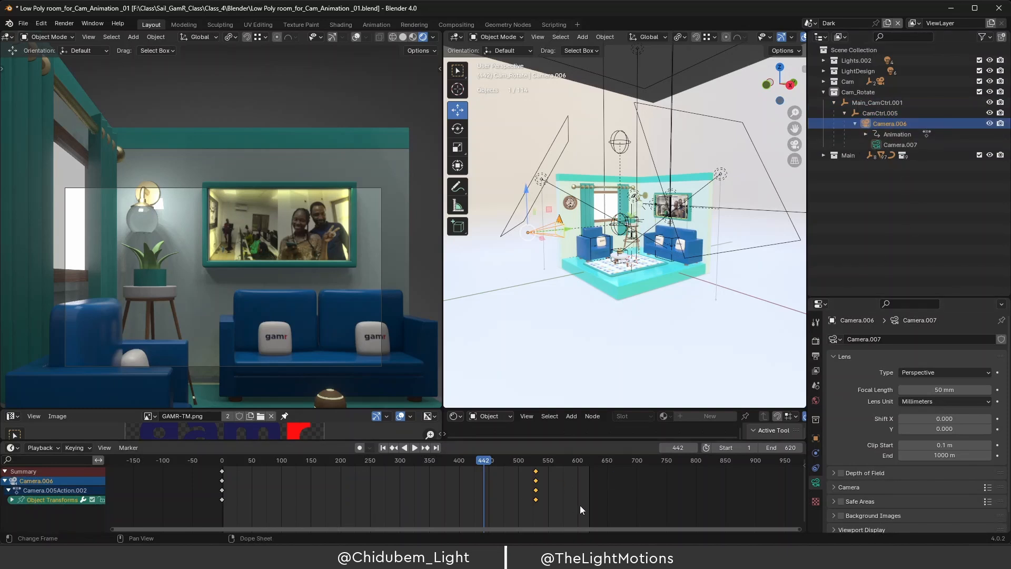
pyautogui.moveTo(568, 513); pyautogui.dragTo(172, 478)
pyautogui.press('Delete')
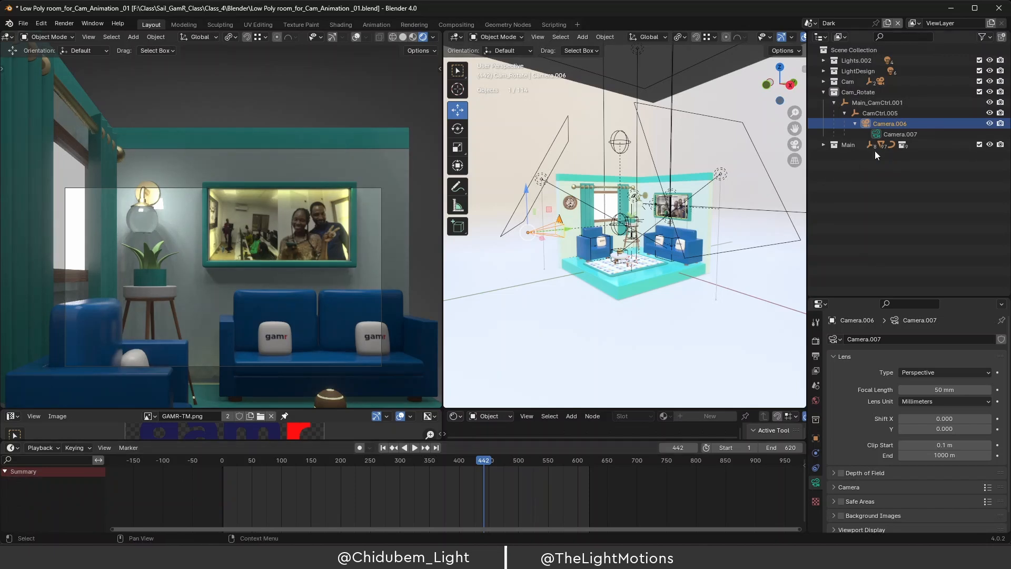
pyautogui.click(882, 102)
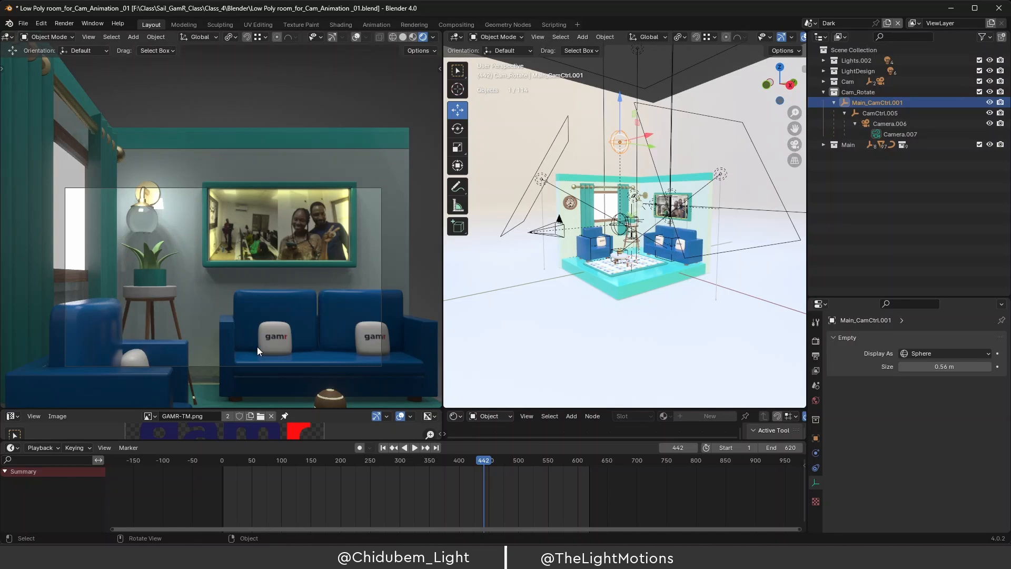
# Select Camera.007 and toggle between the camera view and a wider room view.
pyautogui.click(878, 133)
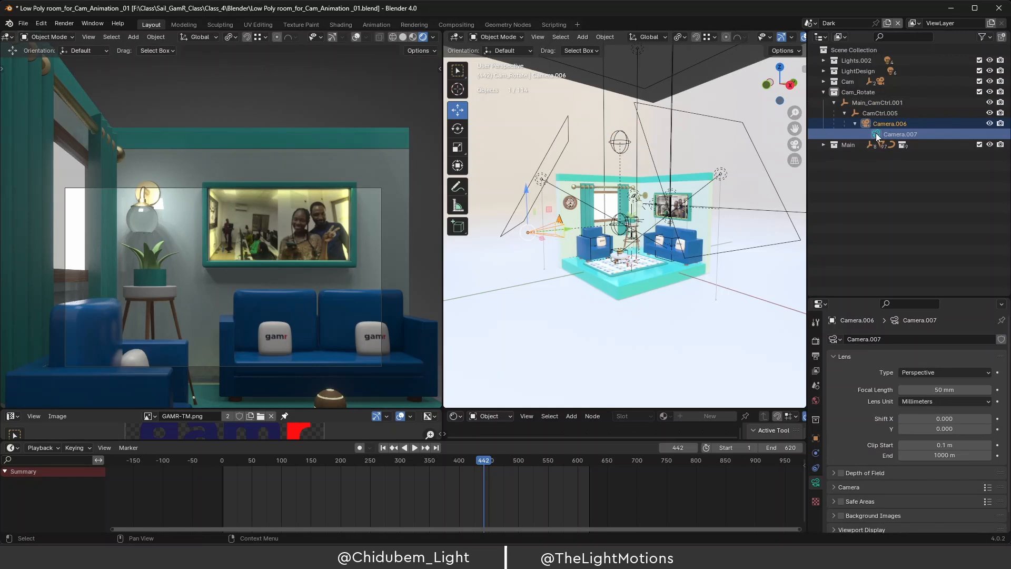
pyautogui.press('KP_0')
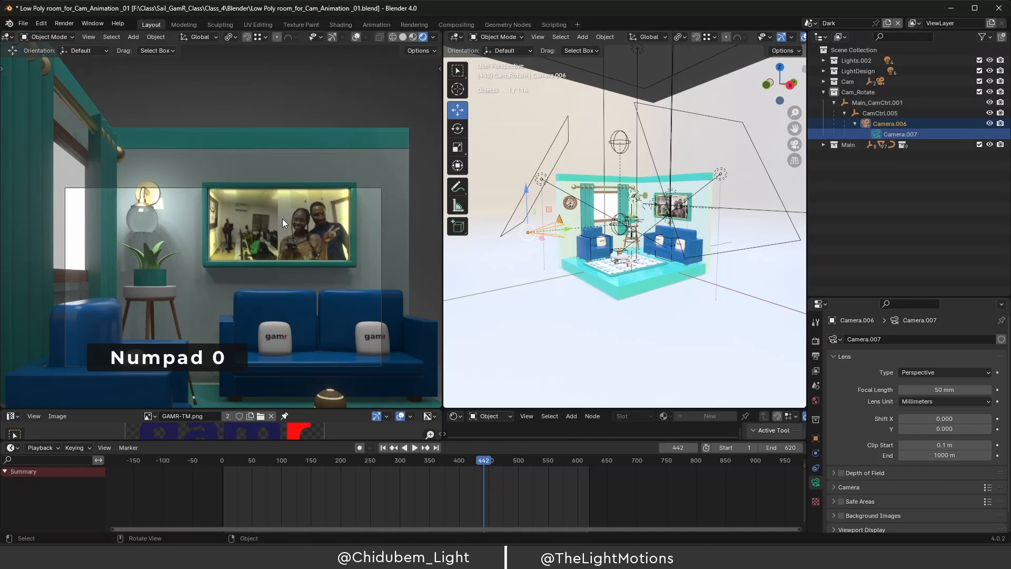
pyautogui.press('KP_0')
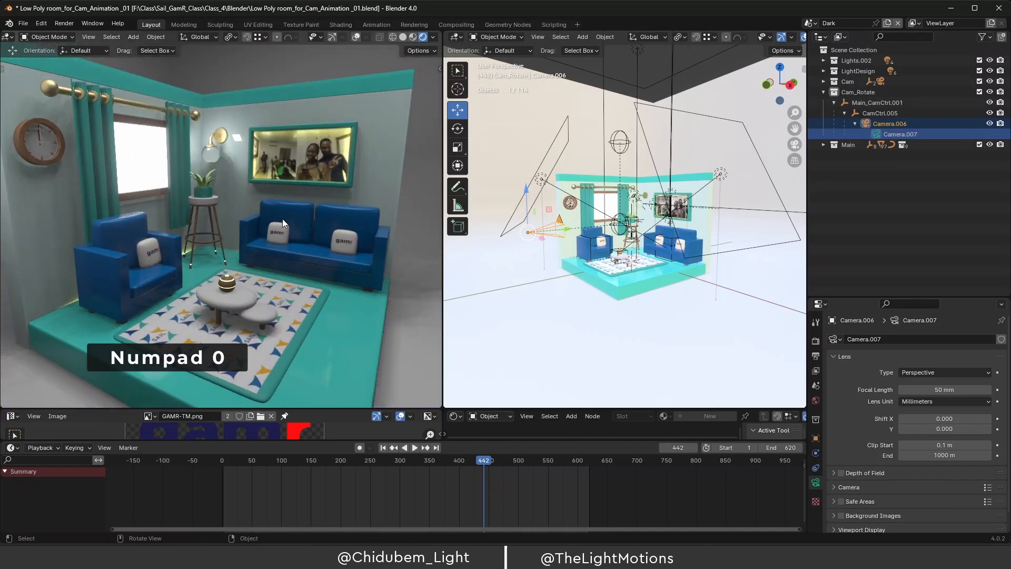
pyautogui.press('KP_0')
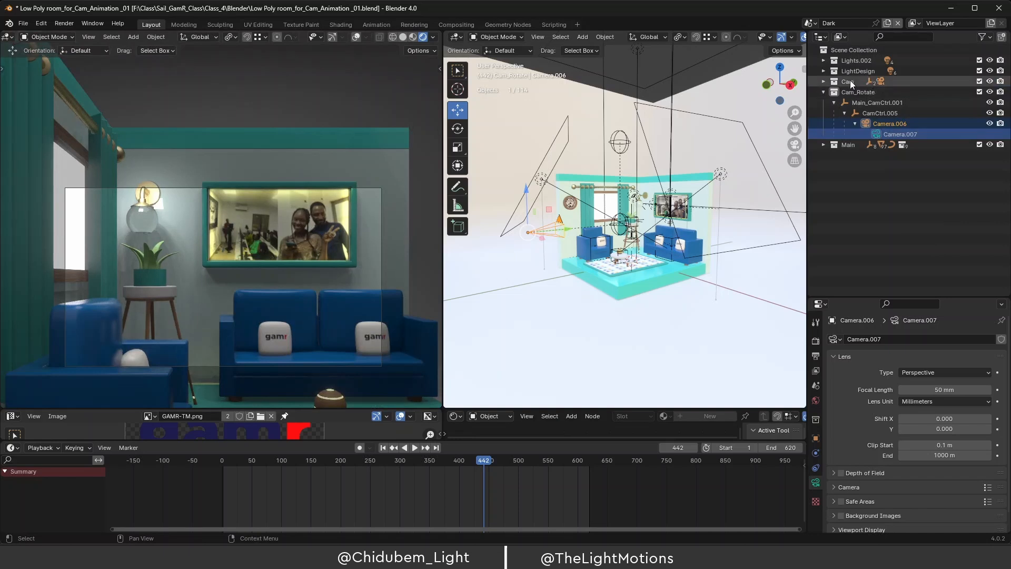
# Expand the original Cam rig and check Main_CamCtrl.001's transform: Z 6.0995 m, zero rotation.
pyautogui.click(823, 81)
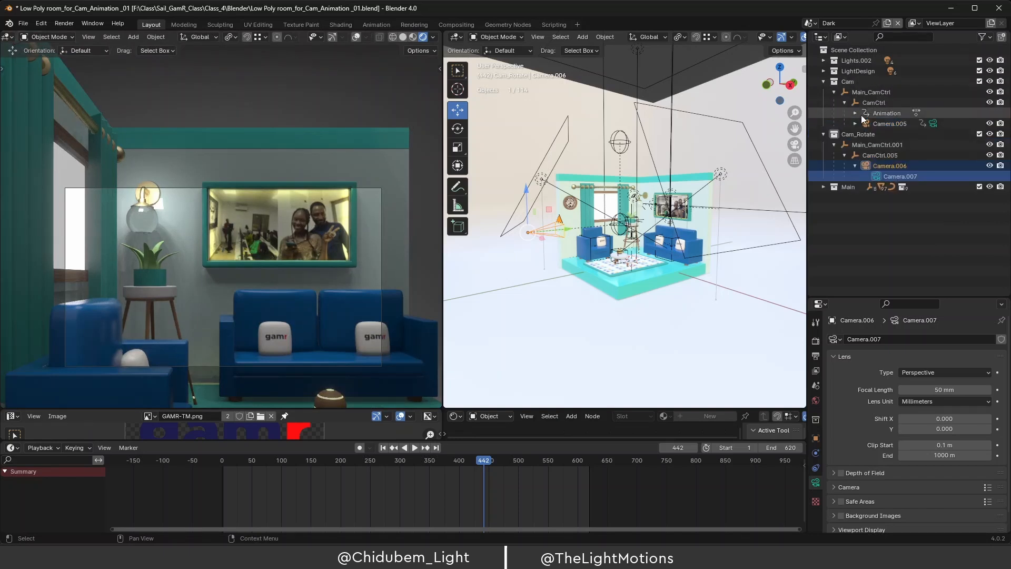
pyautogui.click(873, 145)
pyautogui.click(874, 154)
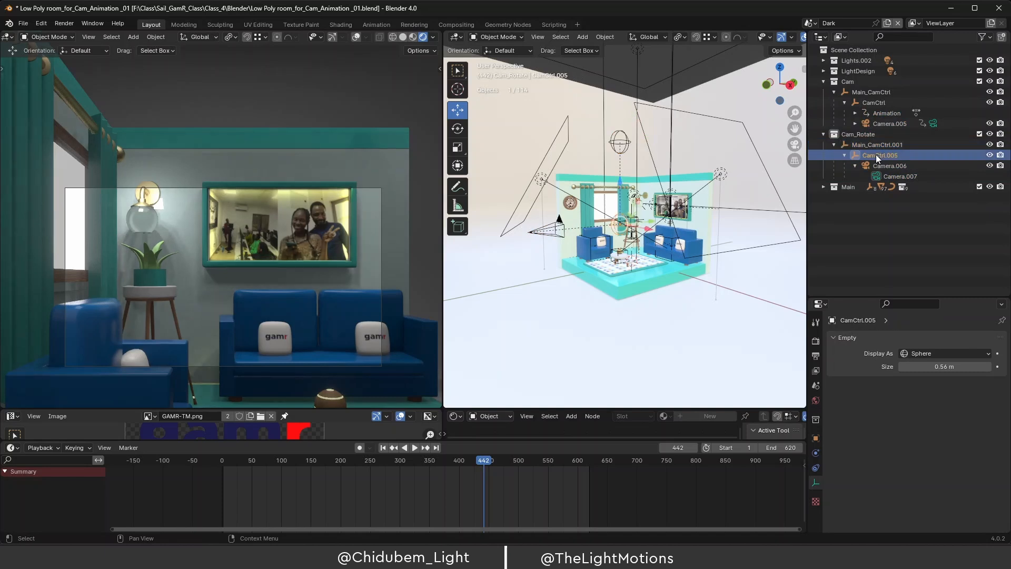
pyautogui.click(816, 439)
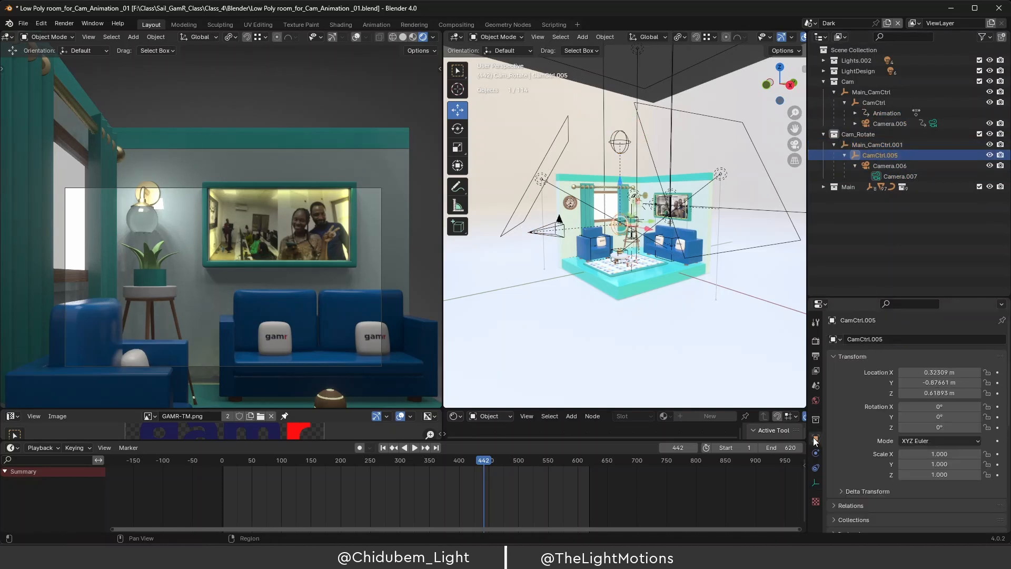
pyautogui.click(877, 145)
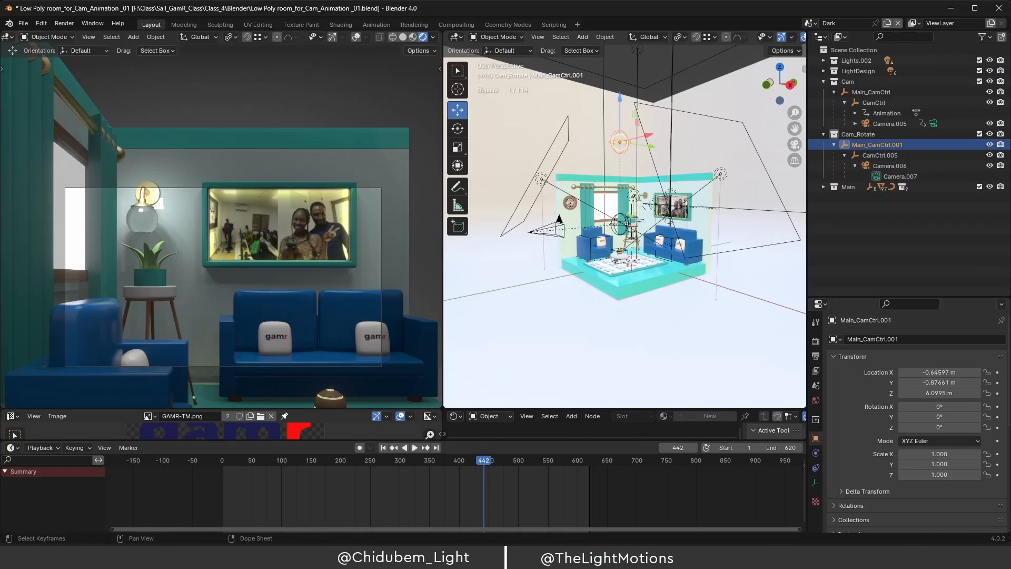
pyautogui.hotkey('alt', 'Tab')
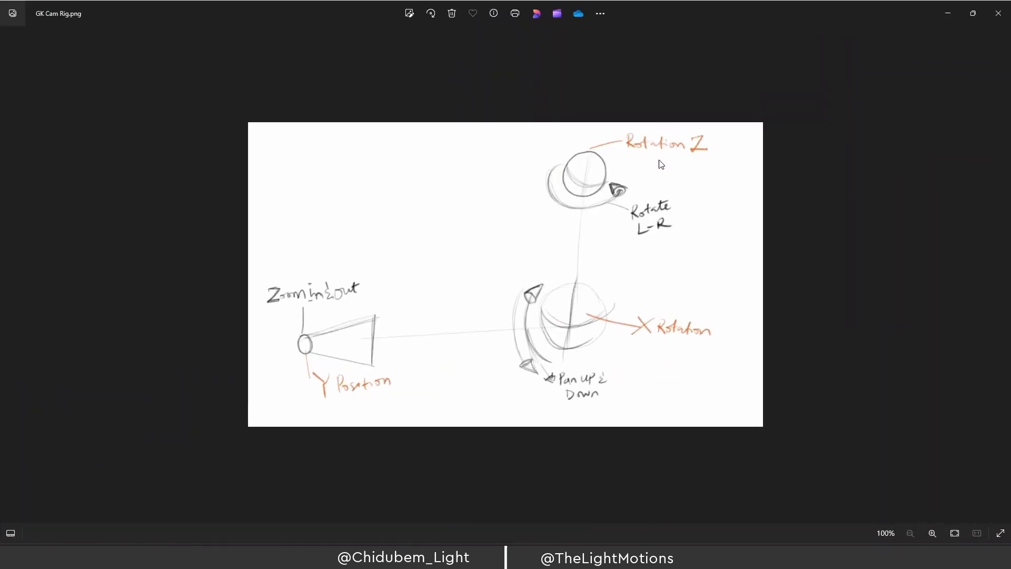
pyautogui.click(948, 13)
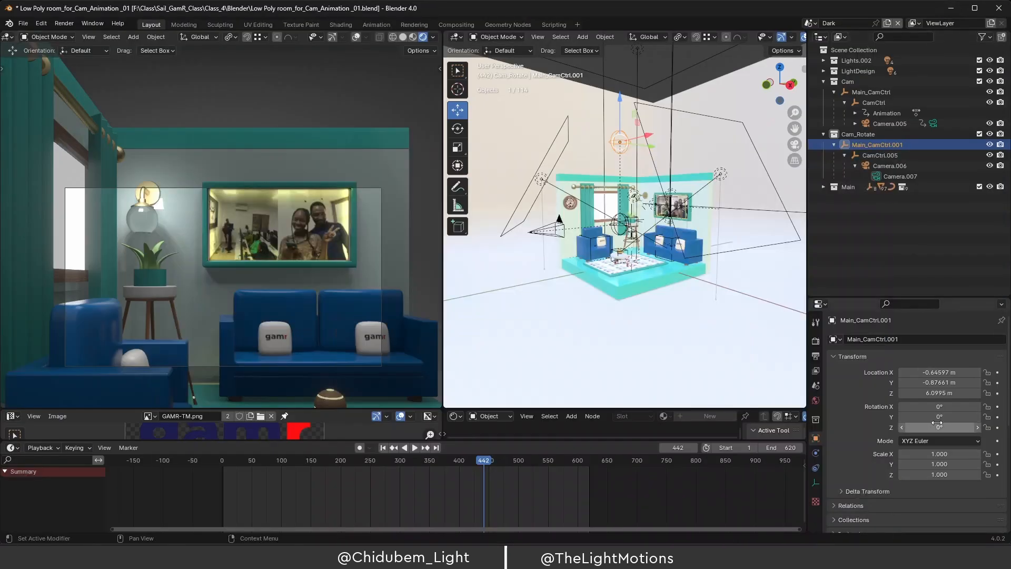
# Rotate Main_CamCtrl.001 to 96° on Z so the duplicate camera Camera.007 faces the window.
pyautogui.moveTo(938, 423); pyautogui.dragTo(998, 423)
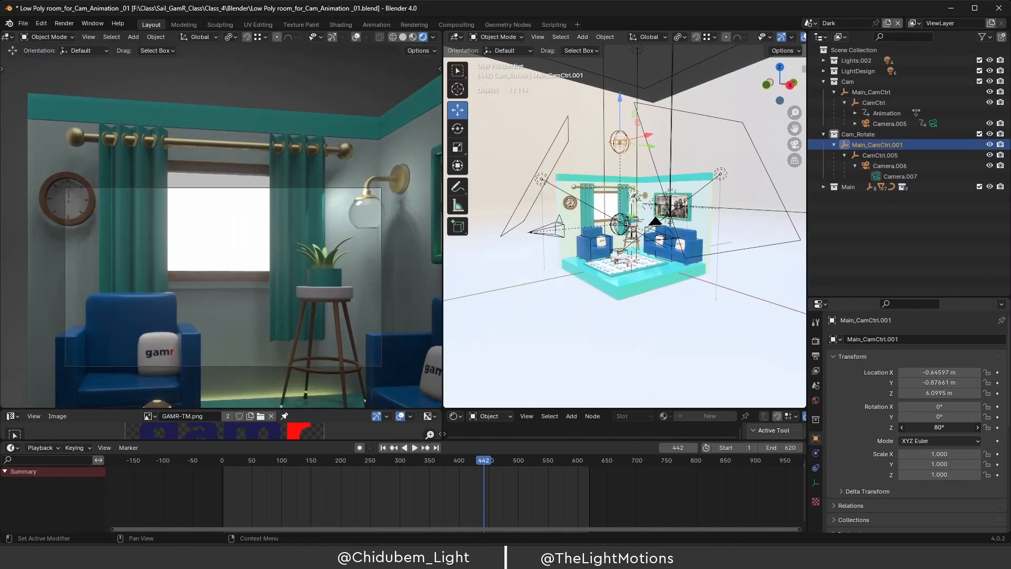
pyautogui.moveTo(941, 428)
pyautogui.mouseDown()
pyautogui.moveTo(844, 427)
pyautogui.moveTo(958, 427)
pyautogui.moveTo(940, 428)
pyautogui.mouseUp()
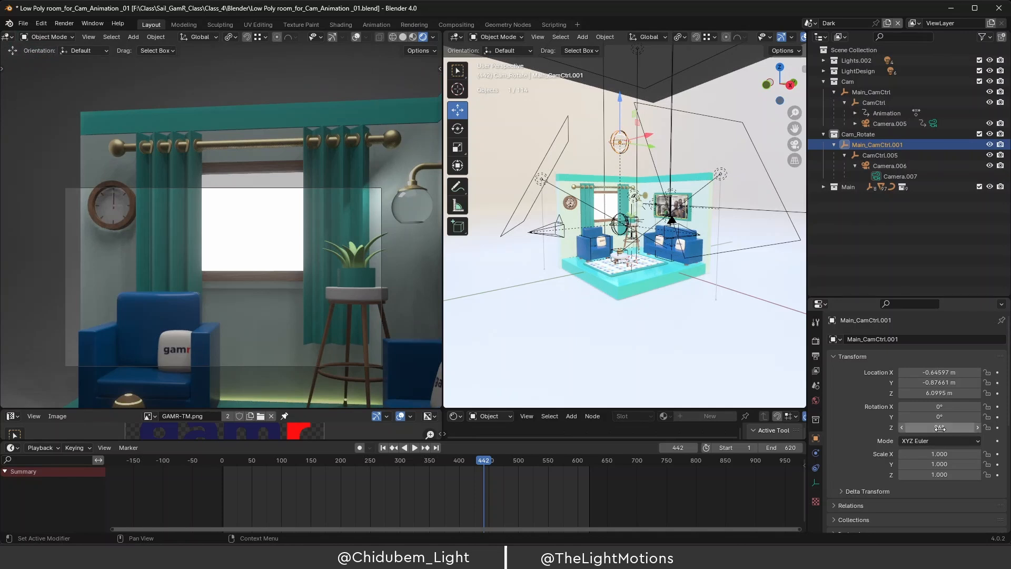
pyautogui.click(877, 176)
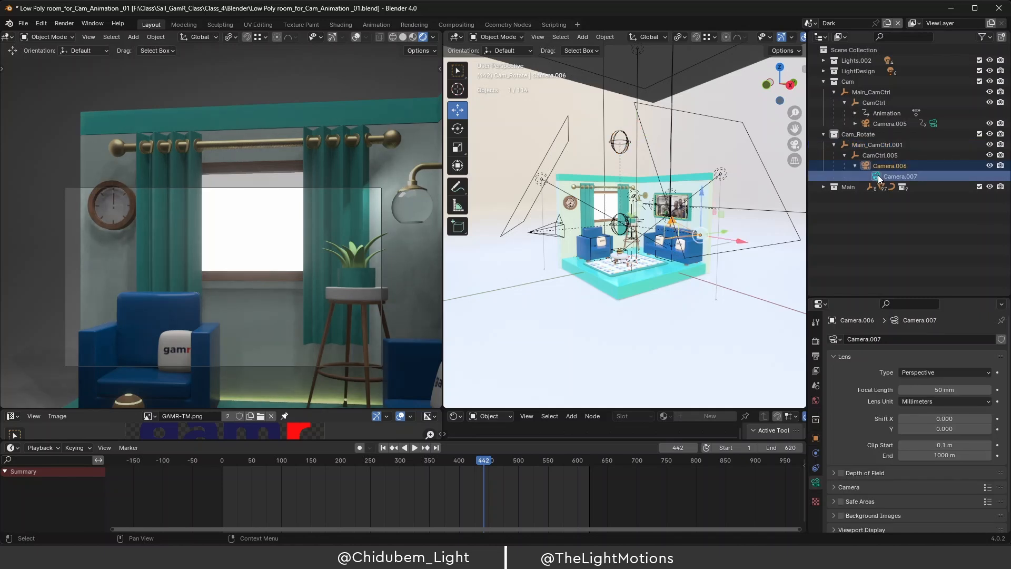
# Play Camera.005's animation from near the start, then reselect Camera.007 and Main_CamCtrl.001 to compare.
pyautogui.click(933, 124)
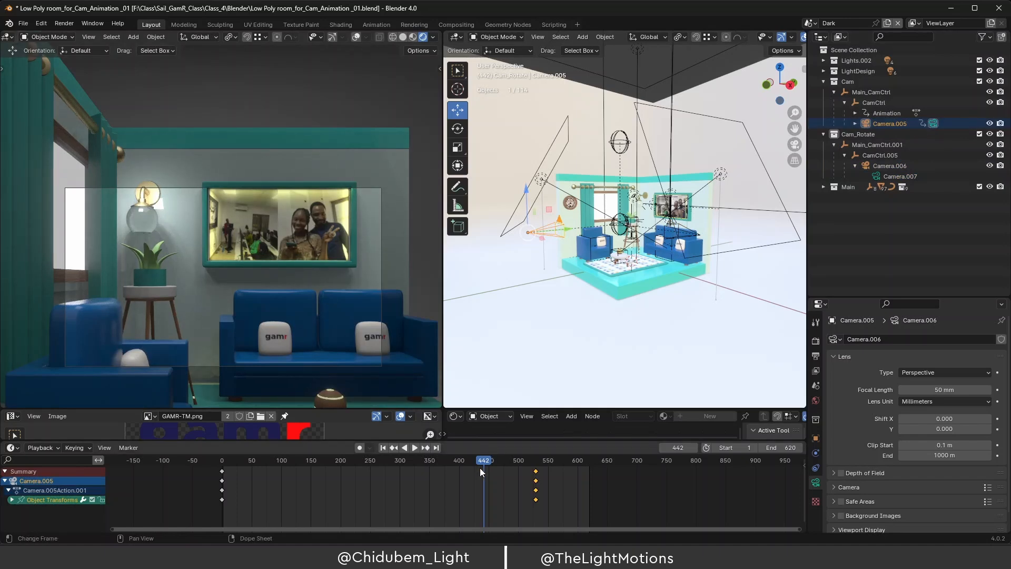
pyautogui.moveTo(479, 468); pyautogui.dragTo(504, 468)
pyautogui.press('space')
pyautogui.press('space')
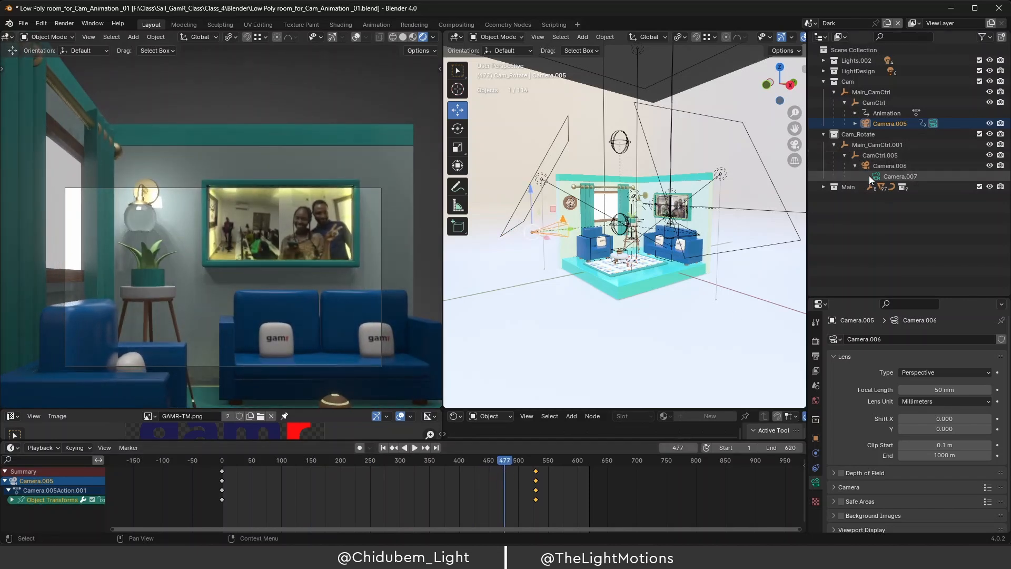
pyautogui.click(876, 176)
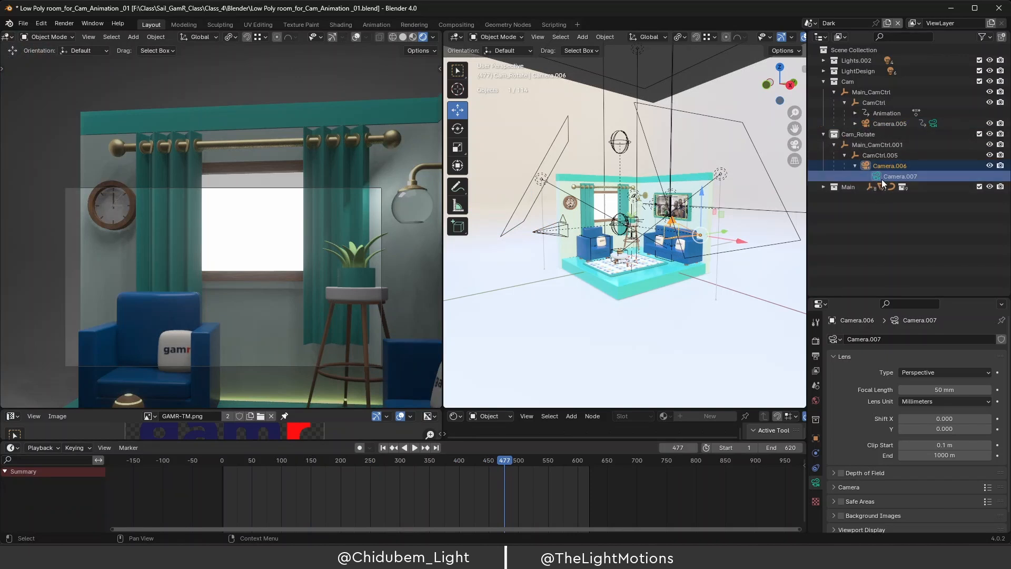
pyautogui.click(881, 145)
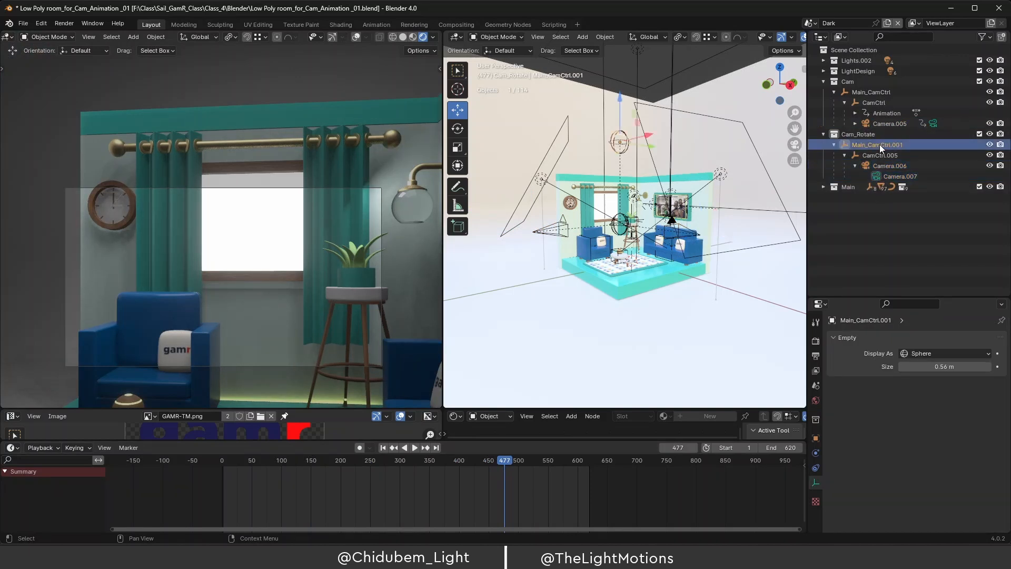
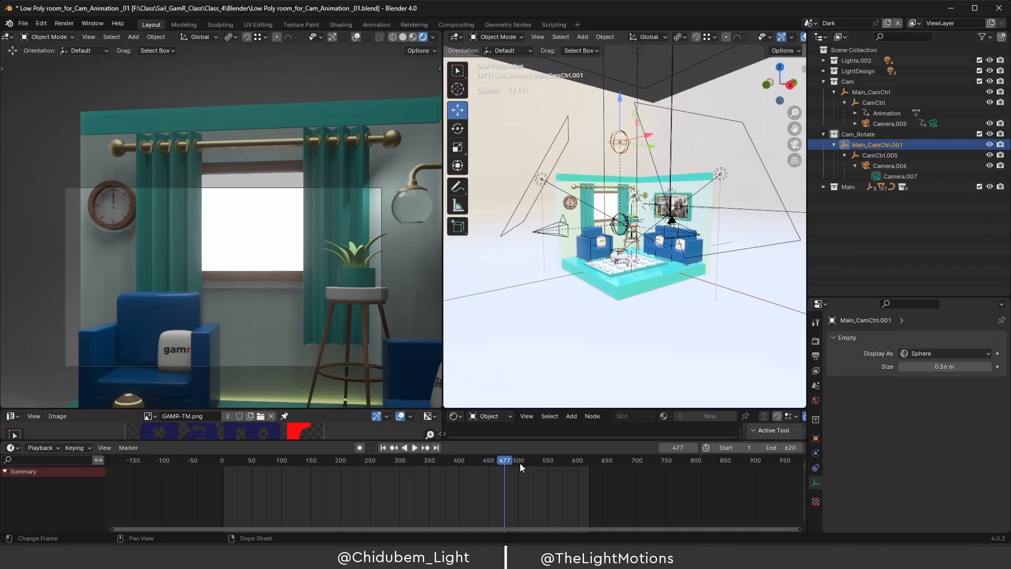
# Keyframe Main_CamCtrl.001's 96° Z rotation and slide the new keyframes to frame 0.
pyautogui.click(815, 438)
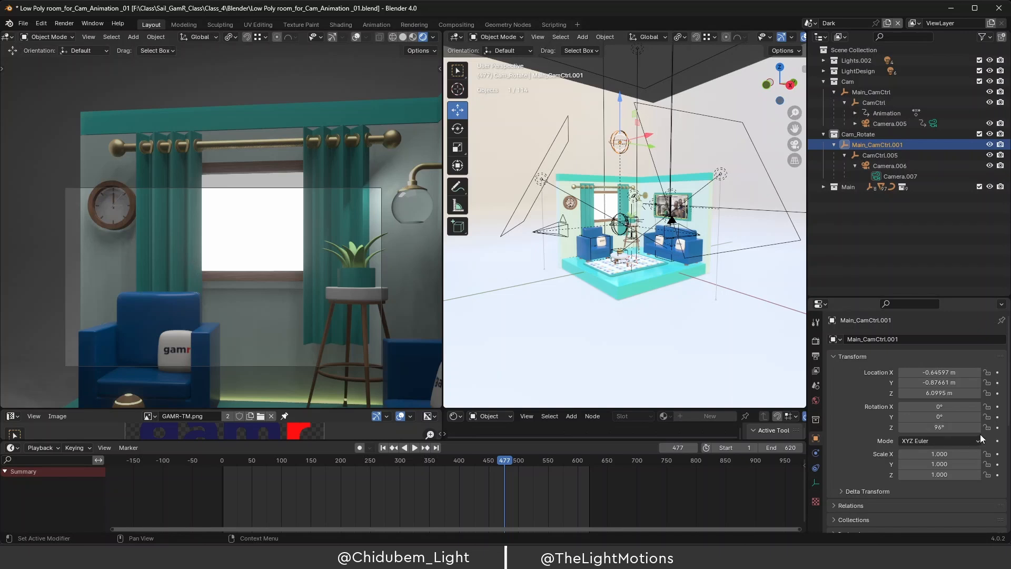
pyautogui.click(998, 428)
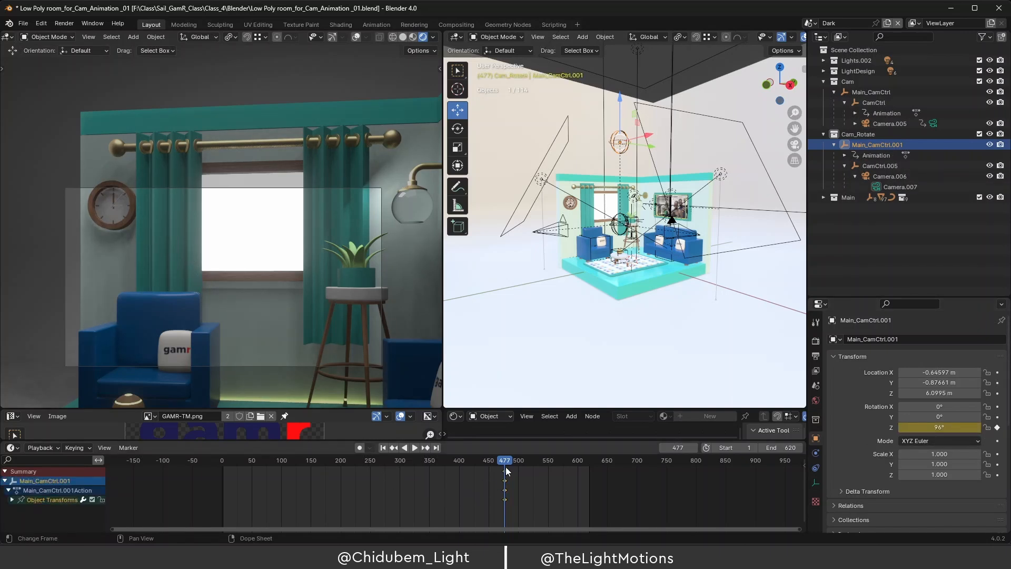
pyautogui.moveTo(504, 462); pyautogui.dragTo(211, 460)
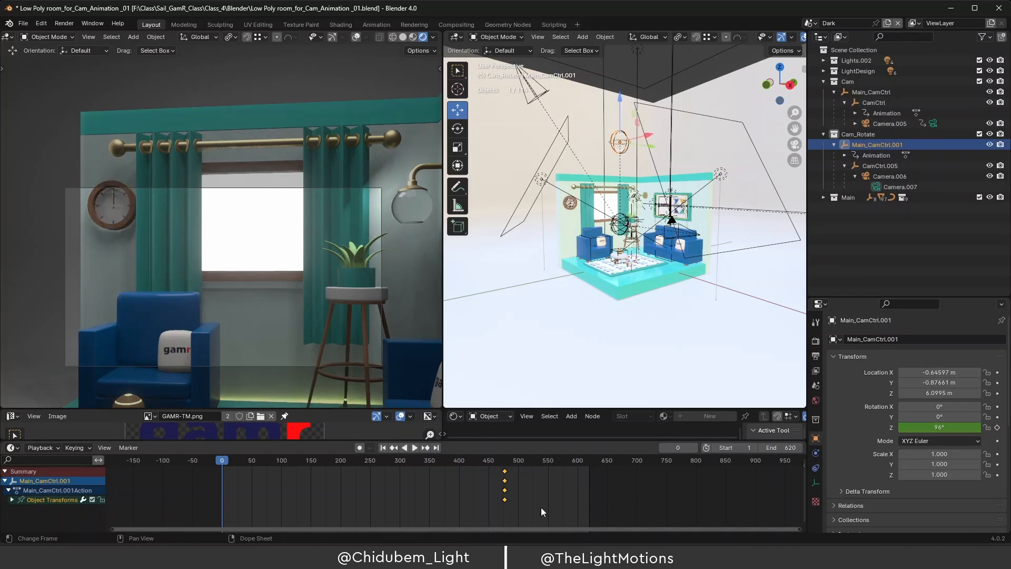
pyautogui.moveTo(506, 479); pyautogui.dragTo(463, 475)
pyautogui.moveTo(232, 491); pyautogui.dragTo(221, 498)
pyautogui.moveTo(227, 463); pyautogui.dragTo(518, 479)
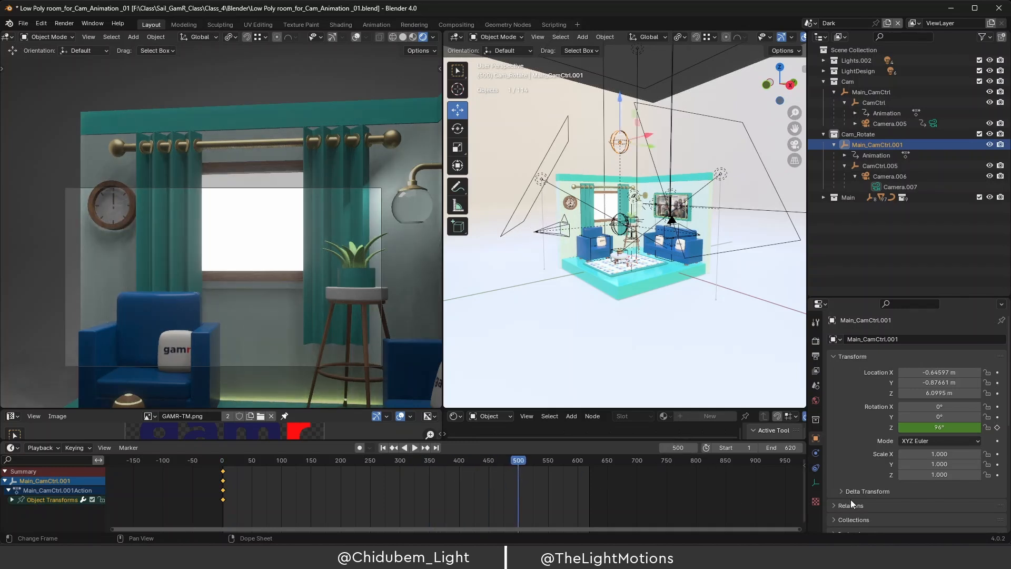
# At frame 500, set Main_CamCtrl.001's Z rotation to -9°, keyframe it, and preview the sweep.
pyautogui.moveTo(932, 427); pyautogui.dragTo(885, 427)
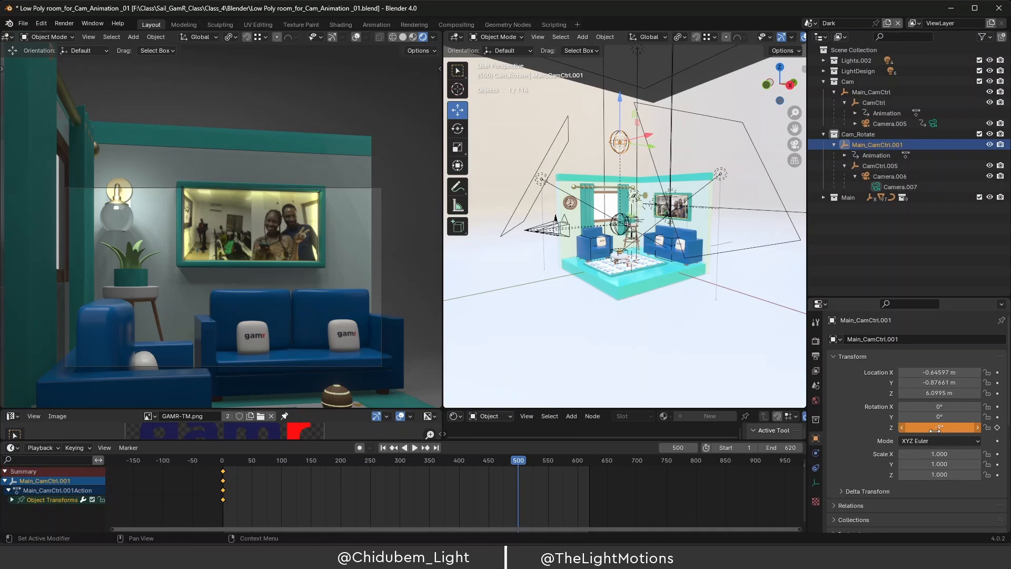
pyautogui.click(998, 427)
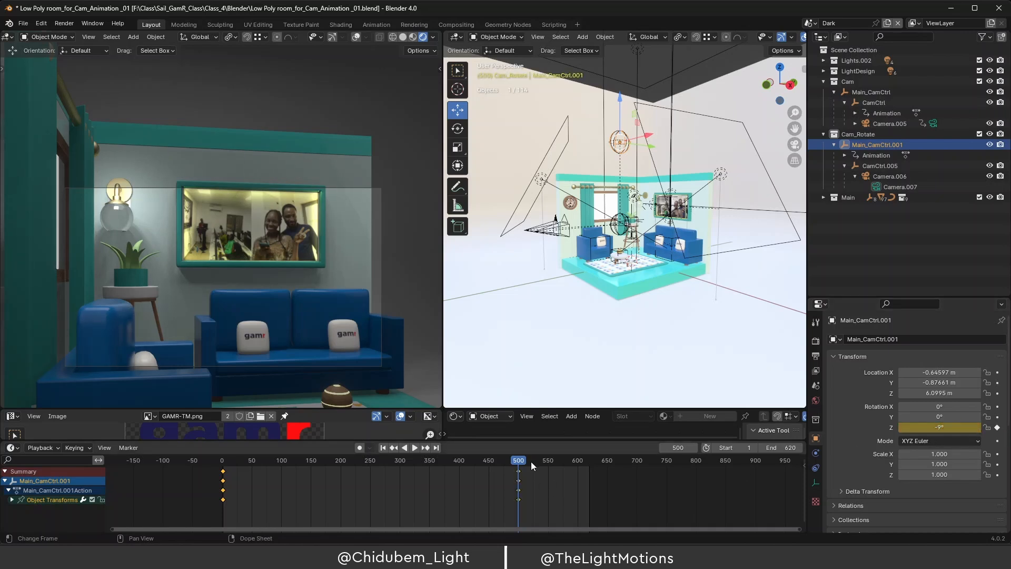
pyautogui.moveTo(517, 461); pyautogui.dragTo(230, 482)
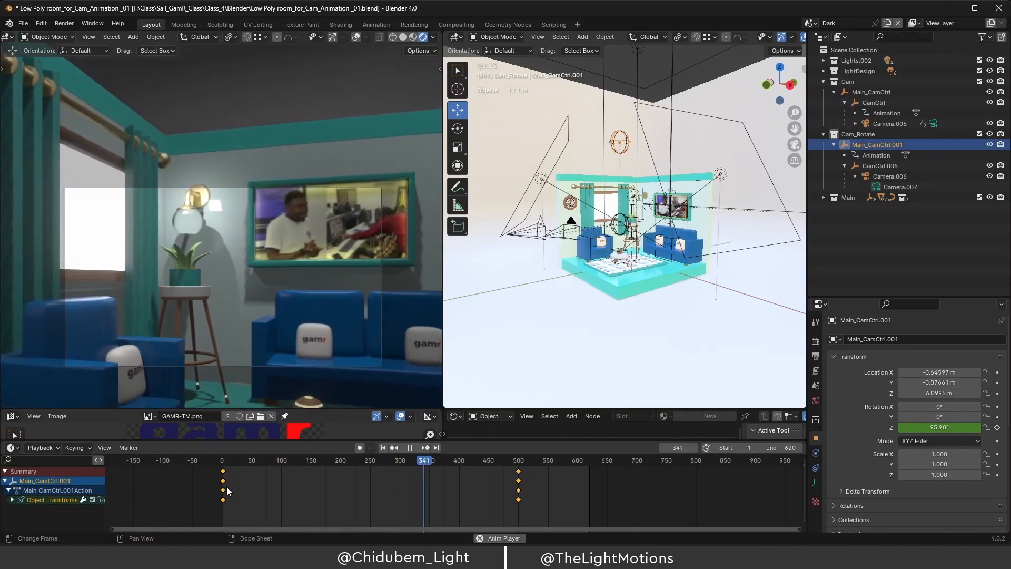
pyautogui.press('space')
pyautogui.click(529, 500)
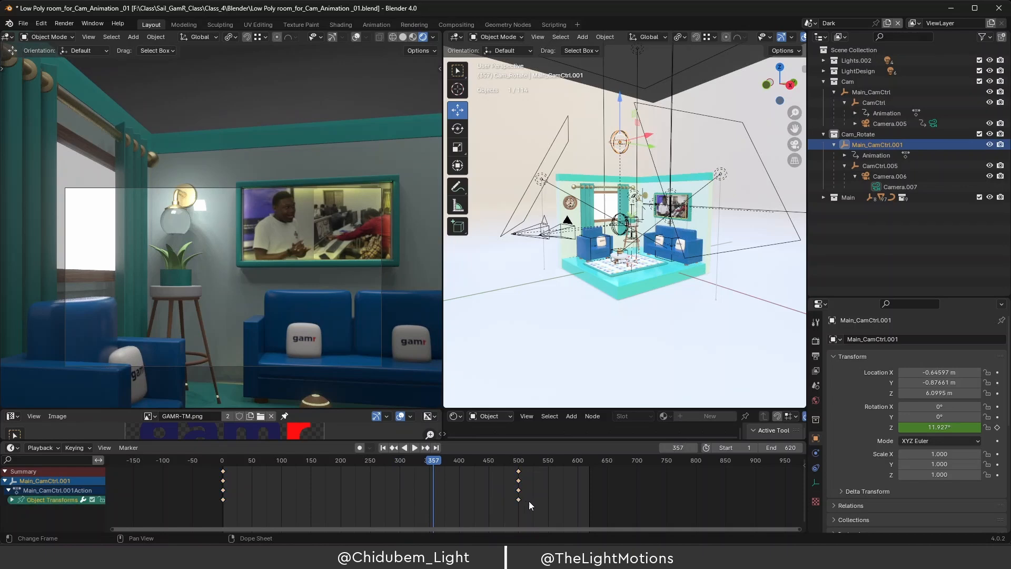
# Move the -9° end keyframes from frame 500 to frame 400 and replay the shortened sweep.
pyautogui.moveTo(519, 499); pyautogui.dragTo(454, 506)
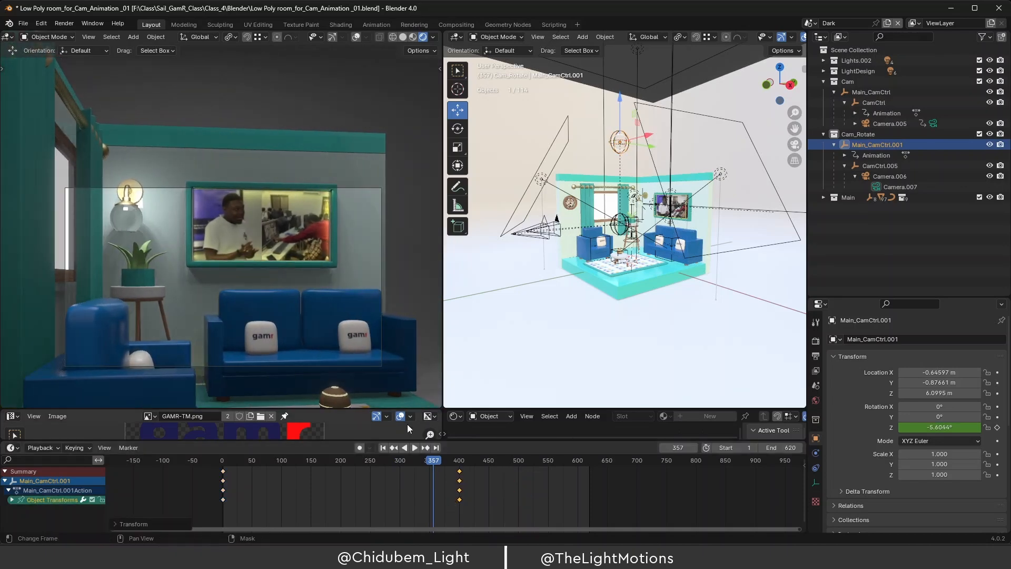
pyautogui.press('space')
pyautogui.moveTo(423, 463); pyautogui.dragTo(231, 482)
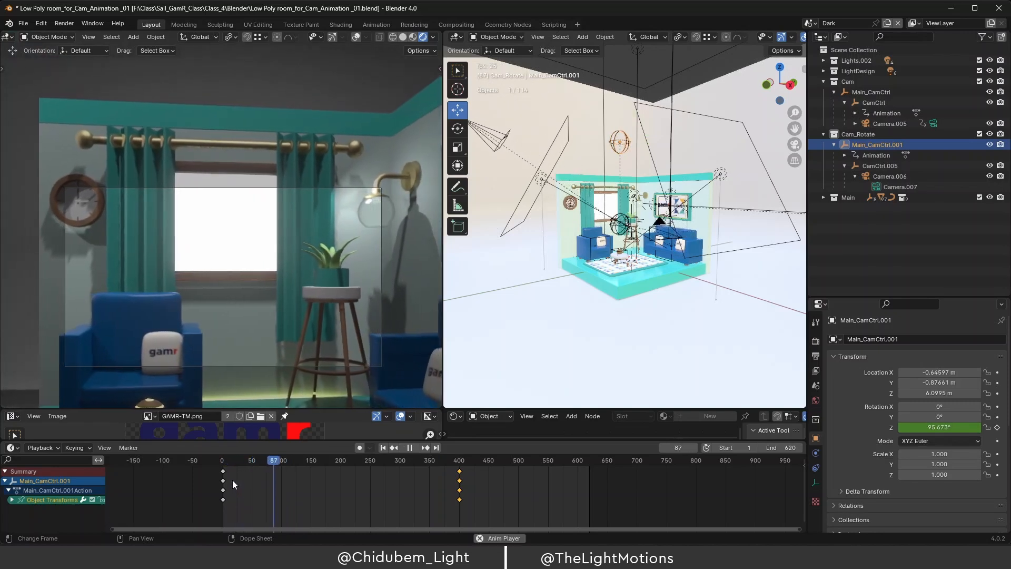
pyautogui.press('space')
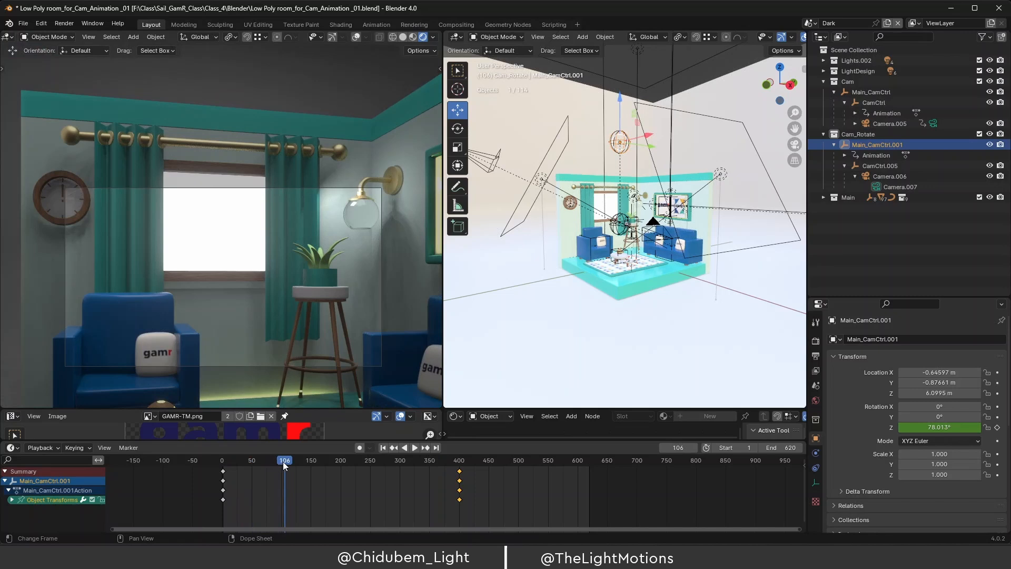
pyautogui.moveTo(284, 464); pyautogui.dragTo(261, 471)
pyautogui.press('space')
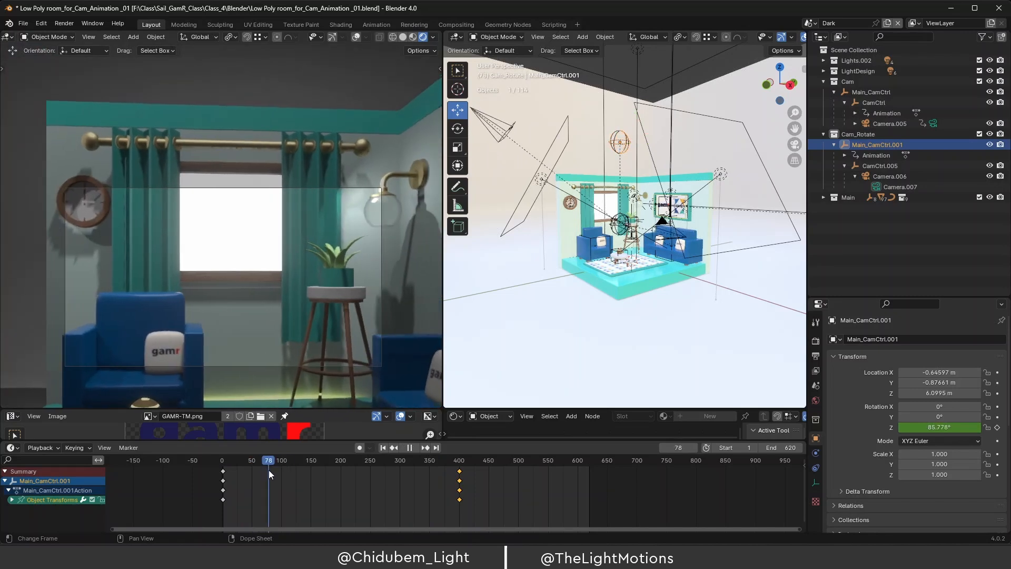
pyautogui.press('space')
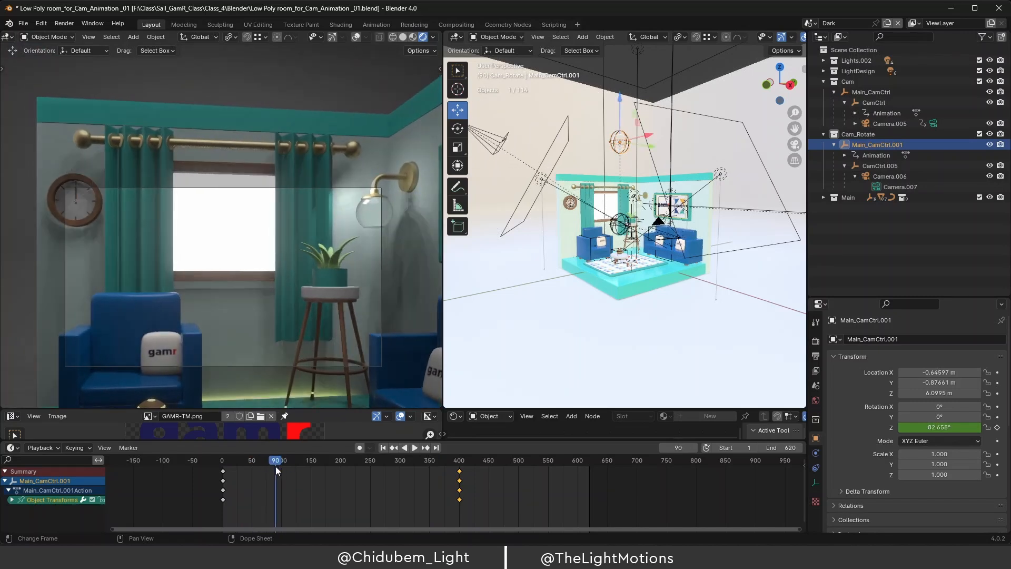
pyautogui.click(672, 238)
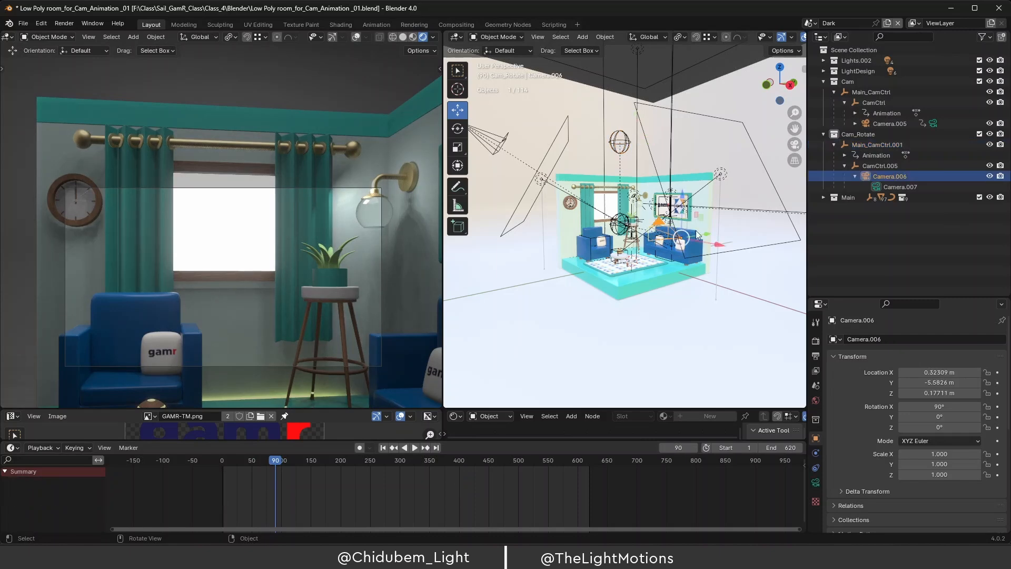
# Push Camera.006 farther out along X to take in more of the room.
pyautogui.click(905, 186)
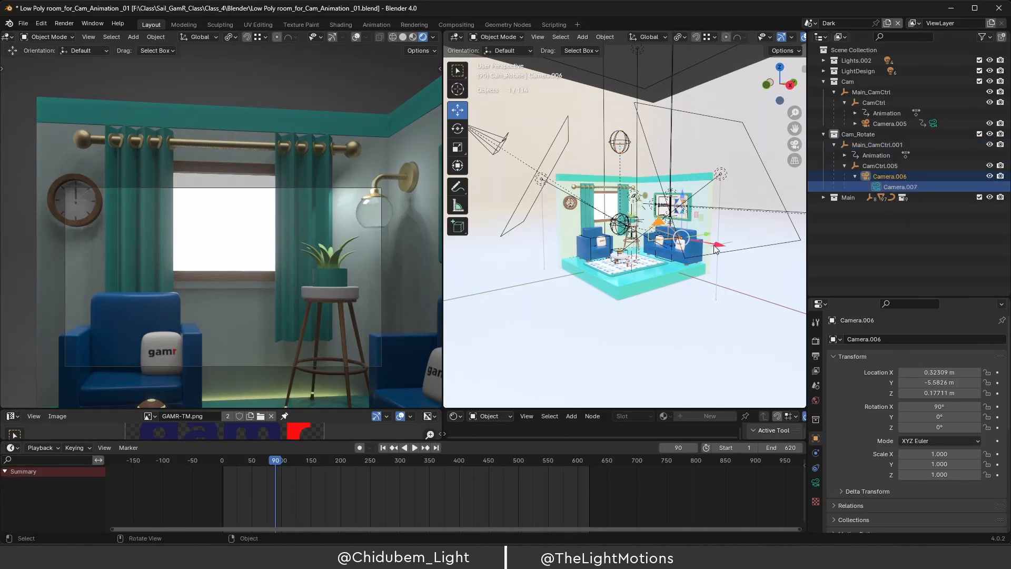
pyautogui.moveTo(715, 249); pyautogui.dragTo(778, 253)
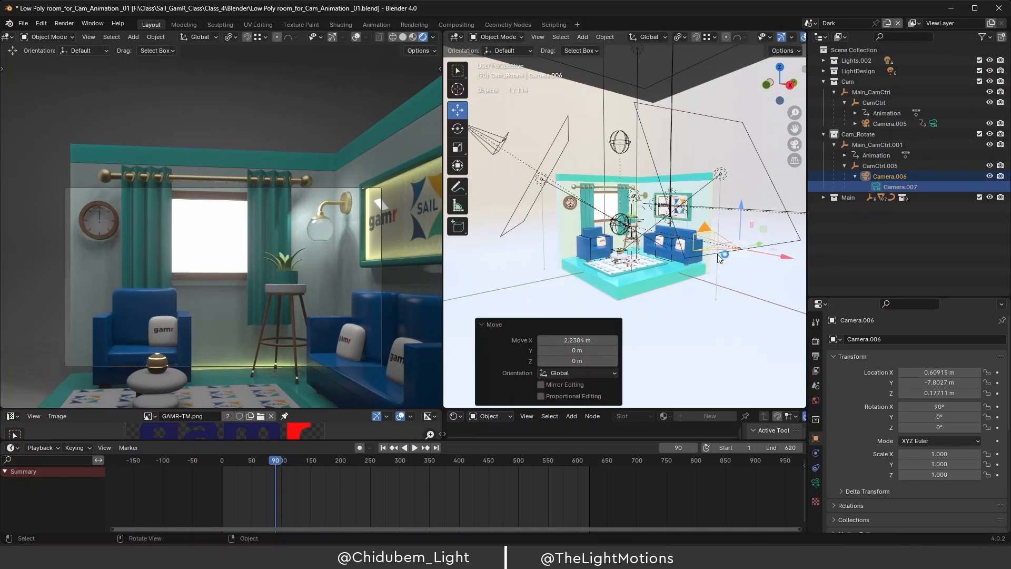
pyautogui.moveTo(784, 261); pyautogui.dragTo(789, 259)
# Reselect Main_CamCtrl.001 and play the animation from the start.
pyautogui.click(888, 166)
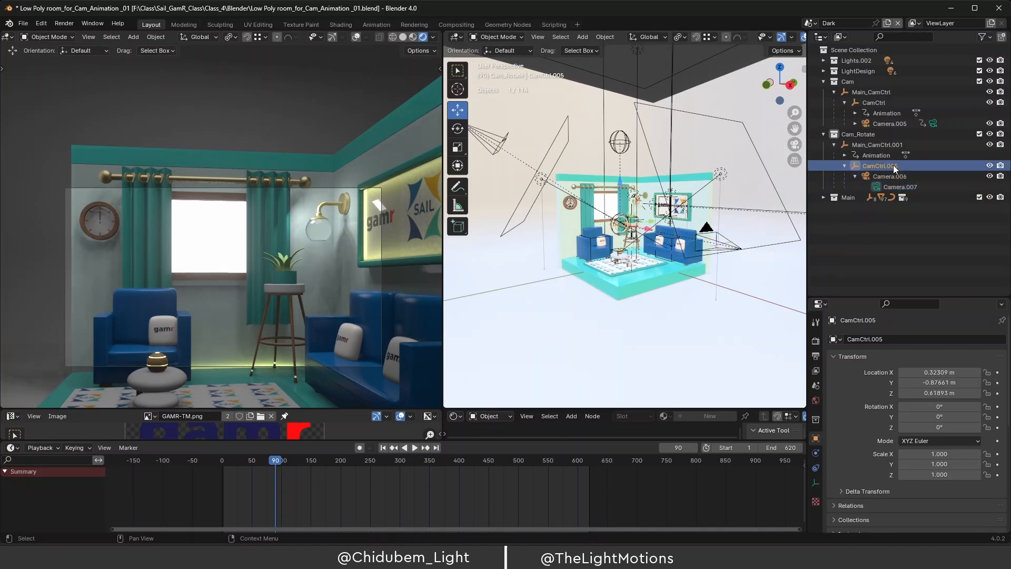
pyautogui.click(882, 152)
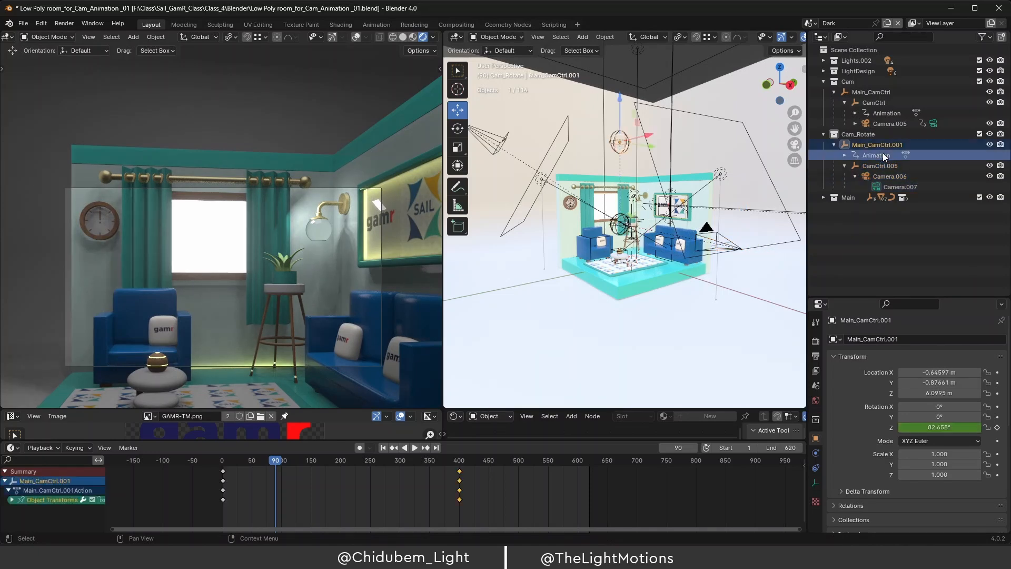
pyautogui.moveTo(280, 461); pyautogui.dragTo(223, 471)
pyautogui.press('space')
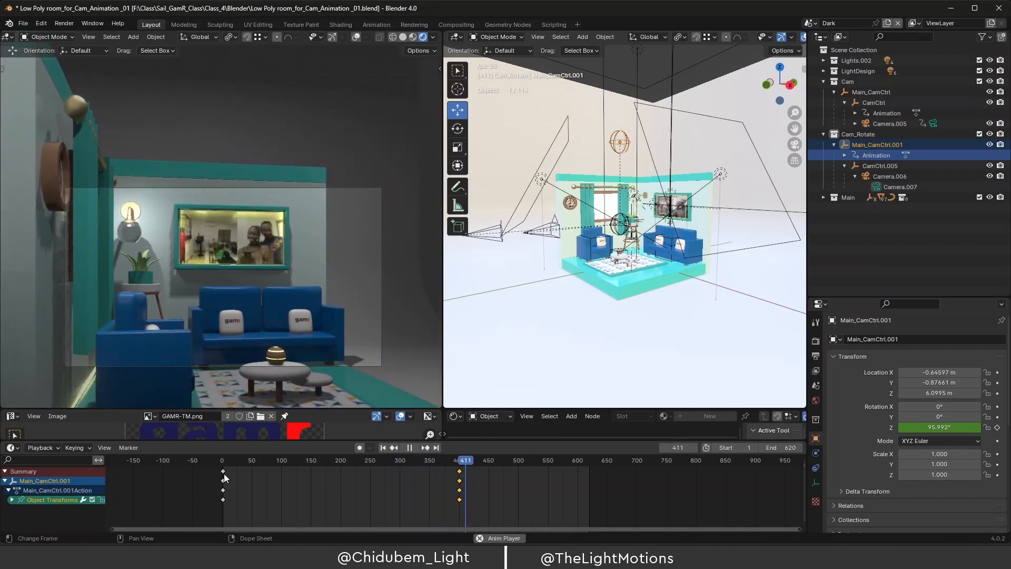
# Replay the rig's sweep, stopping at frame 391, then select Camera.005 and scrub its keyframes.
pyautogui.press('space')
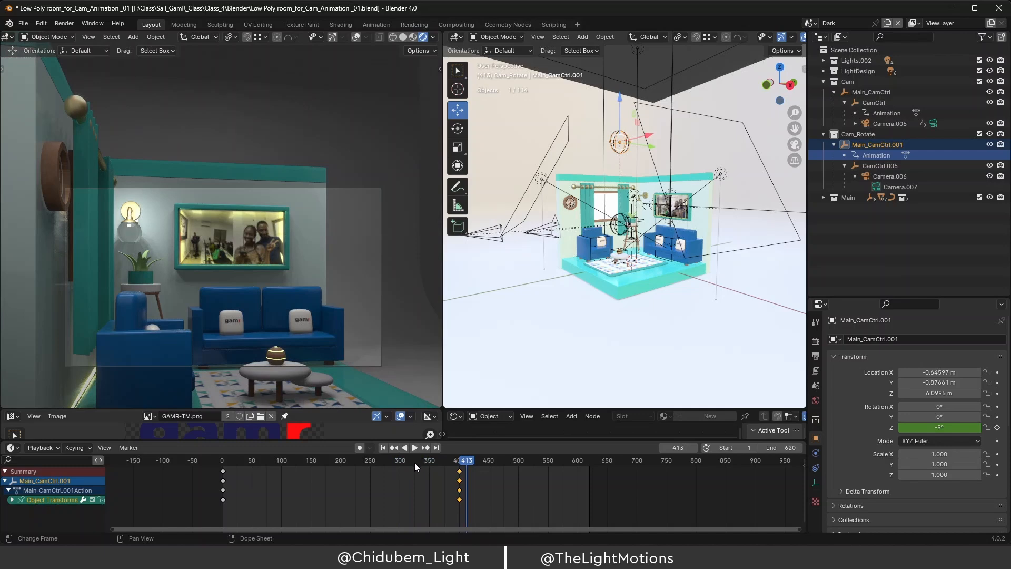
pyautogui.click(387, 463)
pyautogui.press('space')
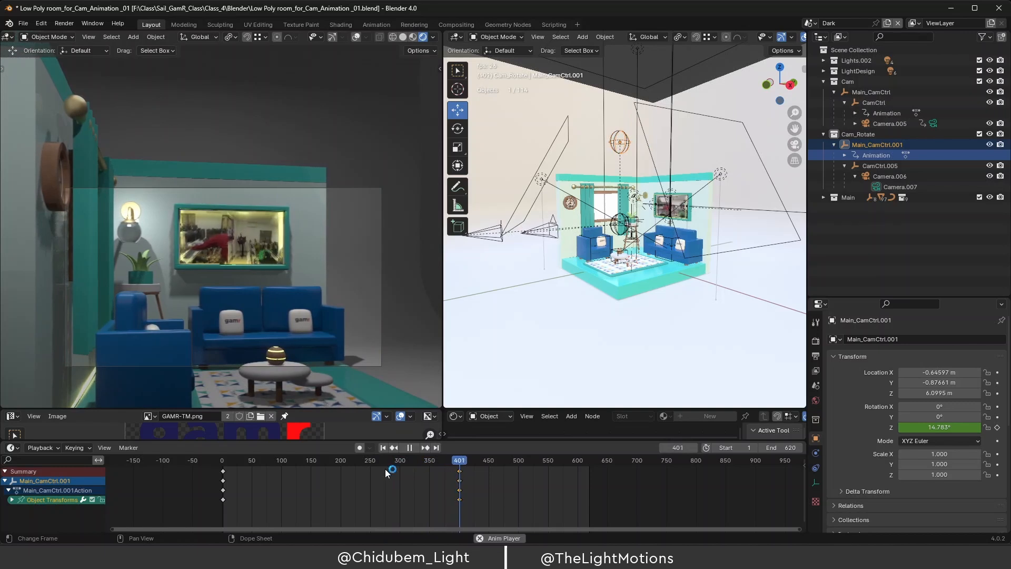
pyautogui.press('space')
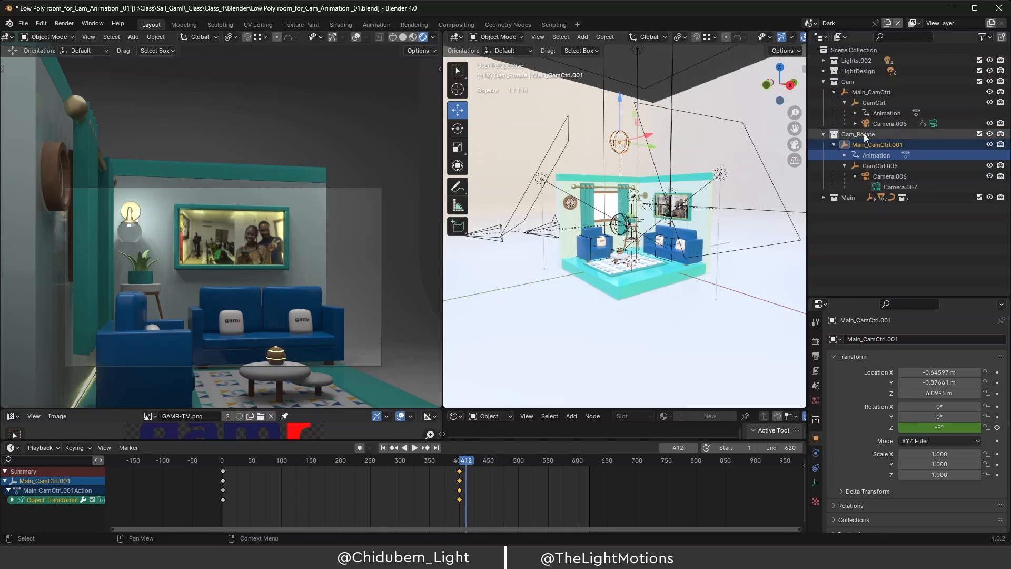
pyautogui.click(934, 125)
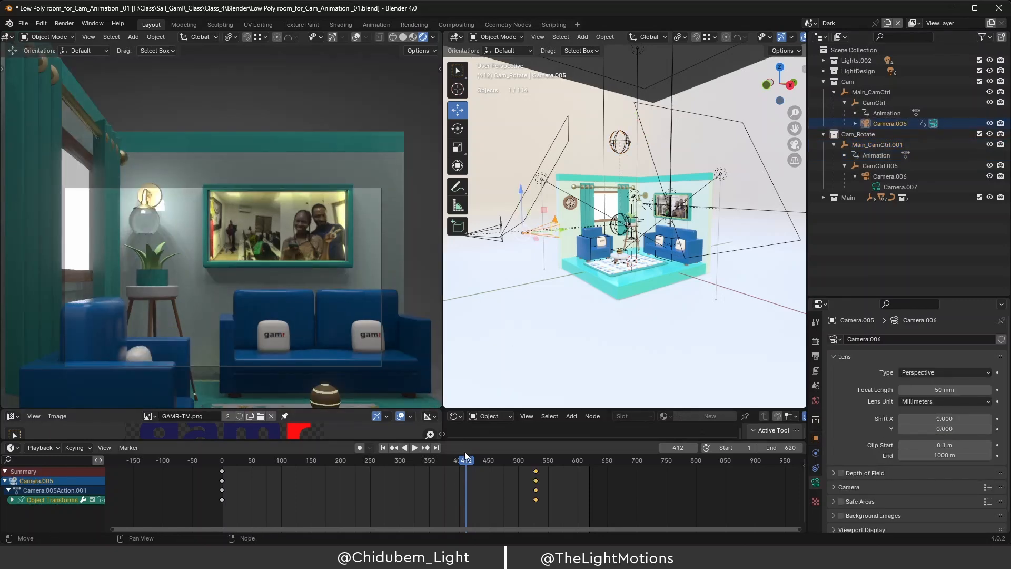
pyautogui.moveTo(467, 462); pyautogui.dragTo(454, 479)
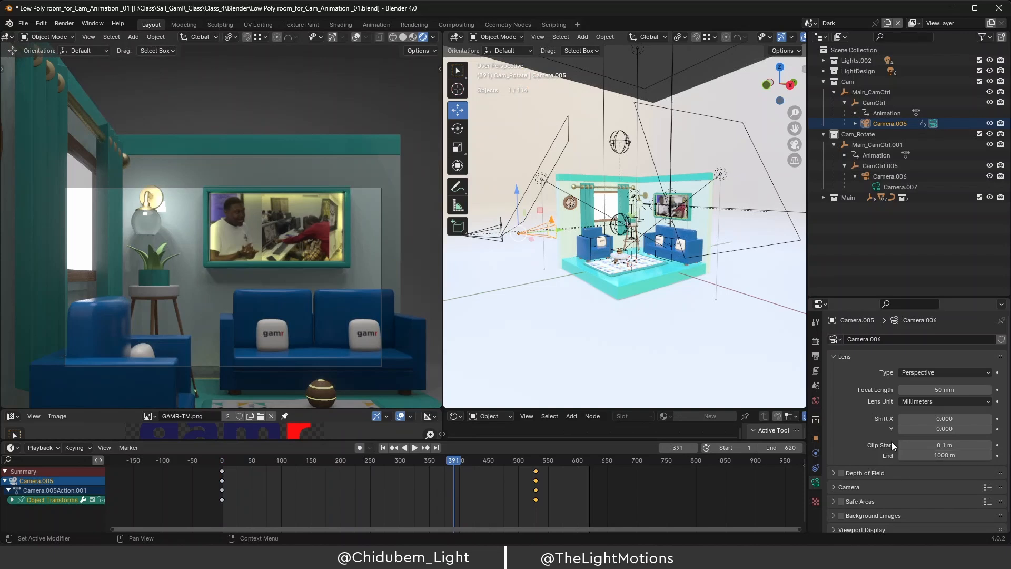
# In Output properties, set the frame rate preset to 30 fps for the 1–620 range.
pyautogui.click(816, 359)
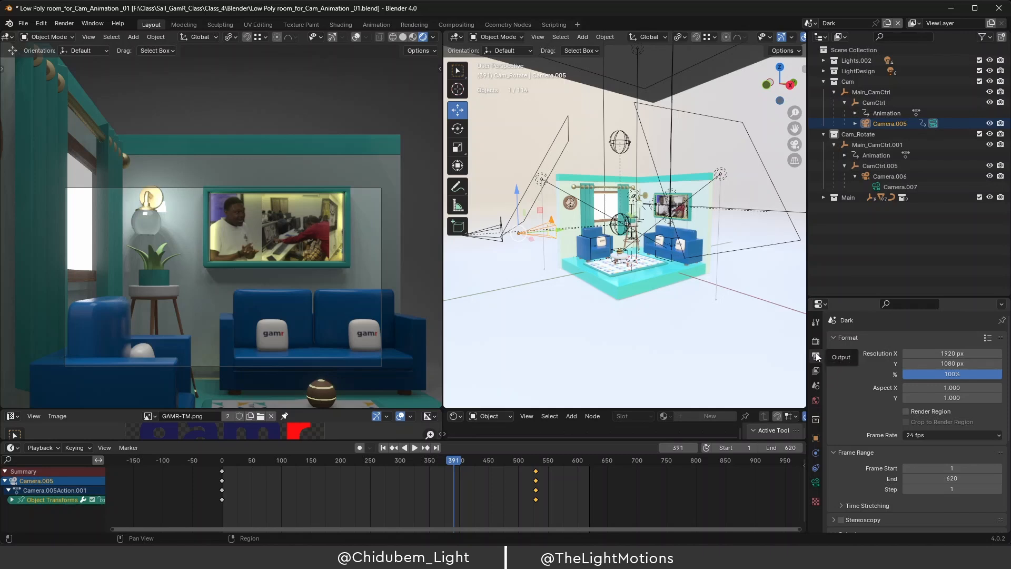
pyautogui.click(947, 435)
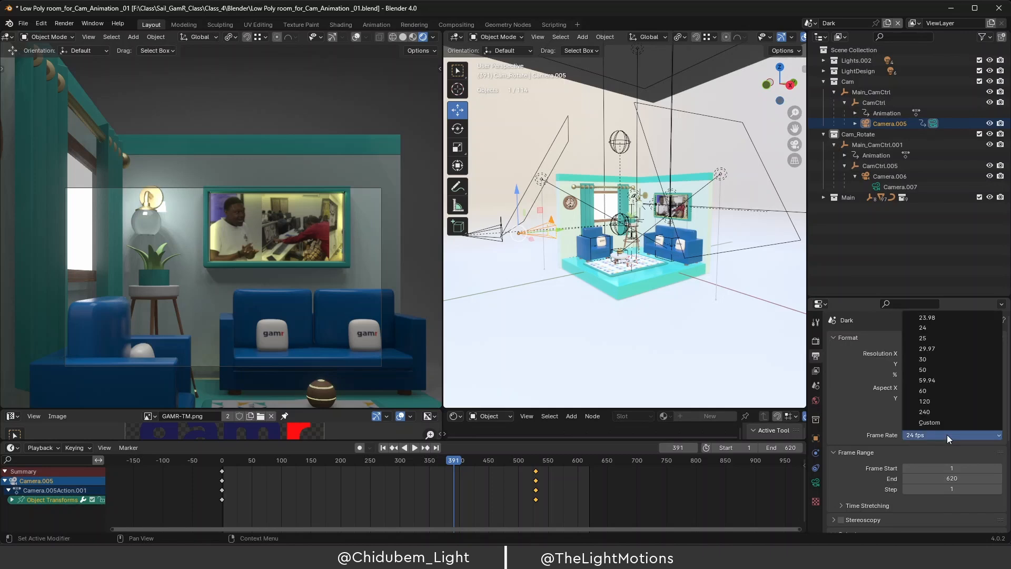
pyautogui.click(933, 359)
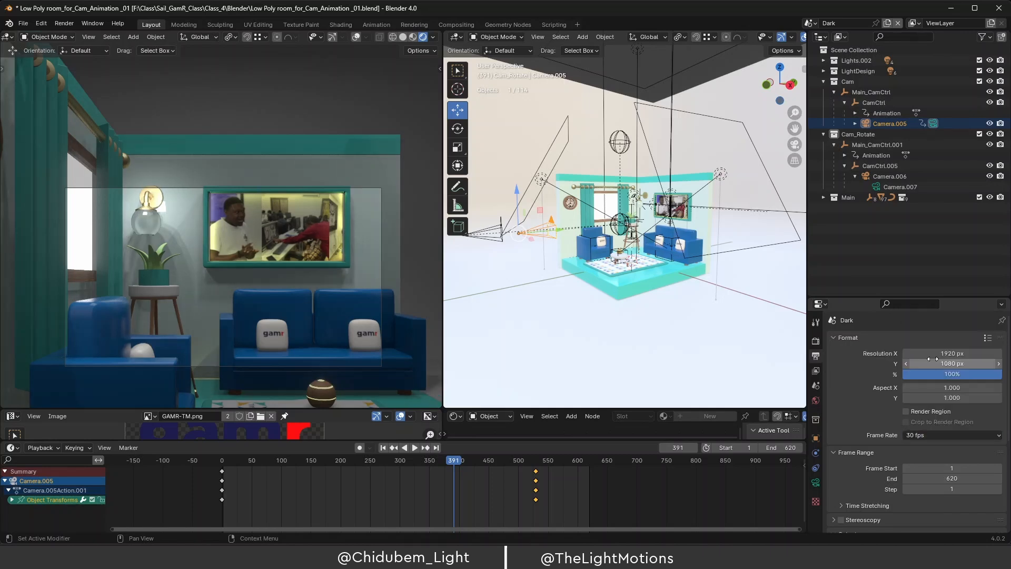
pyautogui.click(936, 435)
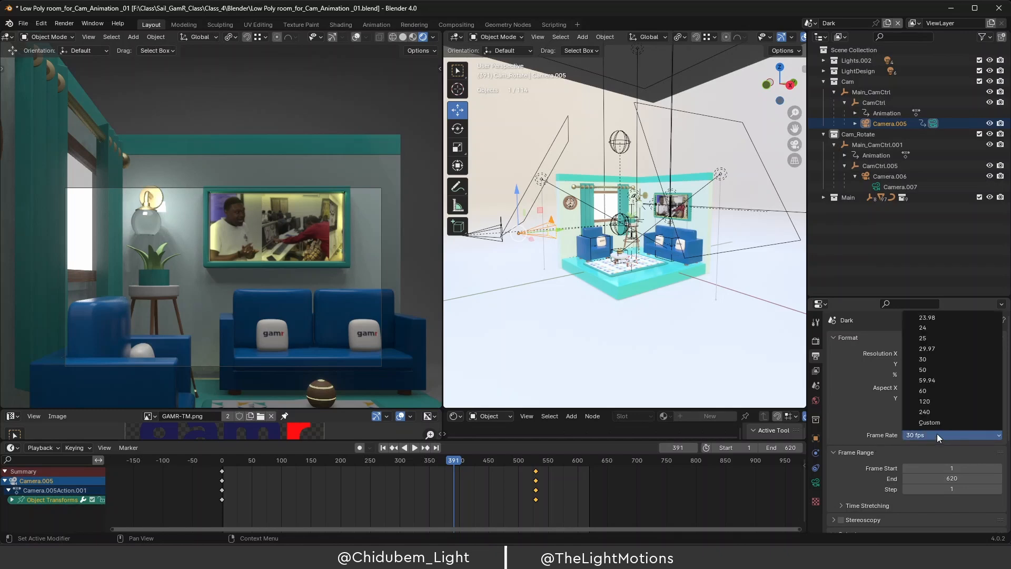
pyautogui.click(931, 359)
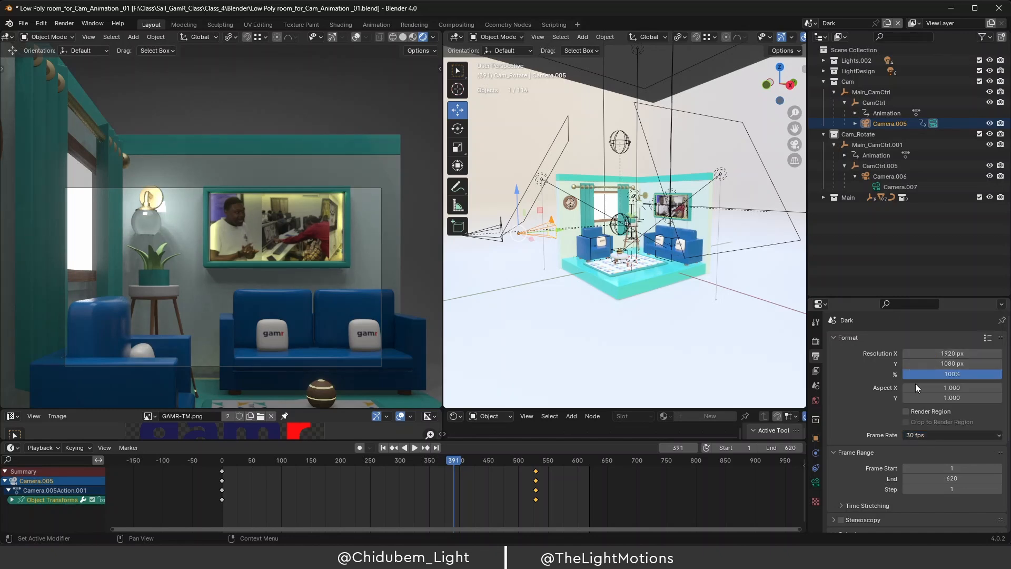
pyautogui.scroll(-4, 895, 448)
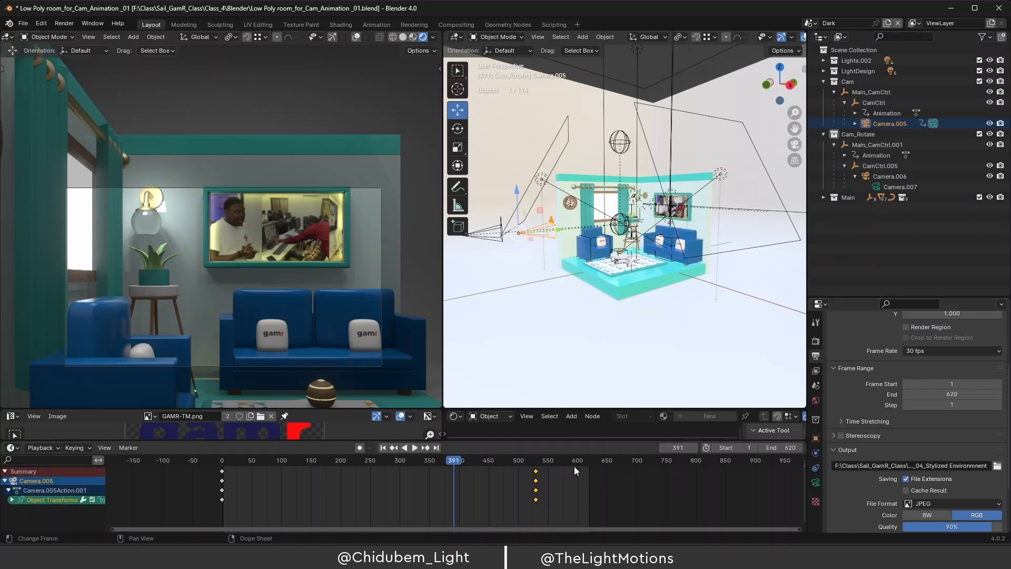
# Scrub the timeline to frame 616 and scroll down to the render output path.
pyautogui.moveTo(454, 460); pyautogui.dragTo(589, 463)
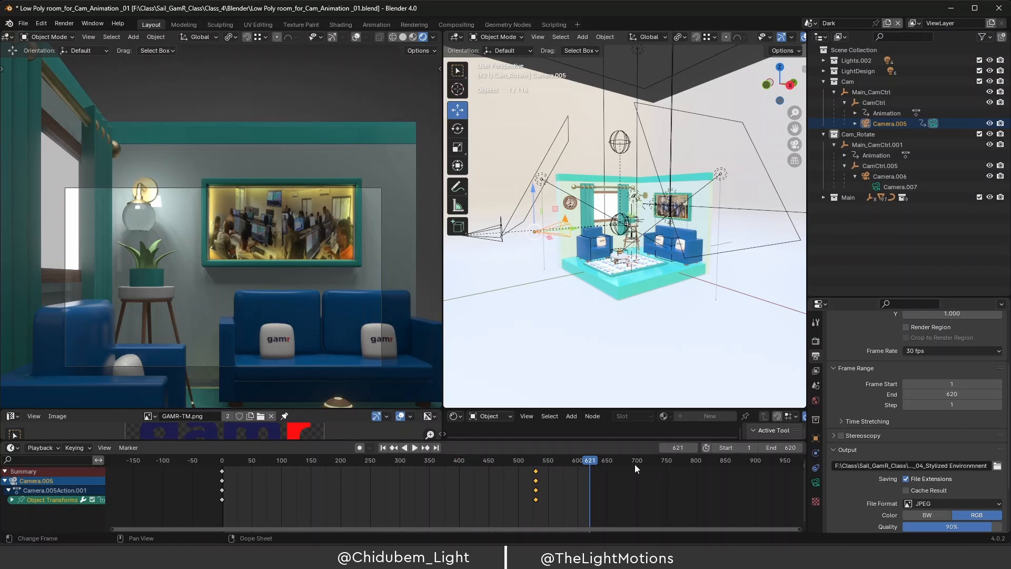
pyautogui.moveTo(585, 458)
pyautogui.mouseDown()
pyautogui.moveTo(563, 463)
pyautogui.moveTo(587, 463)
pyautogui.mouseUp()
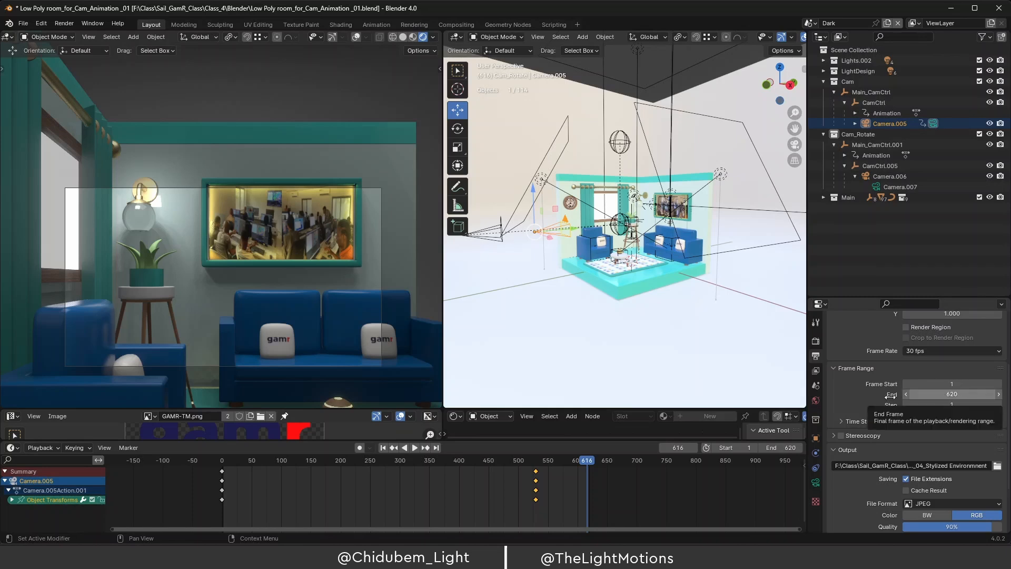
pyautogui.scroll(-3, 906, 432)
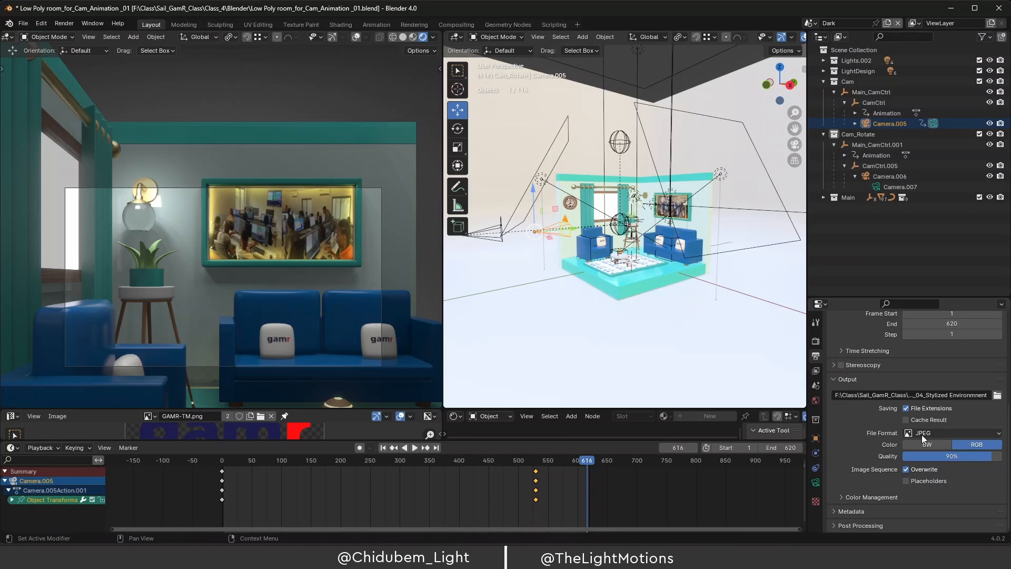
pyautogui.scroll(2, 887, 453)
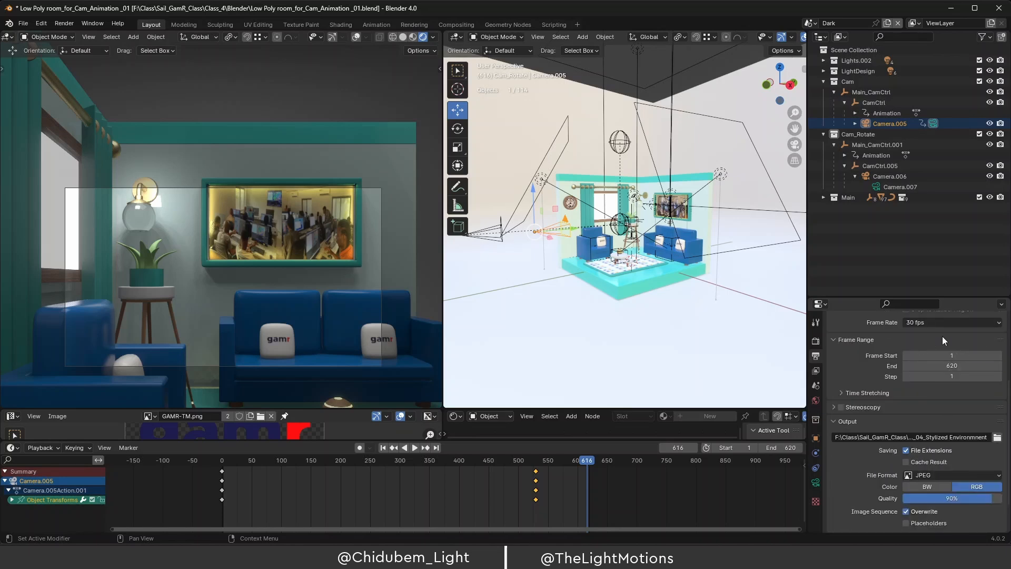
pyautogui.scroll(-1, 876, 459)
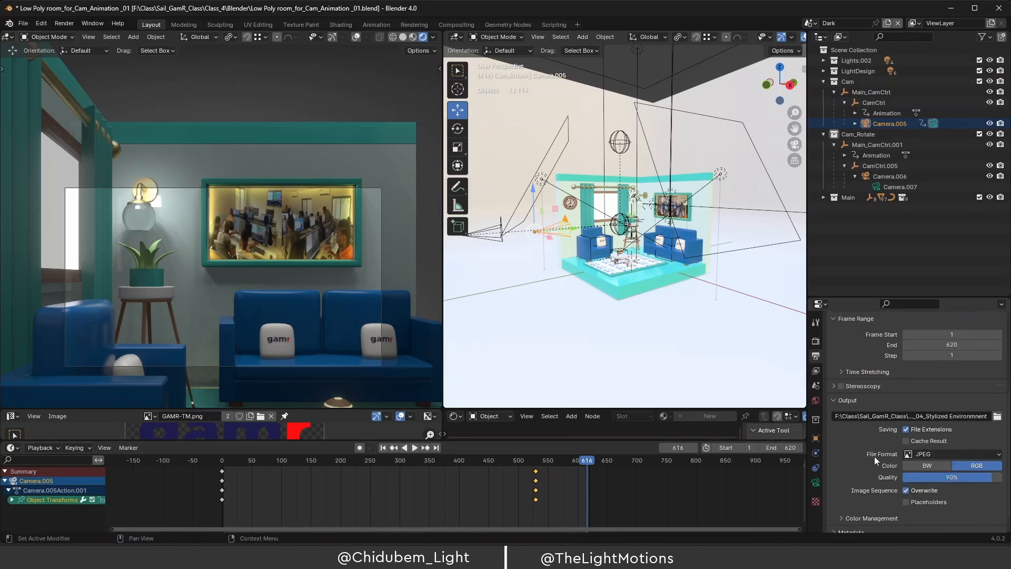
pyautogui.scroll(-1, 876, 455)
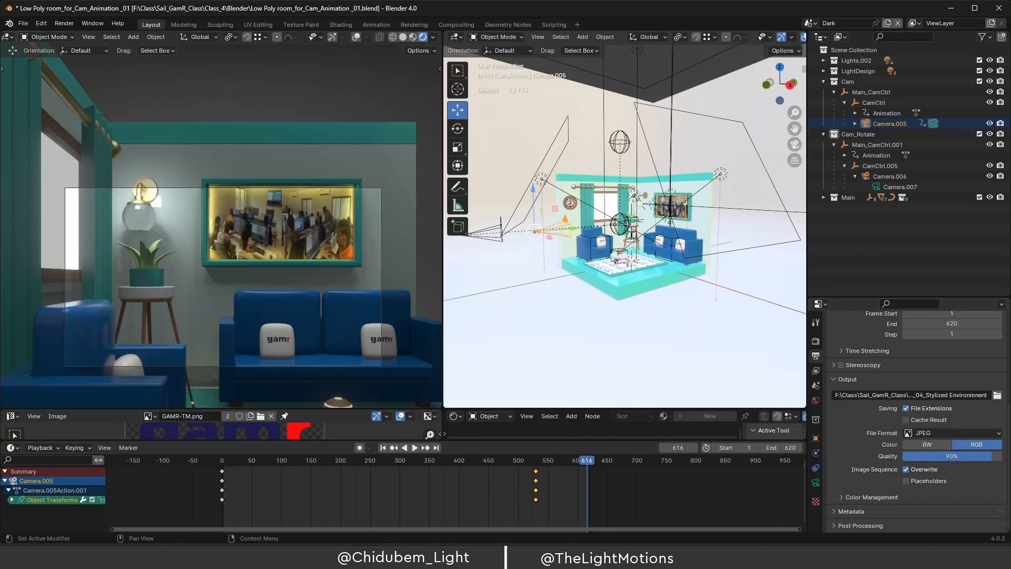
# Create a new Render folder in the output file browser and open it.
pyautogui.click(997, 396)
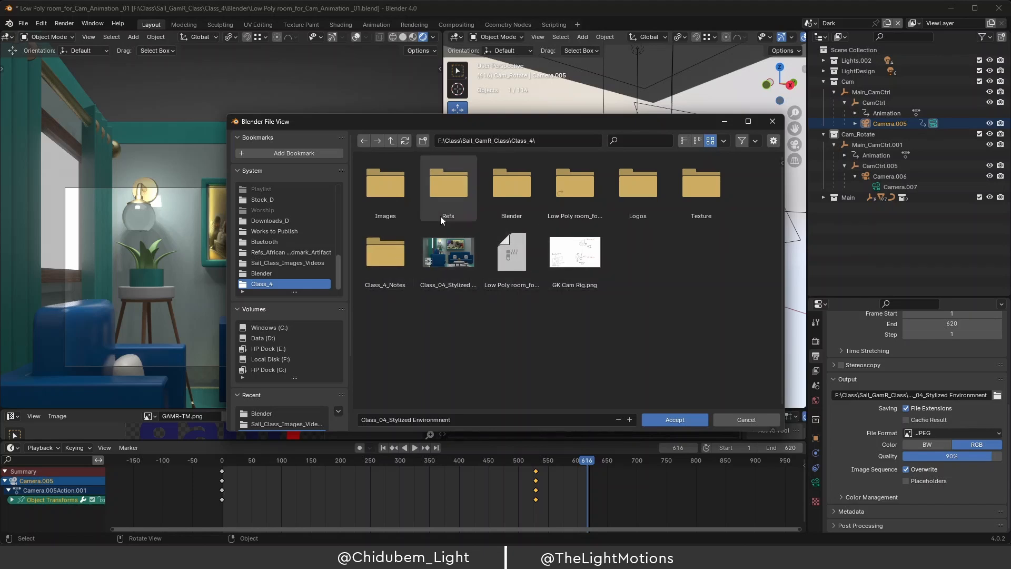
pyautogui.click(423, 141)
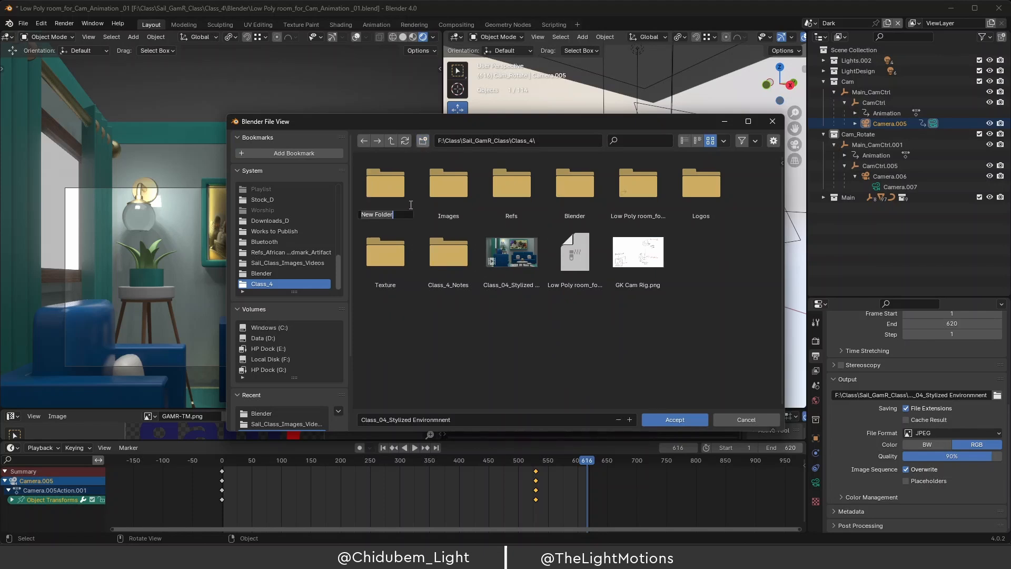
pyautogui.write('Render')
pyautogui.press('Return')
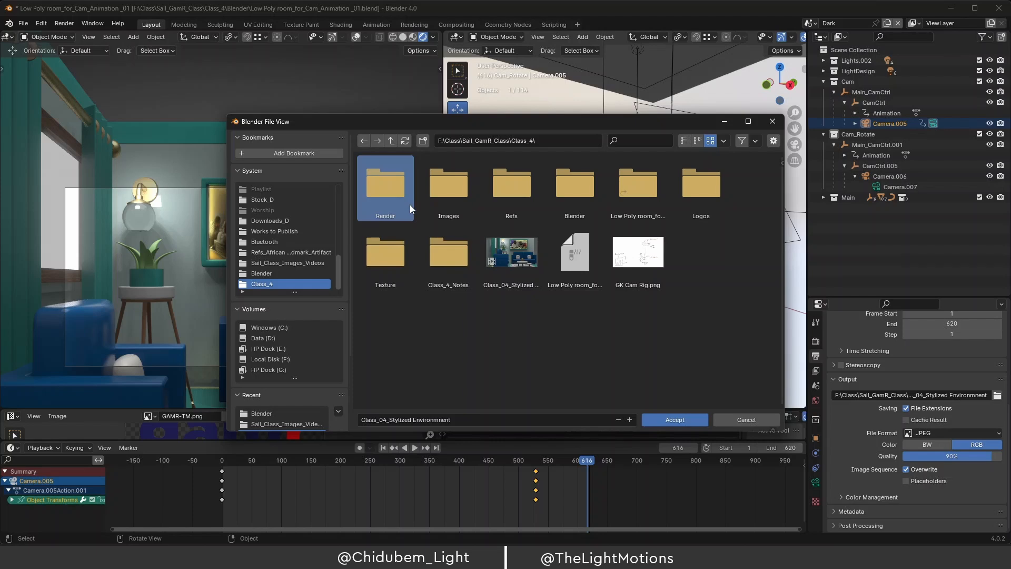
pyautogui.doubleClick(380, 183)
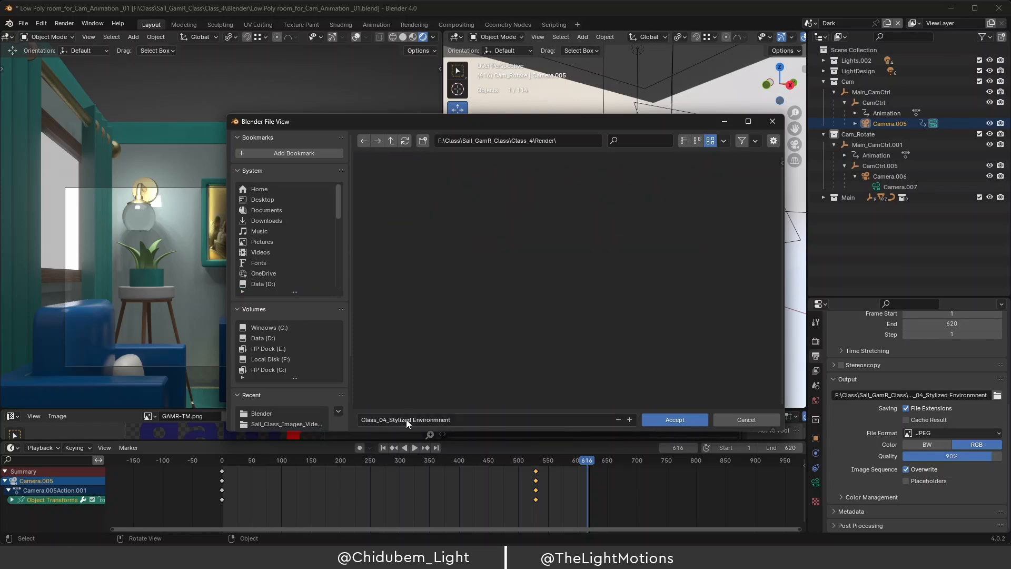
# Append _take_1 to the output file name.
pyautogui.click(459, 421)
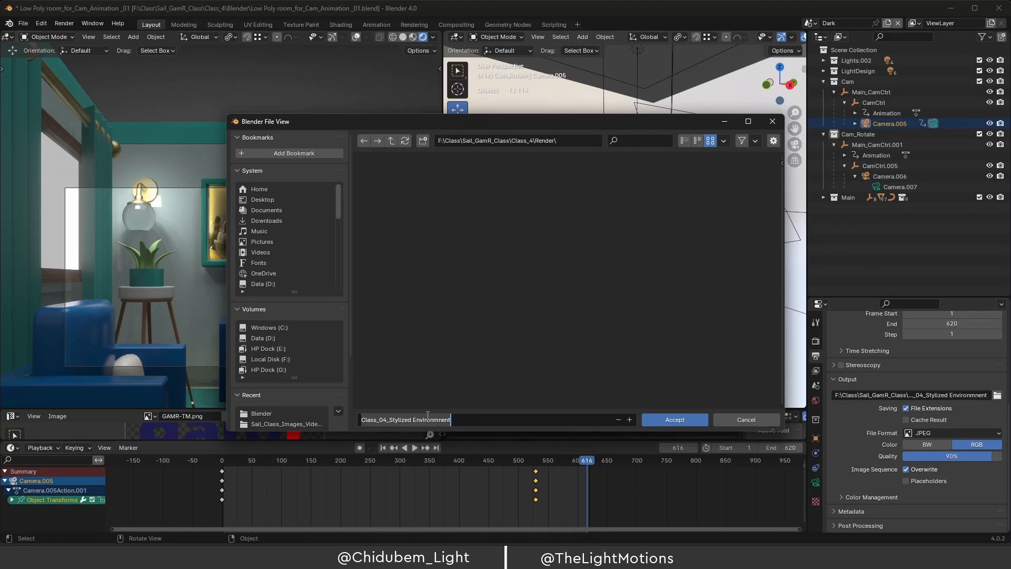
pyautogui.click(461, 422)
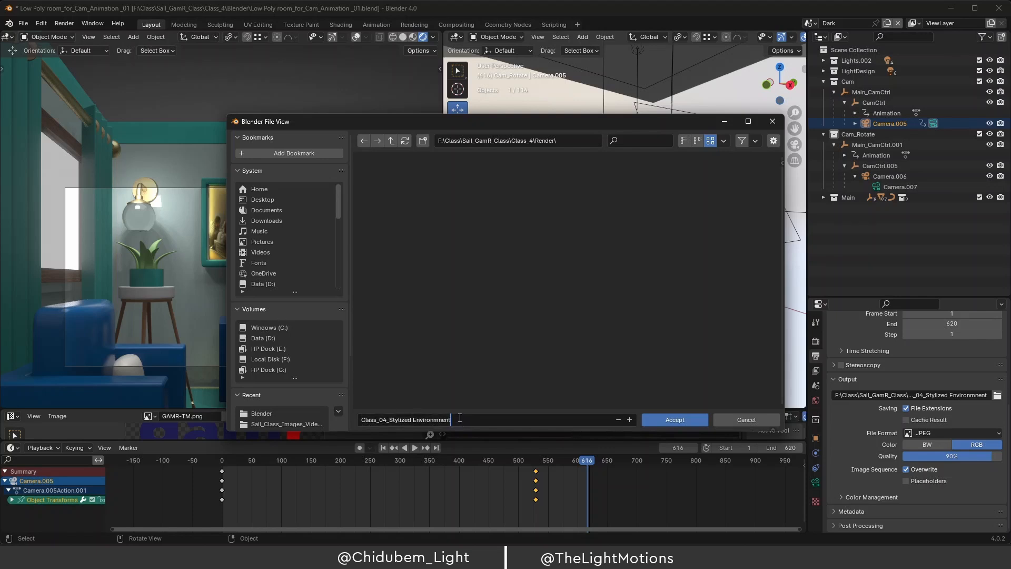
pyautogui.write('_take_1')
# Accept the new path, then set output to FFmpeg Video in an MPEG-4 container.
pyautogui.click(675, 419)
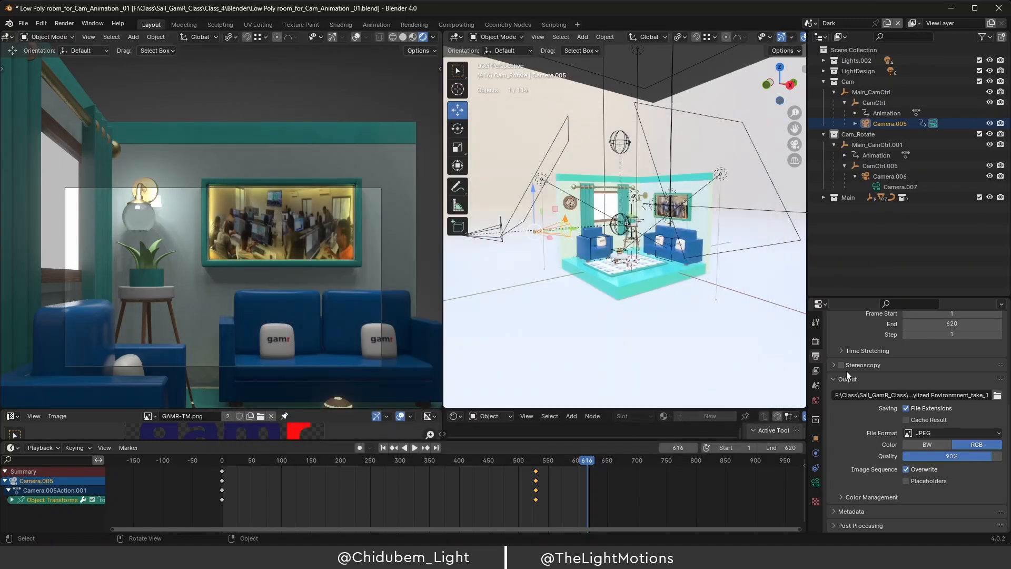
pyautogui.click(989, 434)
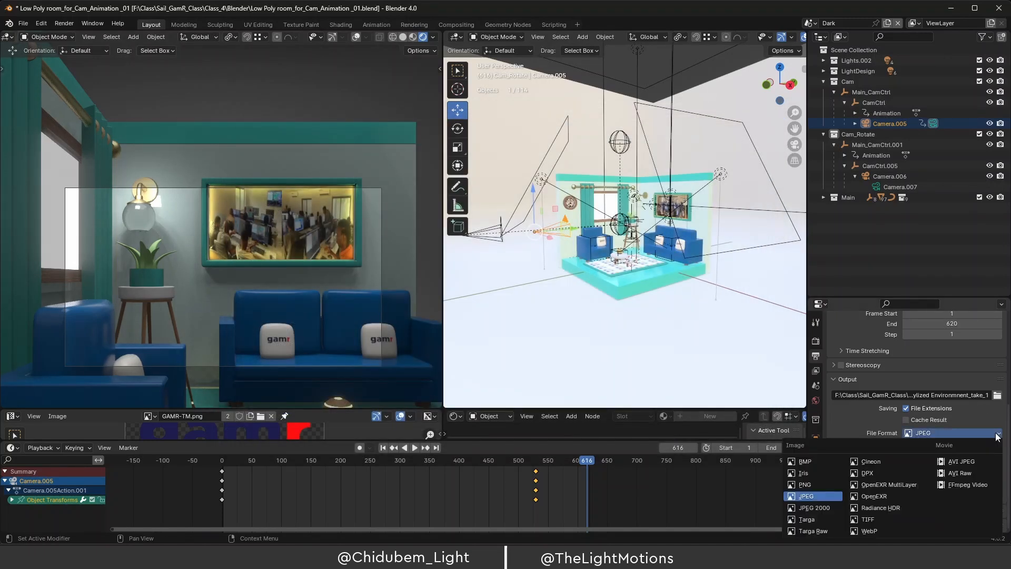
pyautogui.click(963, 485)
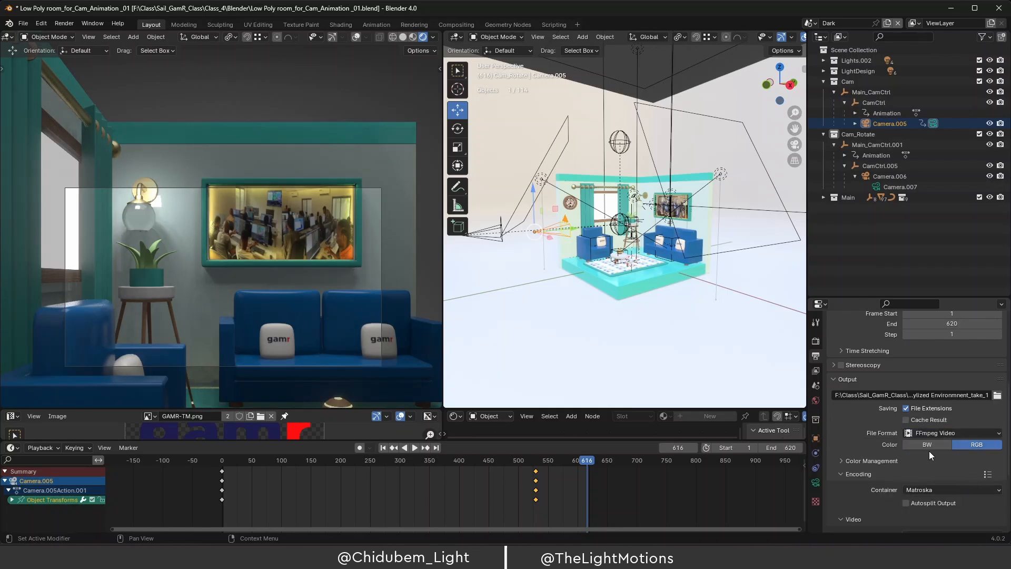
pyautogui.scroll(-2, 895, 474)
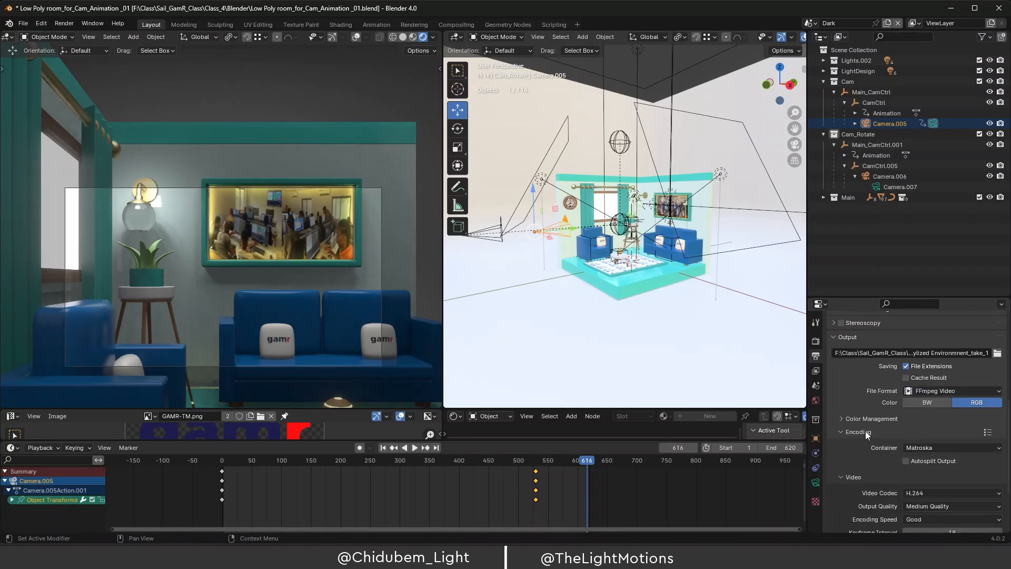
pyautogui.click(971, 447)
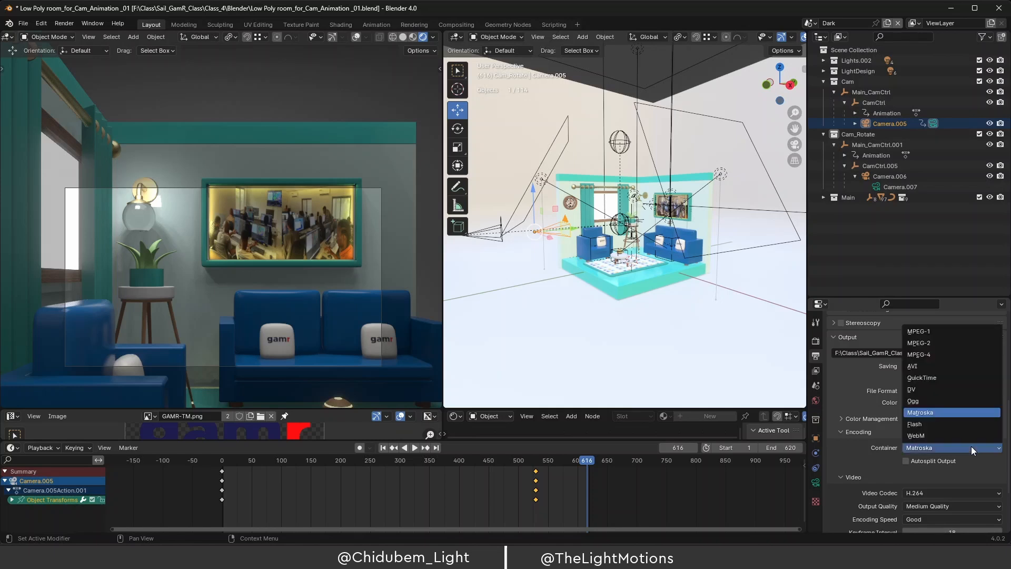
pyautogui.click(929, 355)
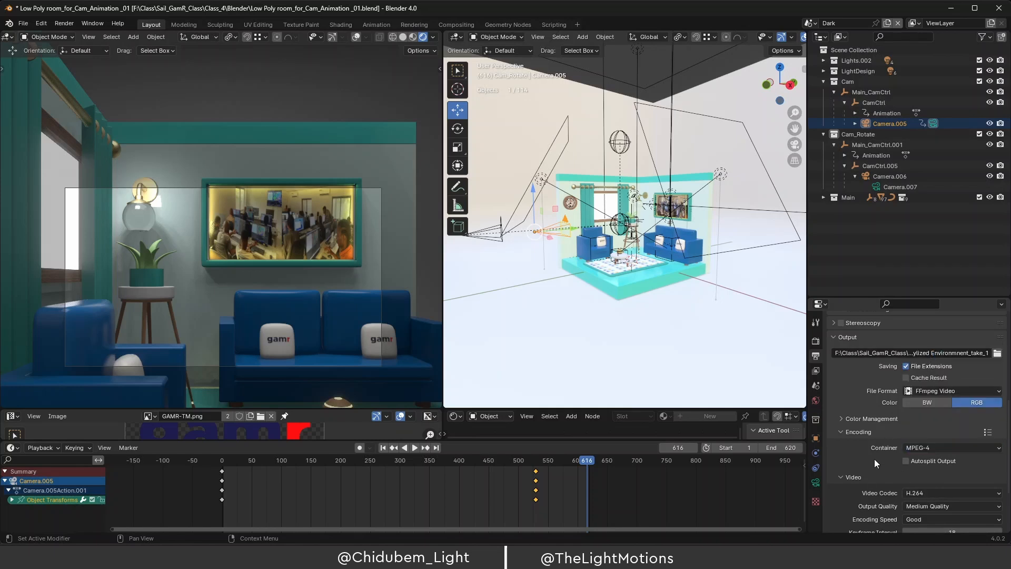
pyautogui.scroll(-4, 875, 459)
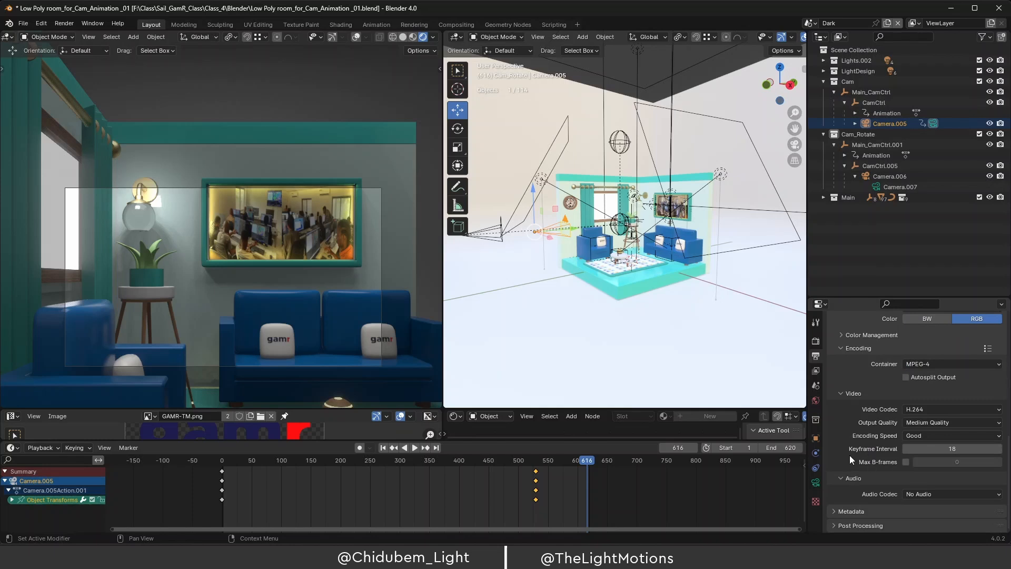
pyautogui.scroll(10, 852, 456)
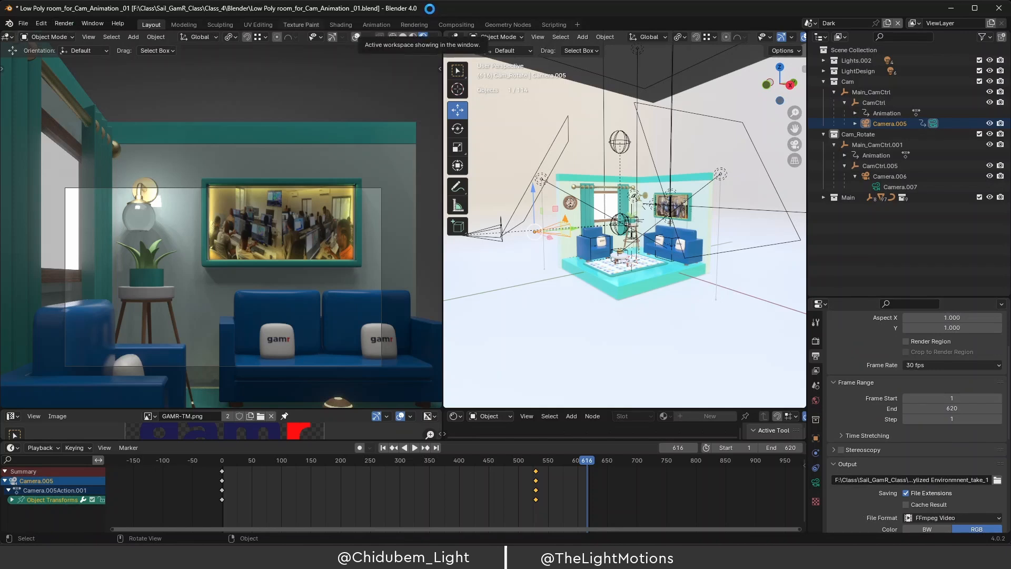
# Save the project with Ctrl+S, rewind the animation to frame 46, and browse the Render and Window menus.
pyautogui.hotkey('ctrl', 's')
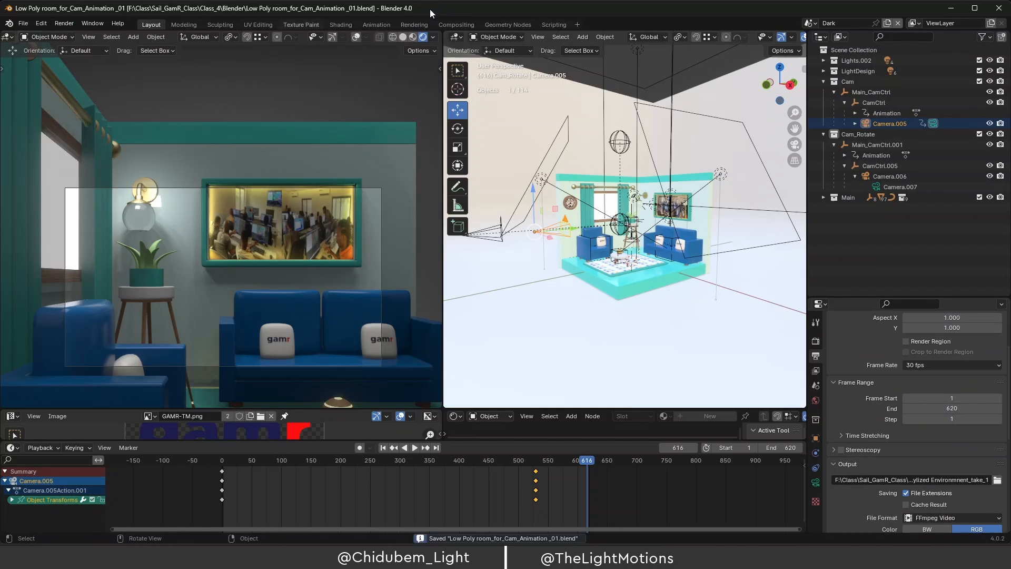
pyautogui.click(61, 21)
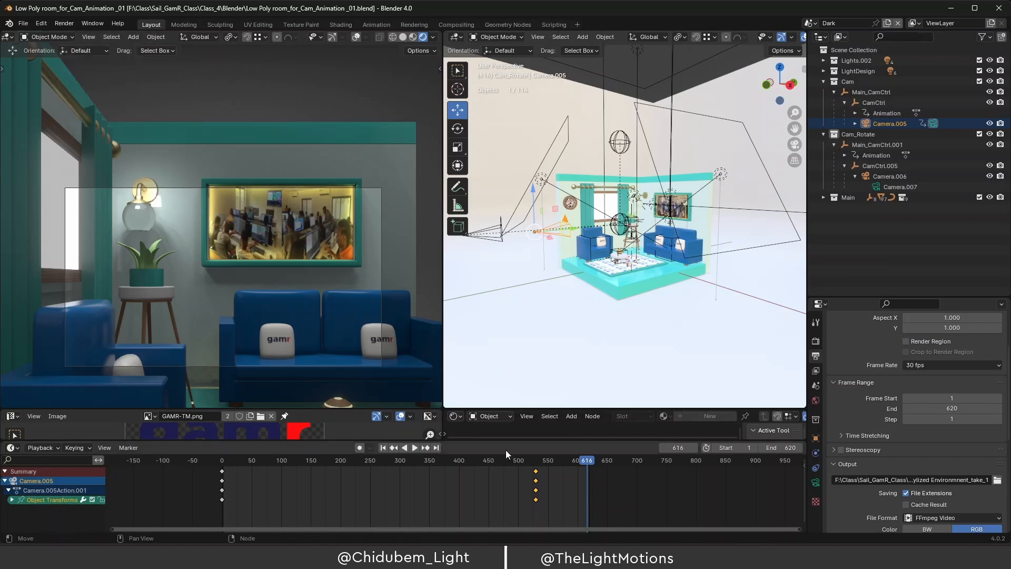
pyautogui.moveTo(587, 460); pyautogui.dragTo(249, 466)
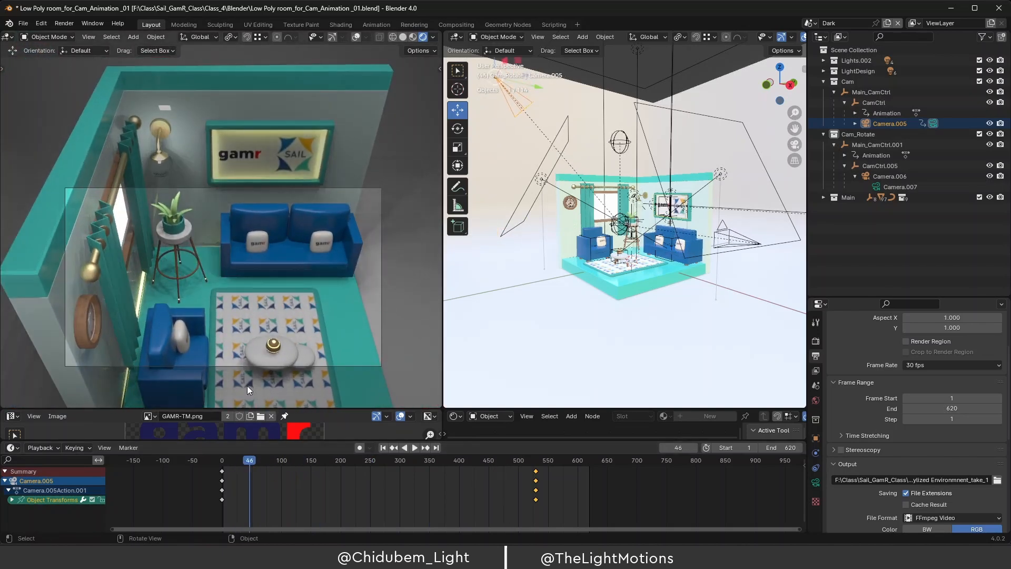
pyautogui.click(96, 23)
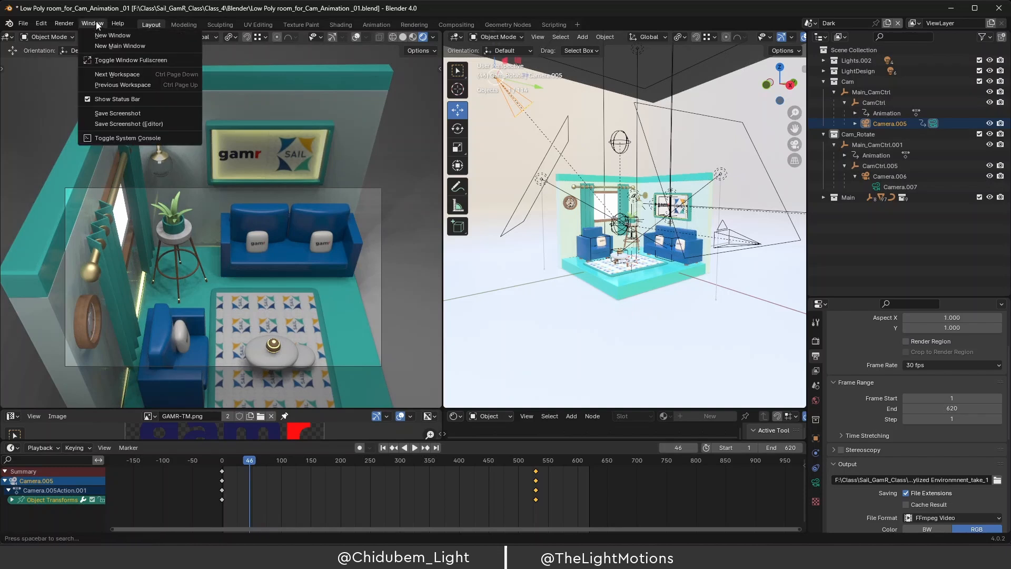
pyautogui.moveTo(73, 22)
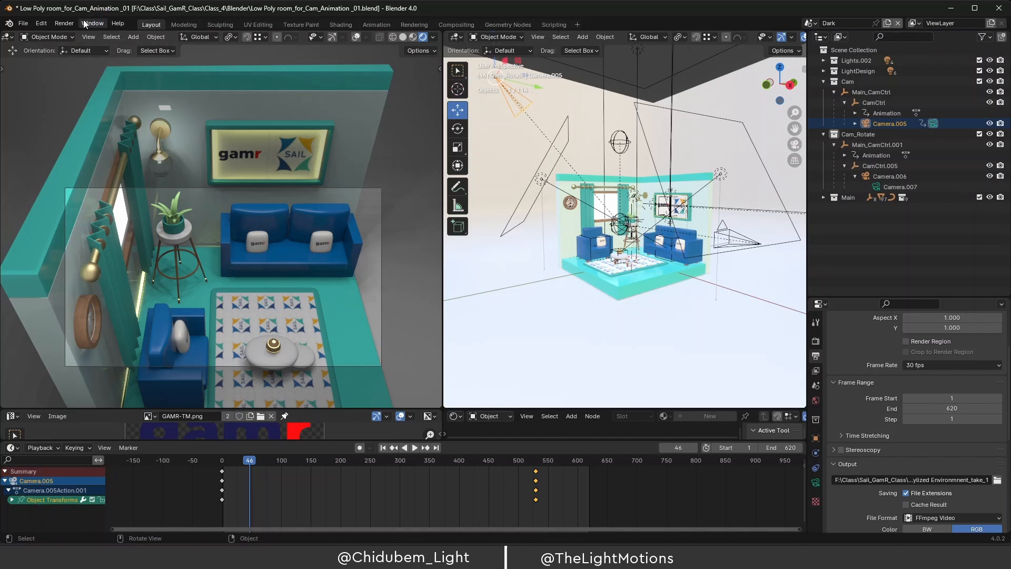
# Render a test still of frame 46, check the sofas and rug, then close the render window.
pyautogui.click(64, 23)
pyautogui.click(77, 35)
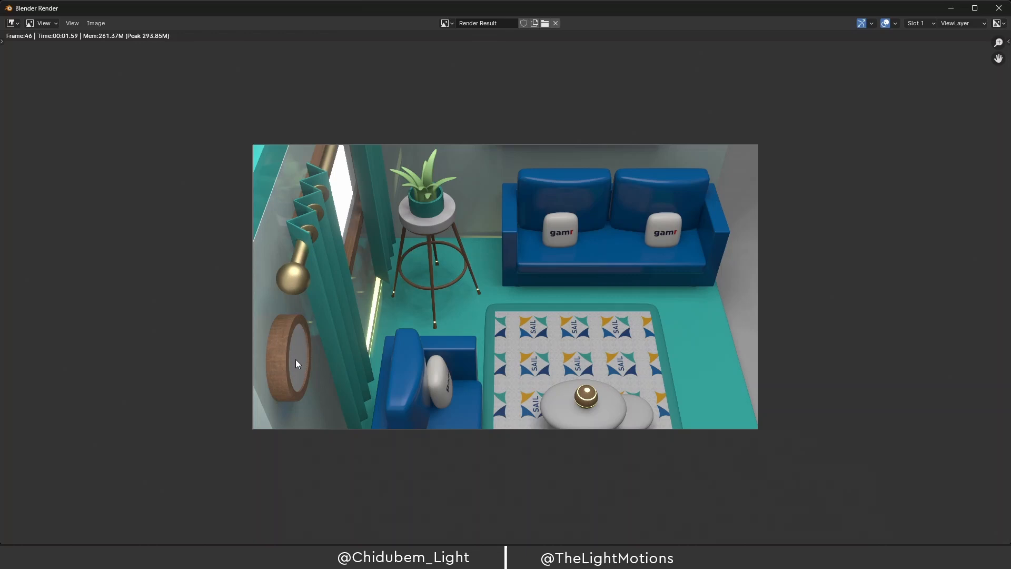
pyautogui.click(951, 8)
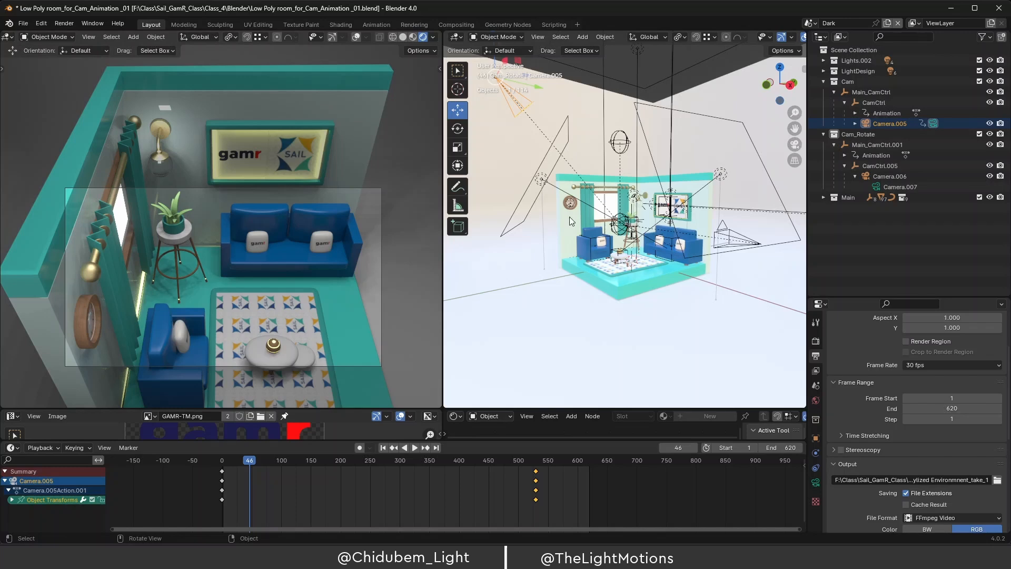
# Move in closer to the room, select the wall clock and reveal it in the Outliner.
pyautogui.scroll(4, 570, 217)
pyautogui.moveTo(554, 200); pyautogui.dragTo(559, 210, button='middle')
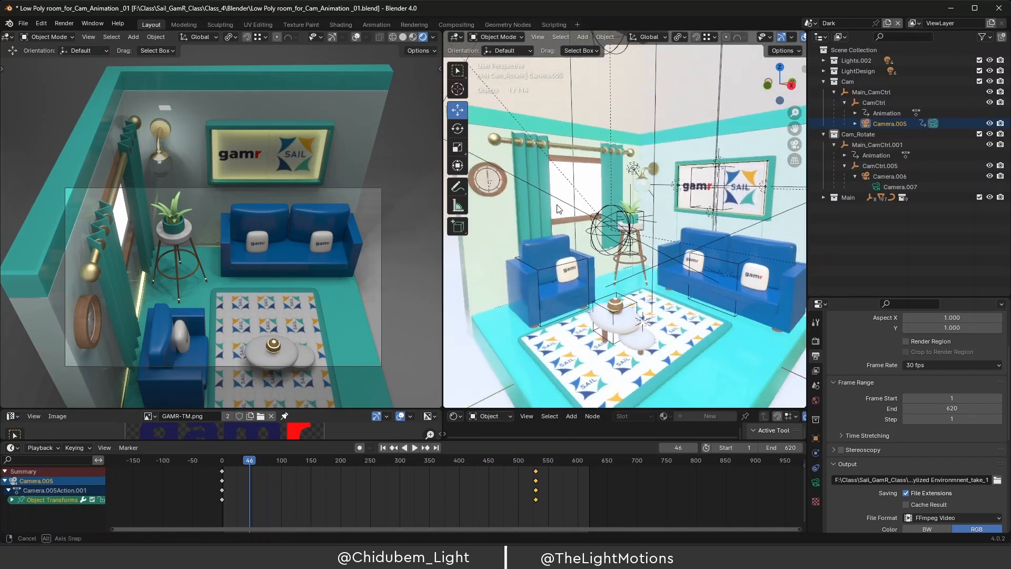
pyautogui.click(507, 183)
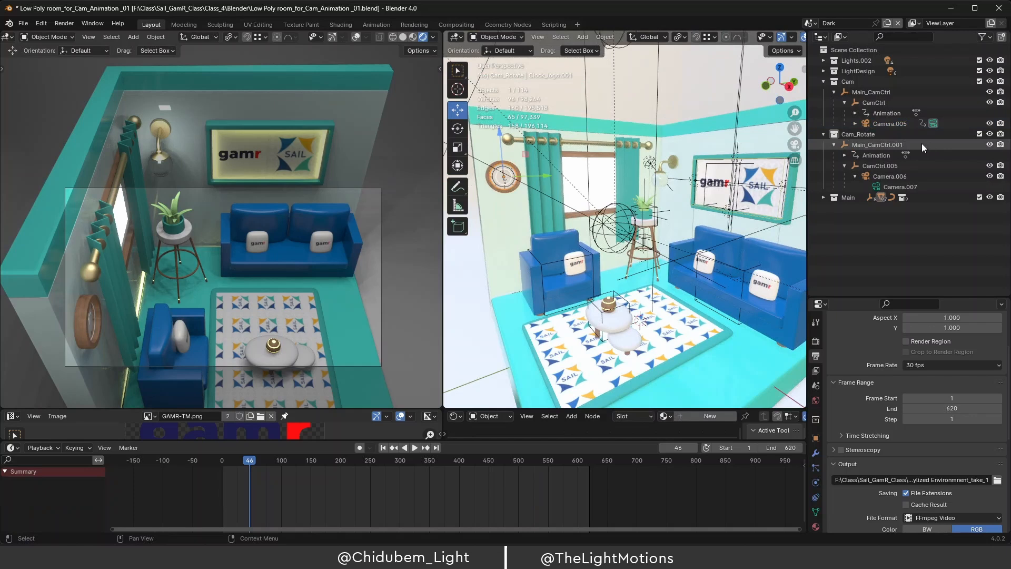
pyautogui.press('.')
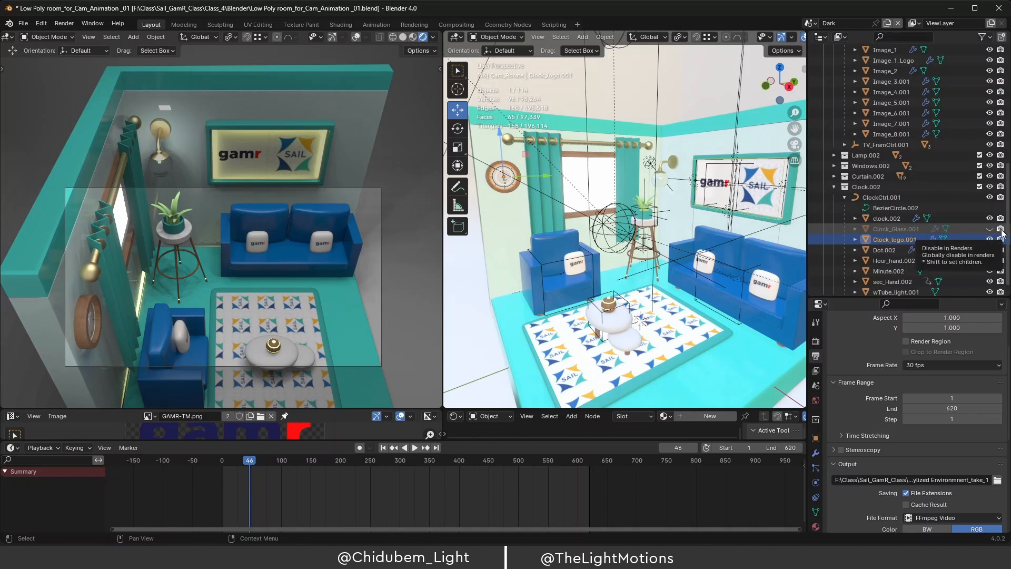
# Disable rendering and viewport visibility for Clock_Glass.001.
pyautogui.scroll(-1, 1007, 236)
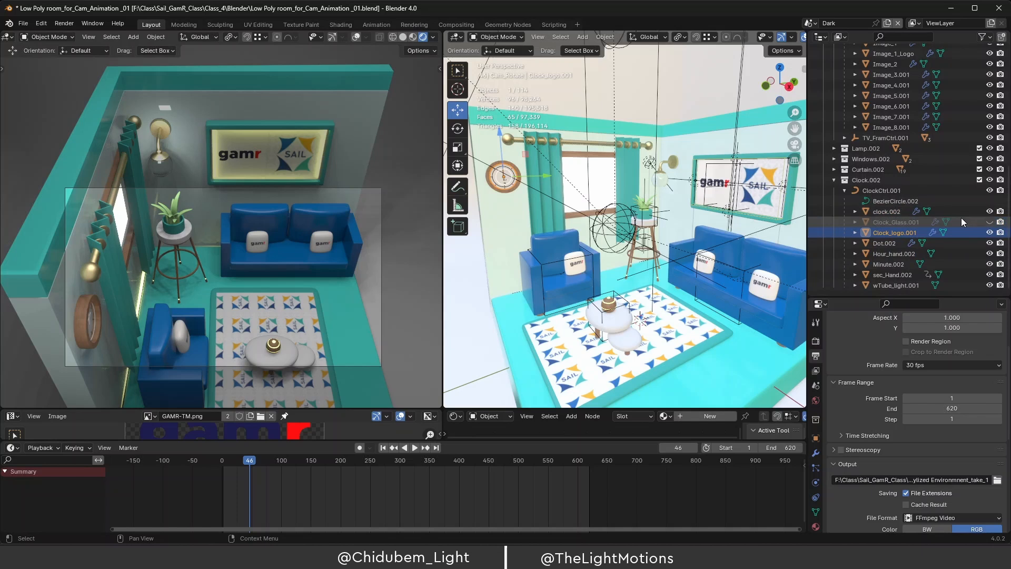
pyautogui.click(1001, 223)
pyautogui.click(989, 222)
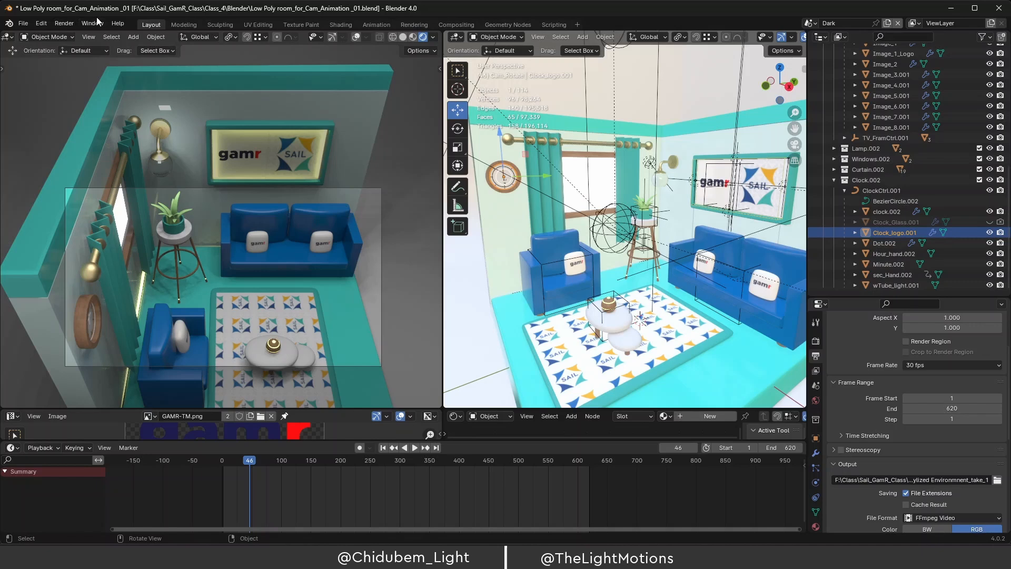
pyautogui.click(68, 26)
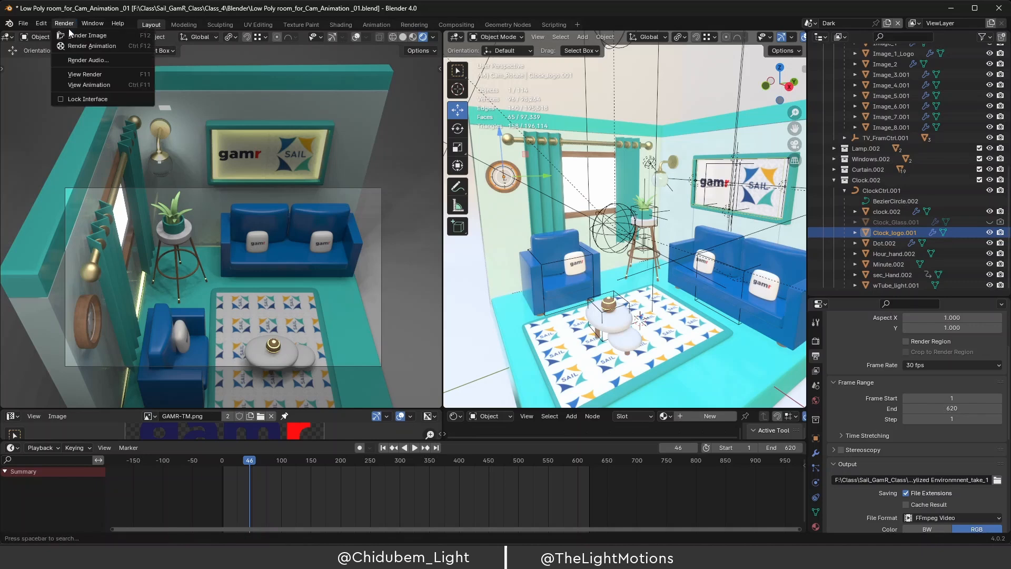
# Re-render frame 46 to see the wall clock without its glass.
pyautogui.click(87, 35)
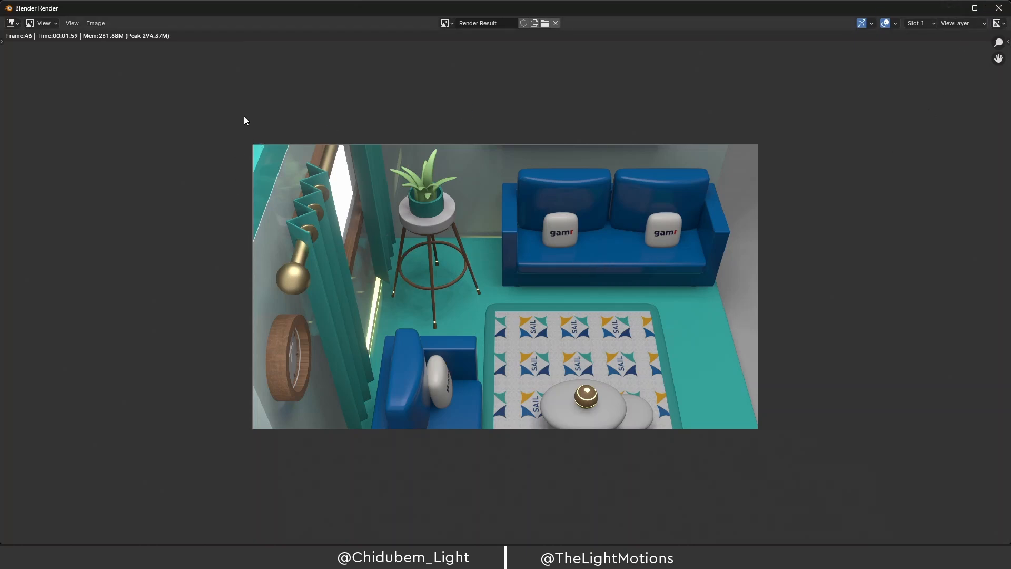
# Save the frame 46 render as Test_A.png in the Class_4 folder, then minimize the render window.
pyautogui.click(96, 23)
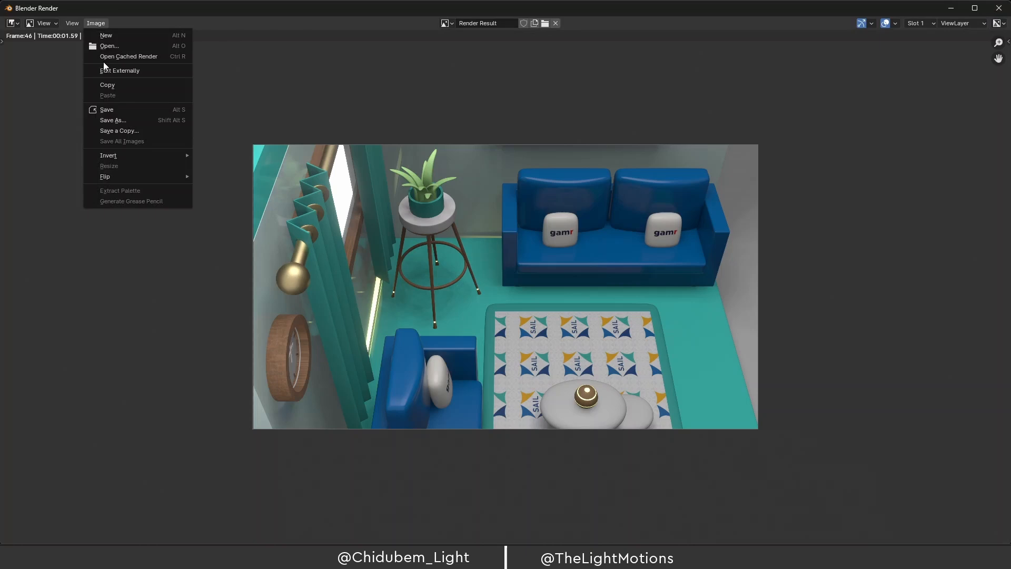
pyautogui.click(131, 110)
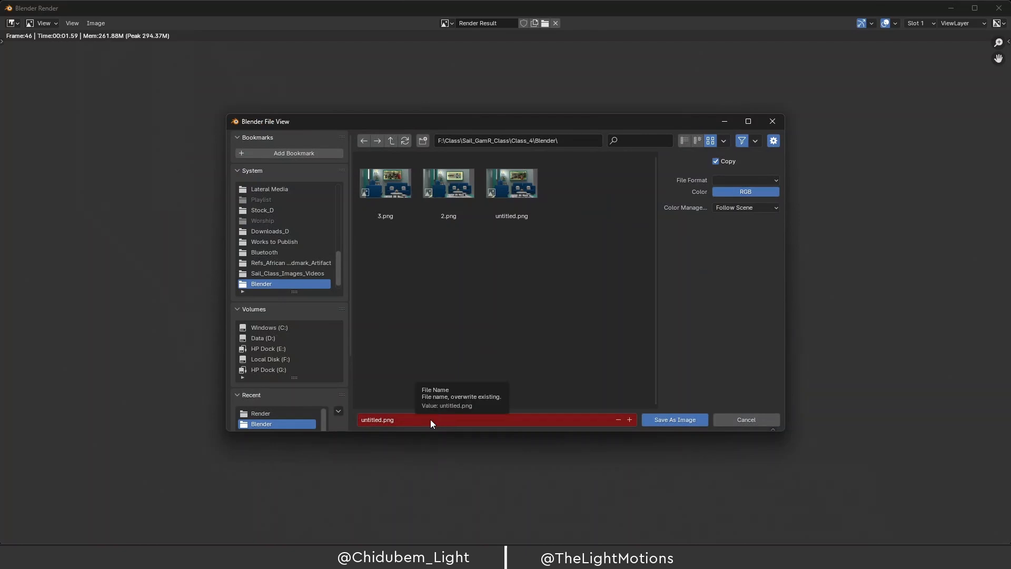
pyautogui.press('t')
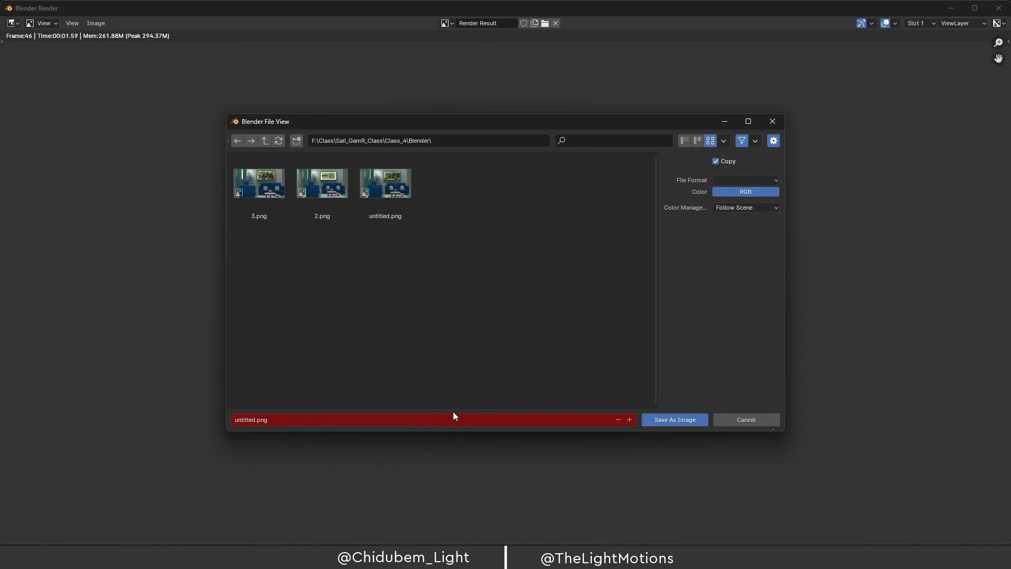
pyautogui.click(295, 419)
pyautogui.write('Test_A')
pyautogui.press('Return')
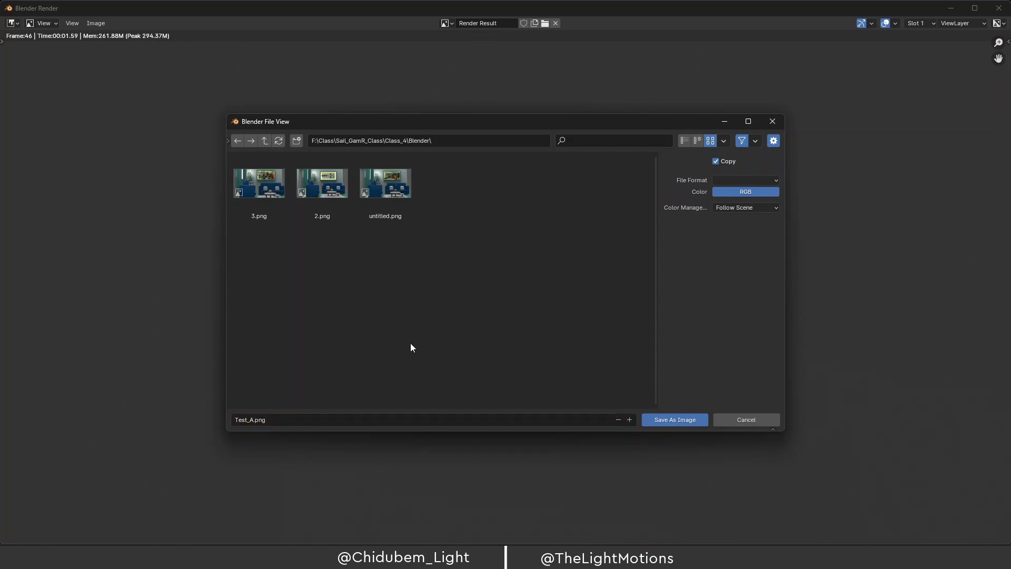
pyautogui.click(668, 420)
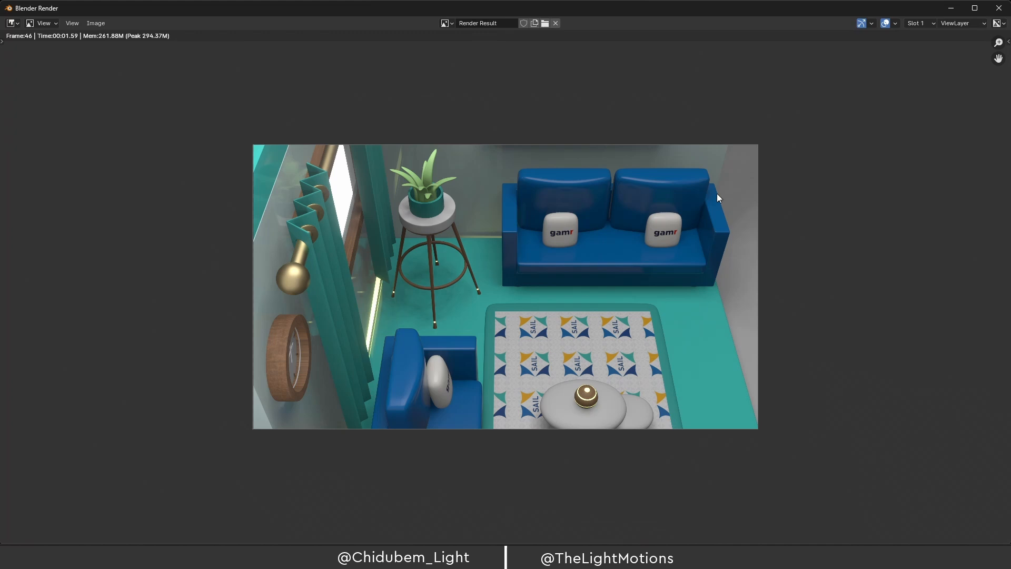
pyautogui.click(951, 8)
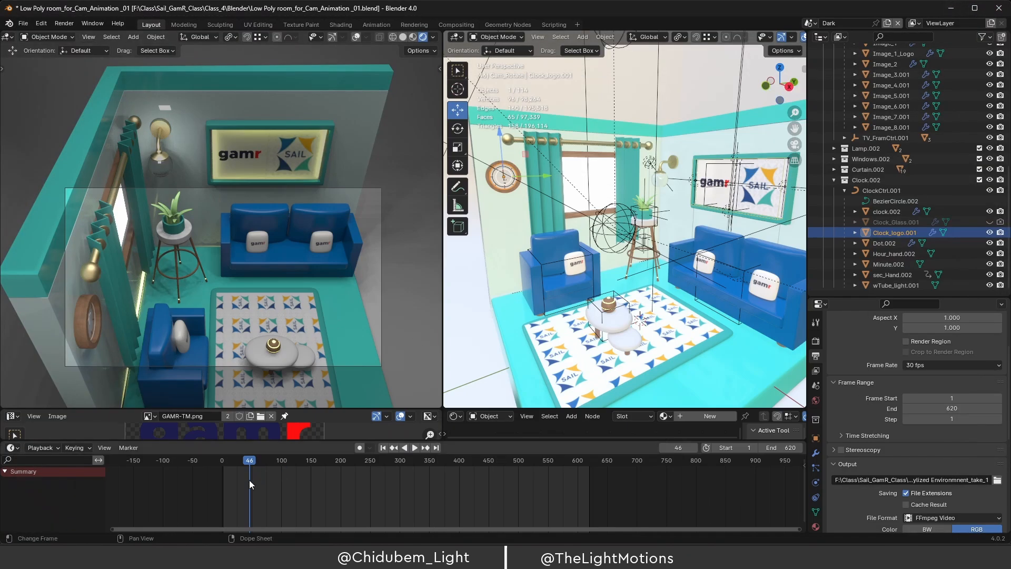
# Render a test still of frame 337 showing the TV wall, then minimize the render window.
pyautogui.moveTo(250, 463); pyautogui.dragTo(422, 474)
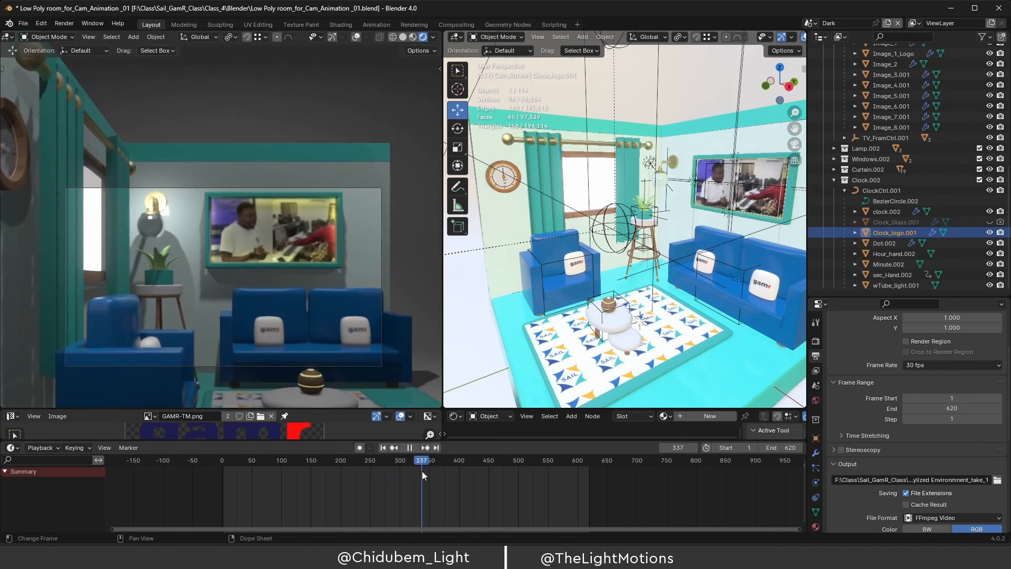
pyautogui.click(64, 23)
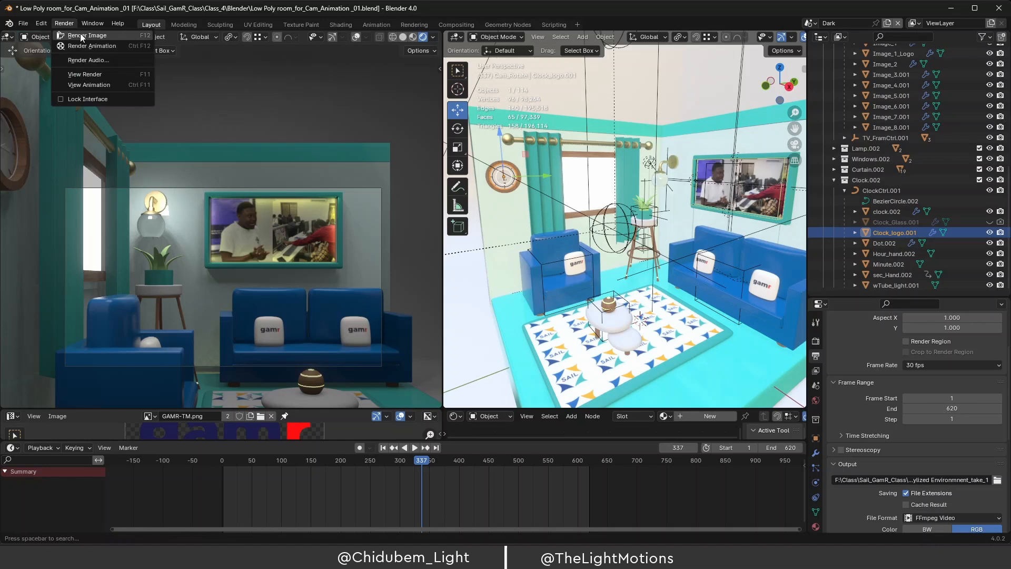
pyautogui.click(84, 36)
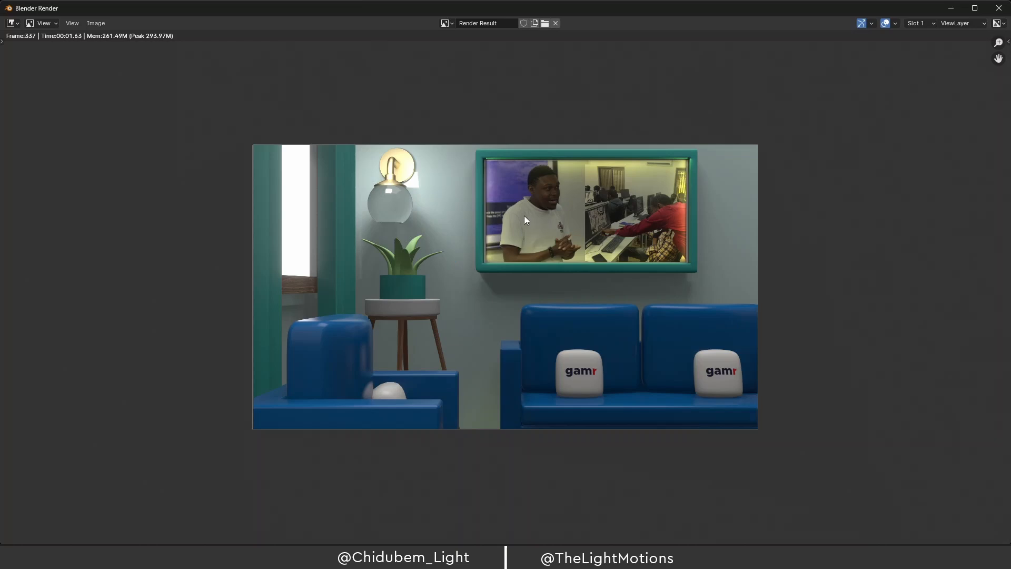
pyautogui.click(952, 9)
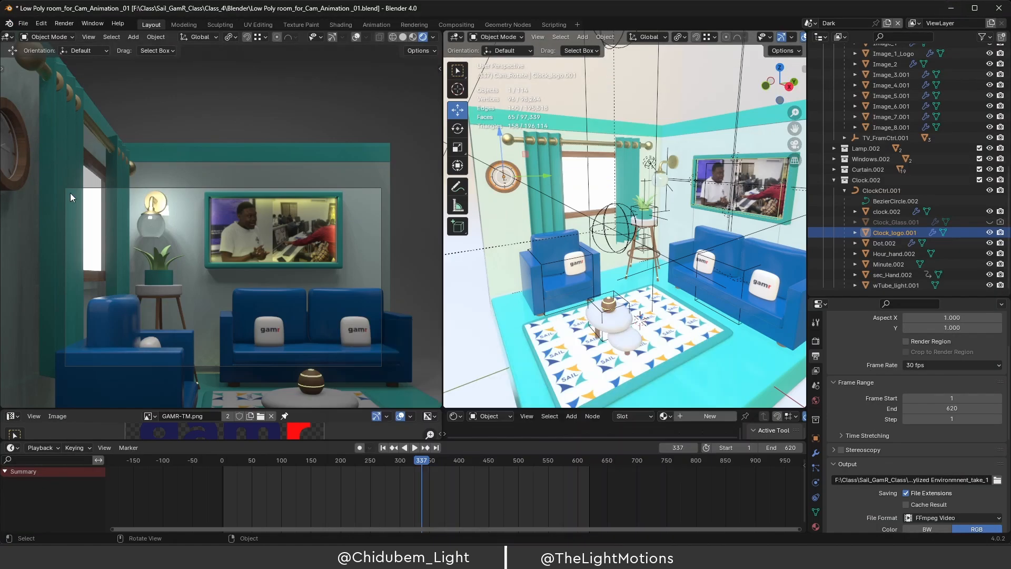
# Start rendering the full 1–620 animation and minimize the render window while it runs.
pyautogui.click(64, 24)
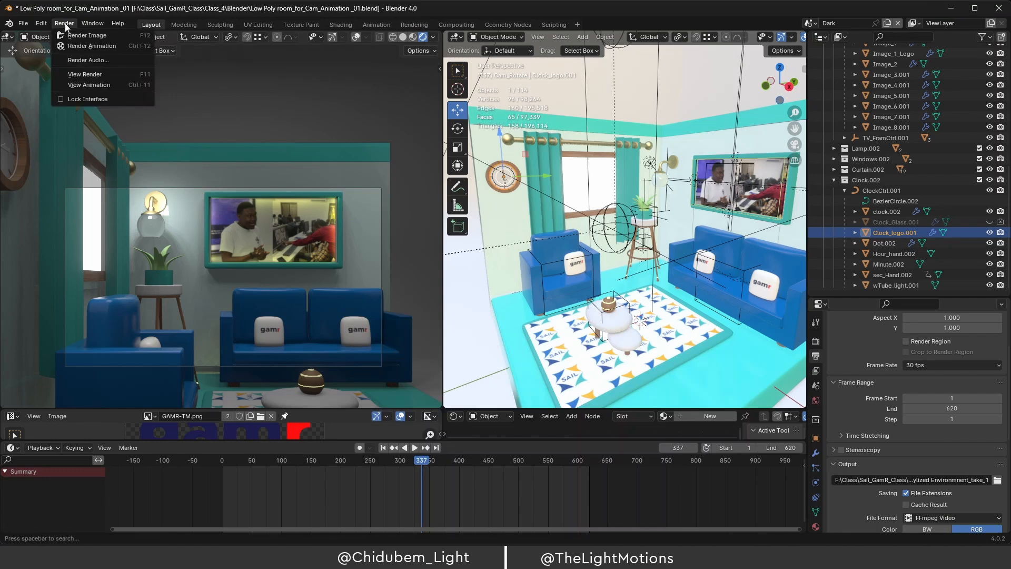
pyautogui.click(83, 47)
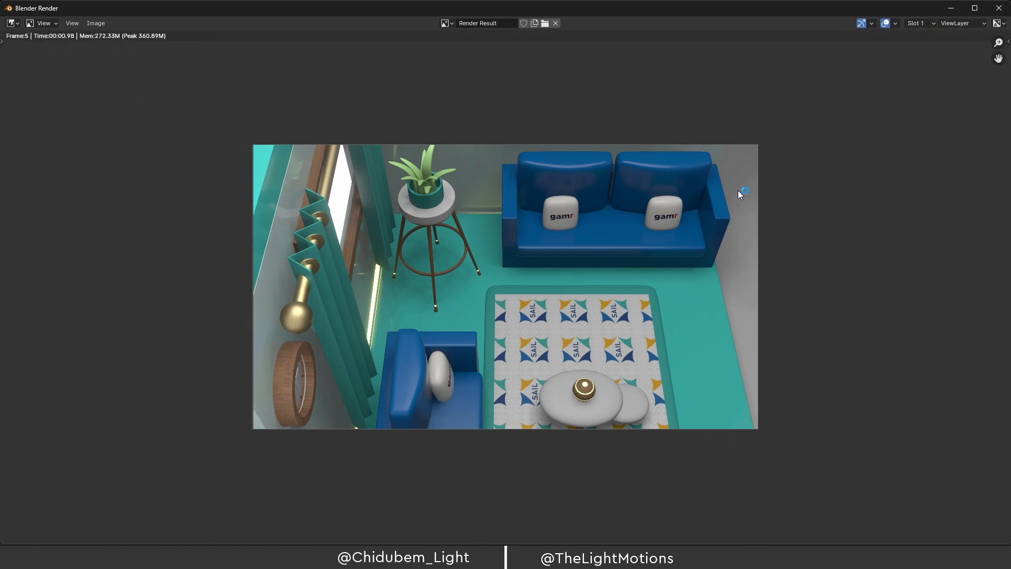
pyautogui.click(952, 10)
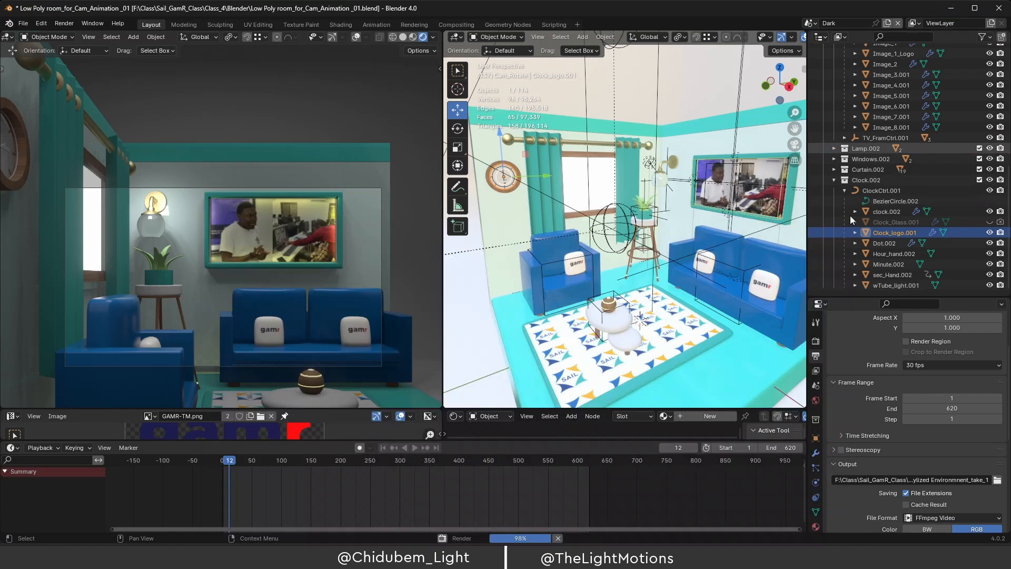
# Scroll the Outliner to Cam_Rotate and make Camera.007 the active camera.
pyautogui.scroll(2, 887, 176)
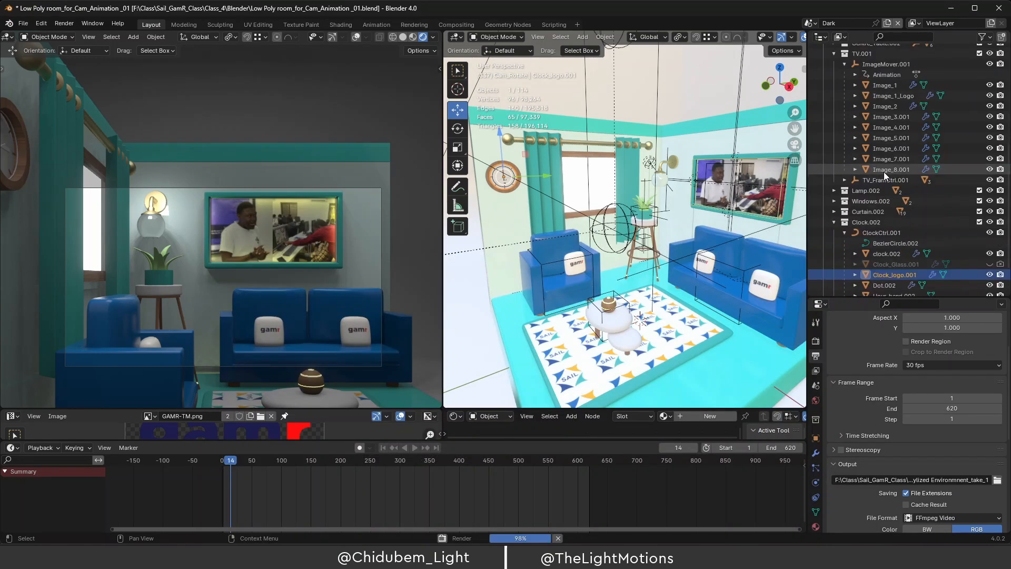
pyautogui.scroll(10, 863, 99)
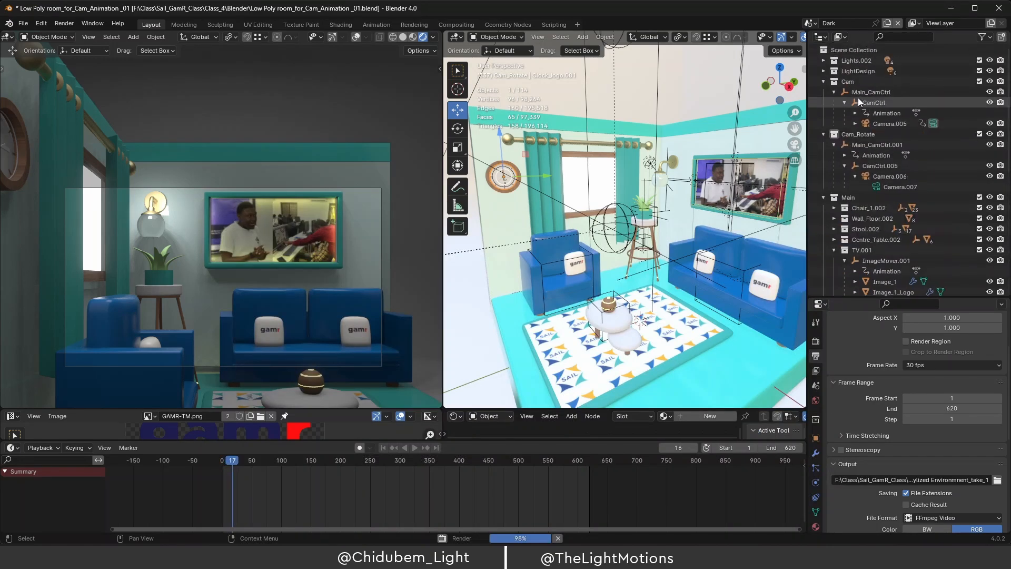
pyautogui.scroll(-1, 857, 99)
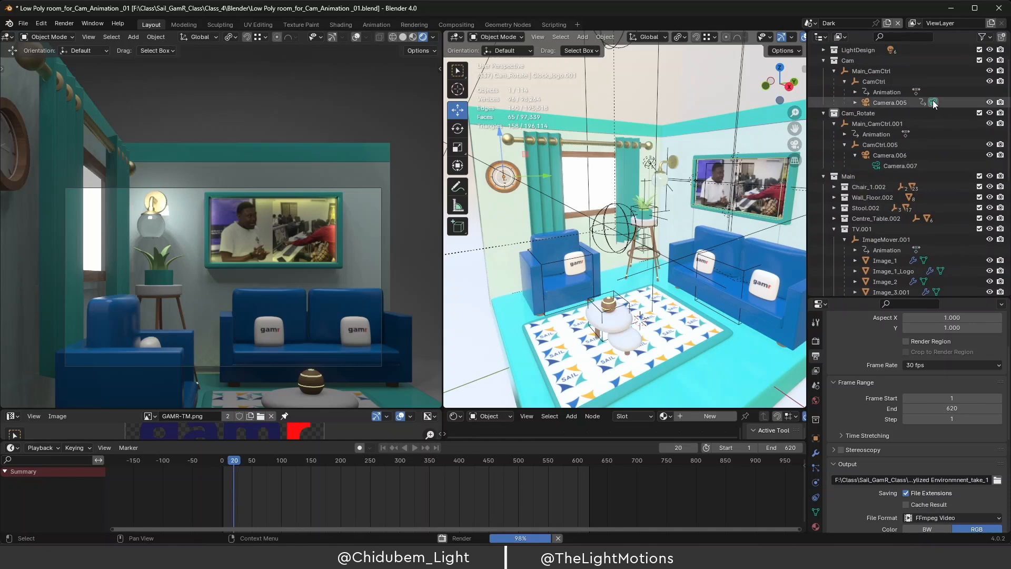
pyautogui.click(876, 166)
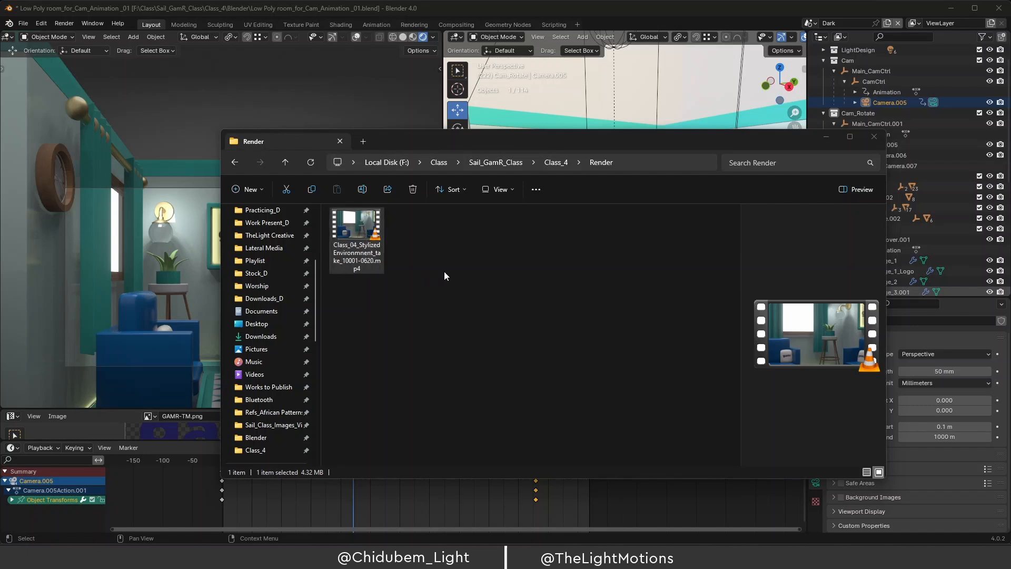
# Send the Render folder window behind Blender so the living-room scene is in front.
pyautogui.click(312, 164)
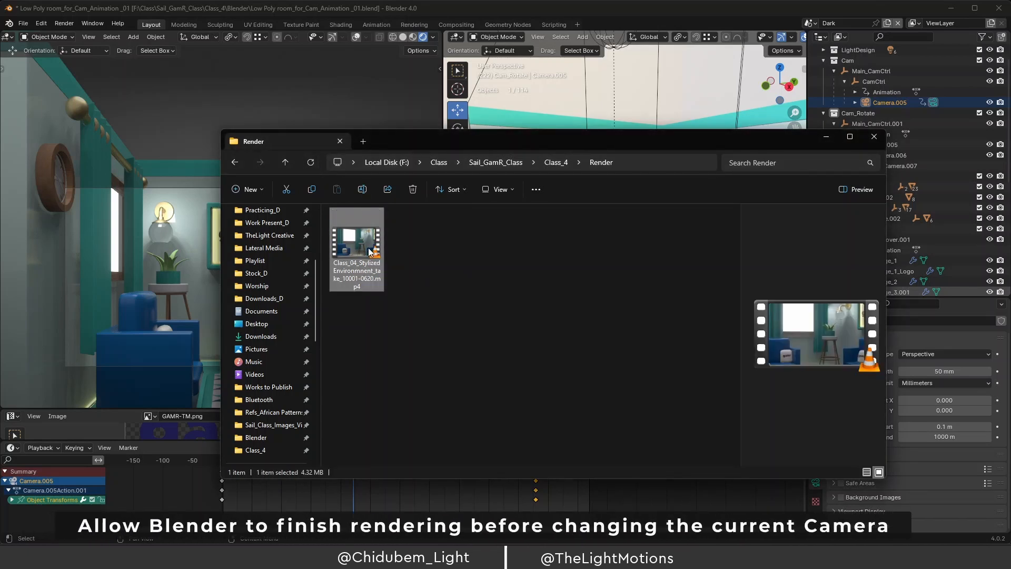
pyautogui.click(183, 8)
pyautogui.click(64, 23)
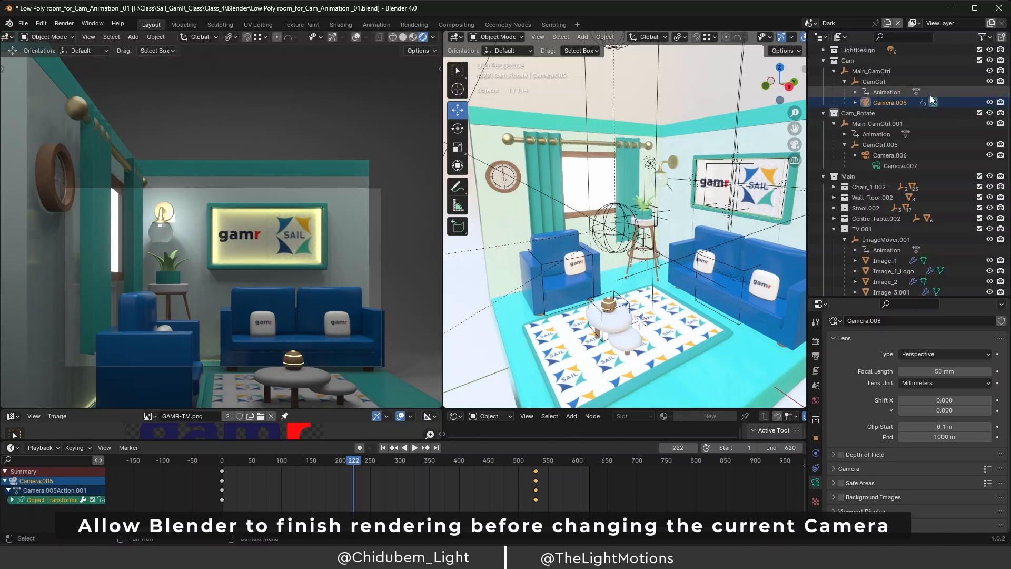
# Switch between Camera.007 and Camera.005, ending with Camera.007 as the scene camera.
pyautogui.click(876, 165)
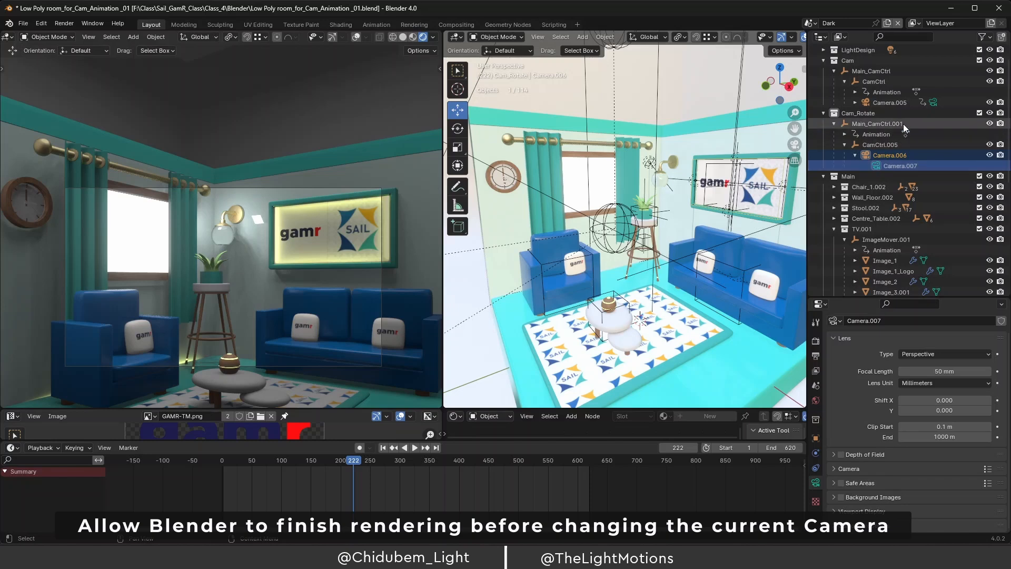
pyautogui.click(935, 100)
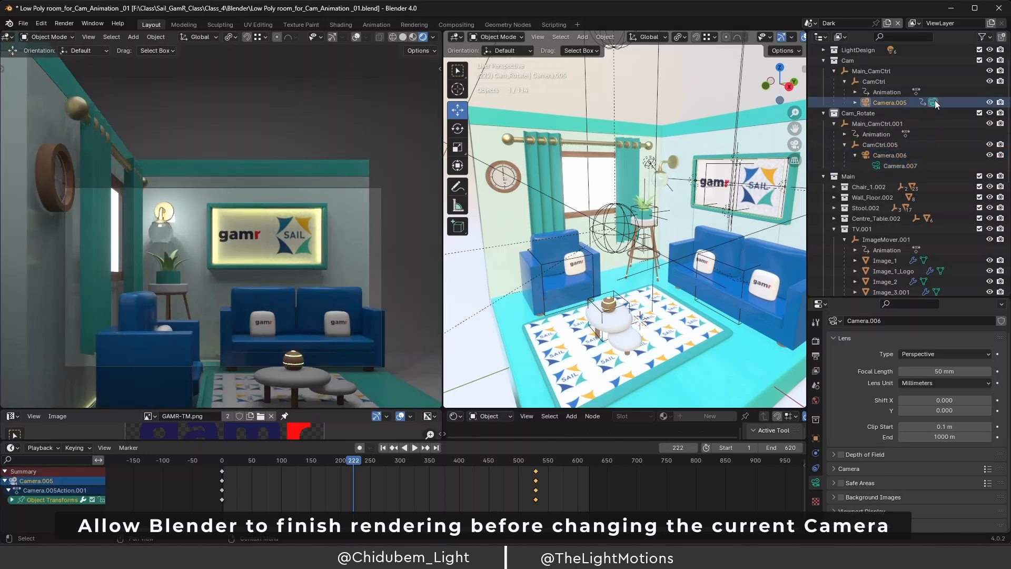
pyautogui.click(63, 23)
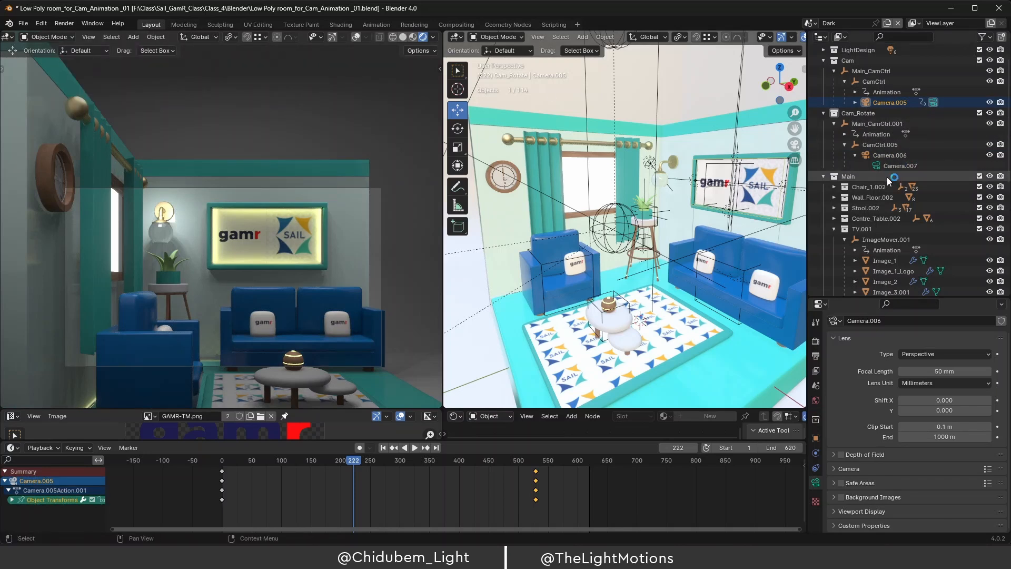
pyautogui.click(876, 165)
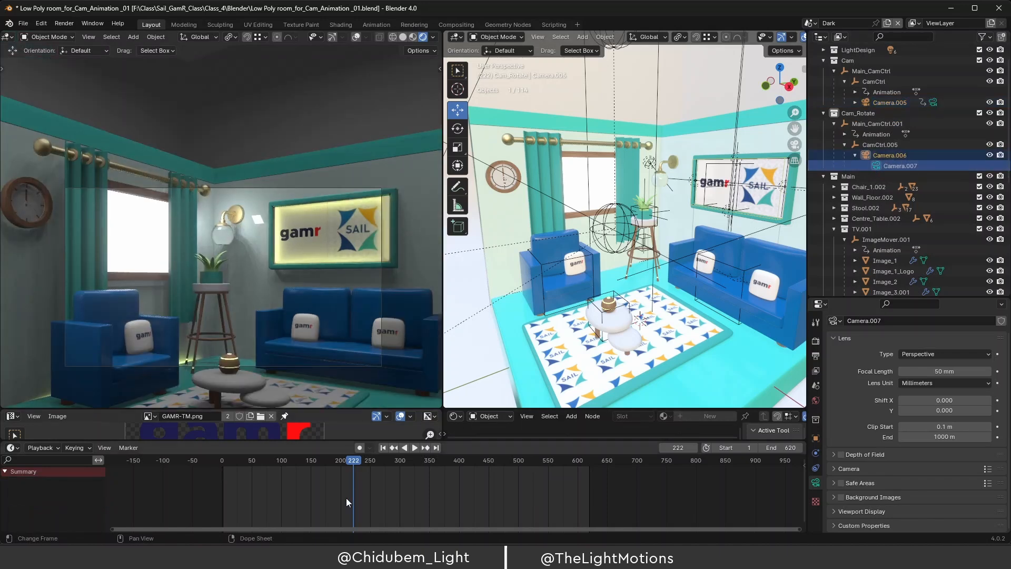
# Preview the Camera.005 move from frame 105 to 299, then make Camera.007 active again.
pyautogui.moveTo(352, 473); pyautogui.dragTo(284, 462)
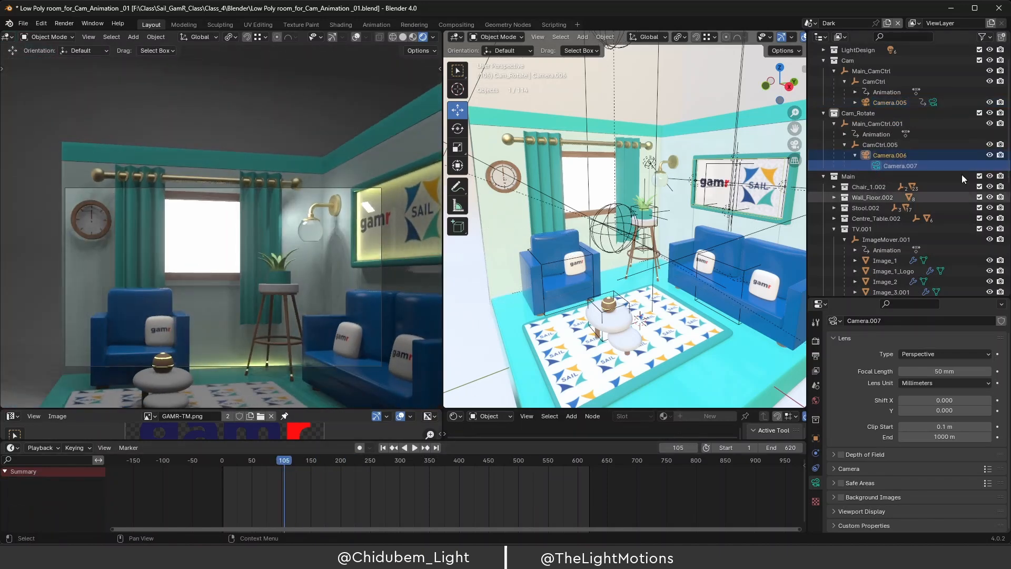
pyautogui.click(933, 102)
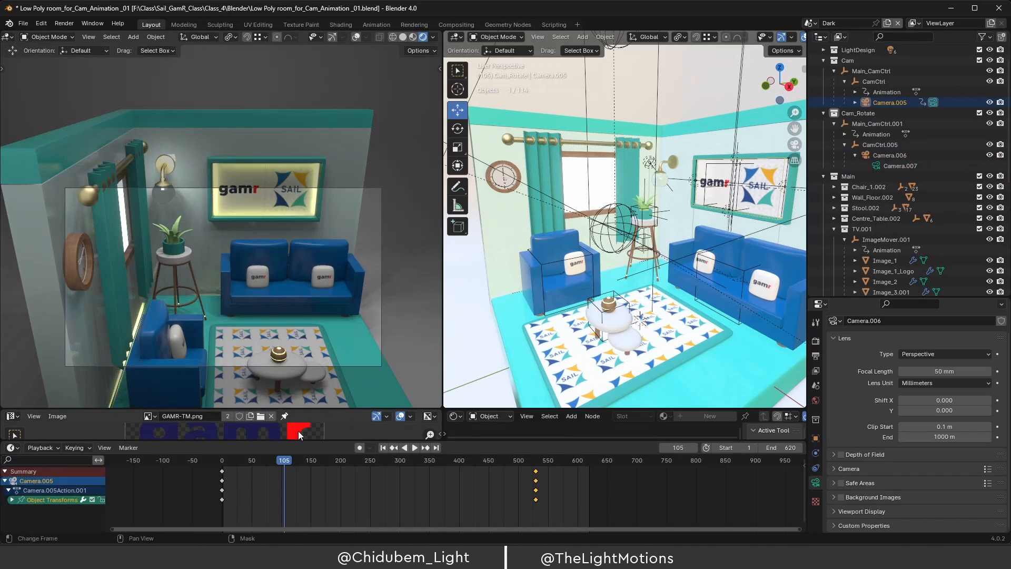
pyautogui.moveTo(287, 463); pyautogui.dragTo(399, 479)
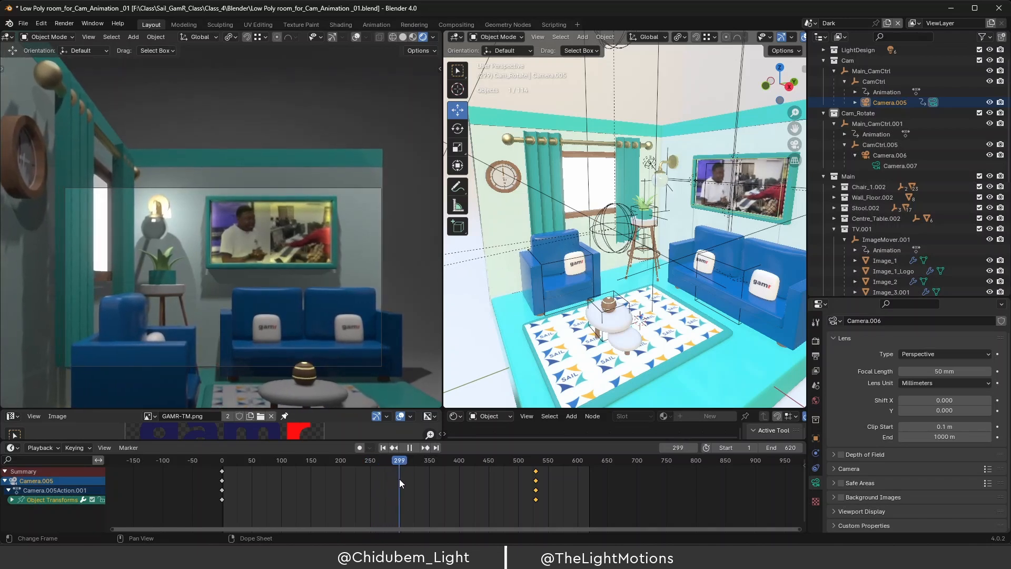
pyautogui.moveTo(399, 478); pyautogui.dragTo(400, 478)
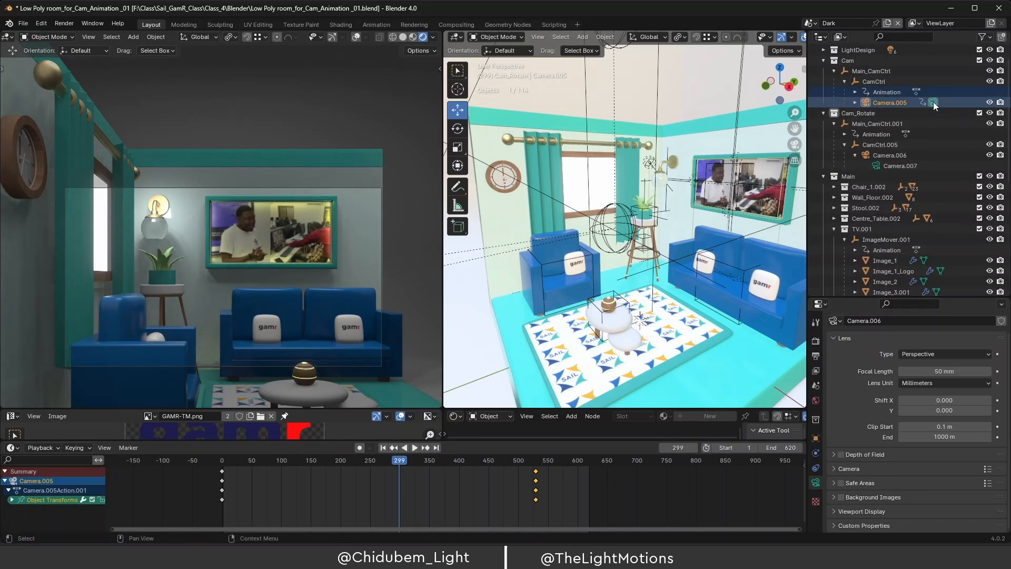
pyautogui.click(876, 166)
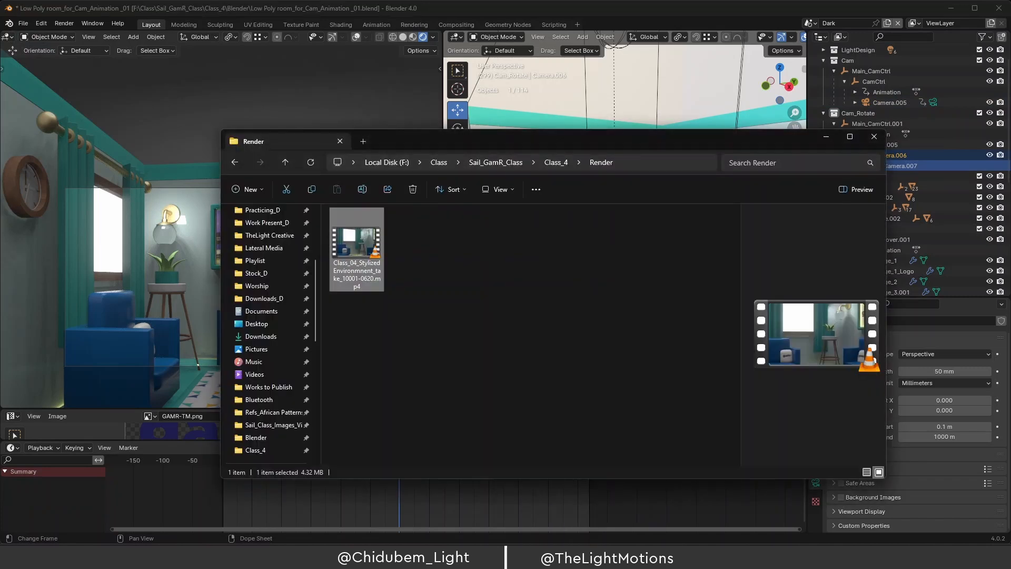
# Play Class_04_Stylized Environment_take_10001-0620.mp4 in VLC from the Render folder.
pyautogui.doubleClick(363, 243)
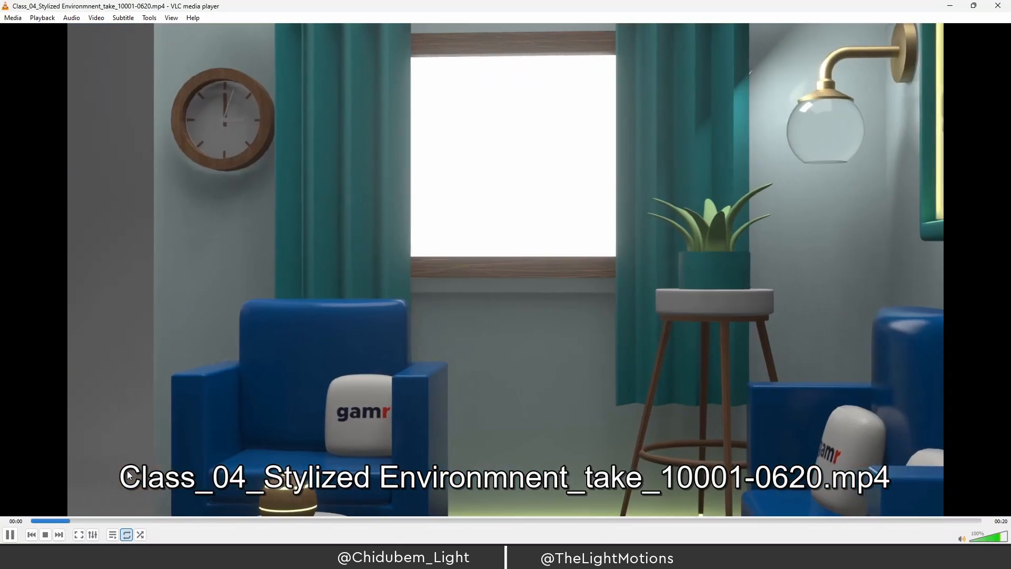
# Replay the rendered video in VLC from the start and pause it at 00:12.
pyautogui.click(33, 521)
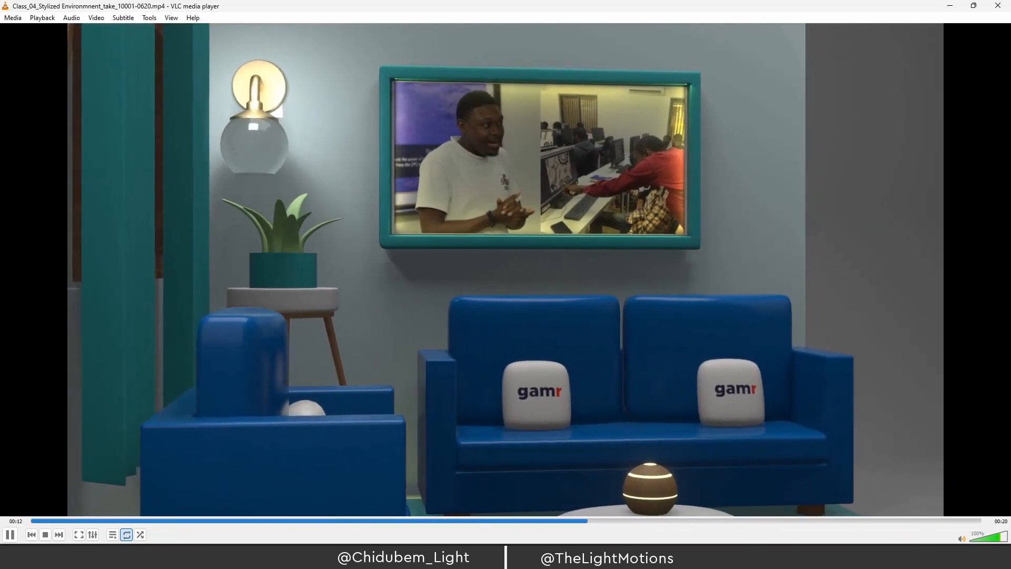
pyautogui.press('space')
# Minimize VLC and the Render folder window so Blender's living-room scene is back in front.
pyautogui.click(950, 8)
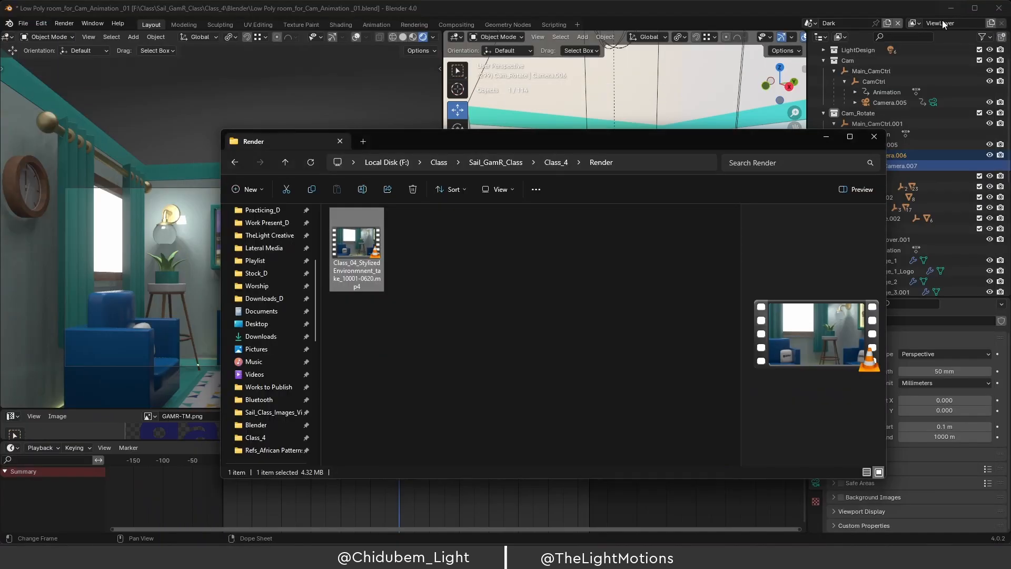
pyautogui.click(828, 137)
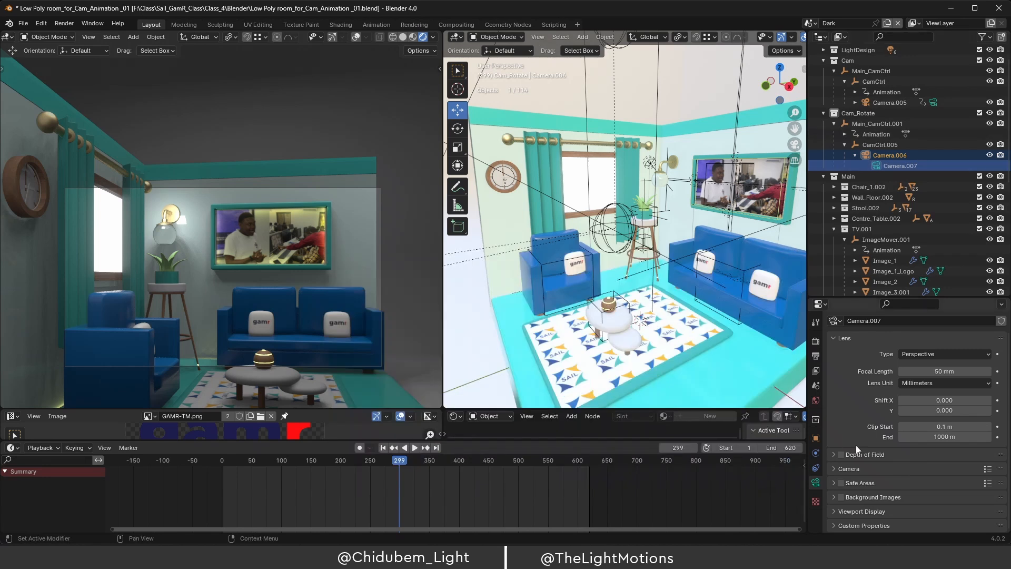
pyautogui.click(63, 23)
pyautogui.click(589, 557)
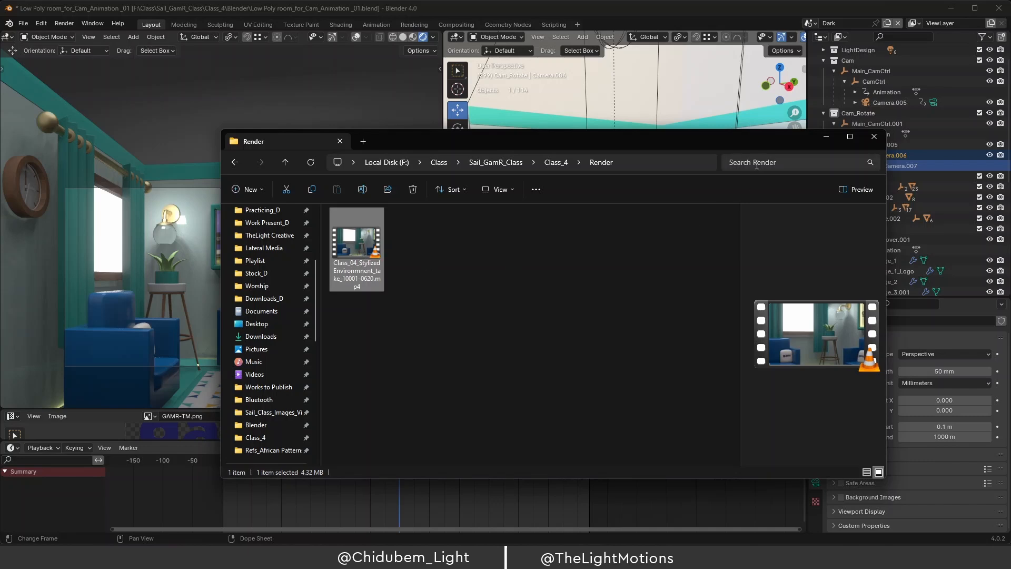
pyautogui.click(824, 138)
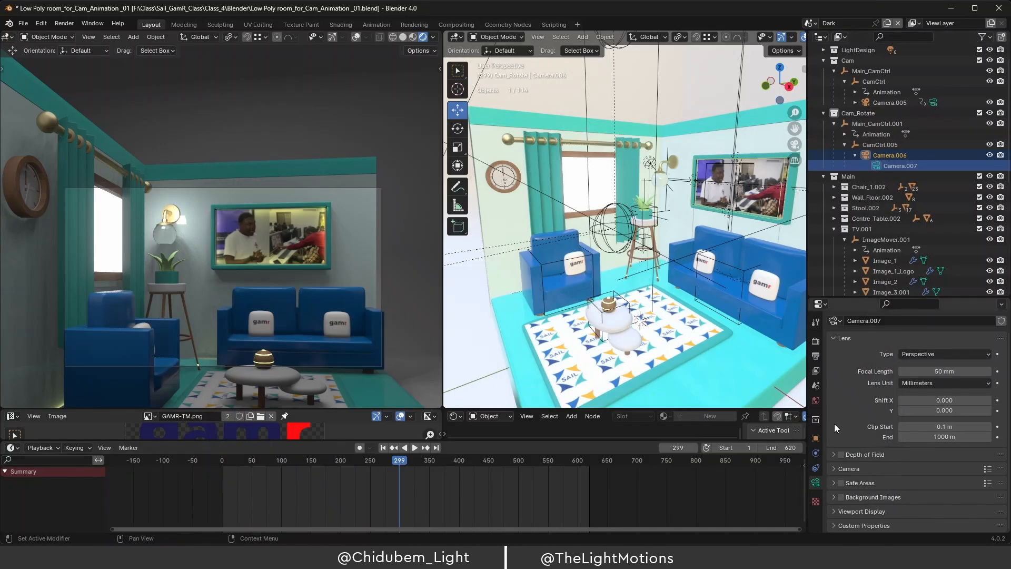
# Append _01 to the output file name, making it Class_04_Stylized Environmnent_take_1_01.
pyautogui.click(817, 356)
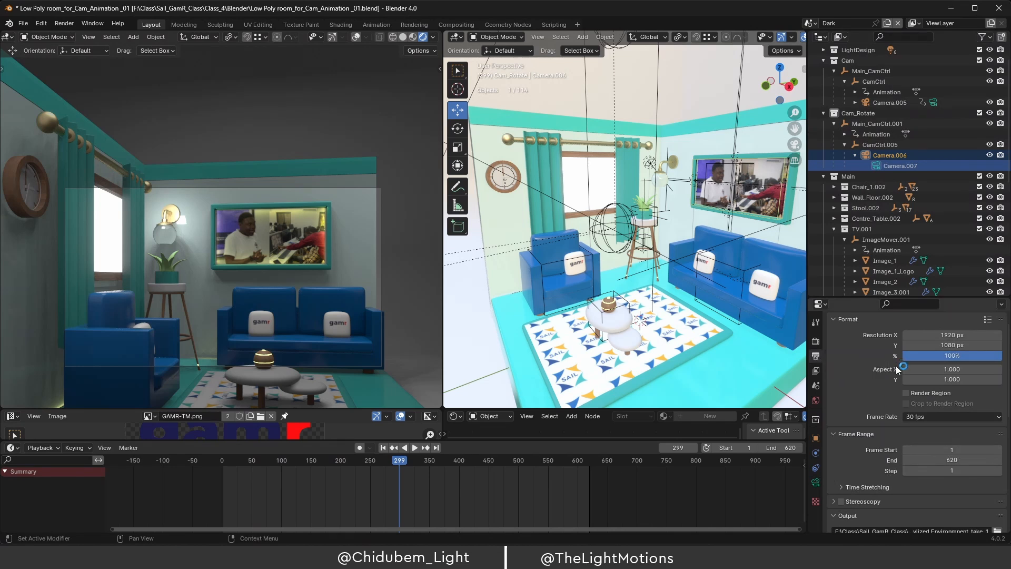
pyautogui.scroll(-8, 863, 378)
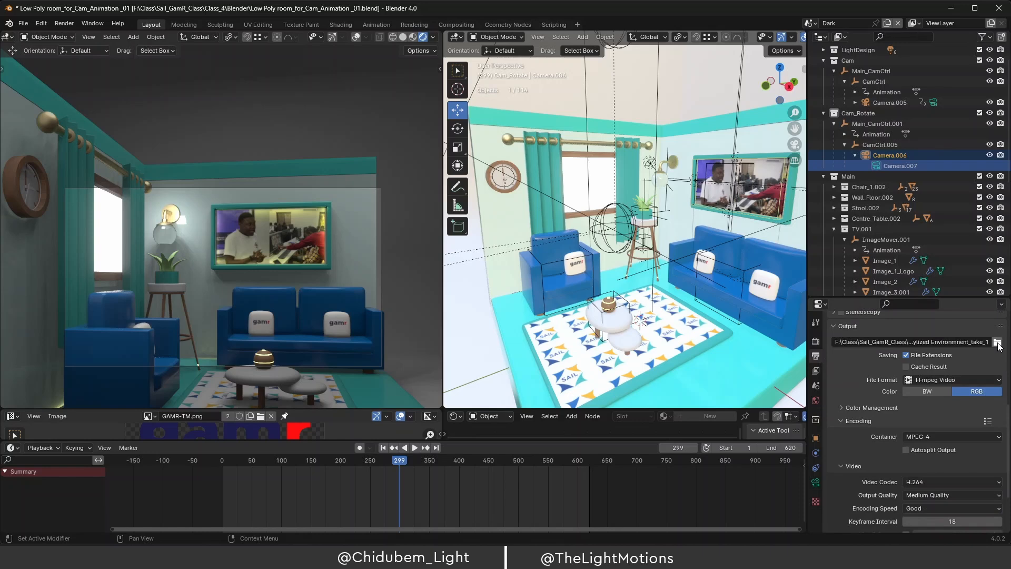
pyautogui.click(997, 342)
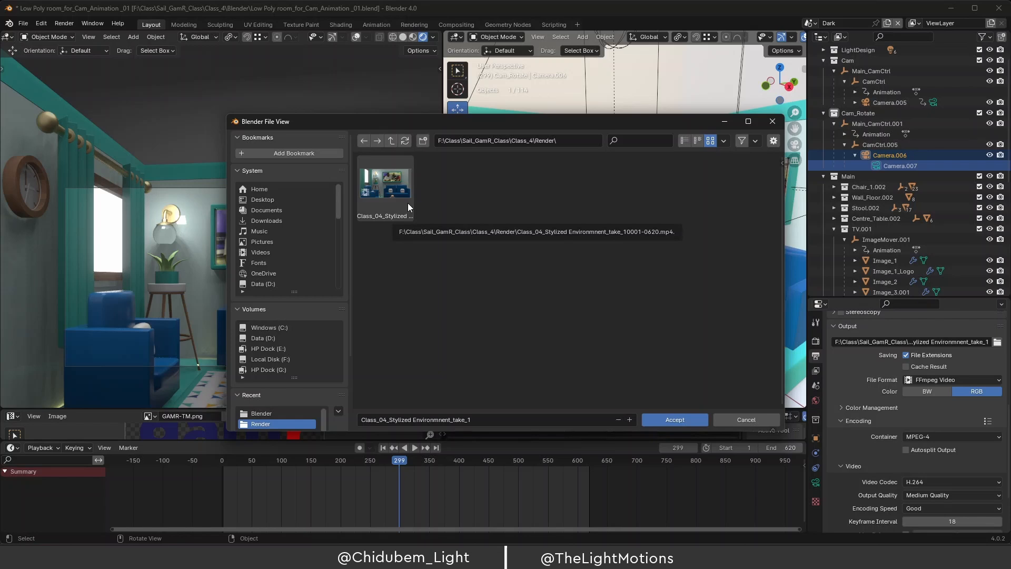
pyautogui.click(473, 420)
pyautogui.click(480, 420)
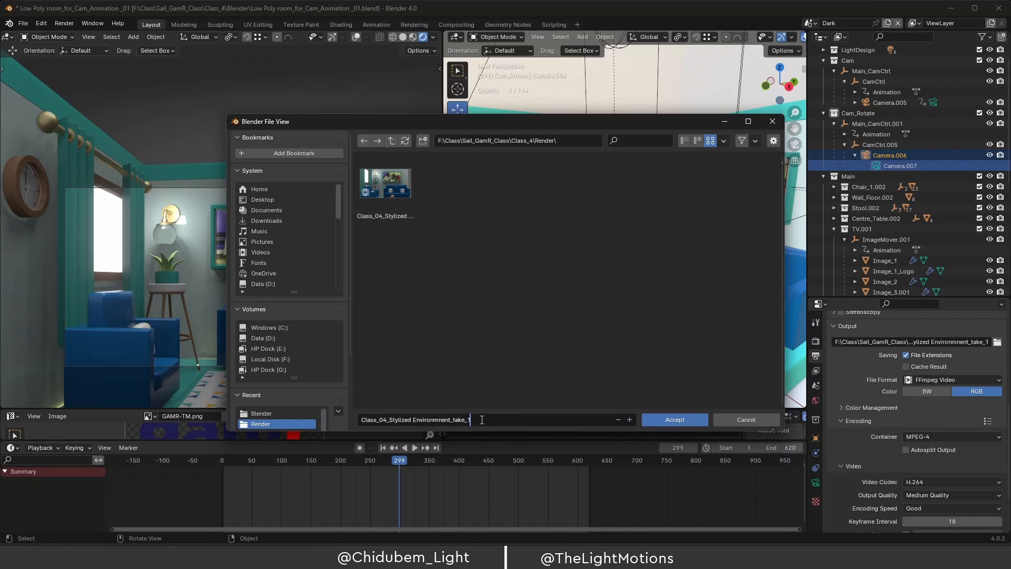
pyautogui.write('_01')
pyautogui.click(677, 420)
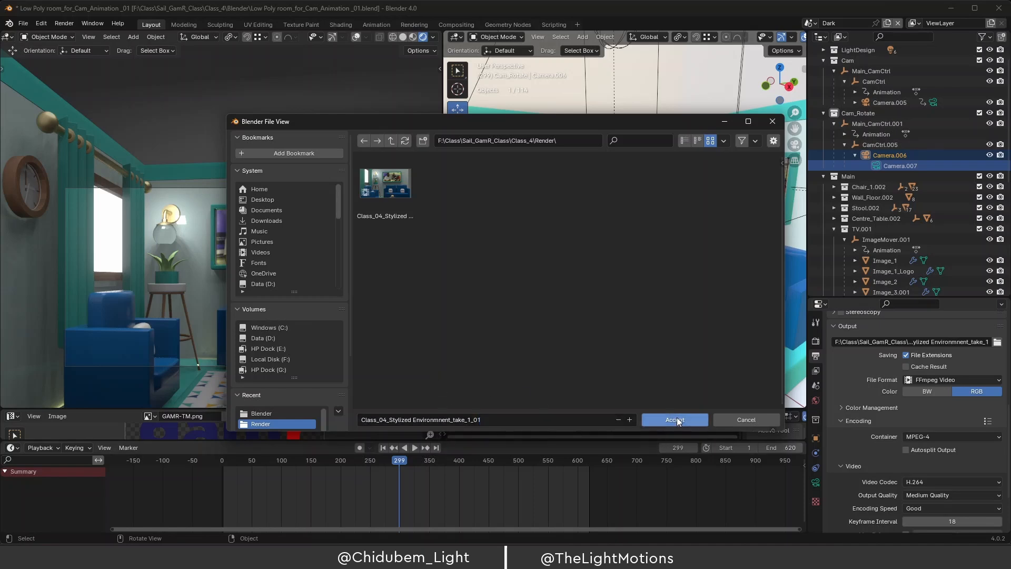
pyautogui.click(678, 418)
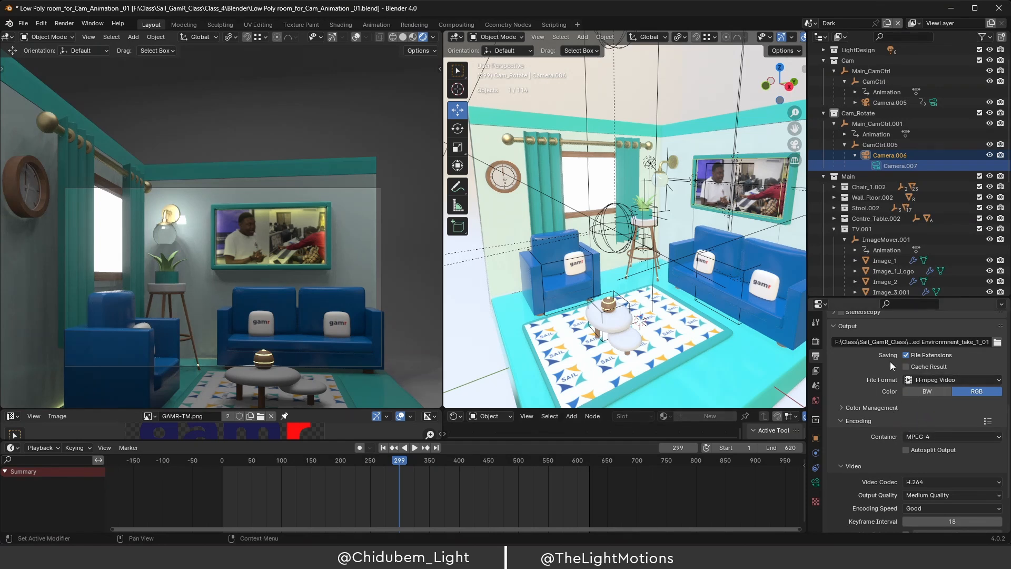
# Compare Camera.005 and Camera.007 around frames 243–351, then make Camera.007 the active camera.
pyautogui.click(934, 103)
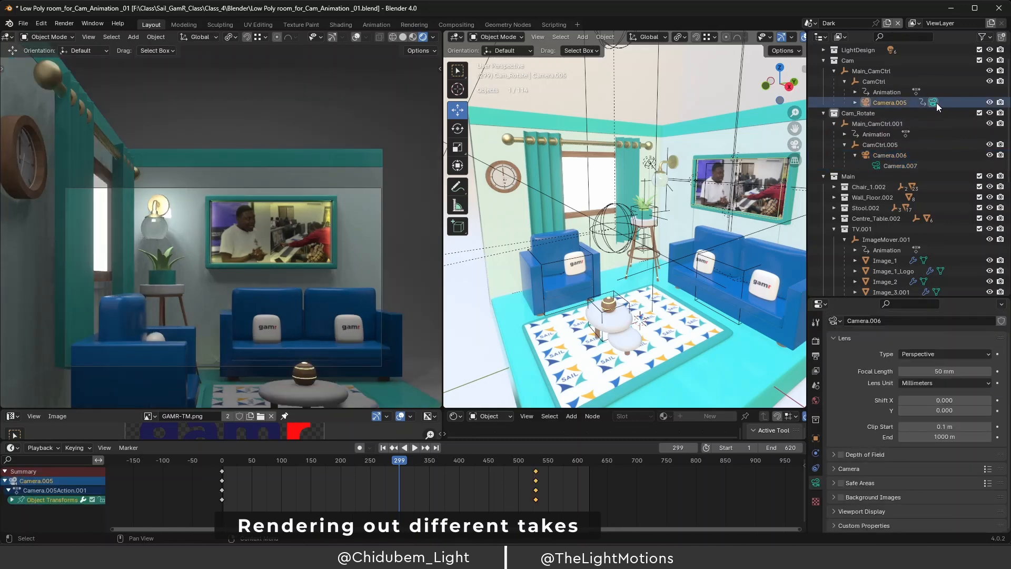
pyautogui.click(877, 165)
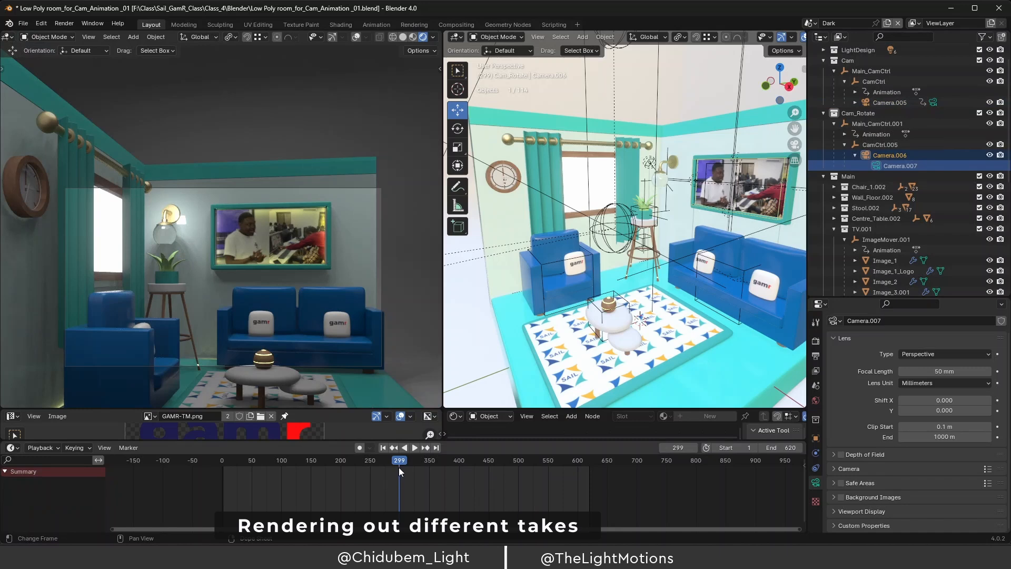
pyautogui.click(366, 467)
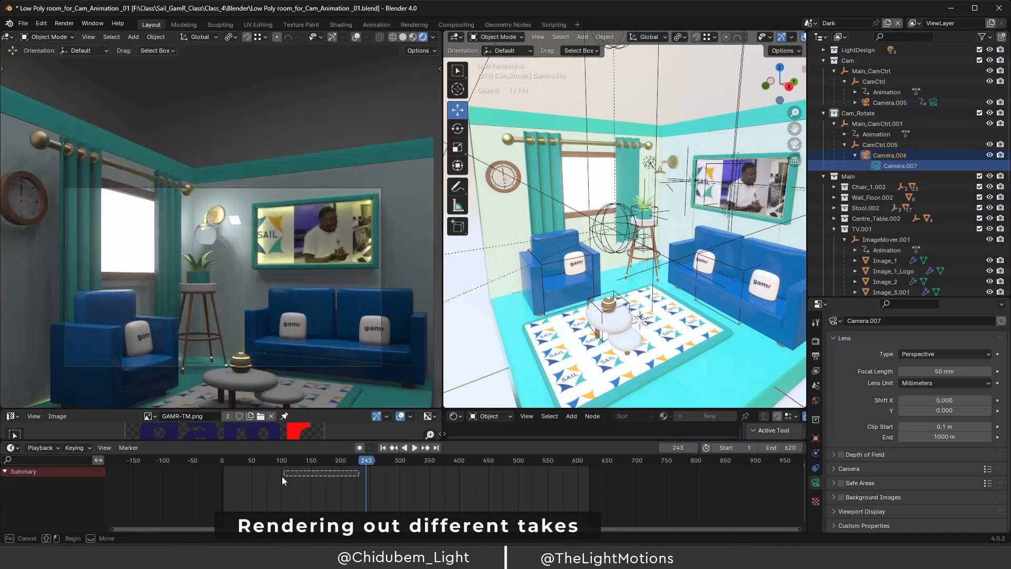
pyautogui.click(933, 102)
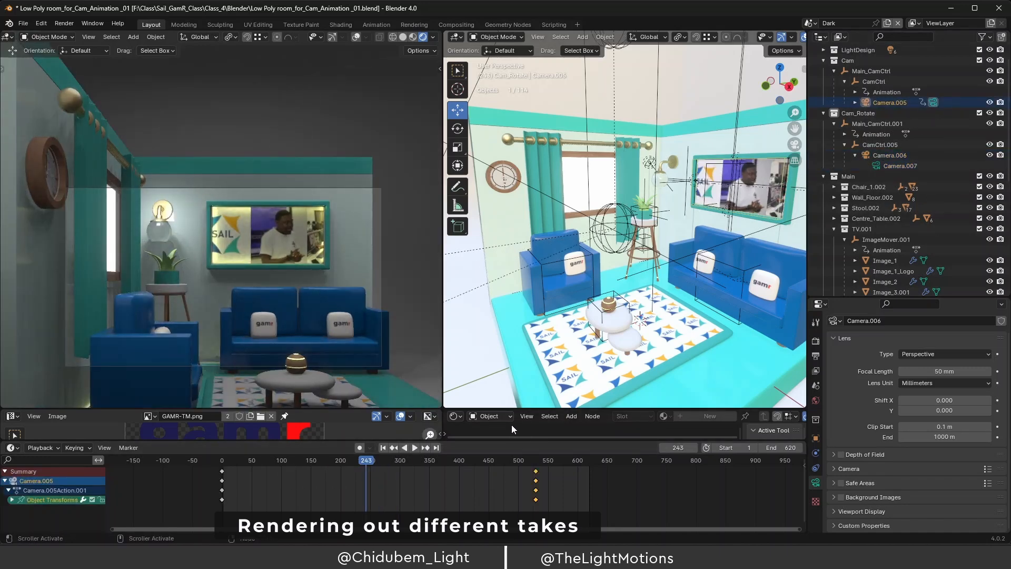
pyautogui.moveTo(370, 462); pyautogui.dragTo(429, 468)
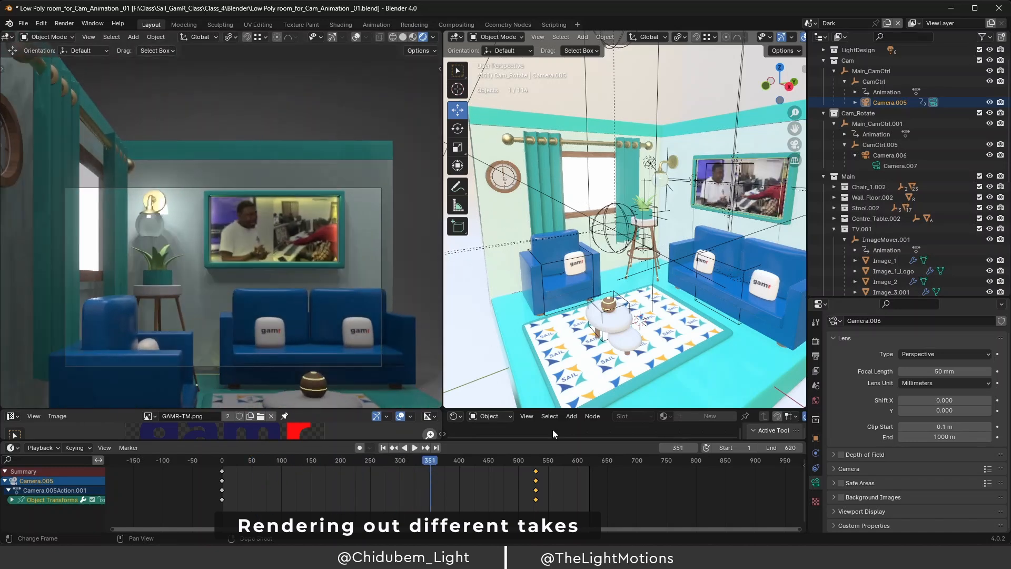
pyautogui.click(875, 166)
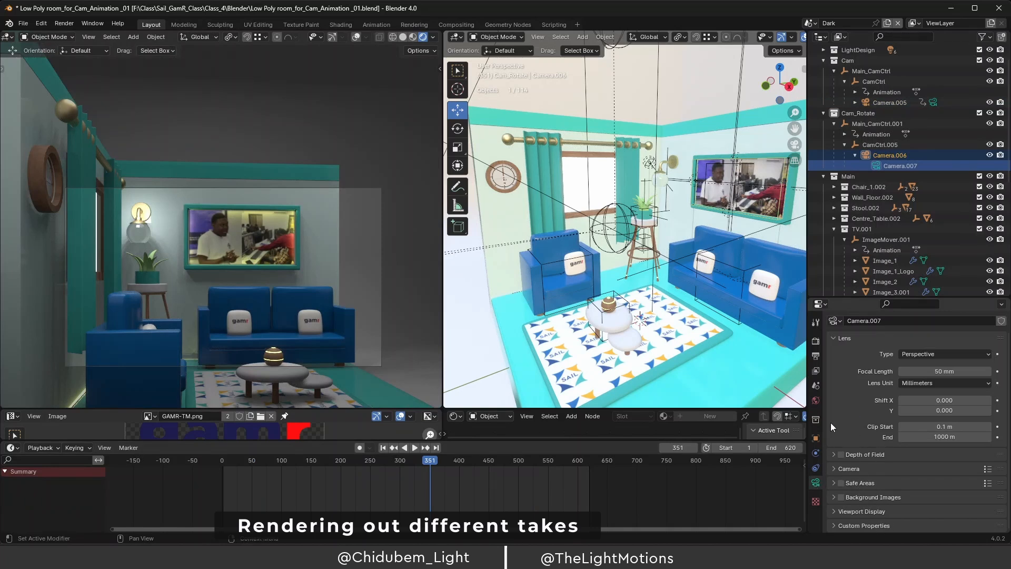
pyautogui.click(816, 356)
pyautogui.scroll(-3, 848, 466)
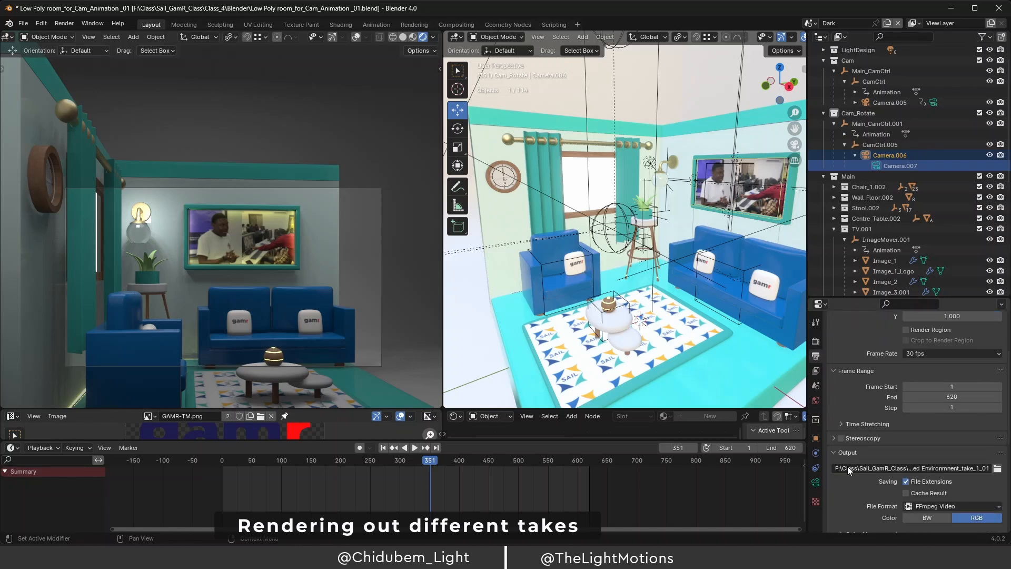